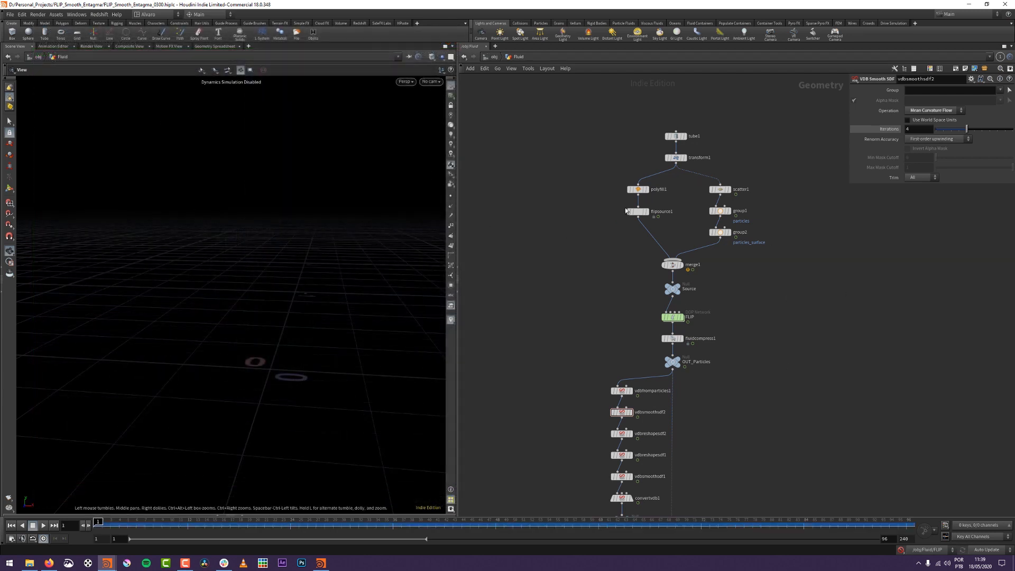
Frame the geometry and display transform1's output to examine the source tube.
key("g")
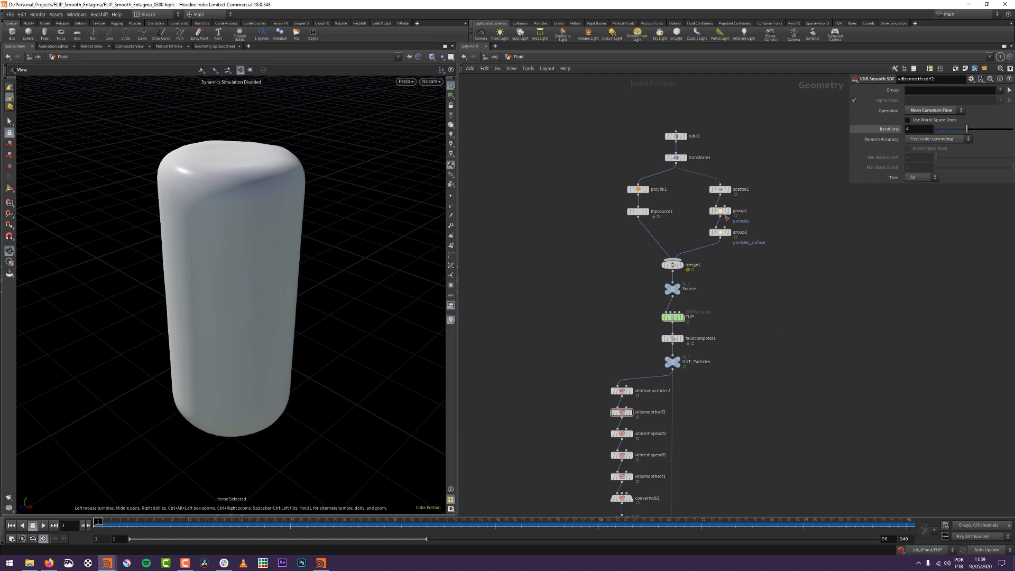
left_click(684, 158)
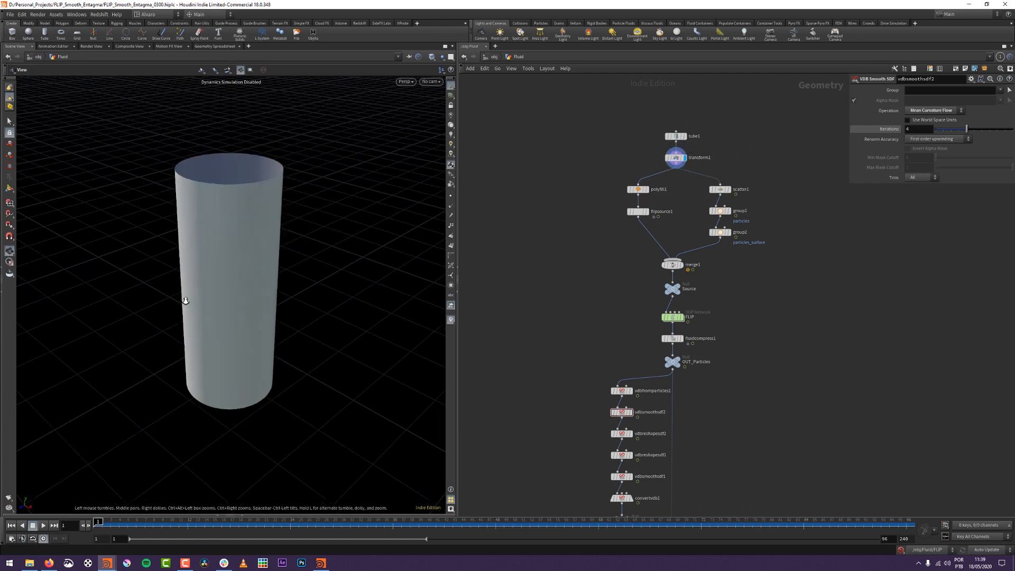
scroll(190, 302, "down", 5)
left_click_drag(220, 310, 237, 317)
scroll(243, 296, "up", 2)
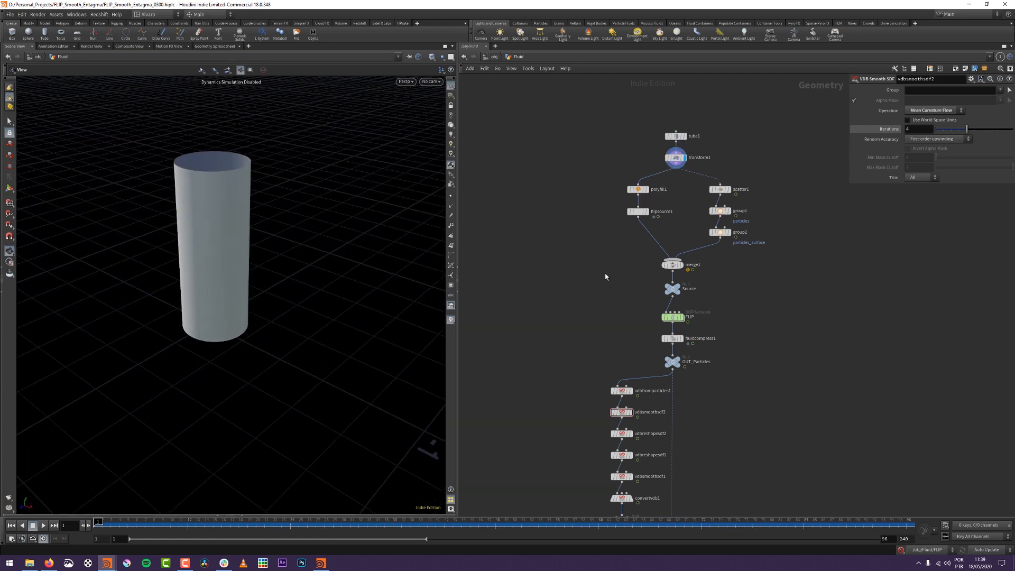
Inspect the source points in wireframe by displaying flipsource1, scatter1 and merge1 in turn.
left_click(652, 204)
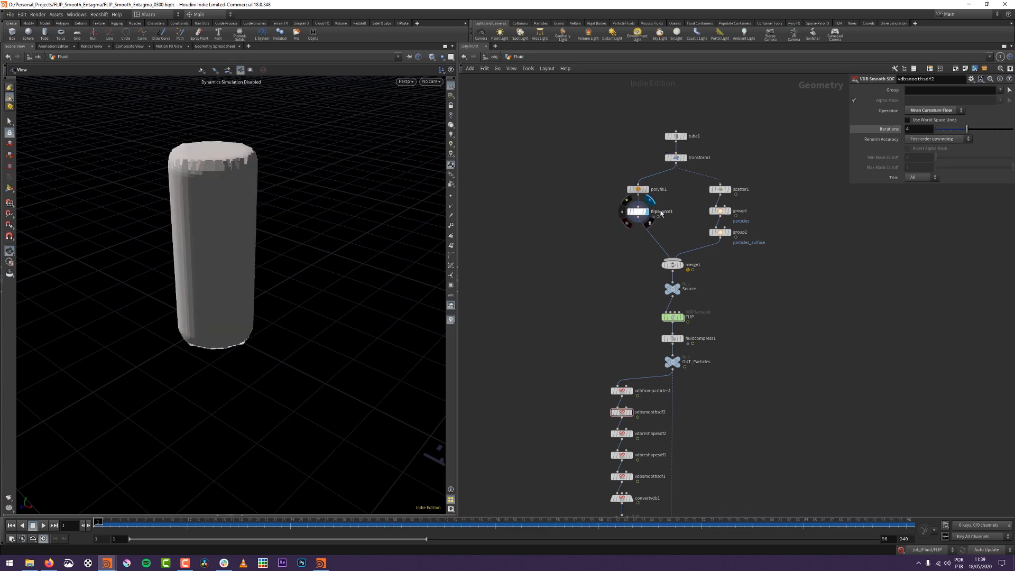
key("w")
mouse_move(169, 335)
left_mouse_down()
mouse_move(231, 267)
mouse_move(204, 246)
mouse_move(289, 350)
left_mouse_up()
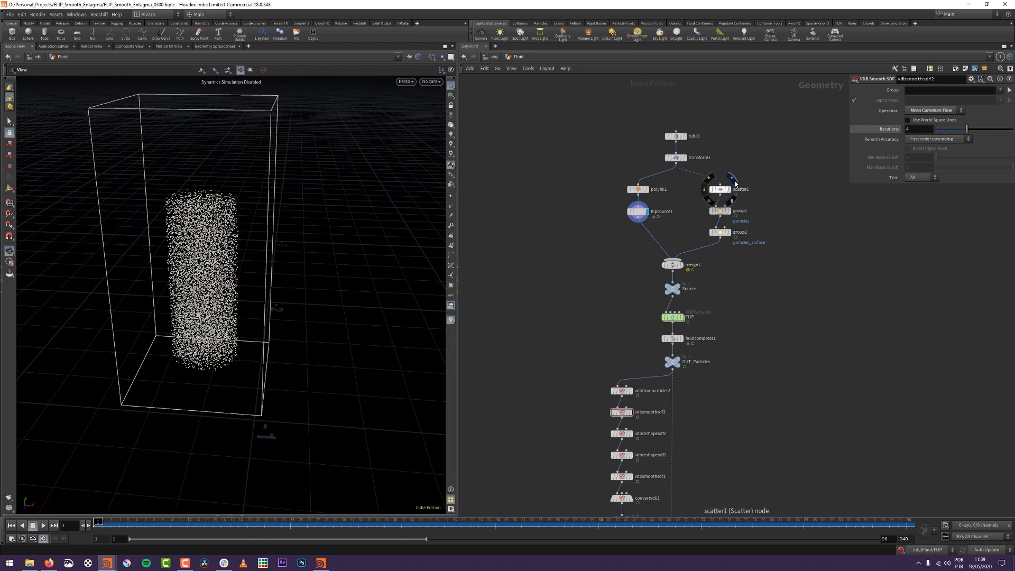
left_click(732, 185)
left_click_drag(294, 285, 286, 317)
left_click(682, 264)
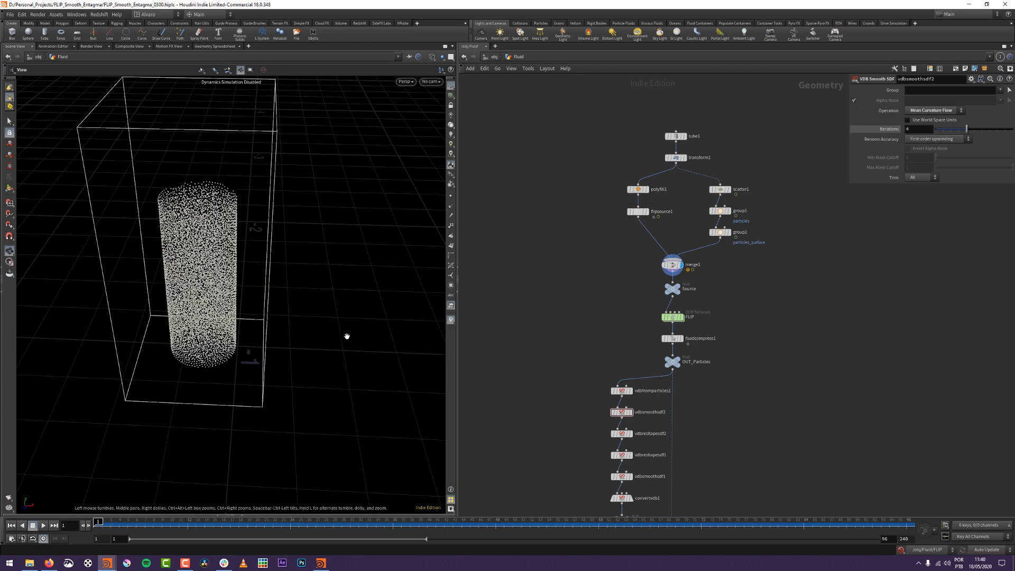
Go to frame 36 and display OUT_Particles to examine the simulated fluid particles.
middle_click_drag(793, 345, 787, 261)
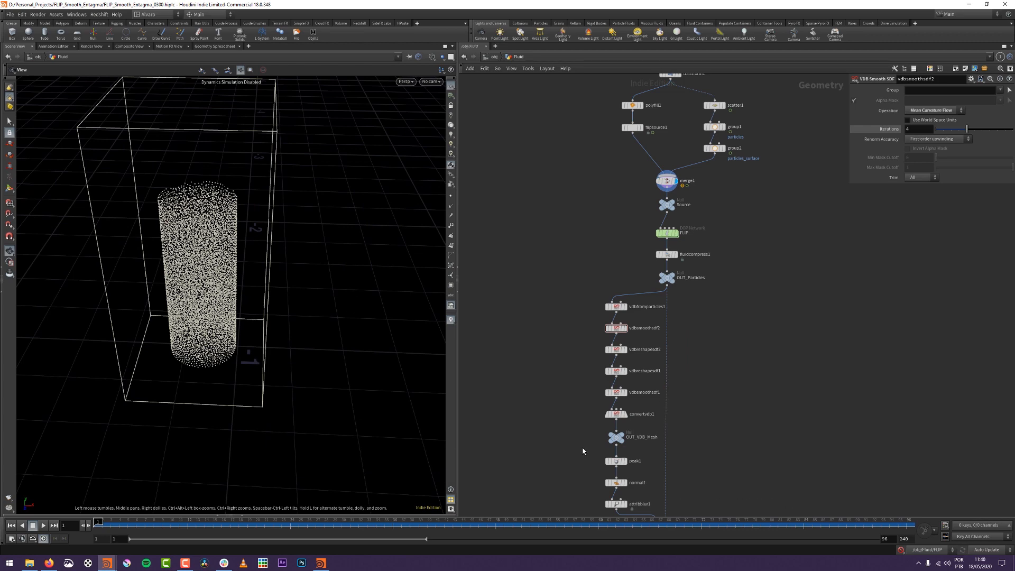
left_click(394, 525)
middle_click_drag(754, 412, 761, 372)
left_click(679, 237)
left_click_drag(312, 341, 245, 363)
scroll(264, 359, "up", 4)
Display OUT_VDB_Mesh with smooth shading to examine the meshed fluid.
left_click(623, 397)
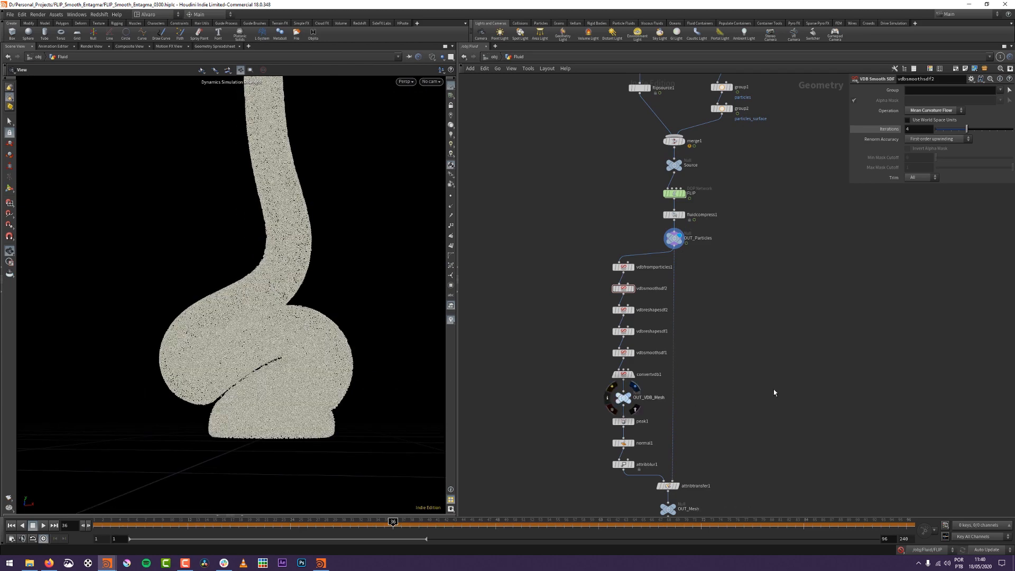
left_click_drag(290, 303, 312, 322)
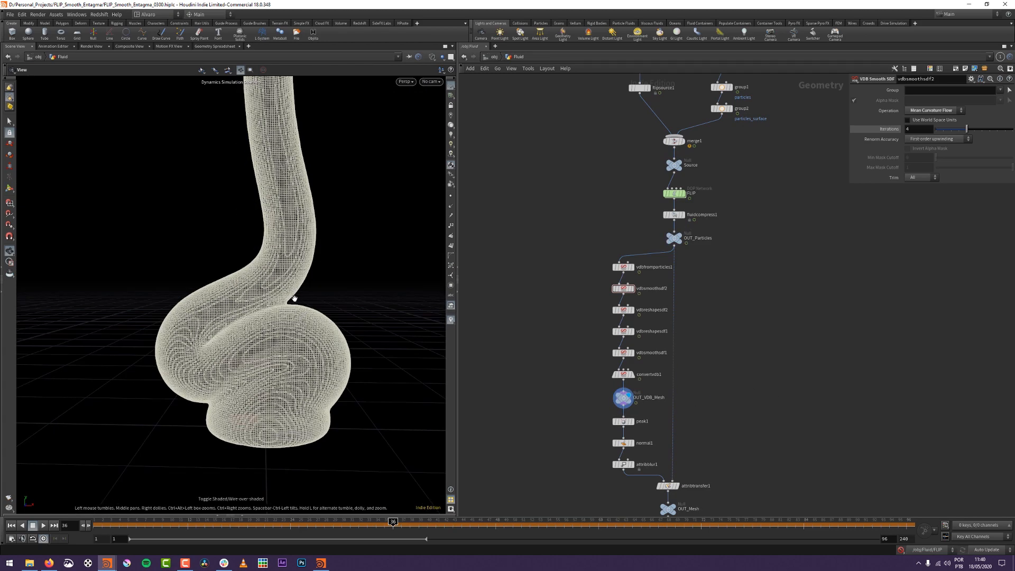
key("shift+w")
middle_click_drag(295, 299, 251, 313)
Bypass the four VDB smooth and reshape nodes between vdbfromparticles1 and convertvdb1 and inspect the unsmoothed mesh.
key("b")
mouse_move(587, 280)
left_mouse_down()
mouse_move(645, 341)
mouse_move(642, 361)
left_mouse_up()
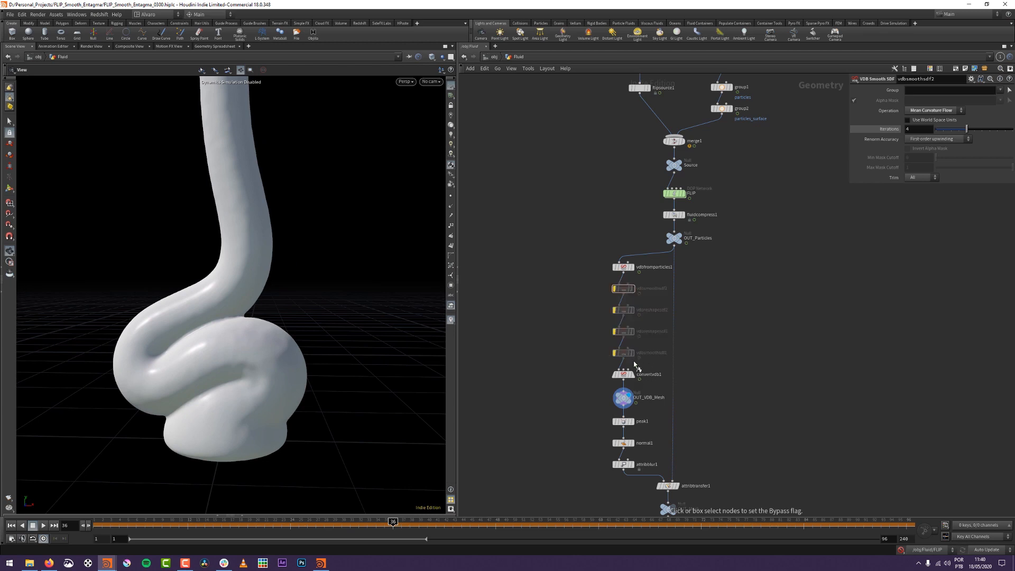
left_click_drag(317, 339, 410, 333)
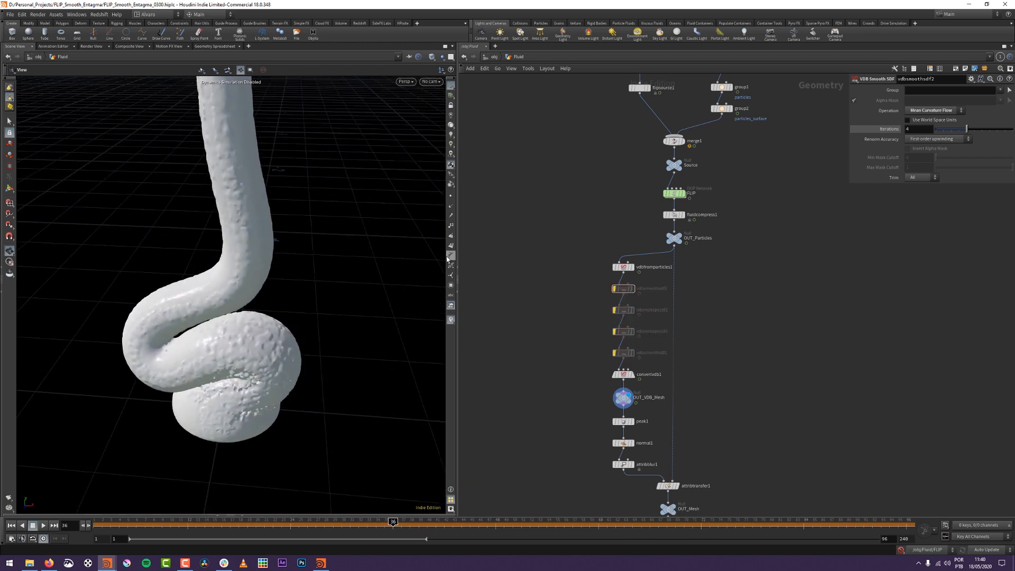
left_click_drag(322, 338, 320, 288)
Re-enable the four bypassed VDB smooth and reshape nodes and inspect the smoothed mesh.
left_click_drag(610, 306, 674, 371)
left_click_drag(338, 312, 372, 338)
scroll(325, 322, "up", 3)
Display the attribute blur node at the end of the mesh chain and examine the smoothed surface.
middle_click_drag(594, 389, 571, 306)
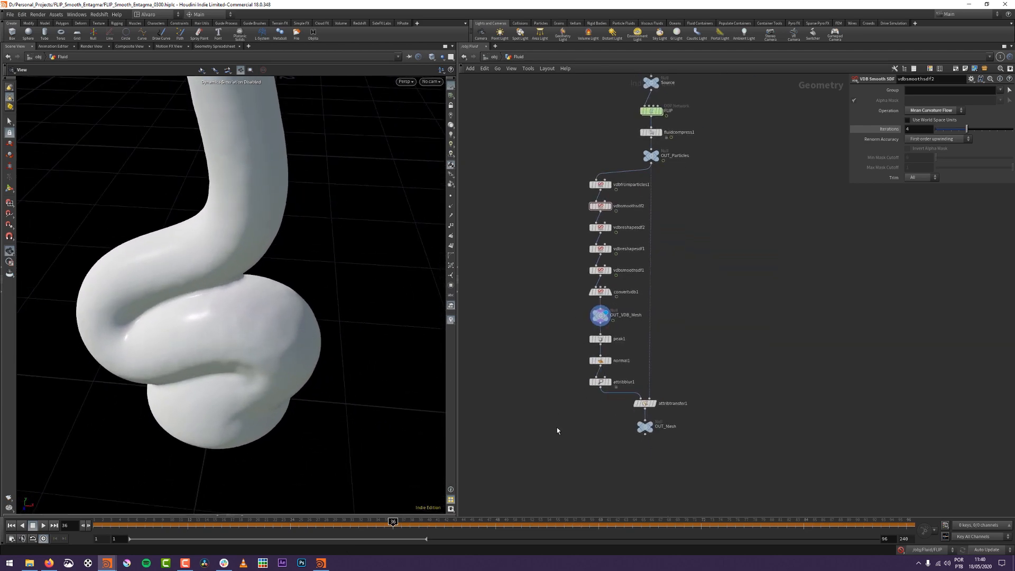
left_click(609, 381)
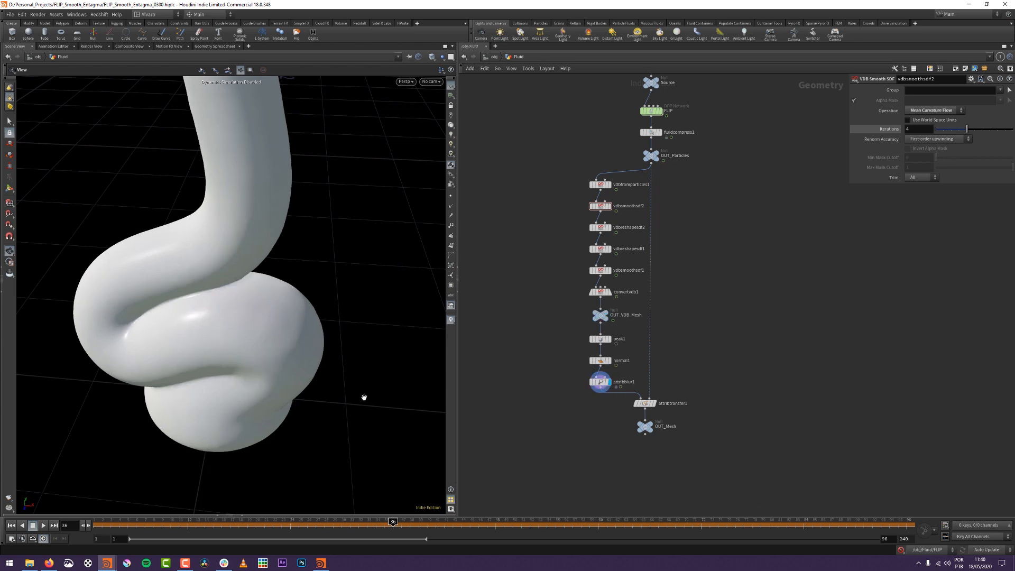
left_click_drag(363, 397, 245, 382)
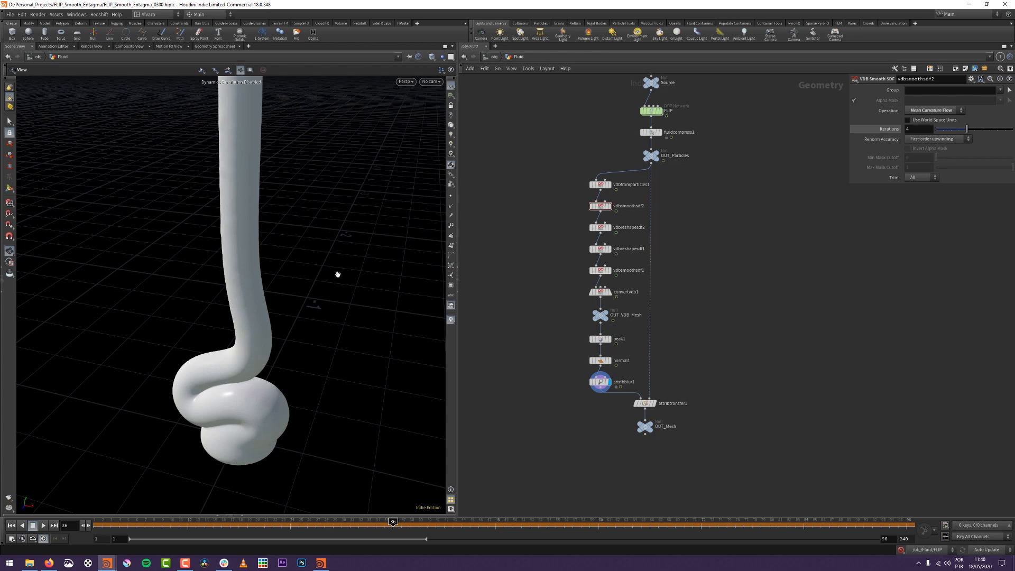
middle_click_drag(781, 290, 763, 268)
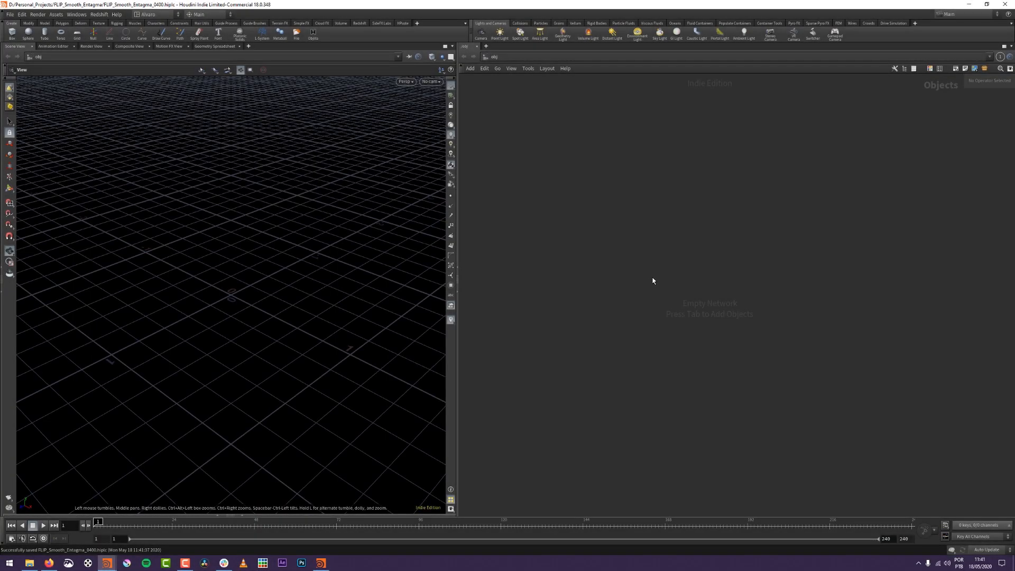
Add a tube object to the empty object network.
key("Tab")
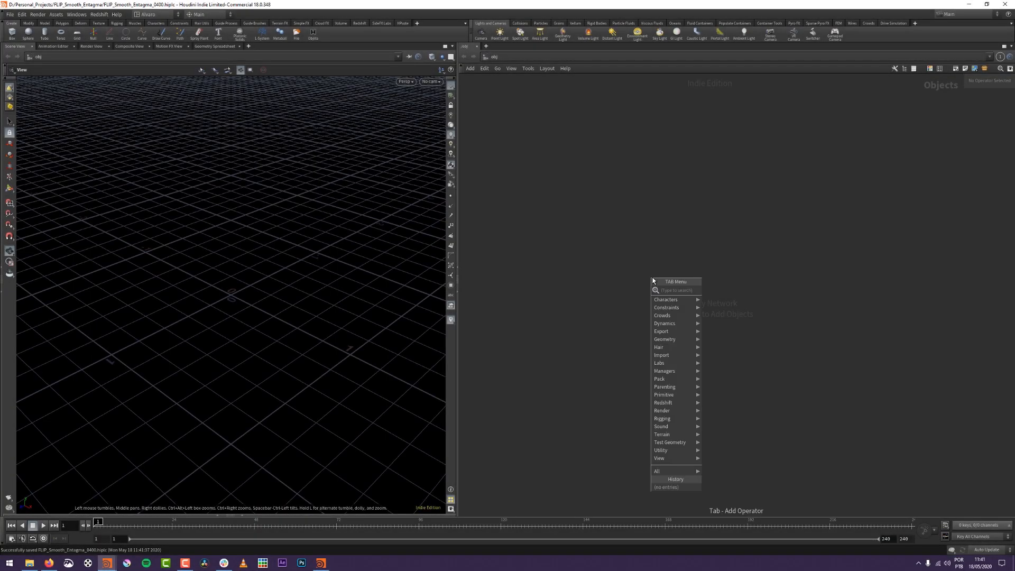
type("box")
key("Return")
left_click(652, 280)
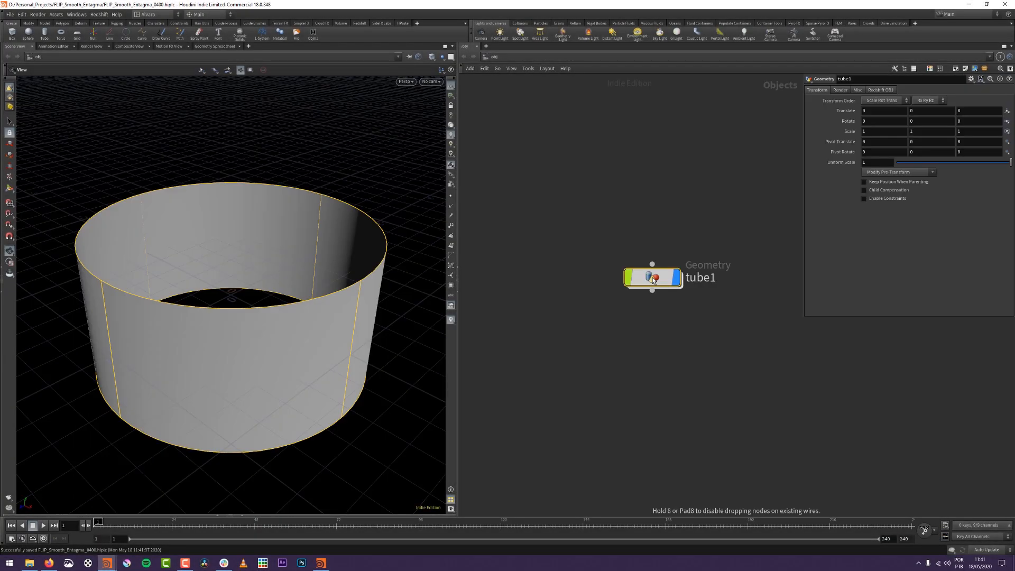
Rename the tube's geometry object to Fluid and enter its network.
double_click(700, 278)
type("Fluid")
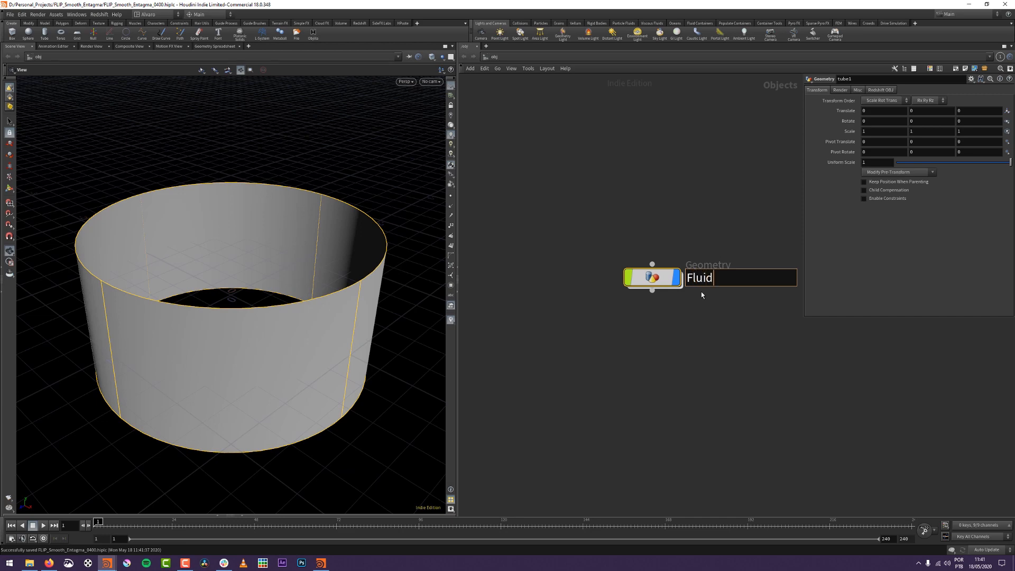
key("Return")
key("i")
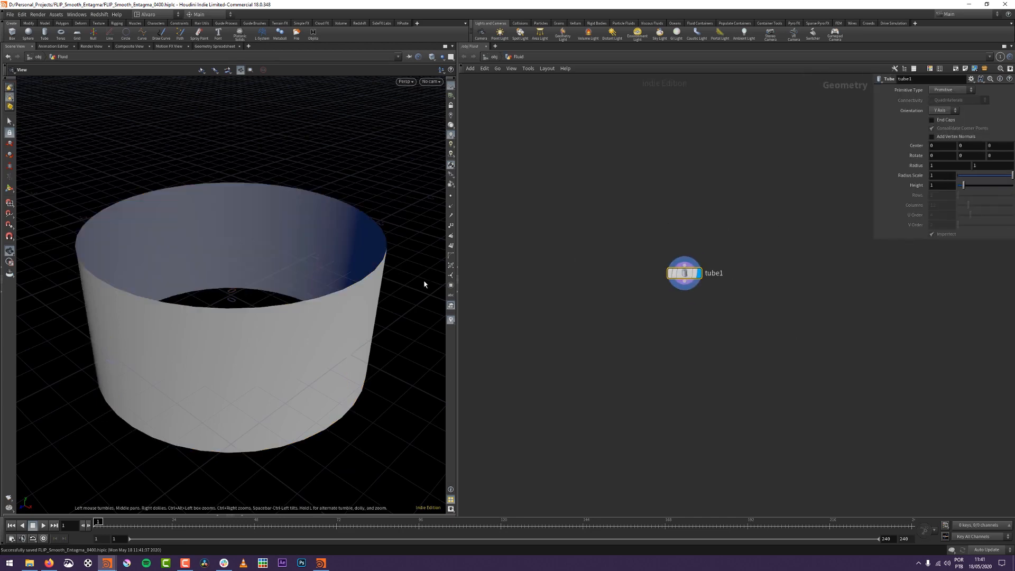
Set the tube's radius scale to 0.04 and its height to 0.2.
left_click_drag(192, 263, 218, 258)
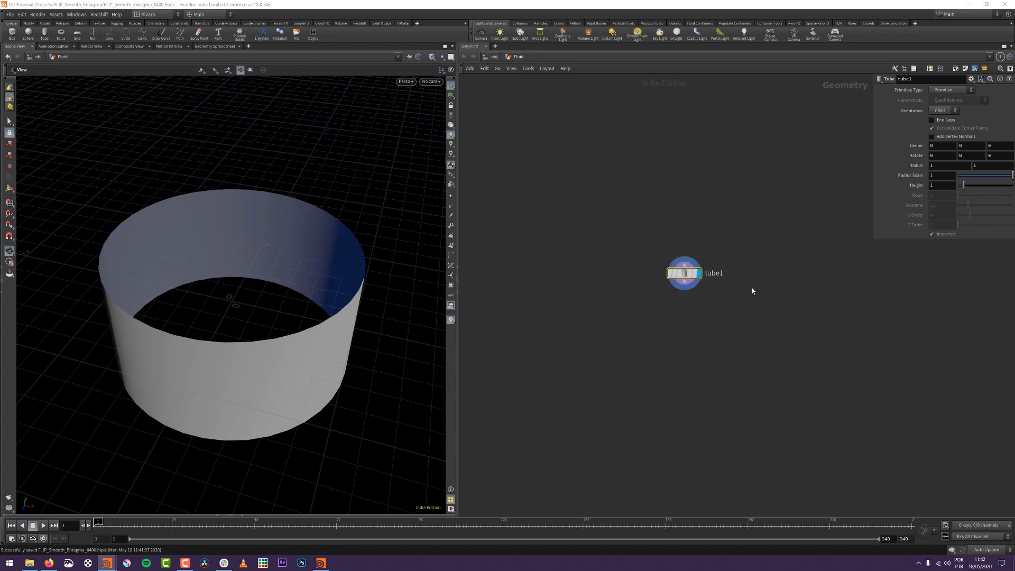
left_click(918, 168)
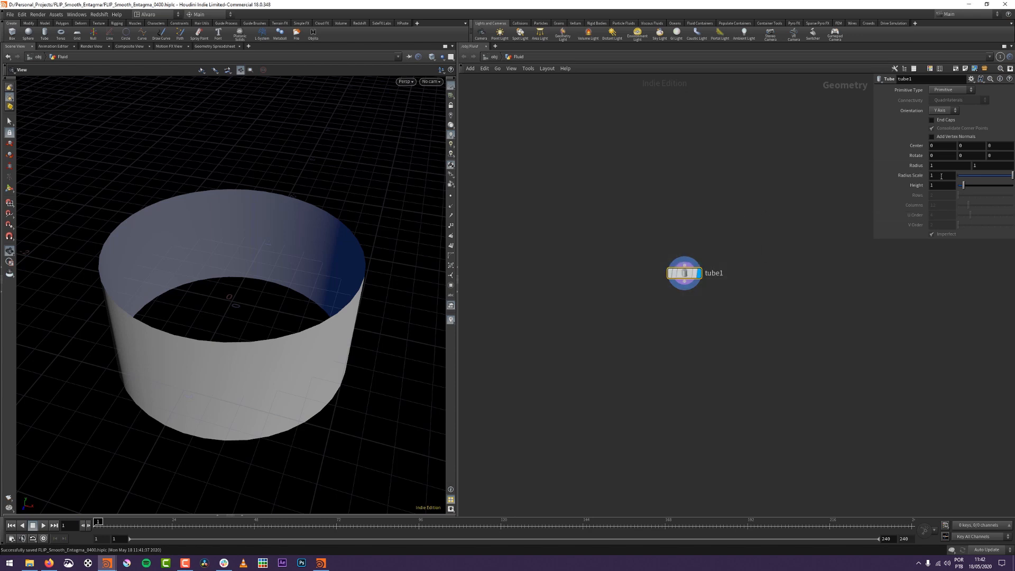
key("Tab")
key("Tab")
type("0.2")
key("Return")
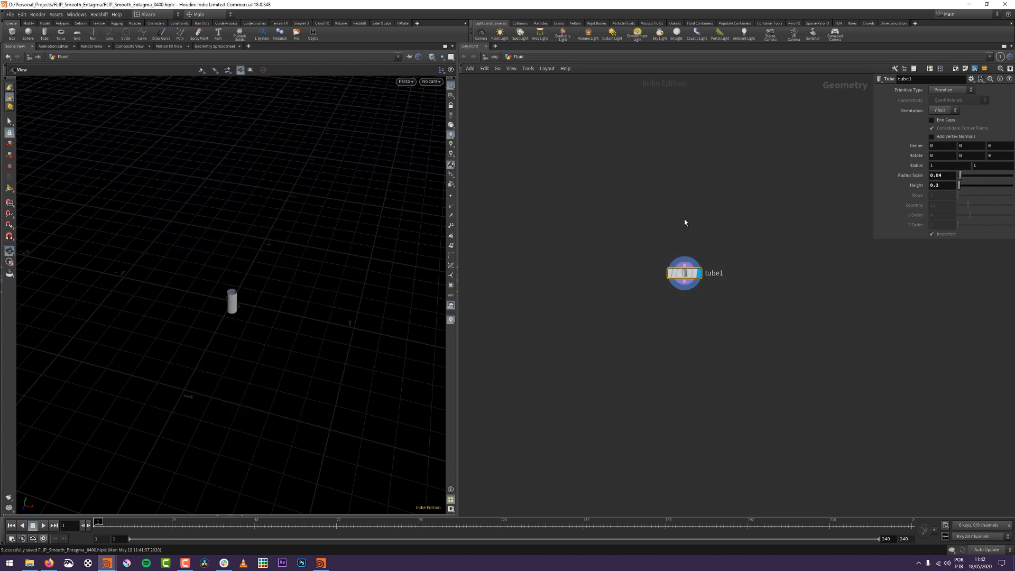
Examine the resized tube against the grid from closer and farther away.
right_click_drag(233, 254, 243, 204)
middle_click_drag(243, 290, 213, 328)
left_click_drag(213, 329, 217, 302)
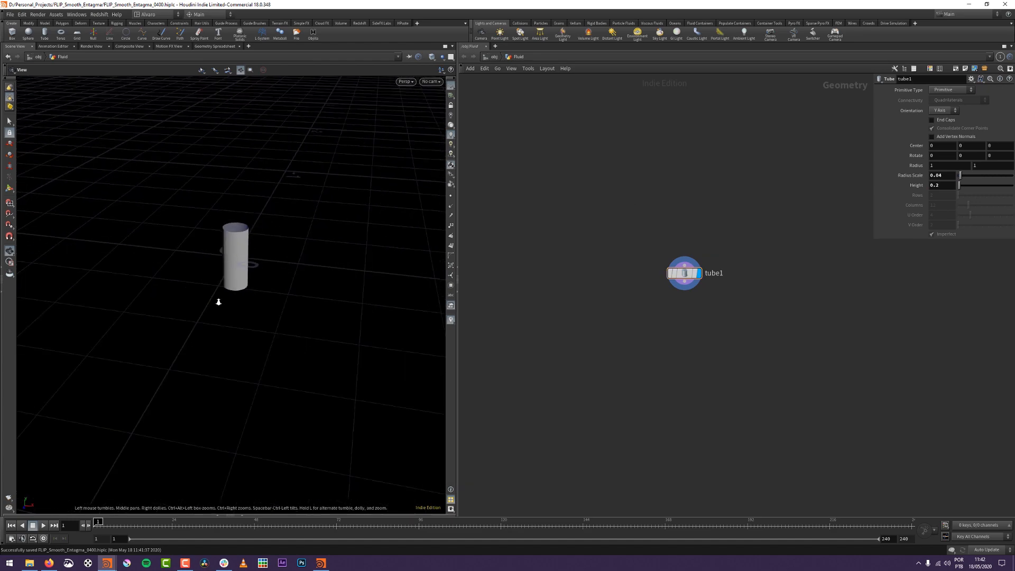
middle_click_drag(217, 301, 210, 366)
right_click_drag(221, 235, 317, 247)
middle_click_drag(317, 247, 340, 252)
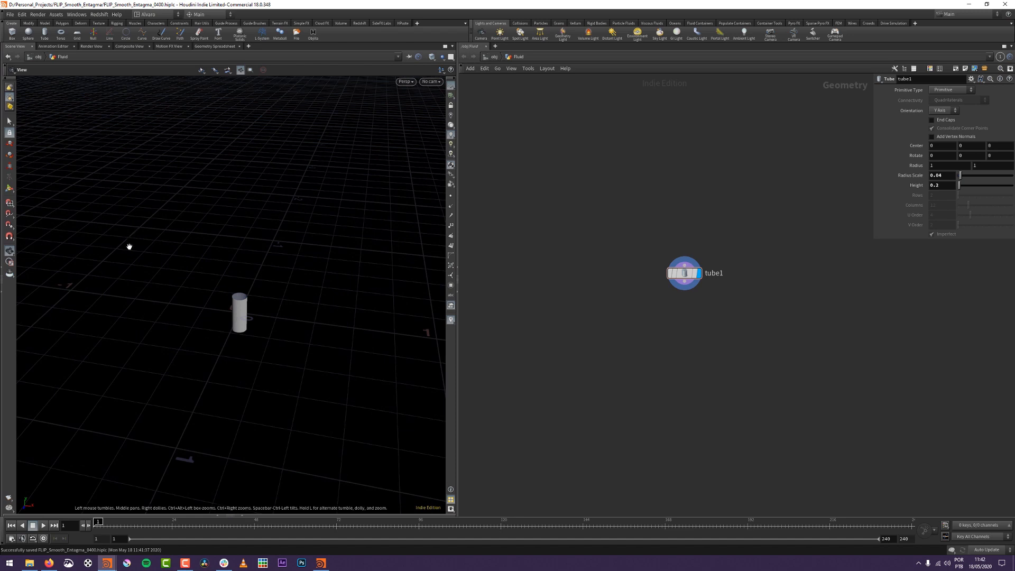
right_click_drag(242, 315, 265, 240)
middle_click_drag(268, 241, 271, 291)
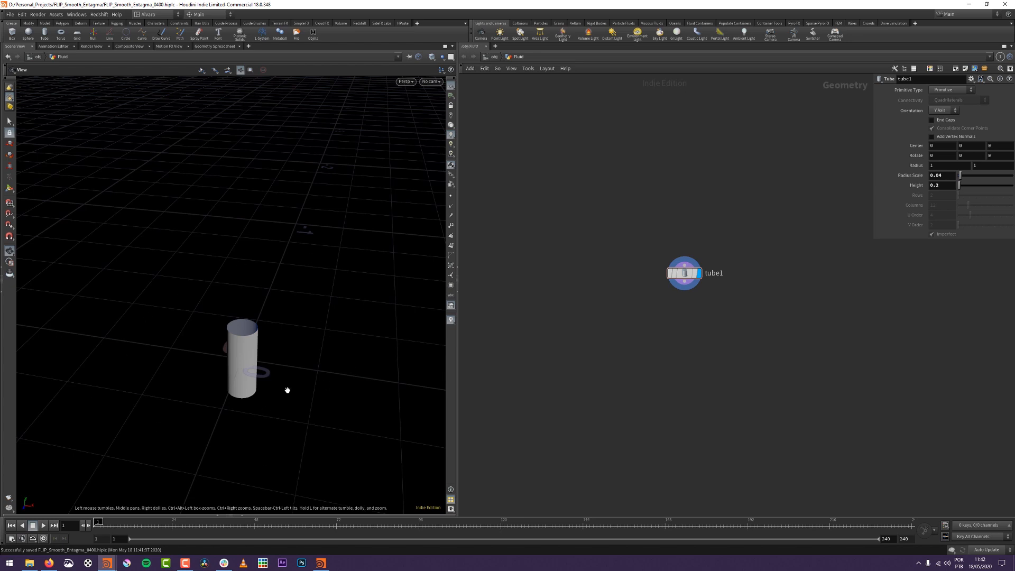
Add a Transform node connected below tube1.
middle_click_drag(650, 339, 647, 315)
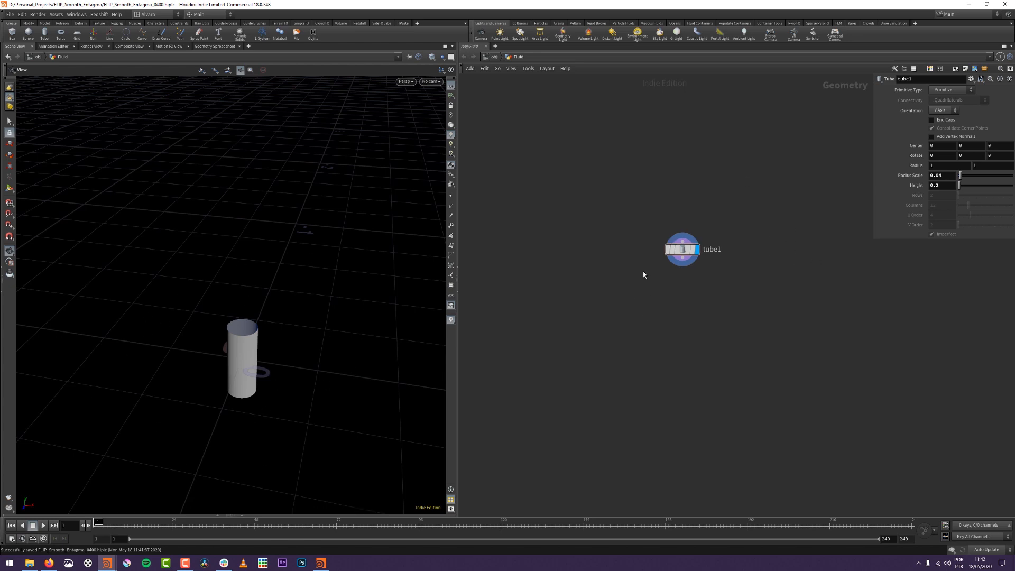
right_click(681, 267)
type("trans")
key("Return")
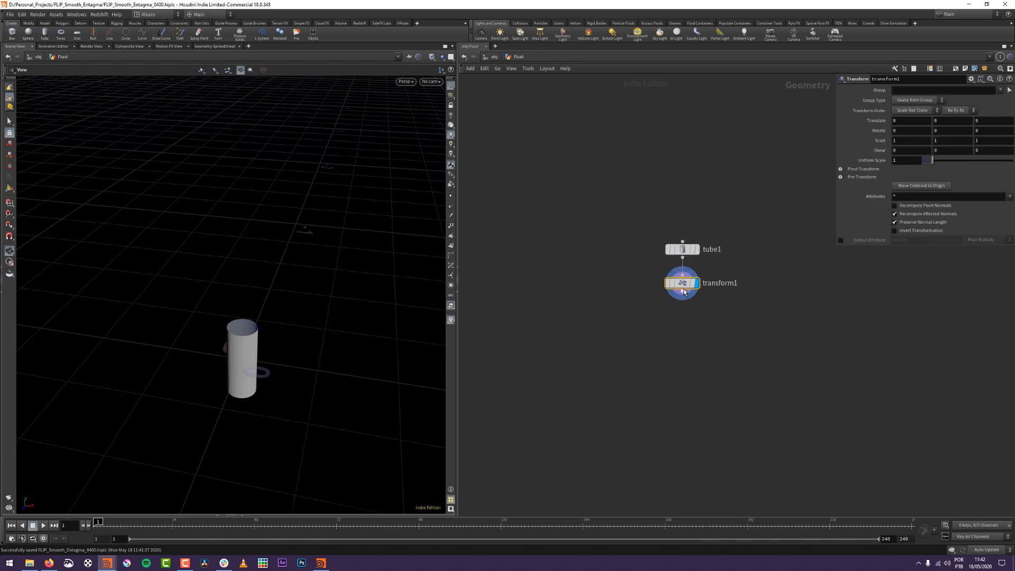
Raise the tube about 0.76 units along Y with the Transform node's handle.
key("Return")
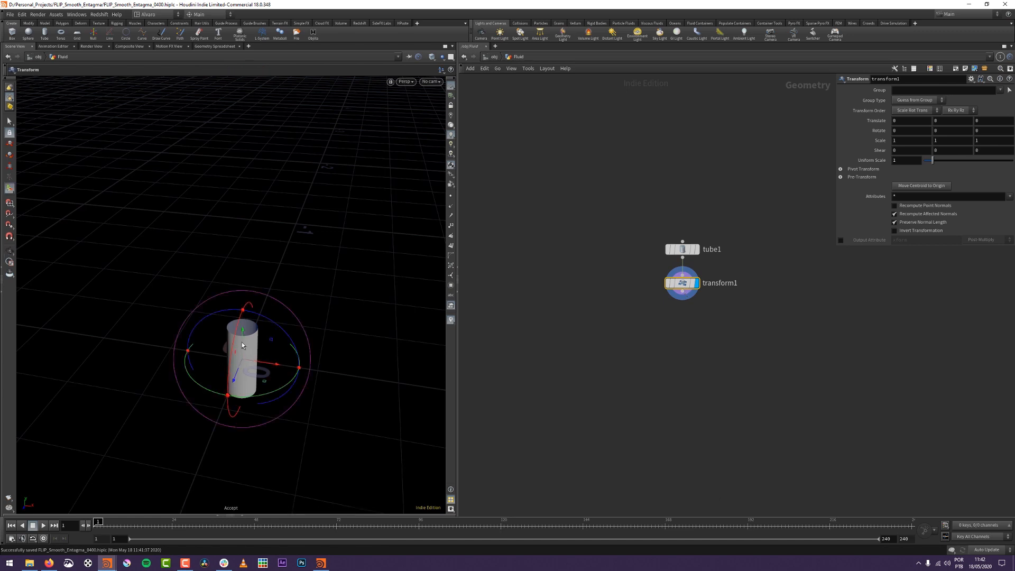
left_click_drag(242, 346, 268, 10)
middle_click_drag(245, 198, 235, 285, "alt")
middle_click_drag(293, 306, 308, 242, "alt")
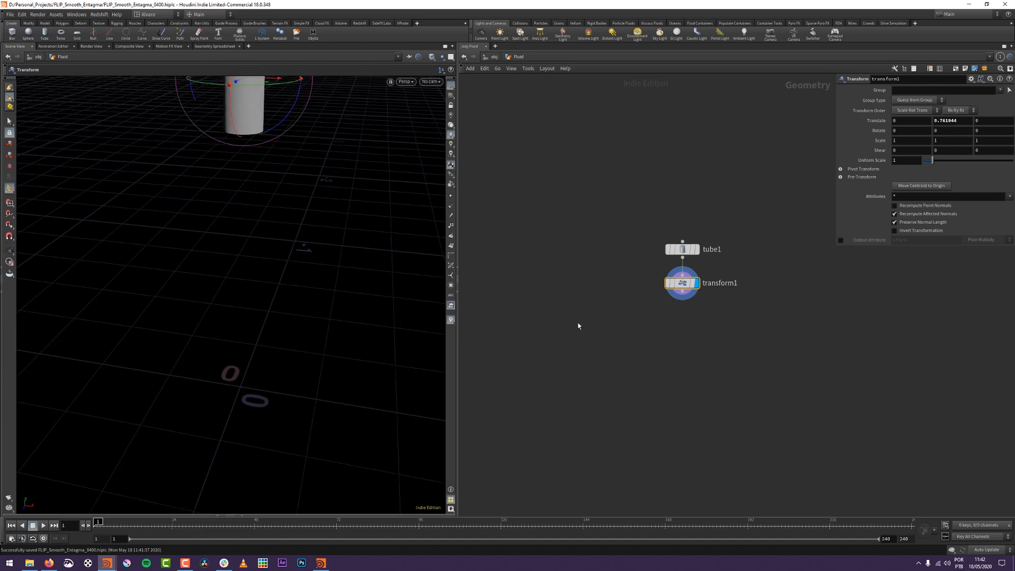
middle_click_drag(626, 369, 616, 391)
left_click_drag(319, 213, 291, 185, "alt")
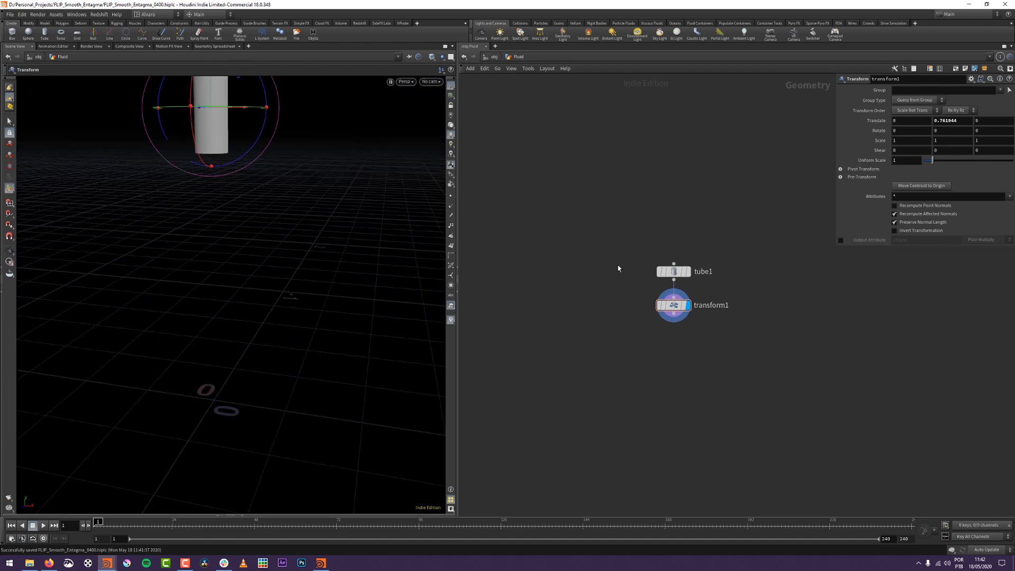
left_click_drag(240, 220, 196, 219, "alt")
Add a PolyFill node below transform1, connect it to the transform's output and display it.
left_click(673, 271)
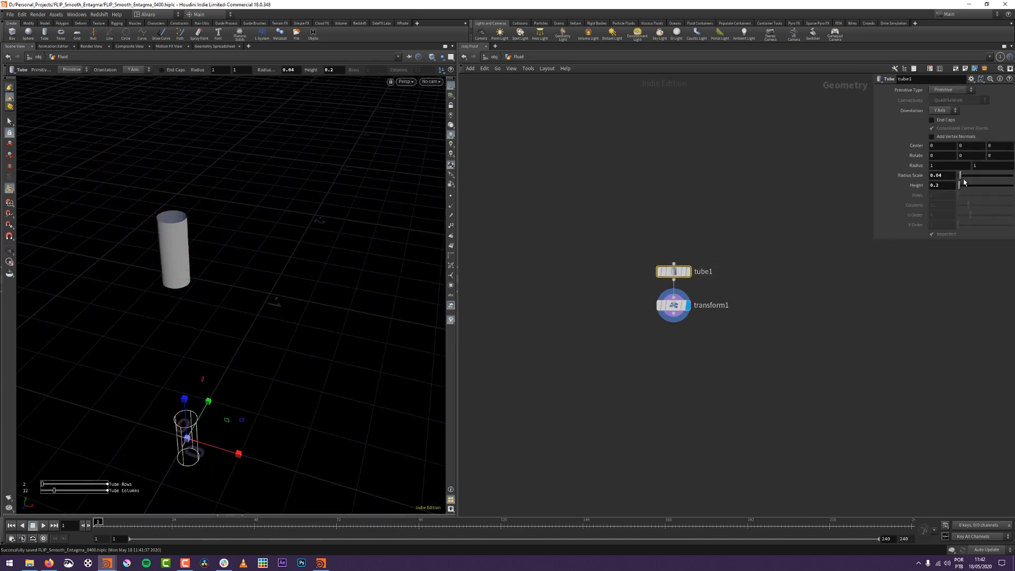
middle_click_drag(750, 283, 761, 259)
middle_click_drag(669, 333, 688, 312)
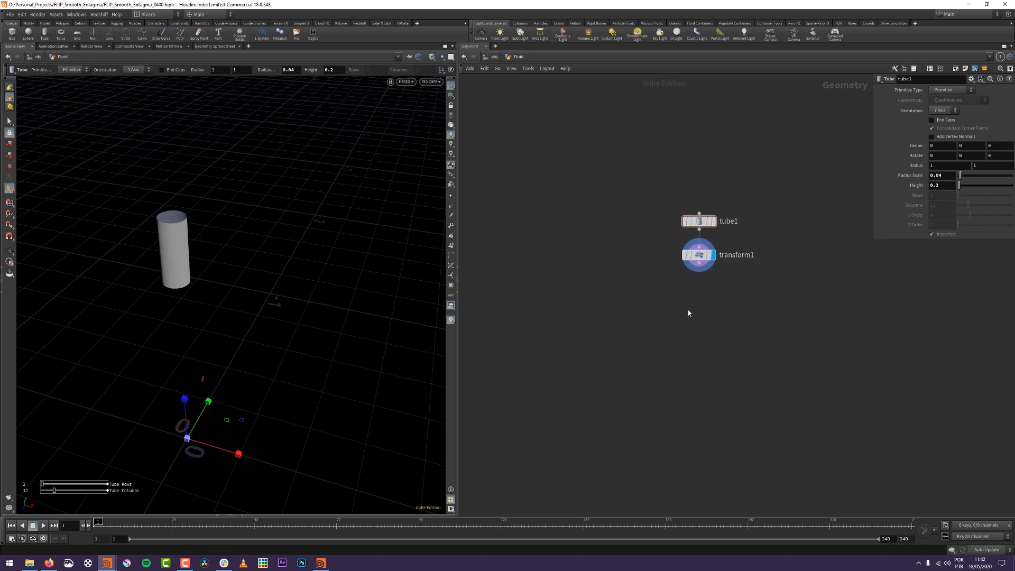
key("Tab")
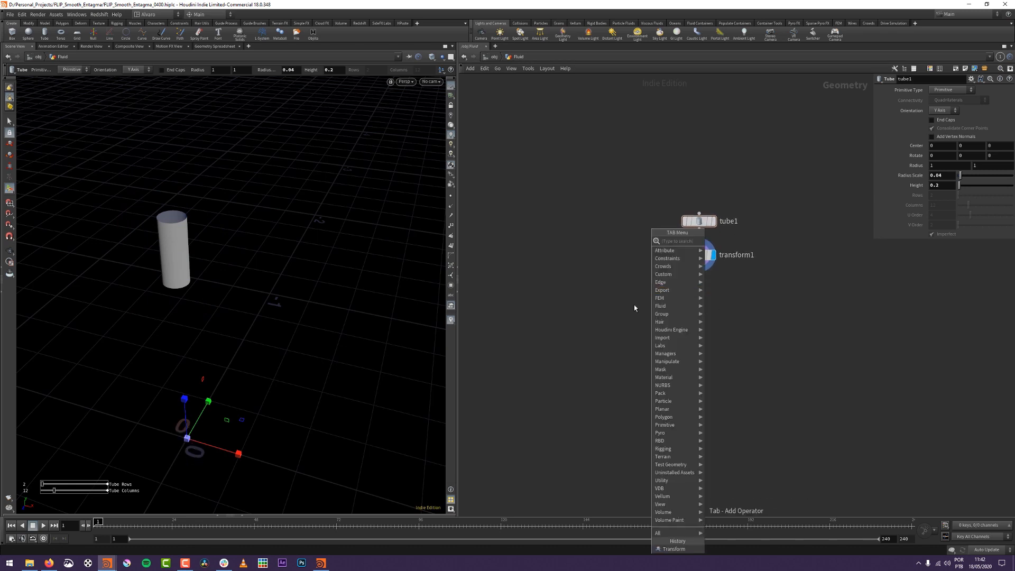
type("polyfill")
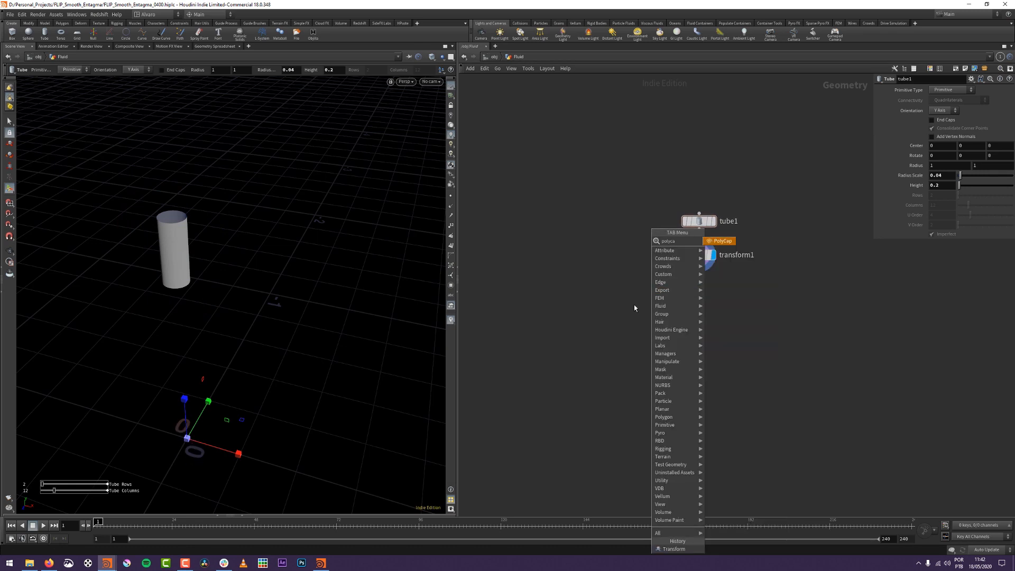
key("Return")
left_click(600, 306)
Change the primitive type of tube1 to Polygon.
left_click_drag(630, 200, 711, 227)
left_click(946, 91)
left_click(940, 105)
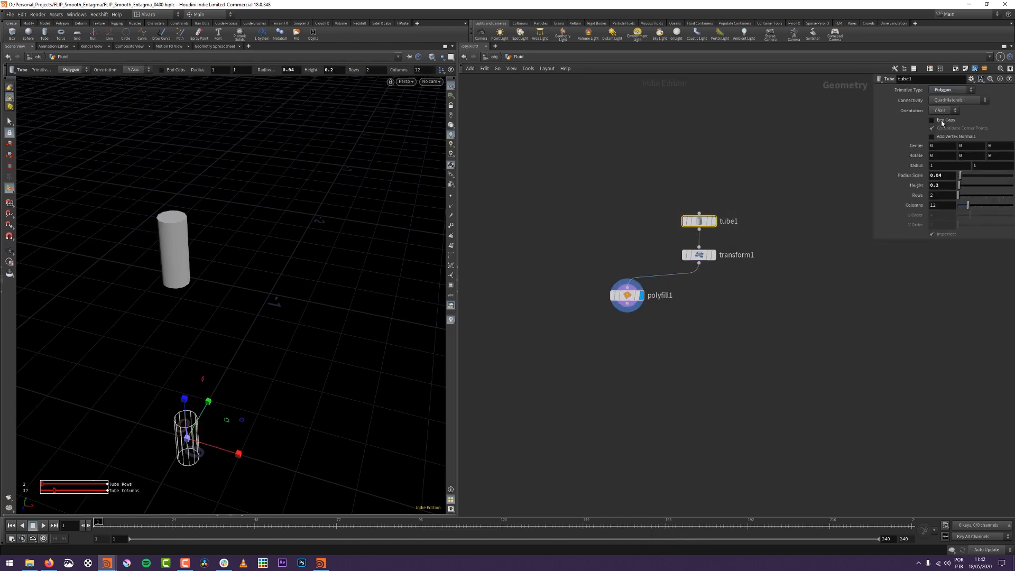
Set the number of columns of tube1 to 50.
left_click_drag(967, 205, 1010, 205)
left_click(650, 351)
middle_click_drag(650, 351, 638, 345)
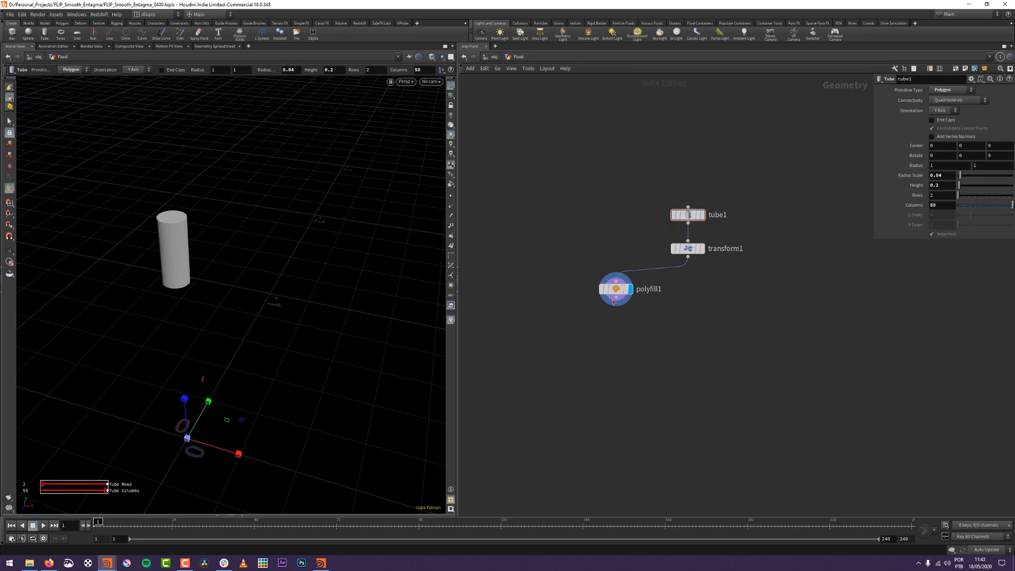
Add a FLIP Source node below polyfill1, connected to its output.
left_click(616, 297)
key("Tab")
type("fli")
key("Return")
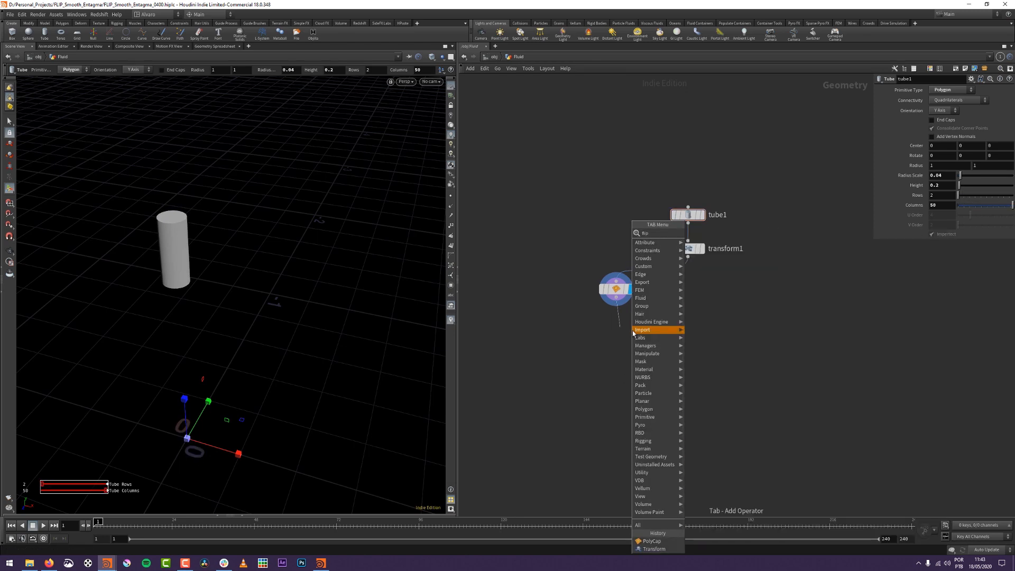
left_click(632, 331)
Add a Null node connected below flipsource1 and name it OUT_Source.
key("Tab")
mouse_move(585, 385)
type("nu")
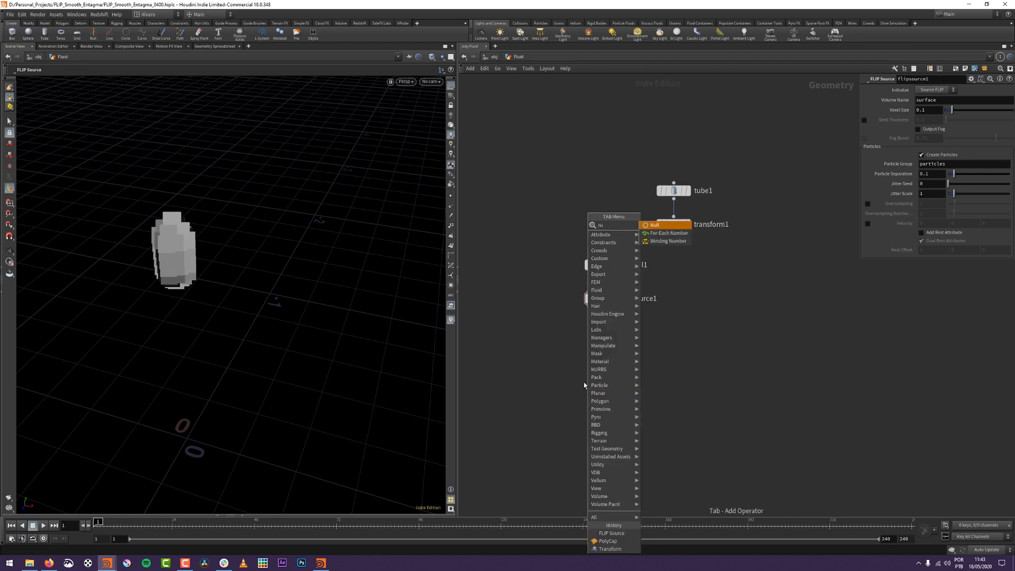
key("Return")
key("Return")
left_click(618, 353)
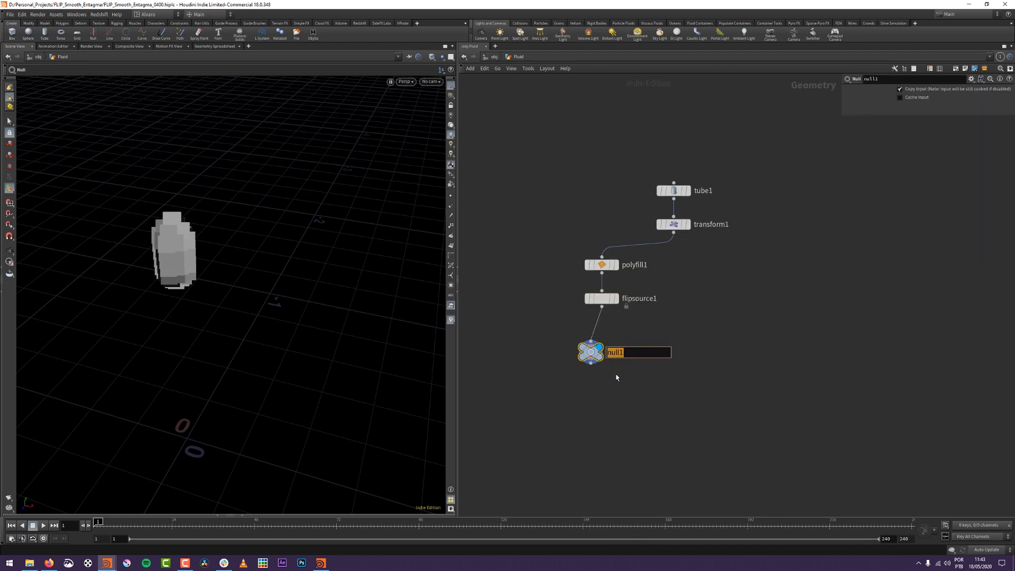
type("OUT_Source")
key("Return")
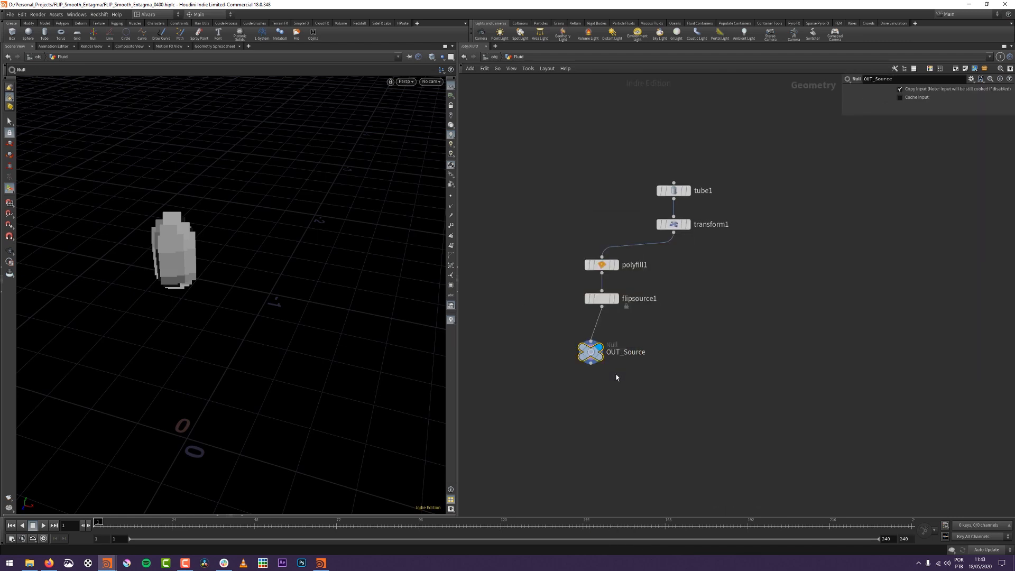
Add a DOP Network node connected below OUT_Source.
key("Tab")
type("dopnet")
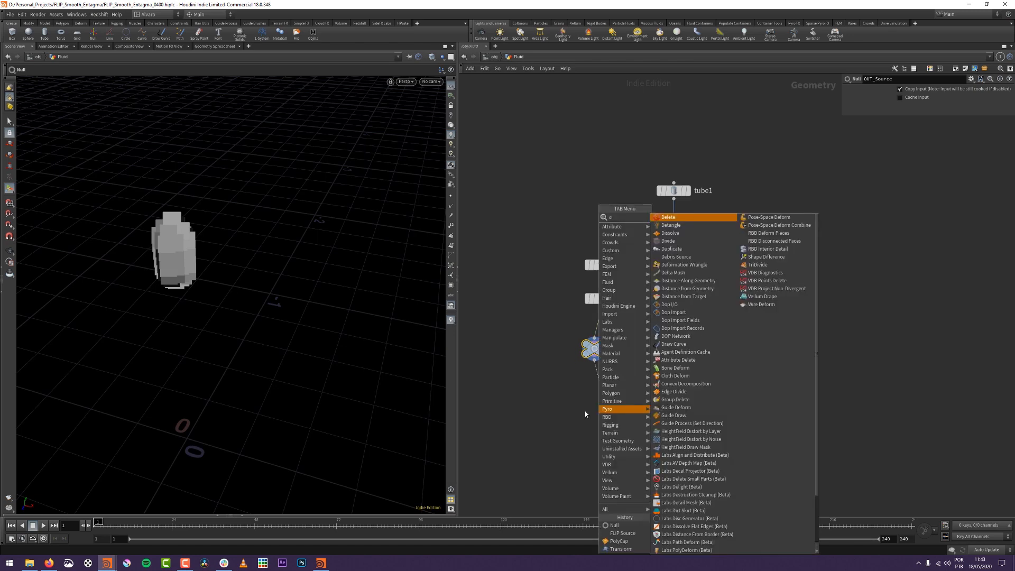
key("Return")
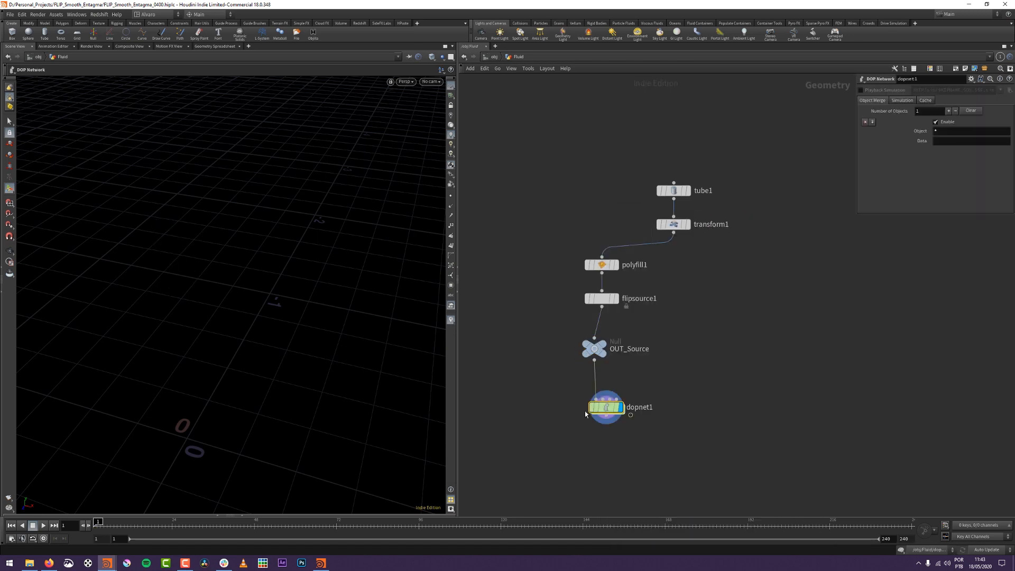
Rename the DOP network FLIP and go inside it.
double_click(632, 407)
type("FLIP")
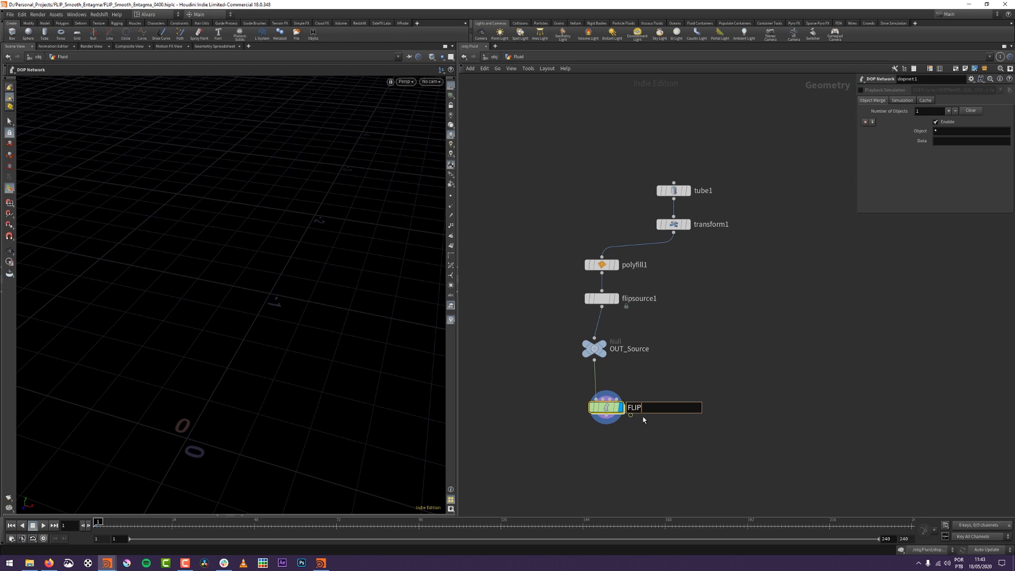
key("Return")
key("Return")
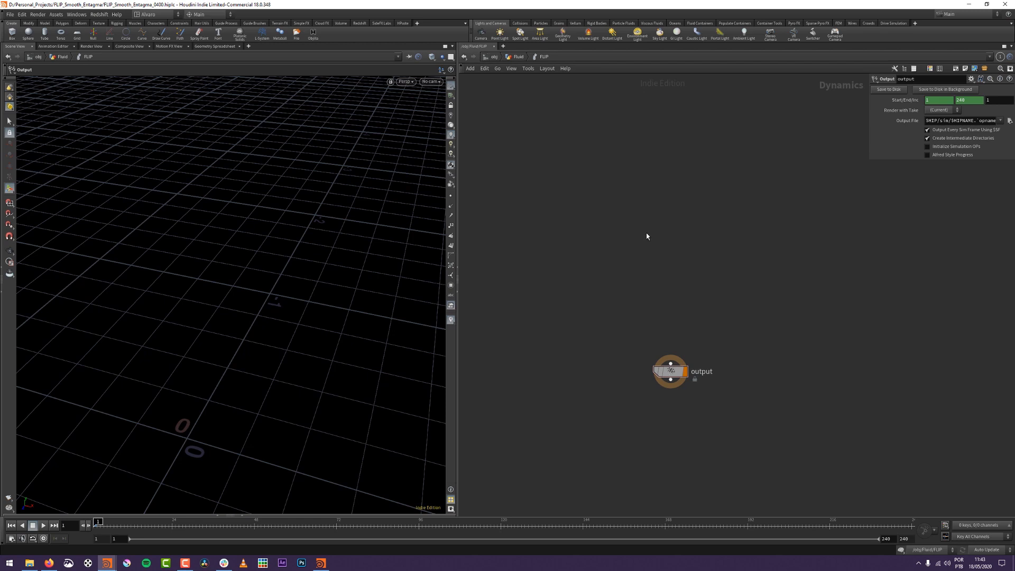
Add a FLIP Object node above the output node in the dynamics network.
key("Tab")
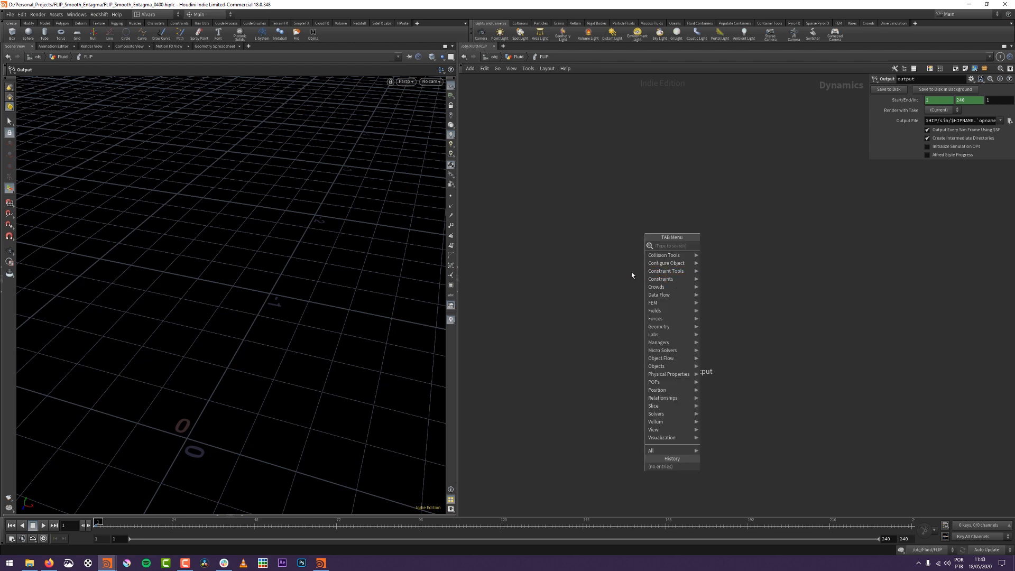
type("fli")
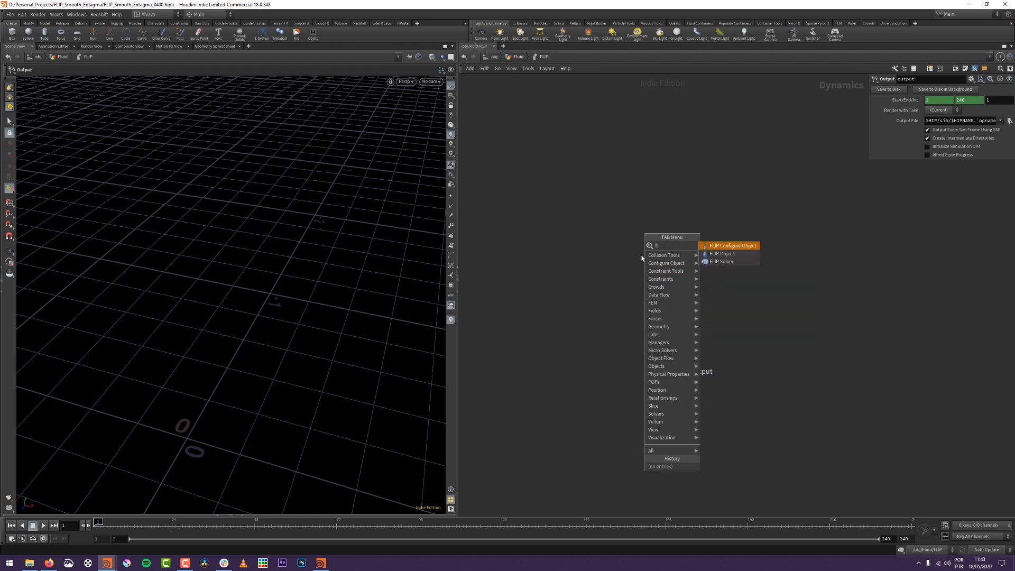
key("Down")
key("Return")
left_click(641, 256)
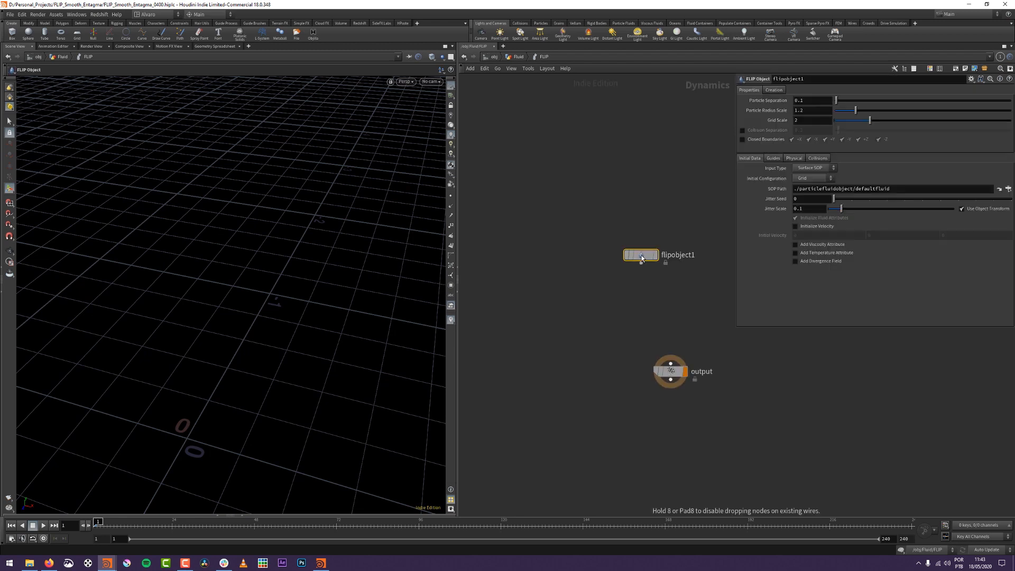
Add a FLIP Solver node to the dynamics network.
key("Tab")
type("flip")
key("Down")
key("Down")
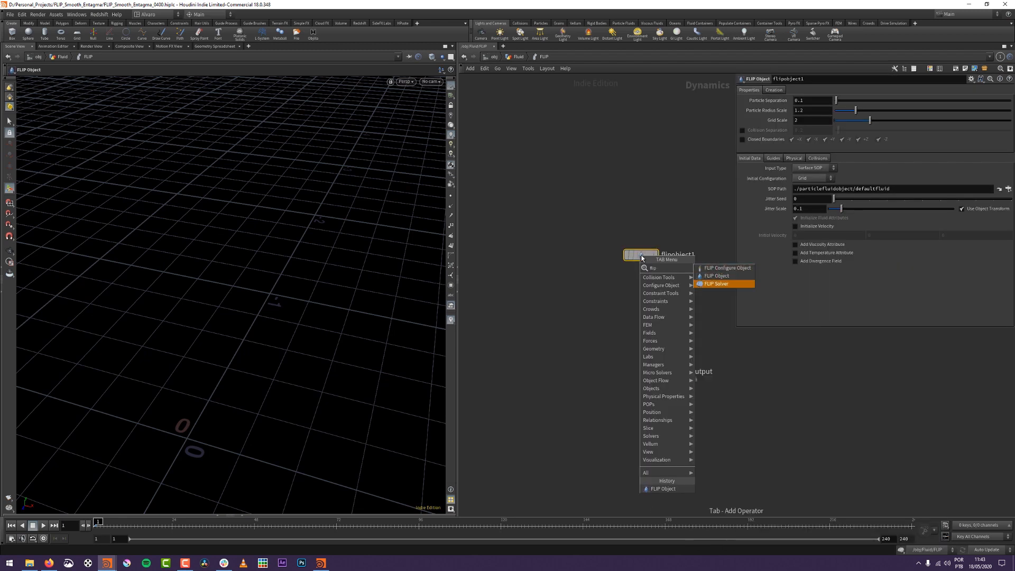
key("Return")
left_click(641, 256)
Add a Volume Source node to the dynamics network.
key("Tab")
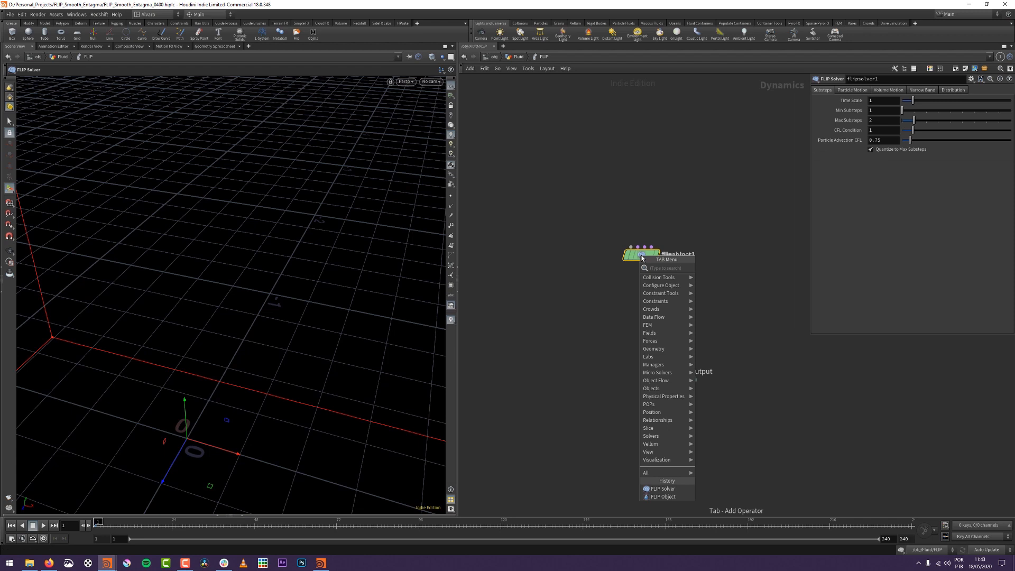
type("vols")
key("Return")
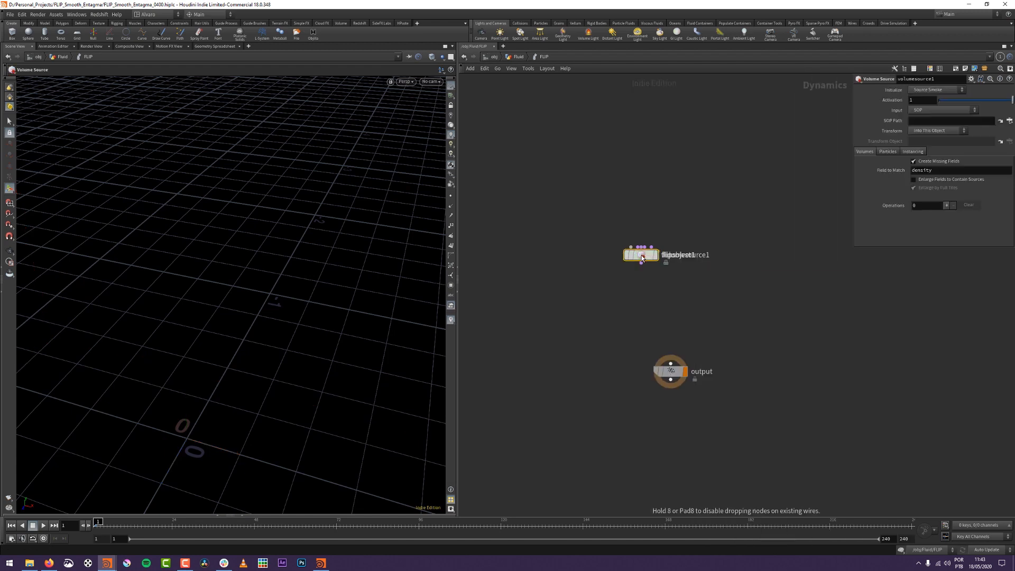
left_click(641, 256)
Add a Ground Plane node and a Gravity Force node to the dynamics network.
key("Tab")
type("gro")
key("Return")
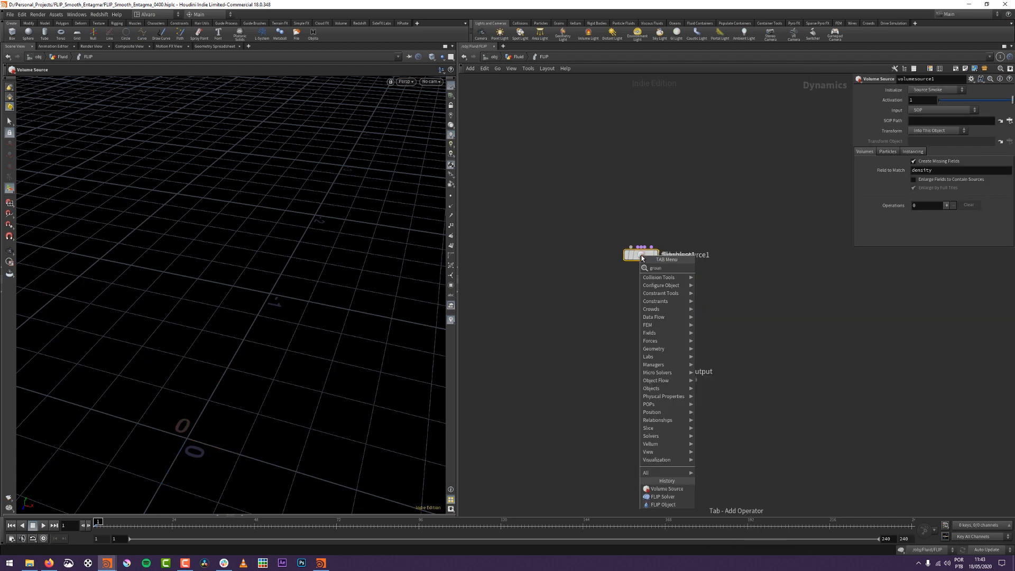
left_click(642, 257)
key("Tab")
type("grav")
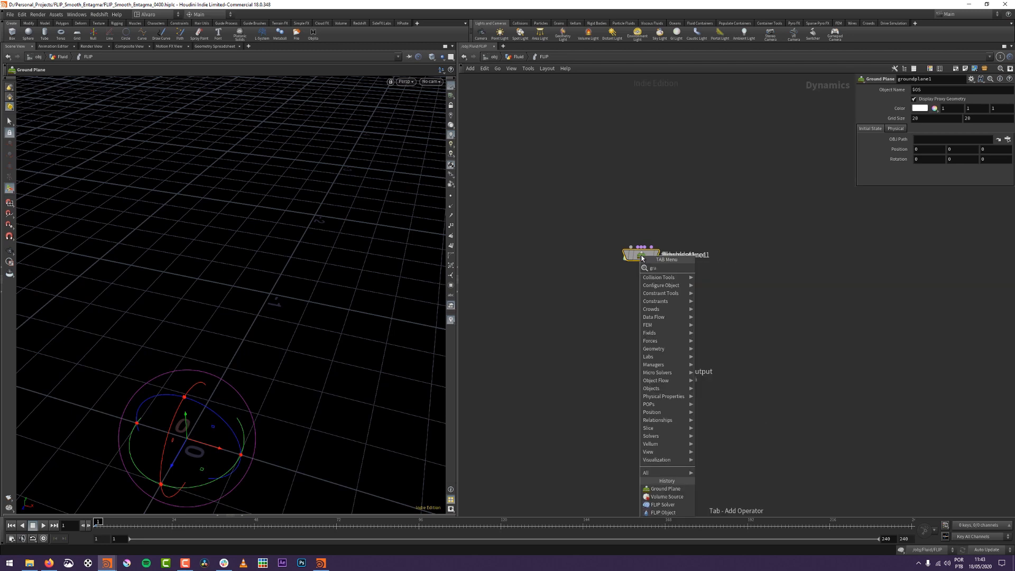
key("Return")
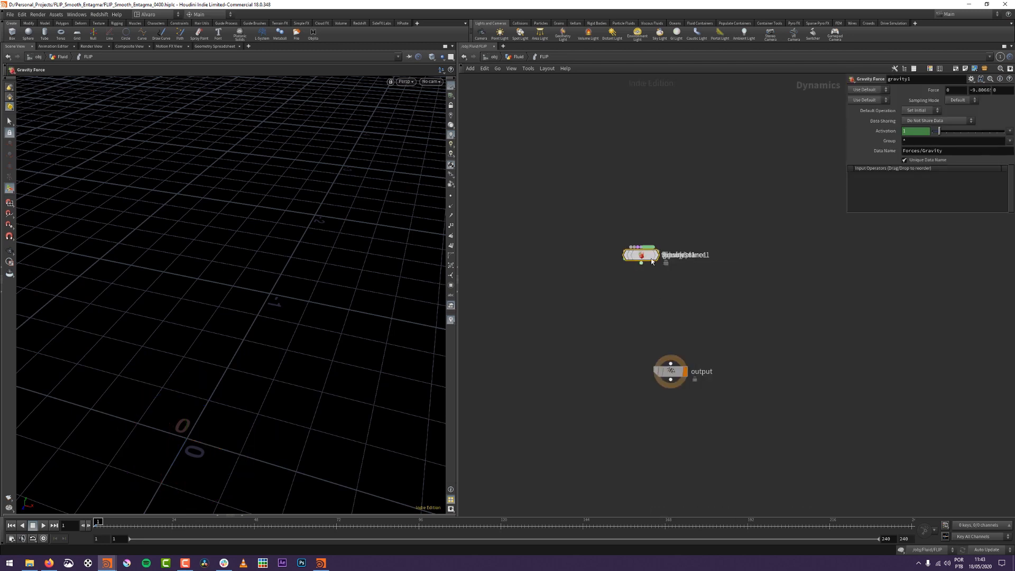
Spread out the stacked nodes, with flipobject1 and volumesource1 above flipsolver1, groundplane1 beside it and gravity1 above output.
left_click_drag(650, 258, 676, 316)
left_click_drag(648, 256, 683, 268)
left_click_drag(641, 256, 615, 173)
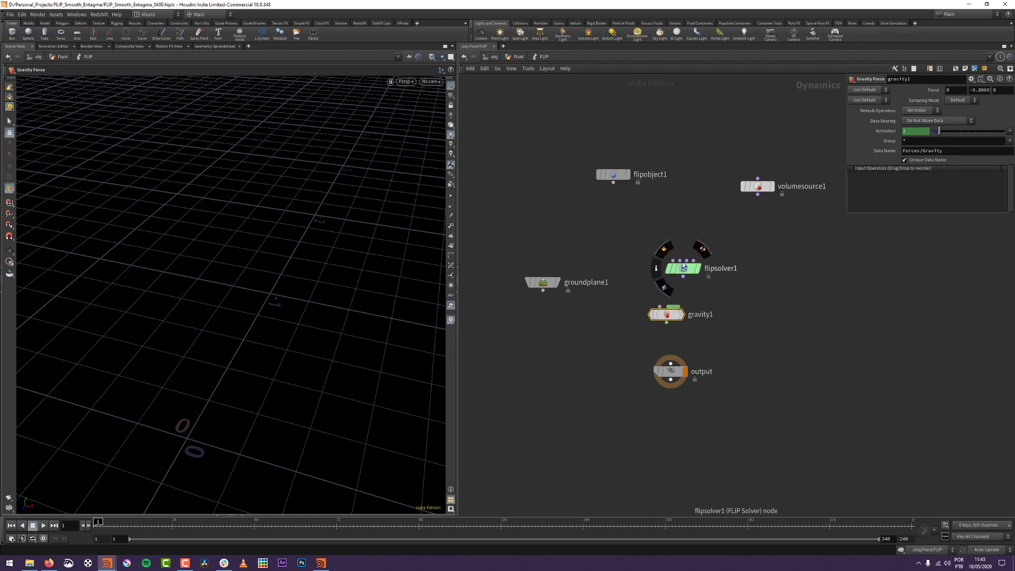
Connect flipobject1 to the first input of flipsolver1 and volumesource1 to its fourth input.
left_click_drag(682, 268, 659, 262)
left_click_drag(613, 183, 649, 256)
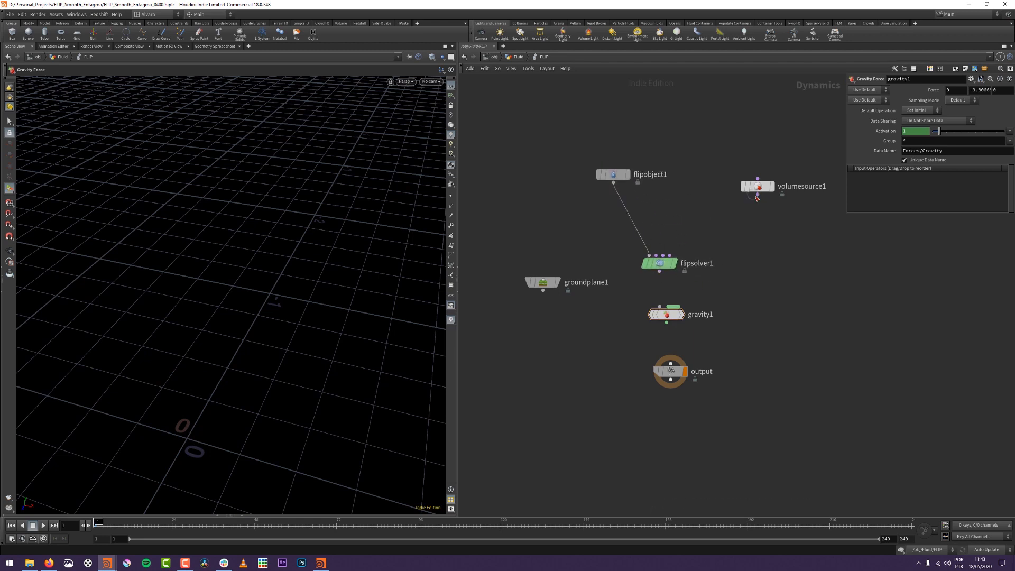
left_click_drag(757, 194, 665, 254)
Merge groundplane1 with flipsolver1 and wire the merge through gravity1 into the output node.
left_click_drag(533, 286, 567, 244)
left_click_drag(771, 232, 636, 264, "shift")
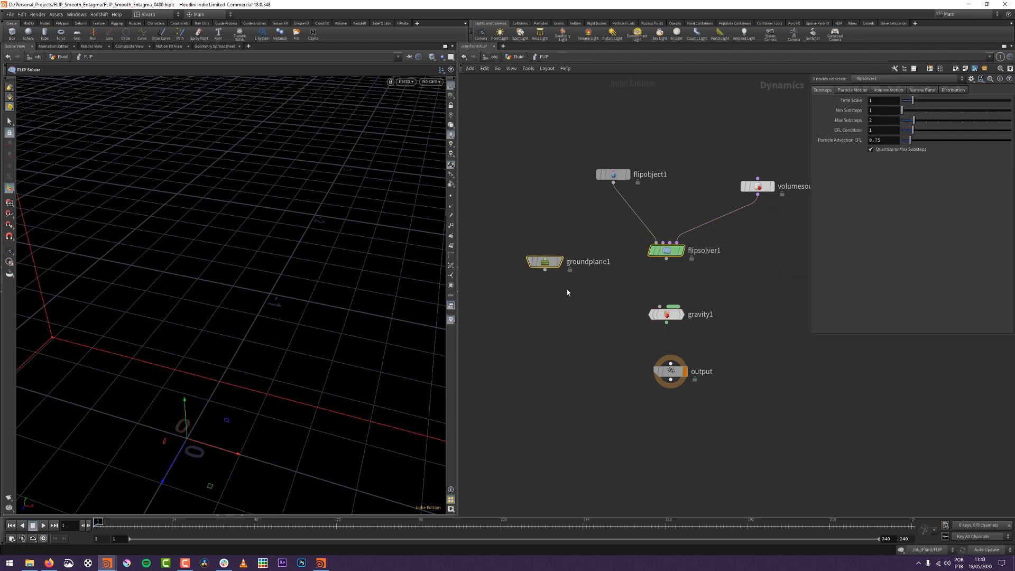
left_click(545, 270)
left_click(661, 308)
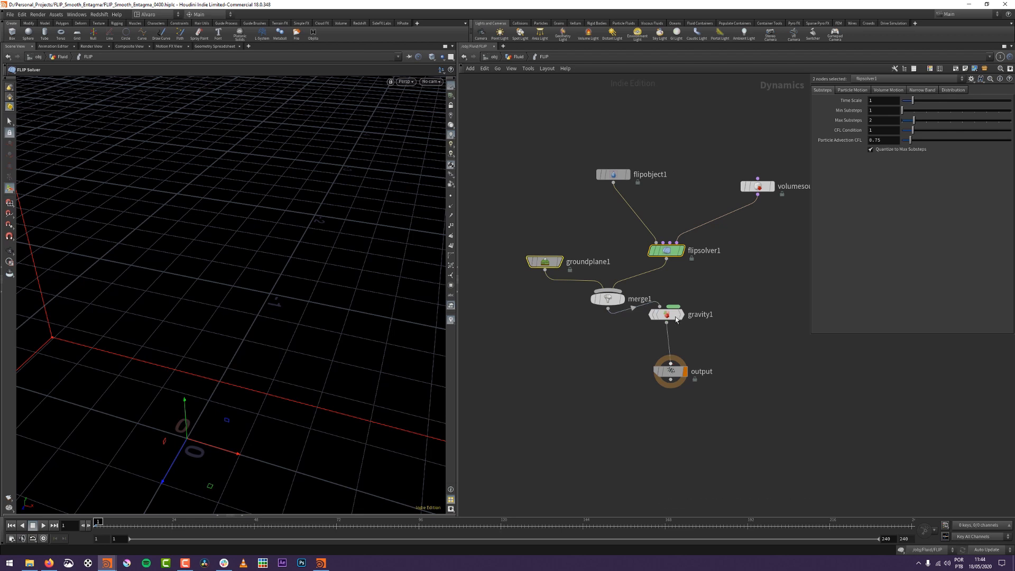
left_click_drag(679, 319, 679, 339)
left_click(759, 306)
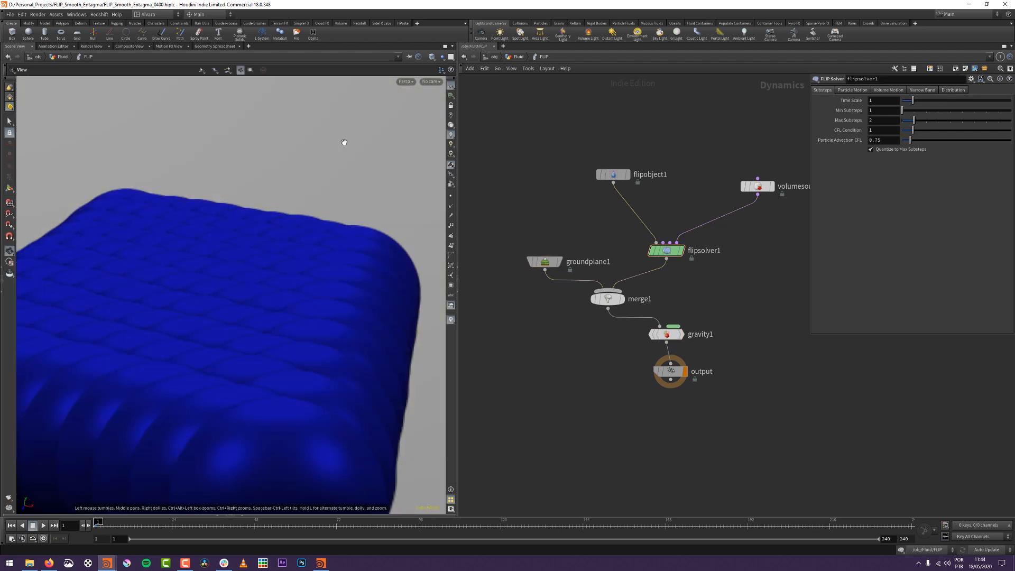
Change the particle guide visualization of flipobject1 from sprites to Particles.
right_click_drag(344, 142, 704, 333, "alt")
left_click_drag(308, 211, 255, 259, "alt")
middle_click_drag(280, 340, 294, 327, "alt")
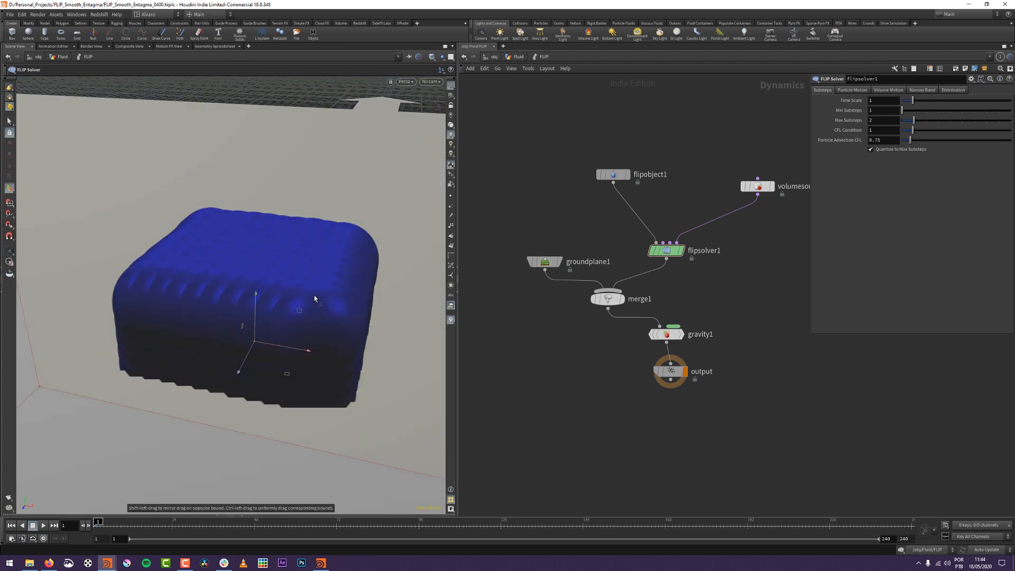
left_click_drag(661, 114, 597, 179)
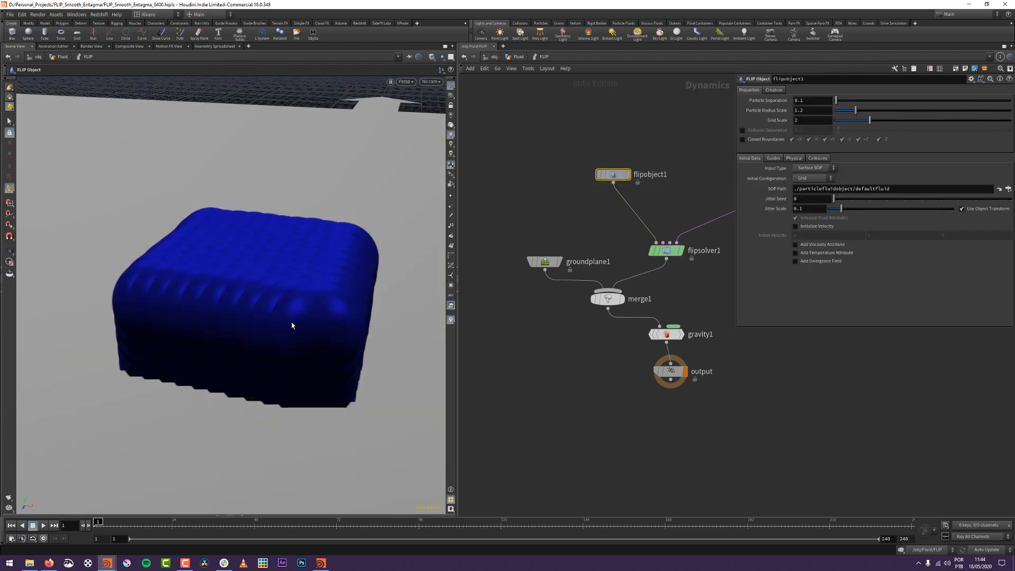
left_click(773, 158)
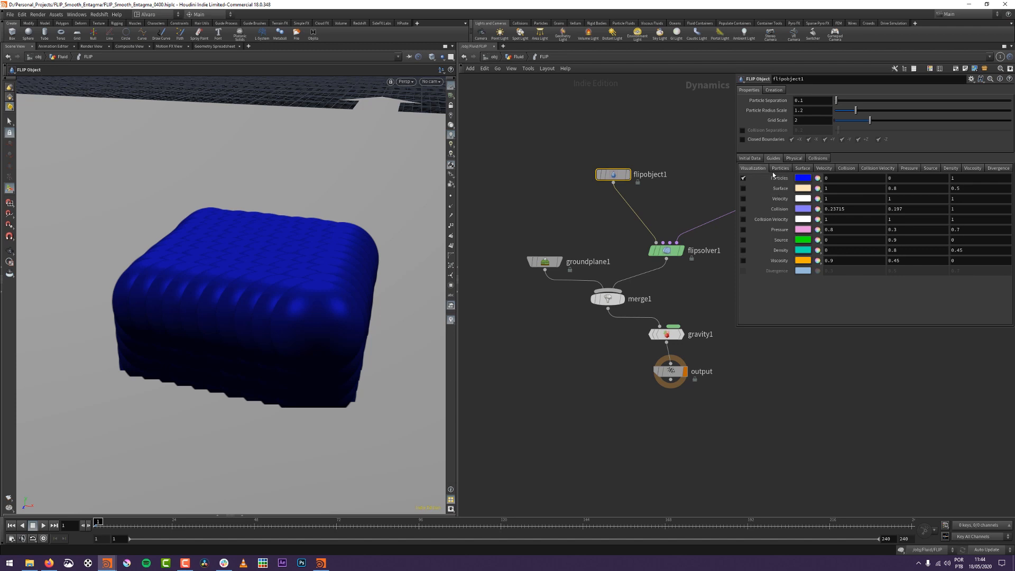
left_click(779, 168)
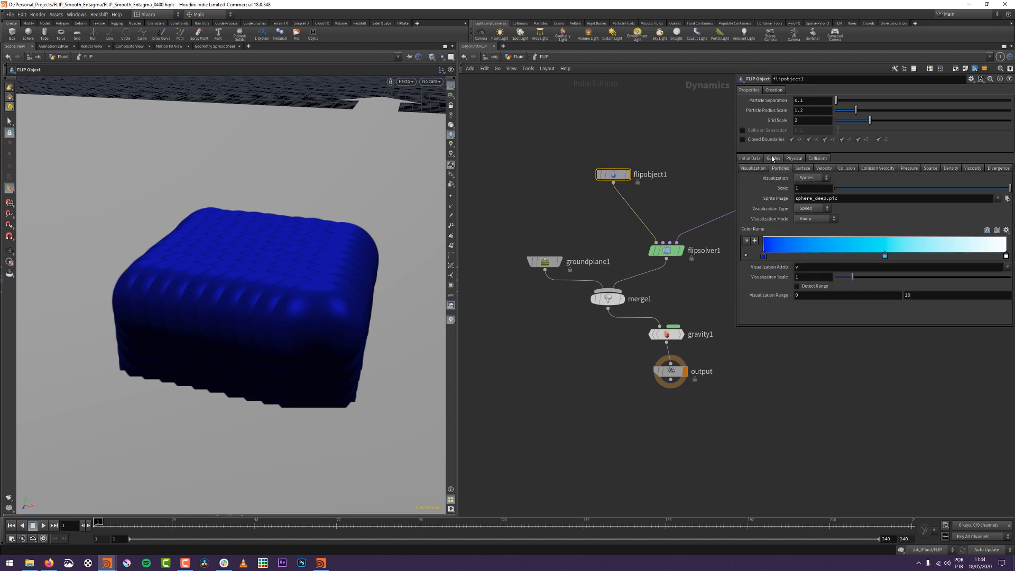
left_click(809, 179)
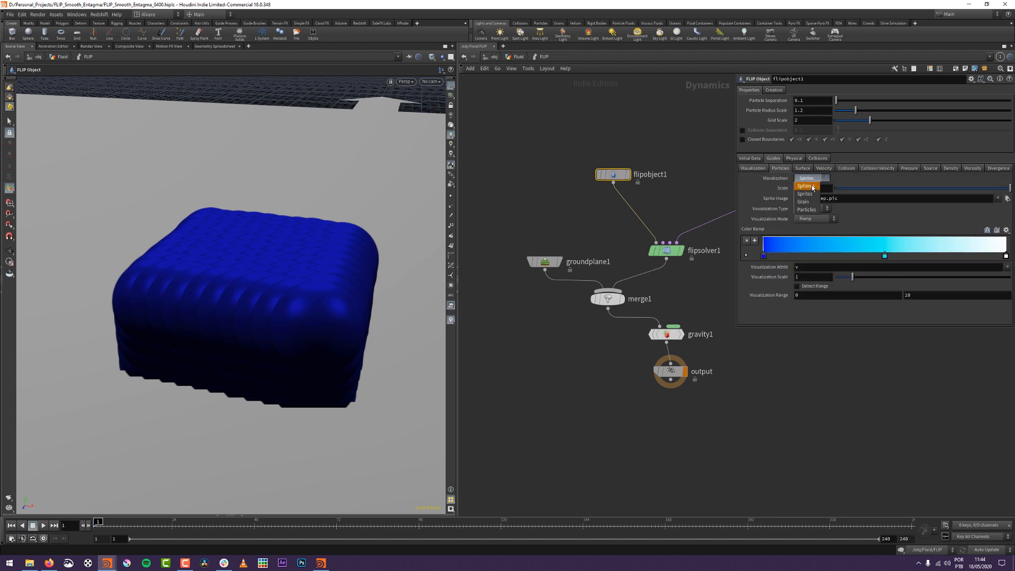
left_click(807, 209)
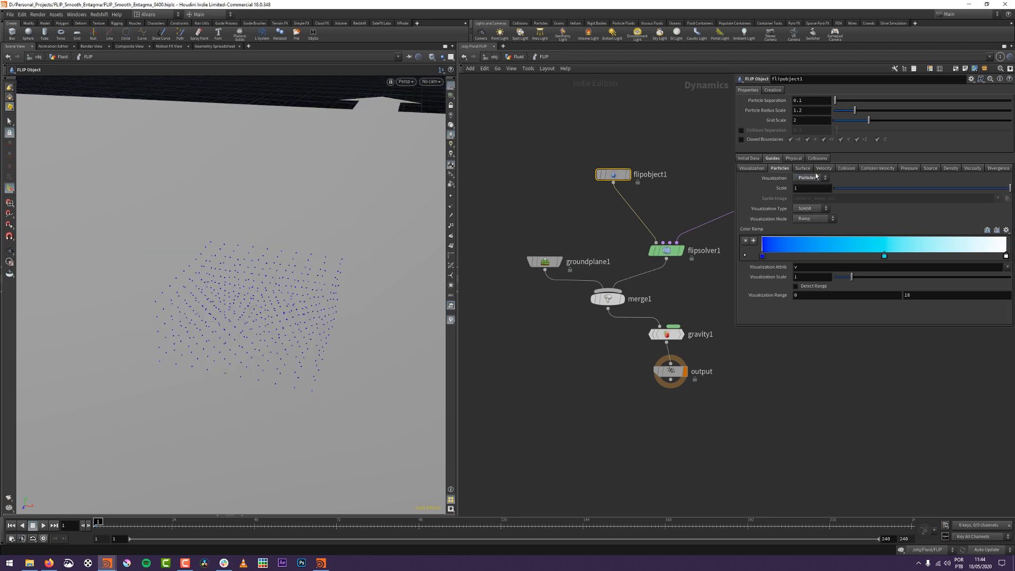
Clear the default SOP path in the initial data of flipobject1.
left_click(755, 158)
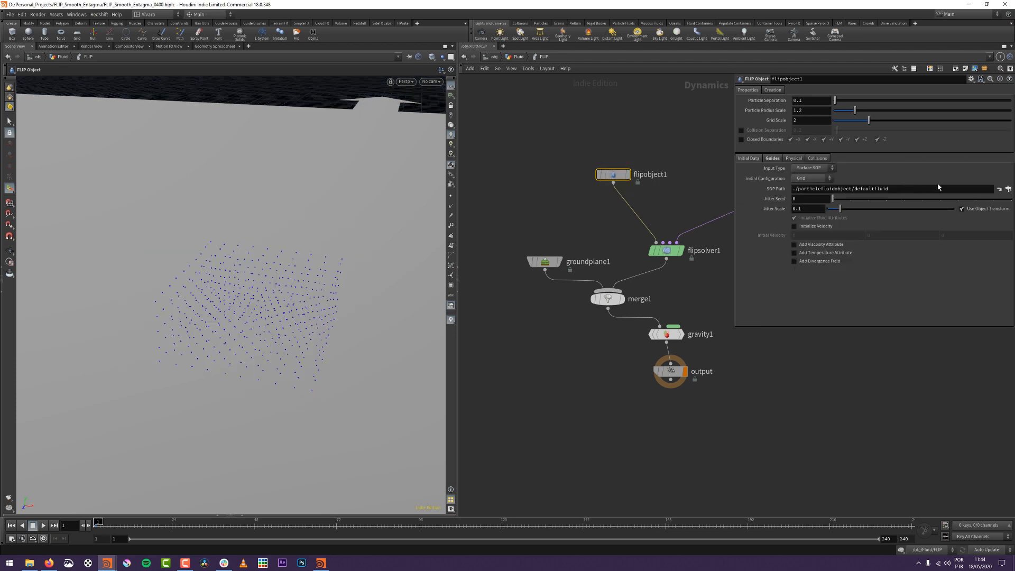
triple_click(915, 188)
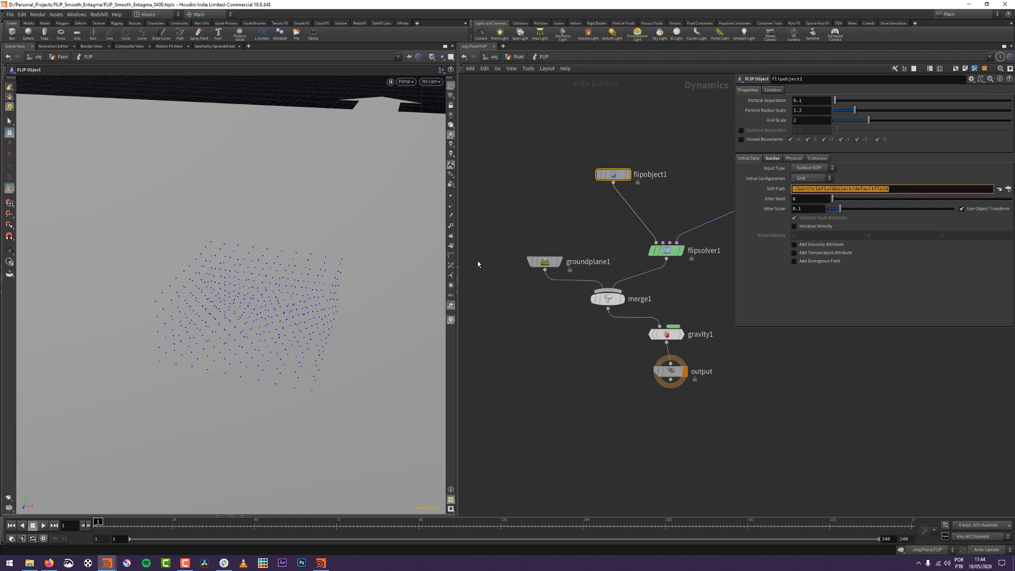
key("BackSpace")
left_click(653, 193)
Initialize volumesource1 with the Source FLIP preset.
middle_click_drag(668, 166, 600, 220)
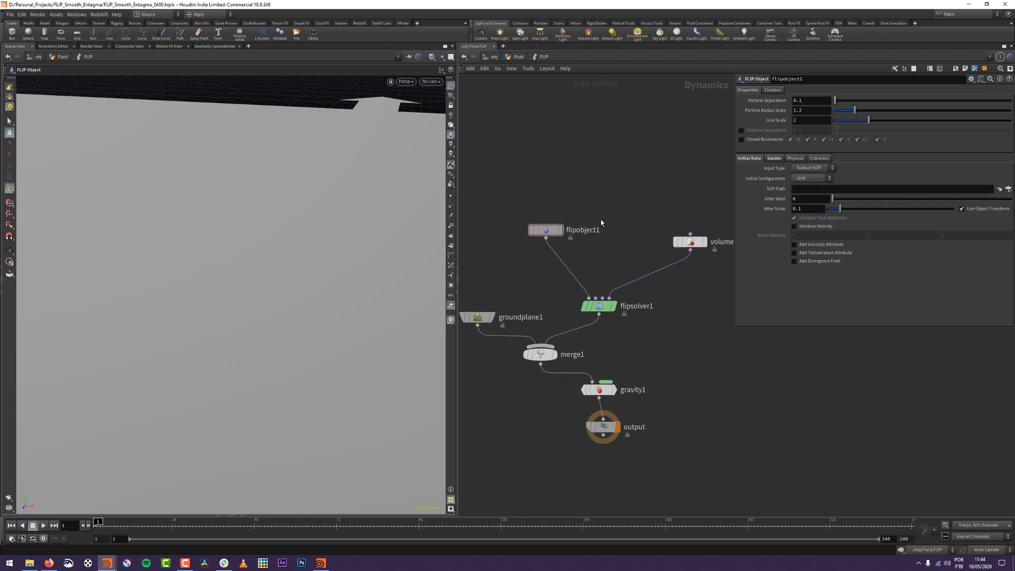
mouse_move(659, 256)
middle_mouse_down()
mouse_move(616, 259)
mouse_move(663, 276)
middle_mouse_up()
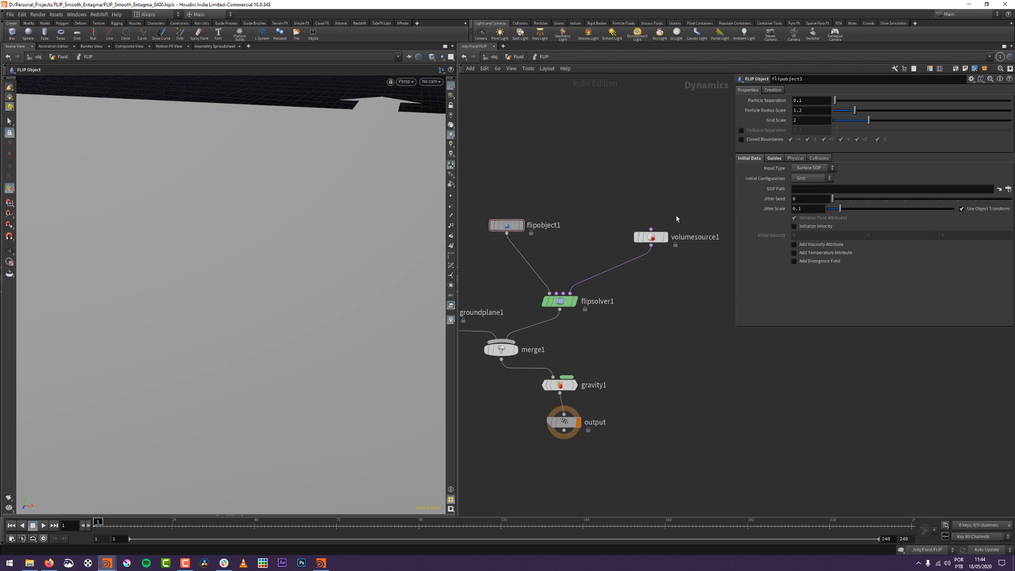
left_click(650, 236)
left_click(936, 90)
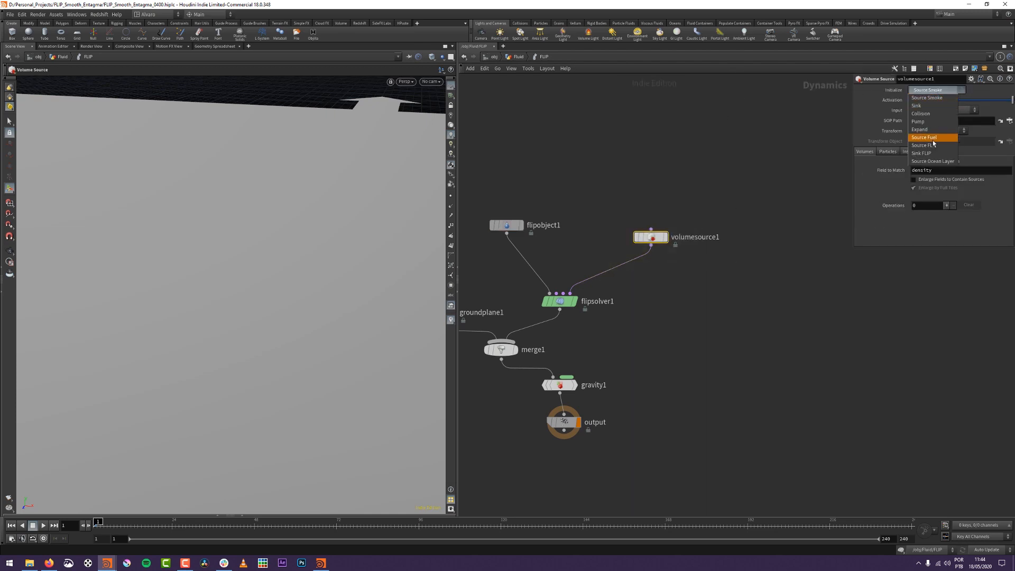
left_click(924, 145)
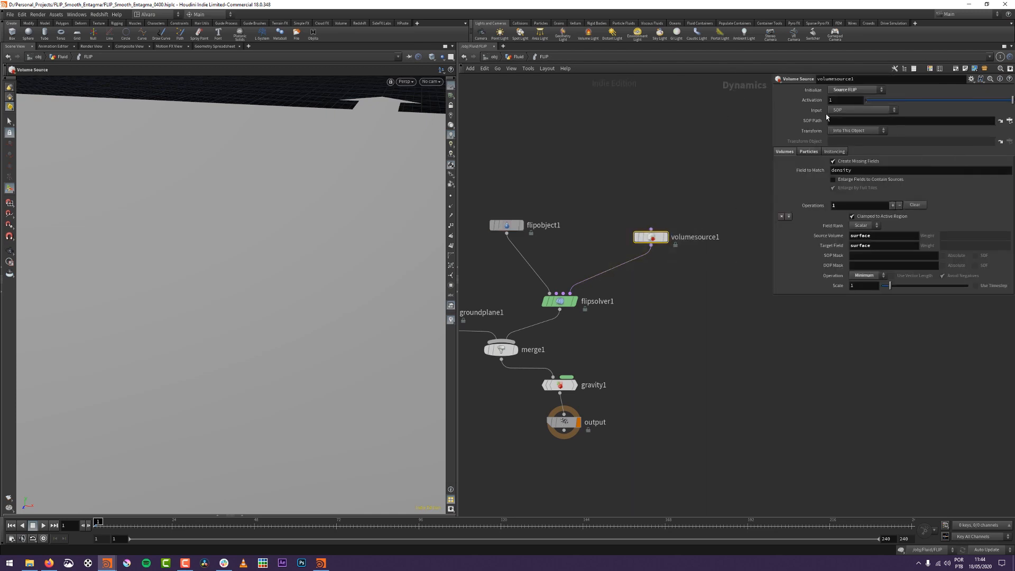
Set the input of volumesource1 to First Context Geometry.
left_click(842, 111)
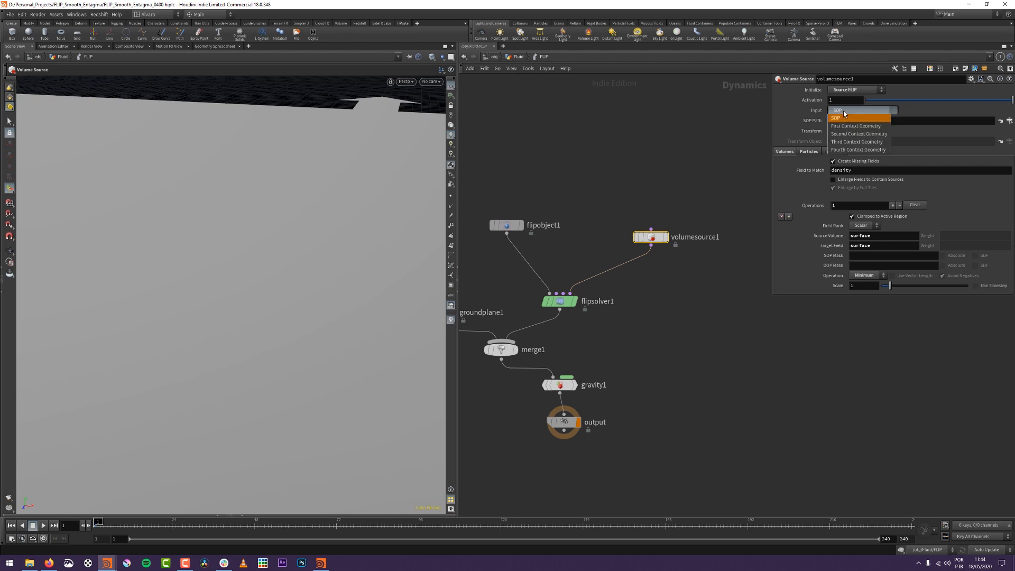
left_click(855, 126)
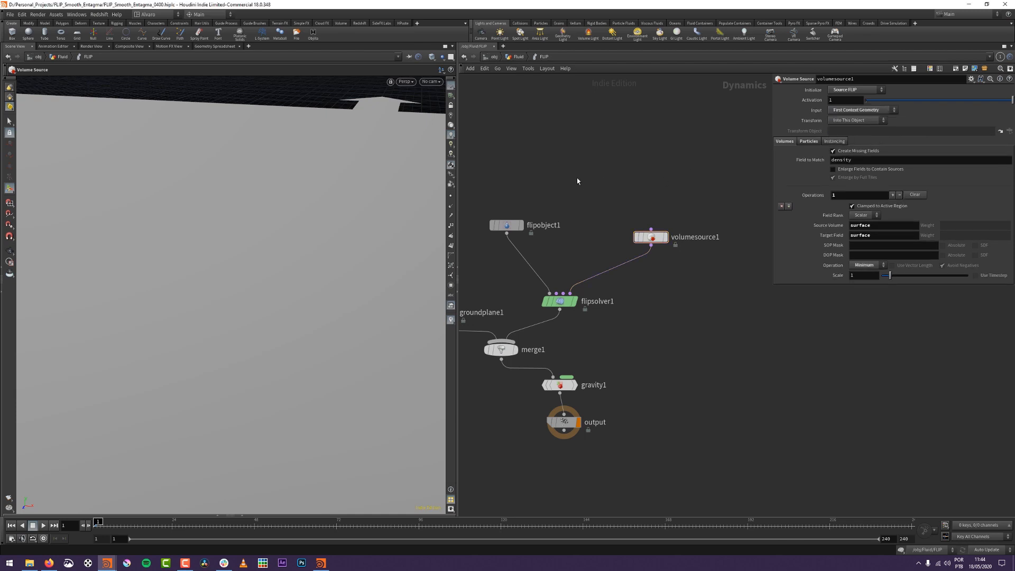
Turn off the proxy geometry display of groundplane1.
scroll(241, 303, "down", 5, "alt")
middle_click_drag(259, 299, 235, 362, "alt")
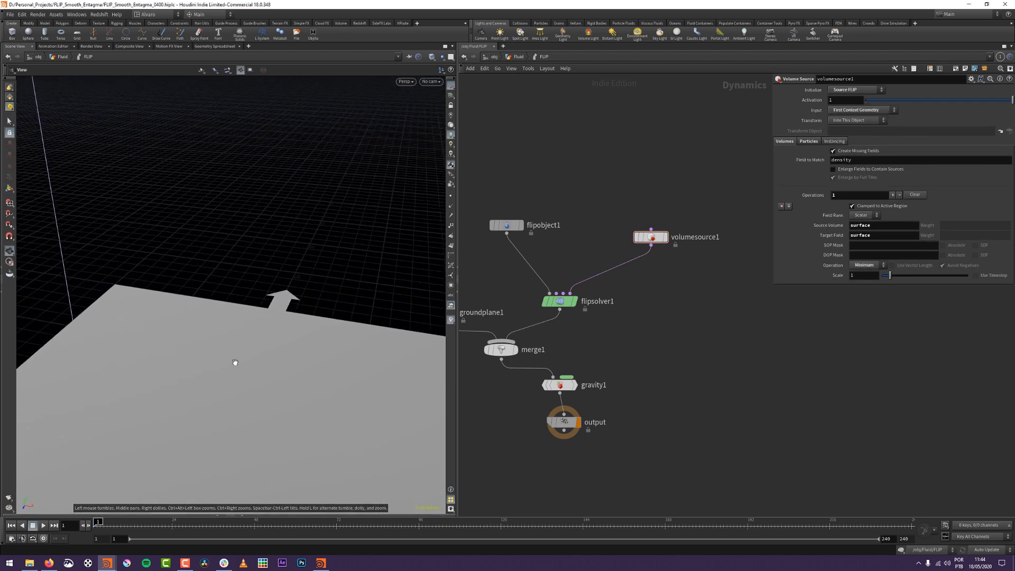
right_click_drag(235, 362, 241, 281, "alt")
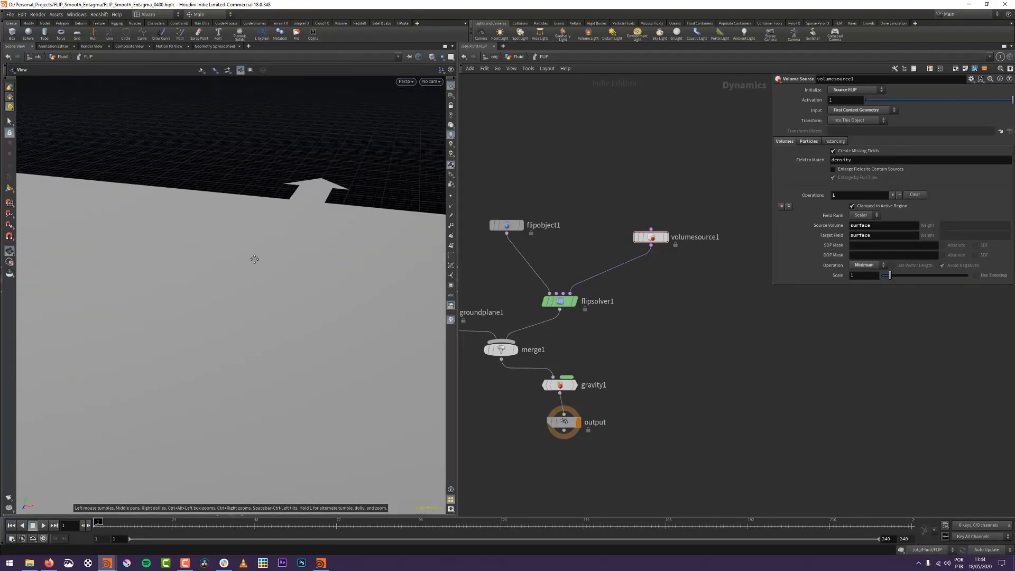
middle_click_drag(254, 259, 252, 216, "alt")
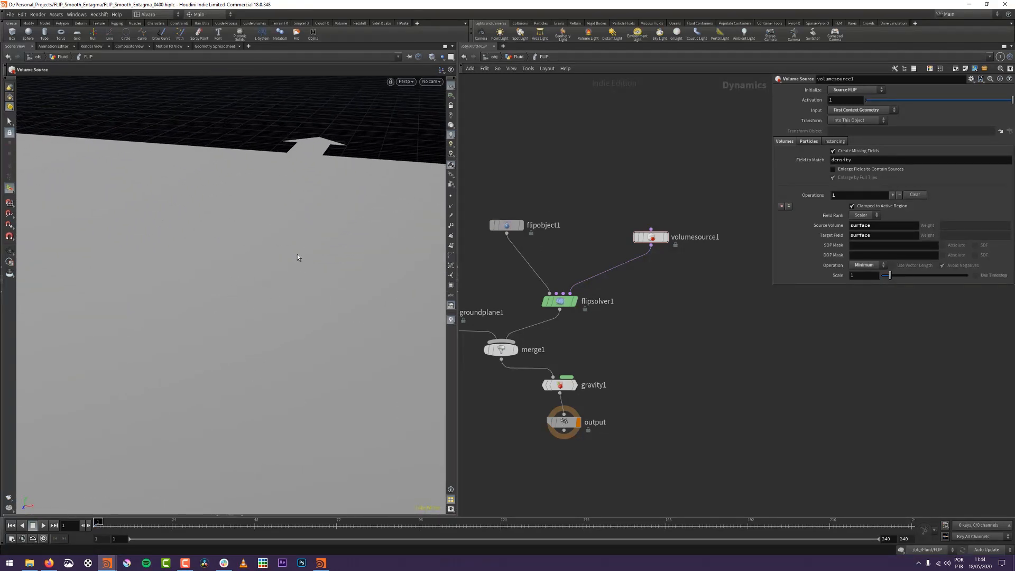
middle_click_drag(647, 184, 790, 144)
left_click_drag(621, 213, 544, 280)
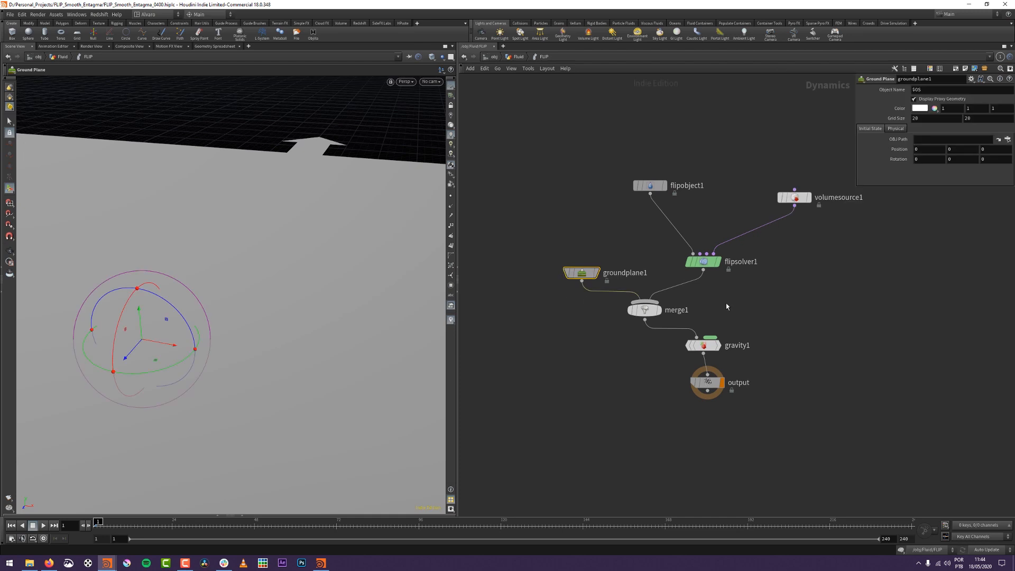
left_click(915, 100)
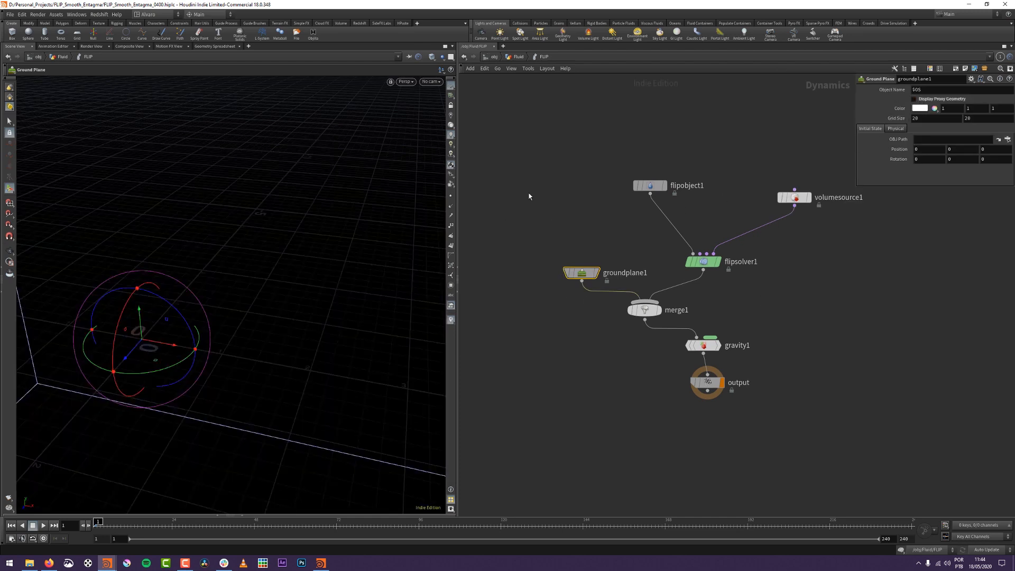
Turn off Visualize Limits in the volume limits of flipsolver1's volume motion settings and reframe the view.
key("space+h")
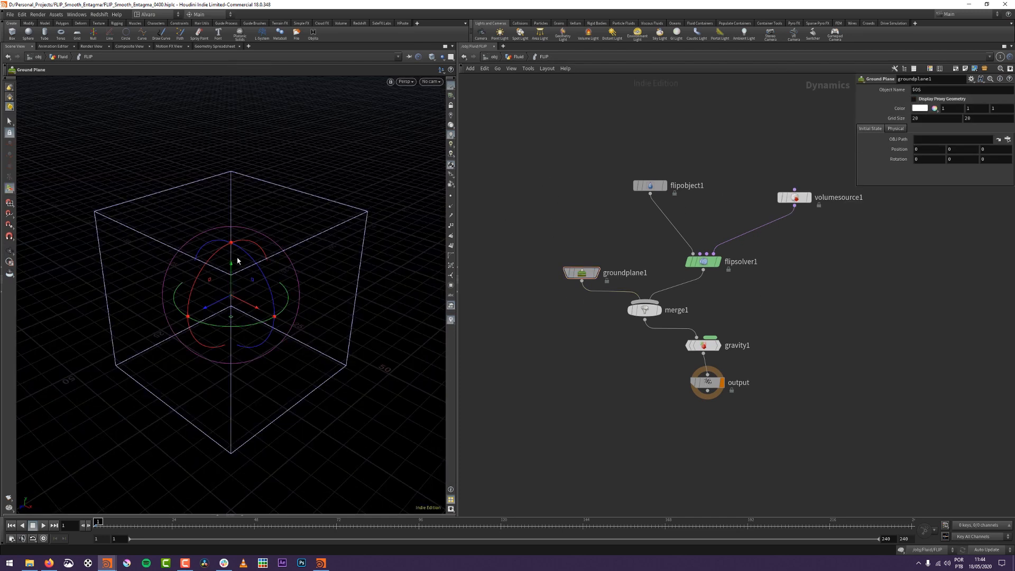
left_click_drag(192, 381, 256, 294, "alt")
left_click(703, 261)
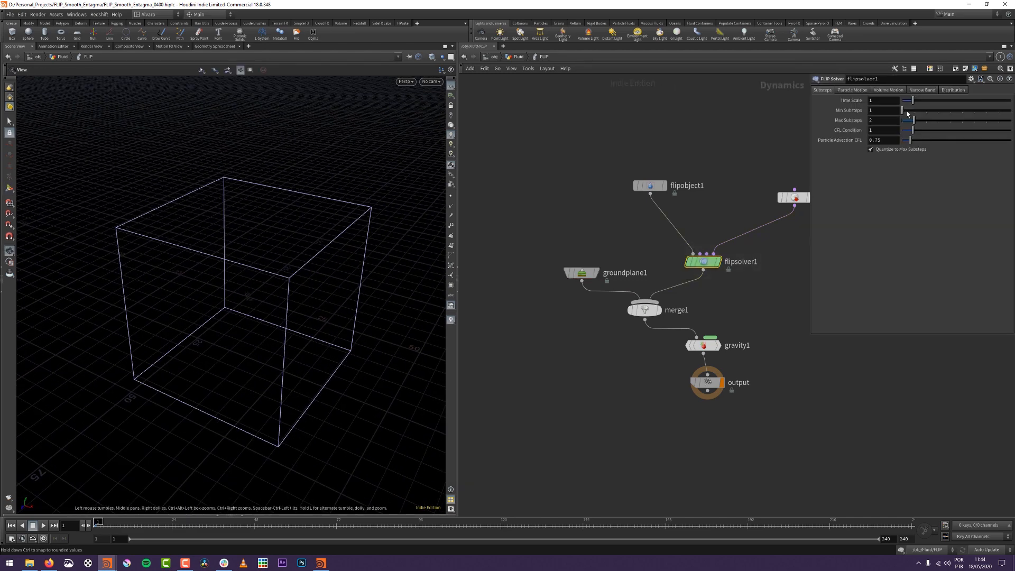
key("h")
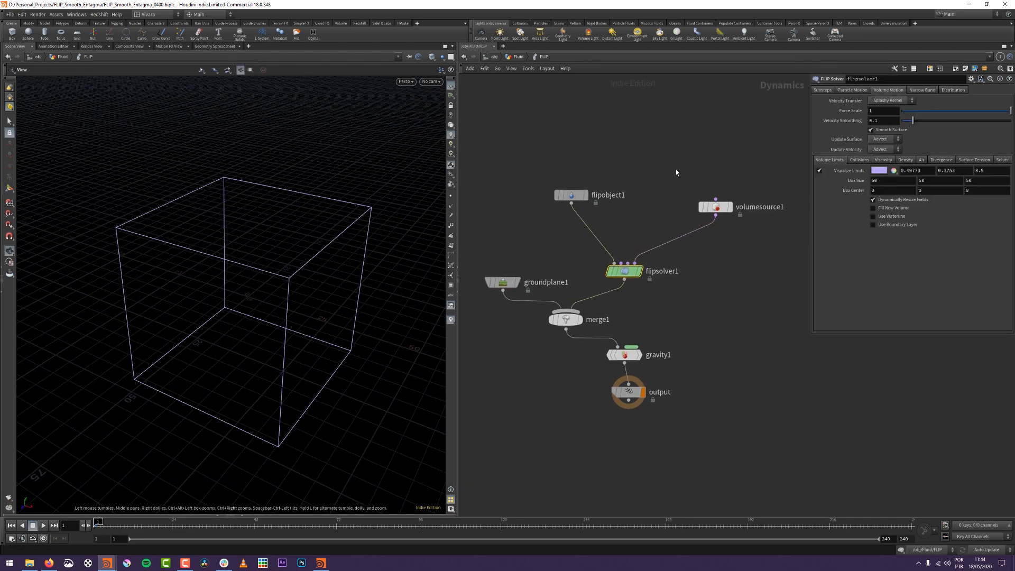
middle_click_drag(691, 246, 706, 269)
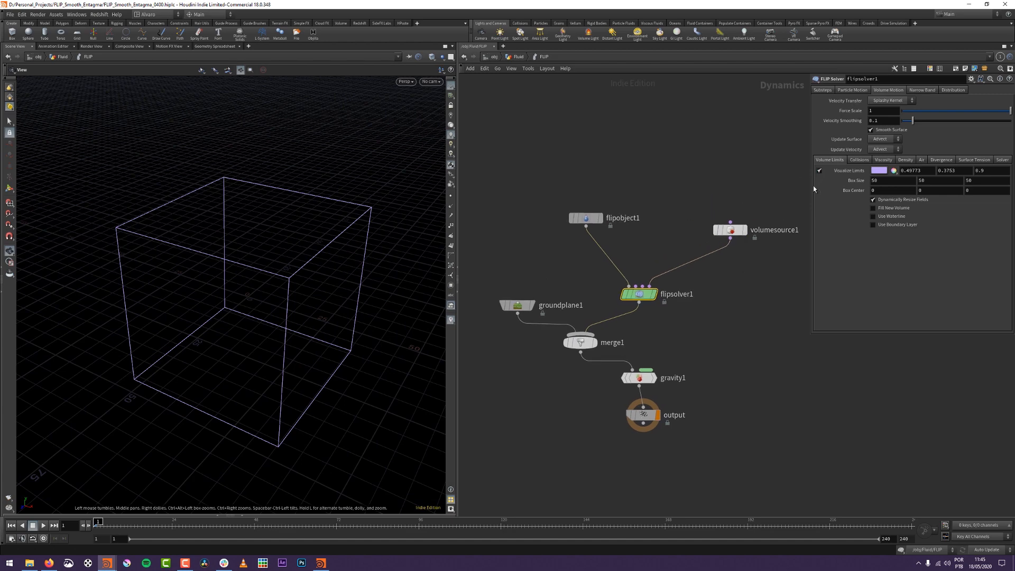
left_click(820, 171)
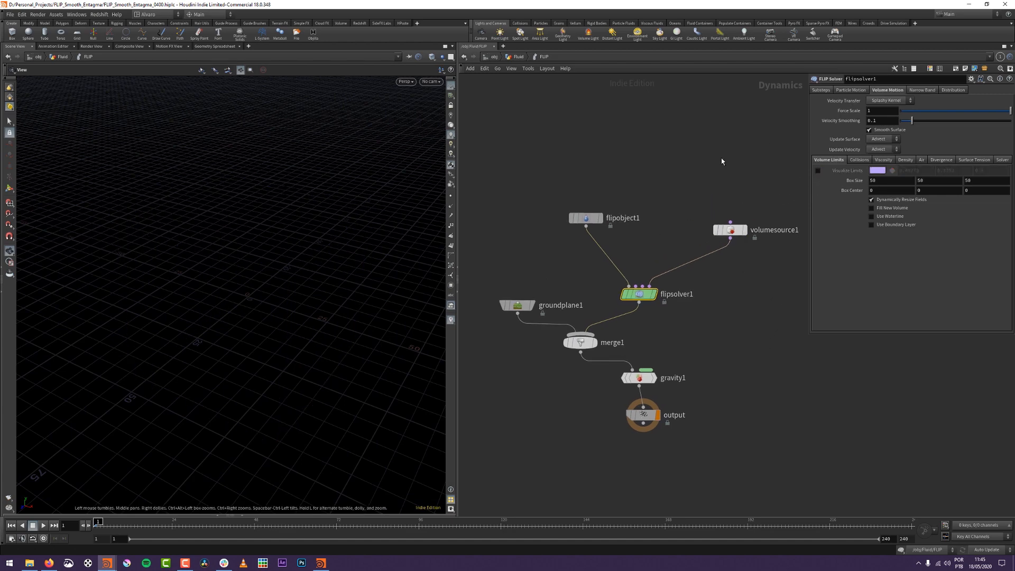
key("space+g")
Copy flipobject1's Particle Separation and paste it as a relative reference into flipsource1's Particle Separation.
left_click(586, 218)
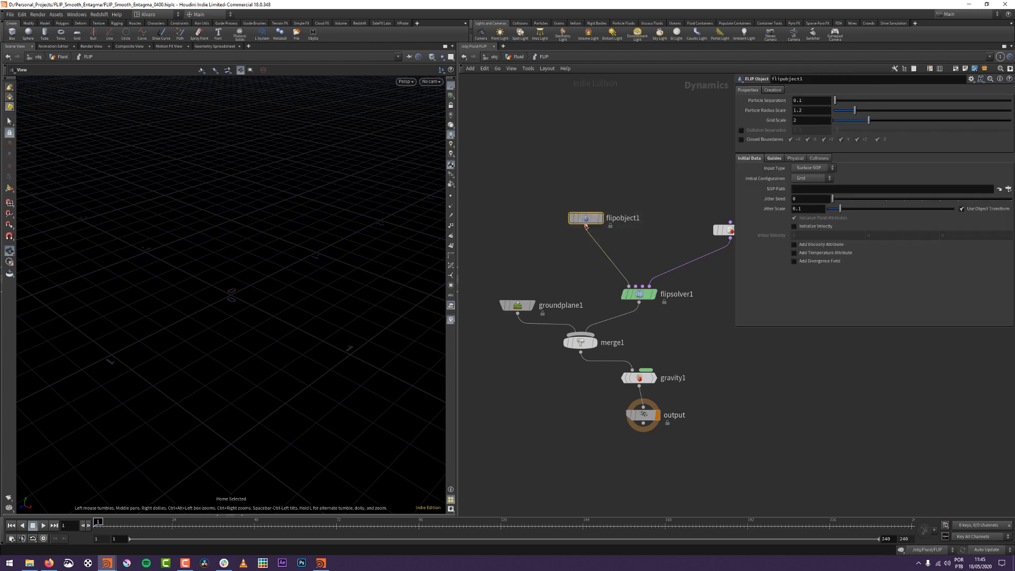
right_click(771, 101)
left_click(788, 152)
middle_click_drag(653, 190, 638, 219)
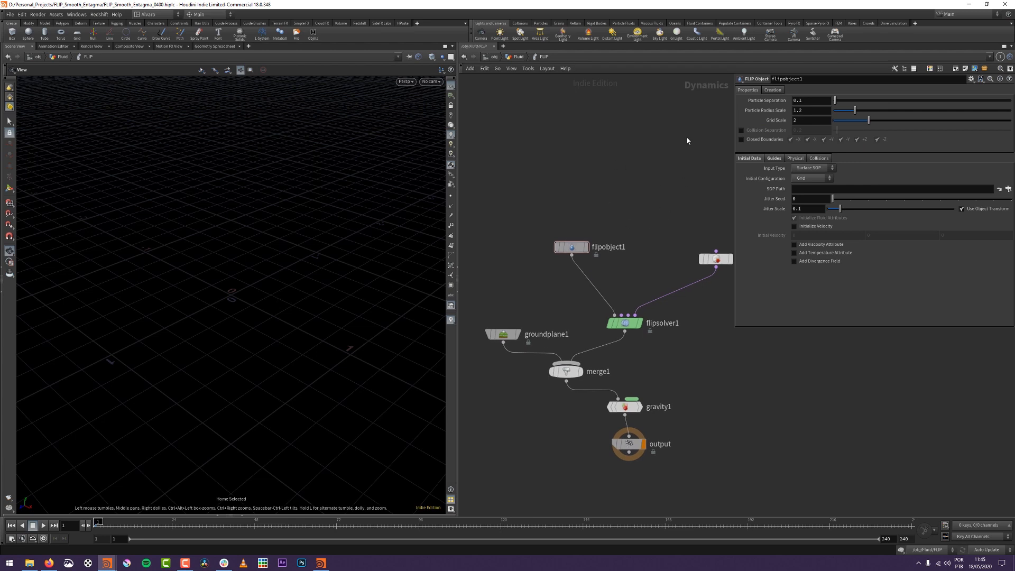
key("ctrl+1")
key("u")
left_click(602, 299)
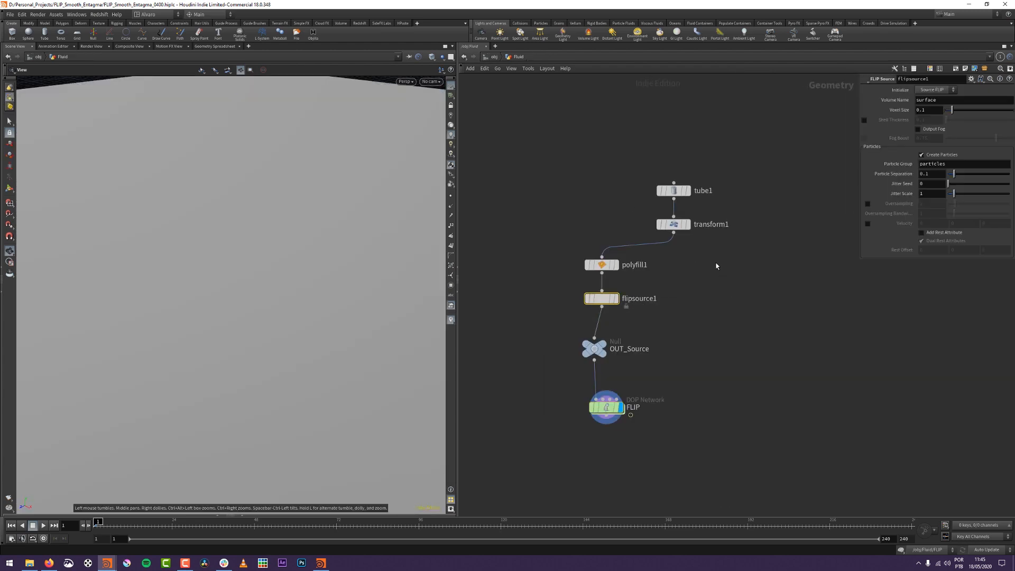
right_click(897, 175)
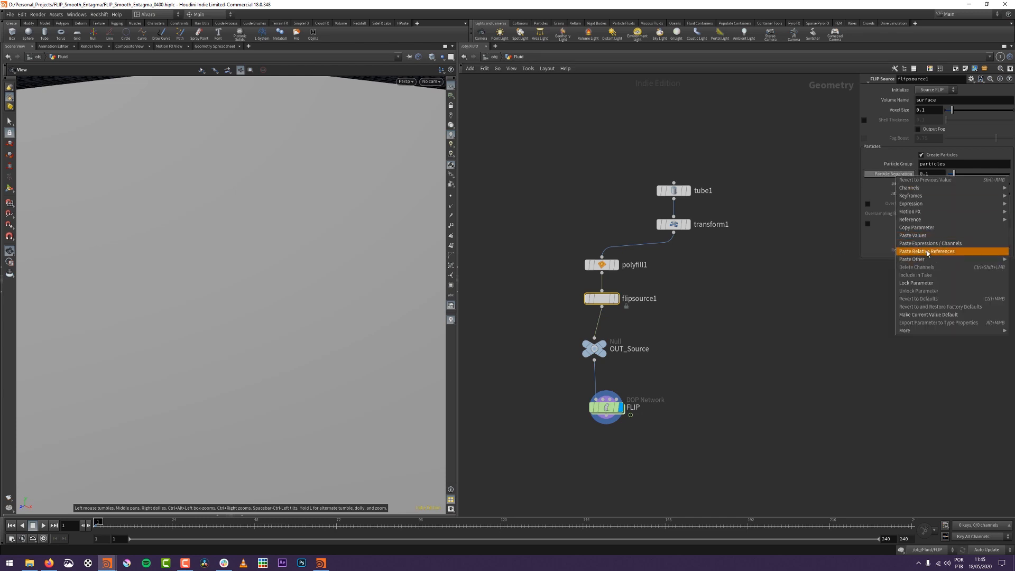
left_click(928, 252)
left_click(904, 174)
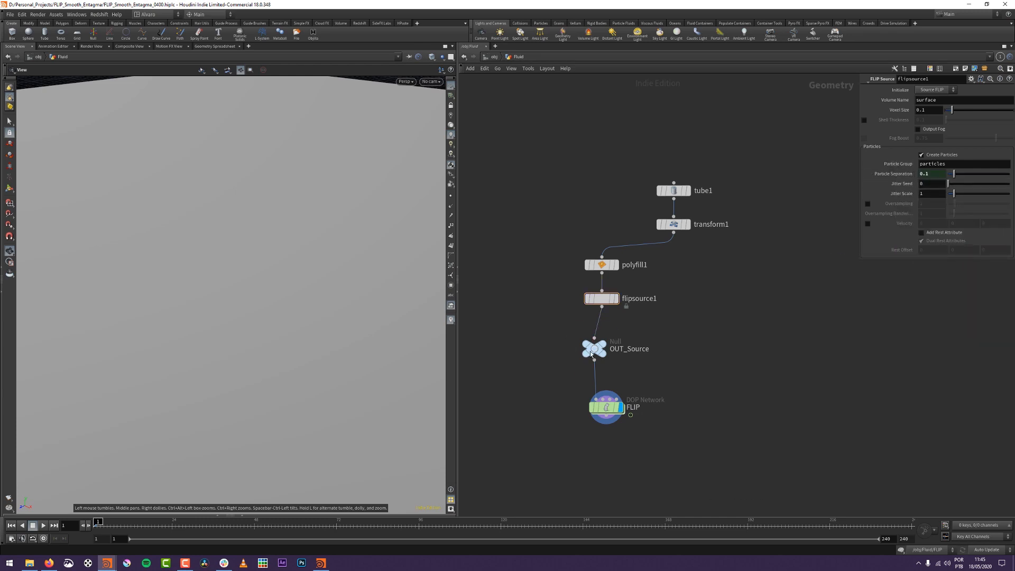
Display the OUT_Source null and check the source by toggling the viewport between wireframe and shaded.
left_click(606, 341)
left_click_drag(211, 241, 229, 204)
key("shift+w")
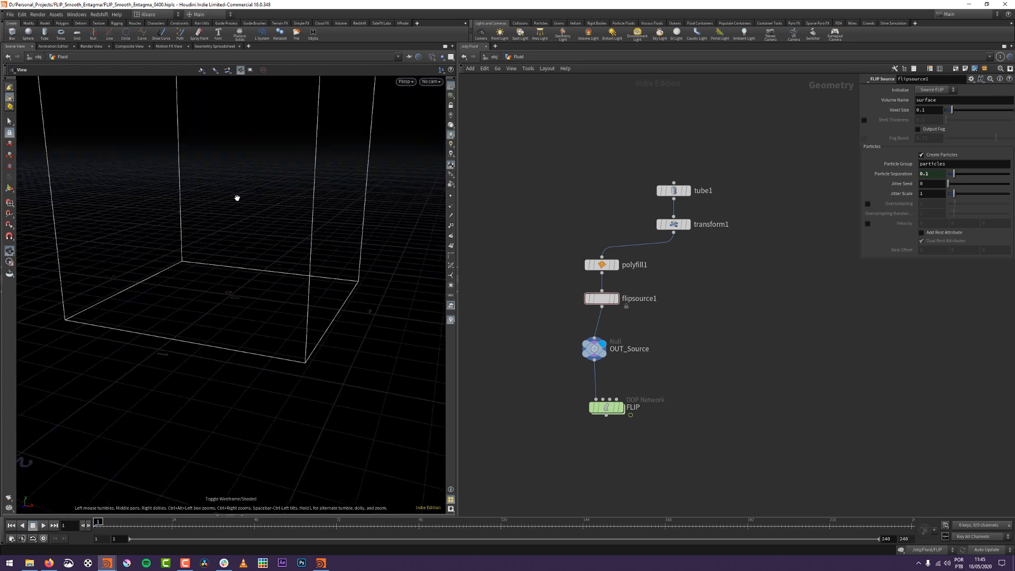
key("shift+w")
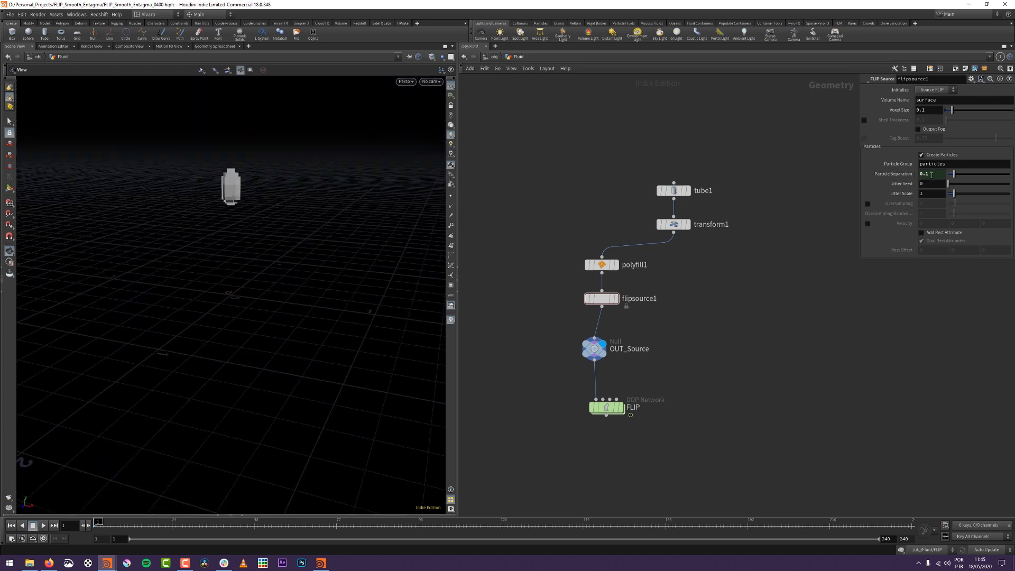
Try a linked Particle Separation of 0.05 on flipsource1, then lower it to 0.01 and inspect the source particles.
left_click(932, 175)
type("5")
key("Return")
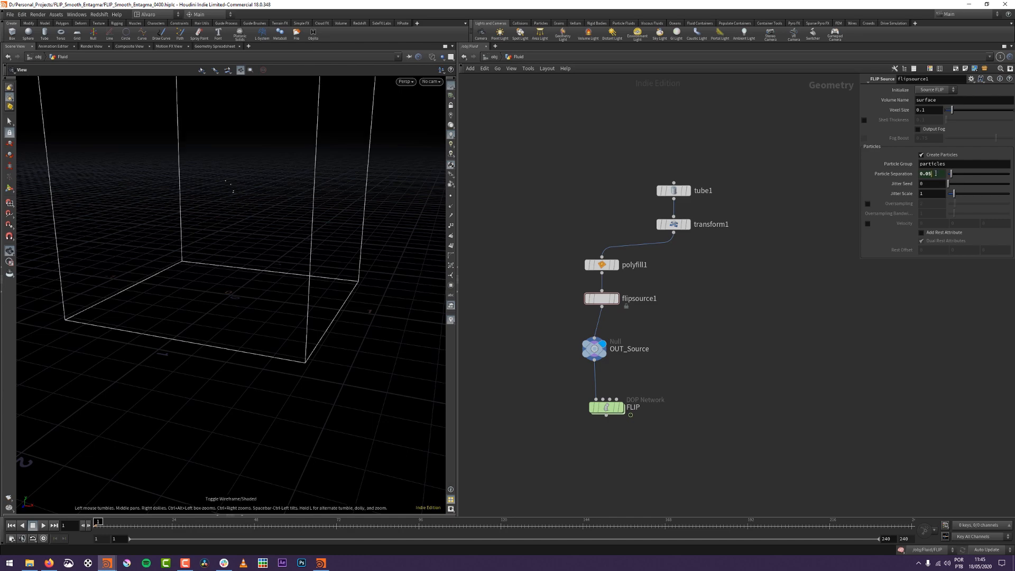
key("BackSpace")
type("1")
key("Return")
left_click_drag(182, 207, 225, 246)
key("ctrl+2")
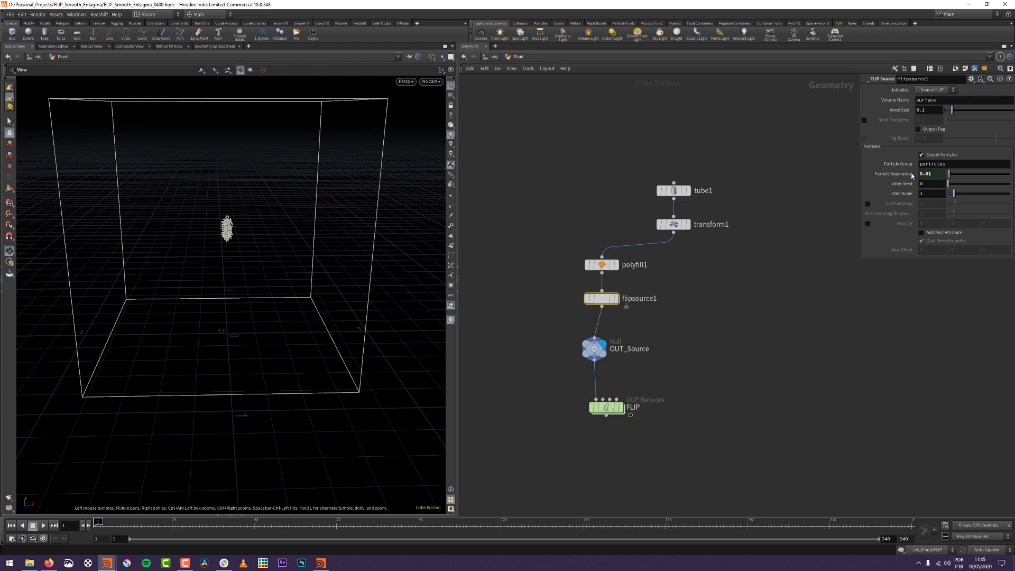
Paste the copied Particle Separation of flipobject1 as a relative reference into flipsource1's Voxel Size.
right_click(896, 110)
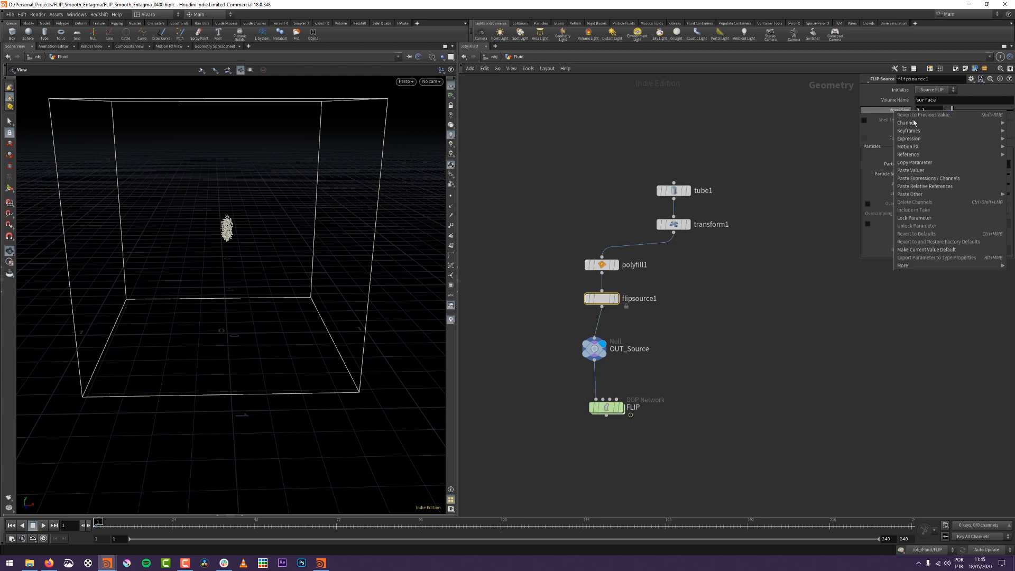
left_click(916, 186)
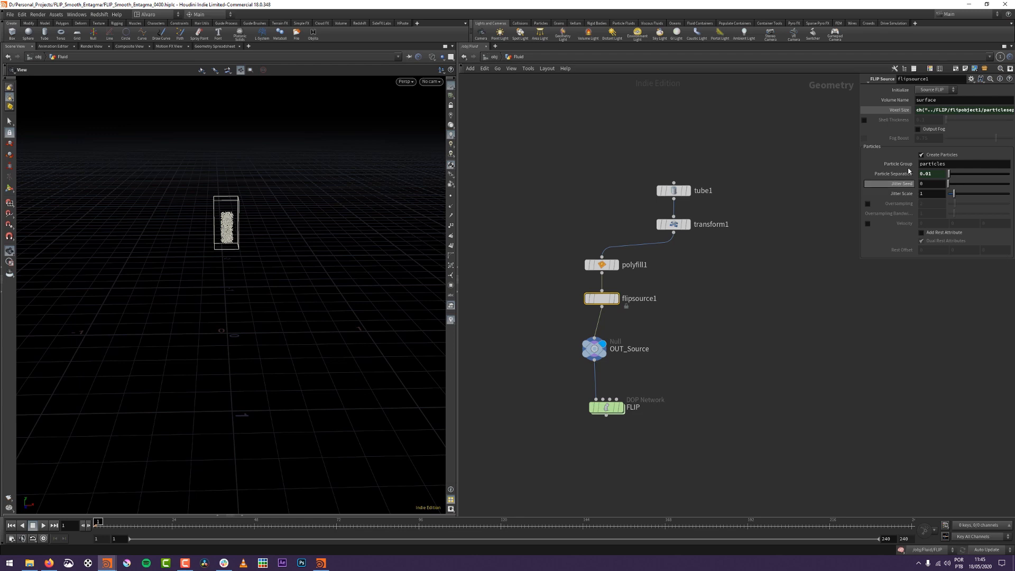
Multiply flipsource1's Voxel Size expression by a relative reference to flipobject1's Grid Scale.
double_click(606, 407)
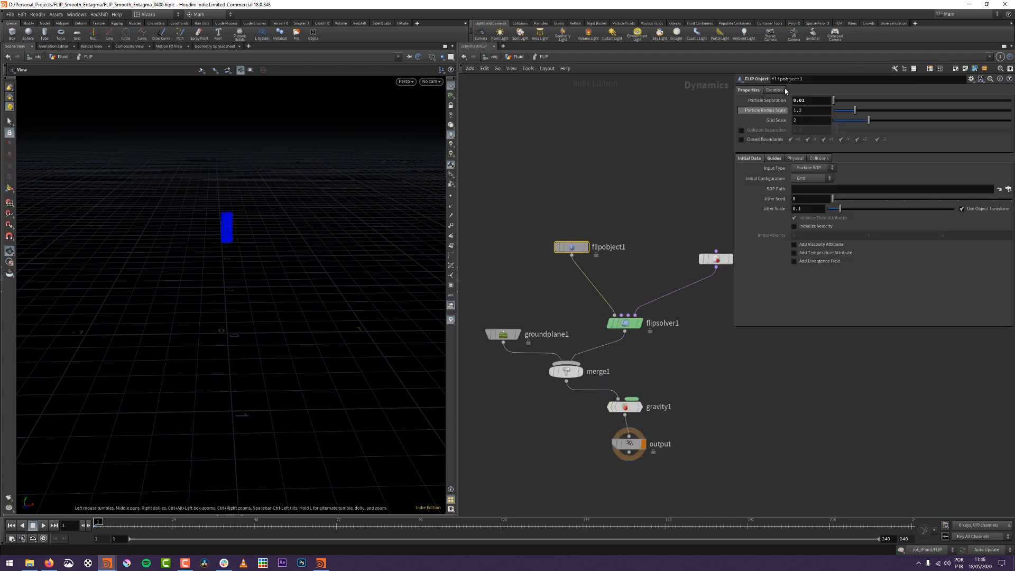
right_click(778, 125)
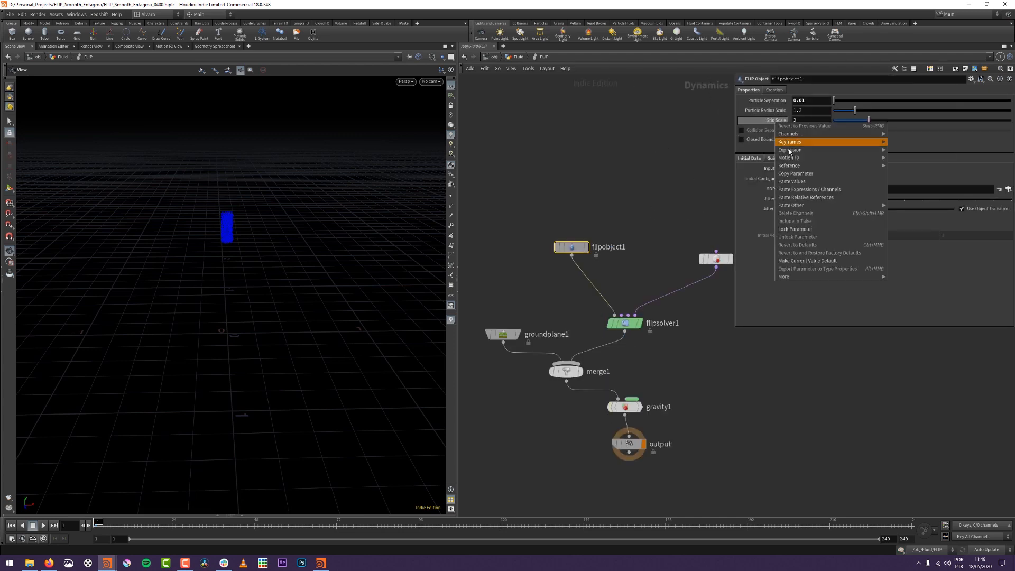
left_click(799, 173)
key("u")
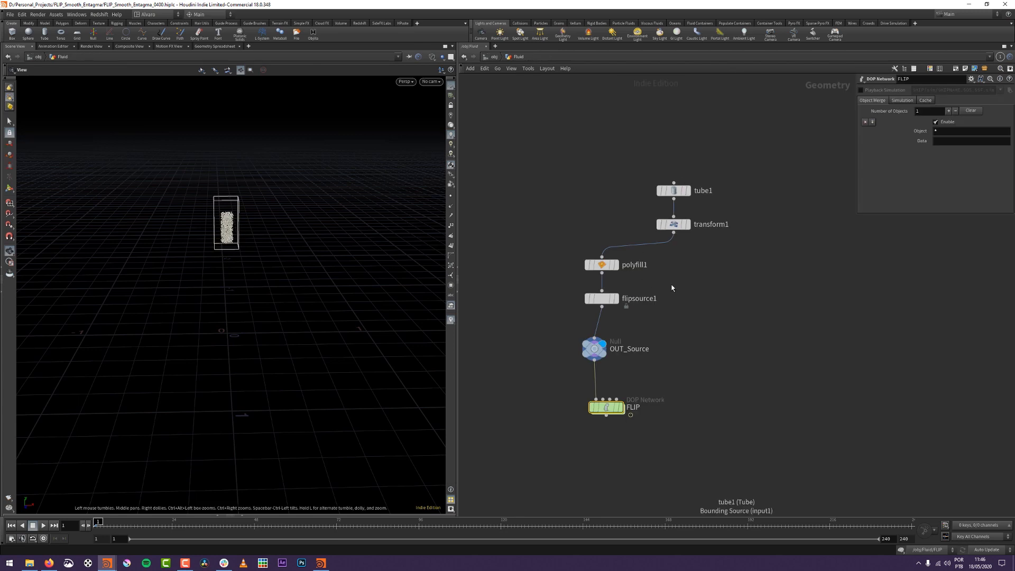
left_click(602, 298)
left_click(890, 112)
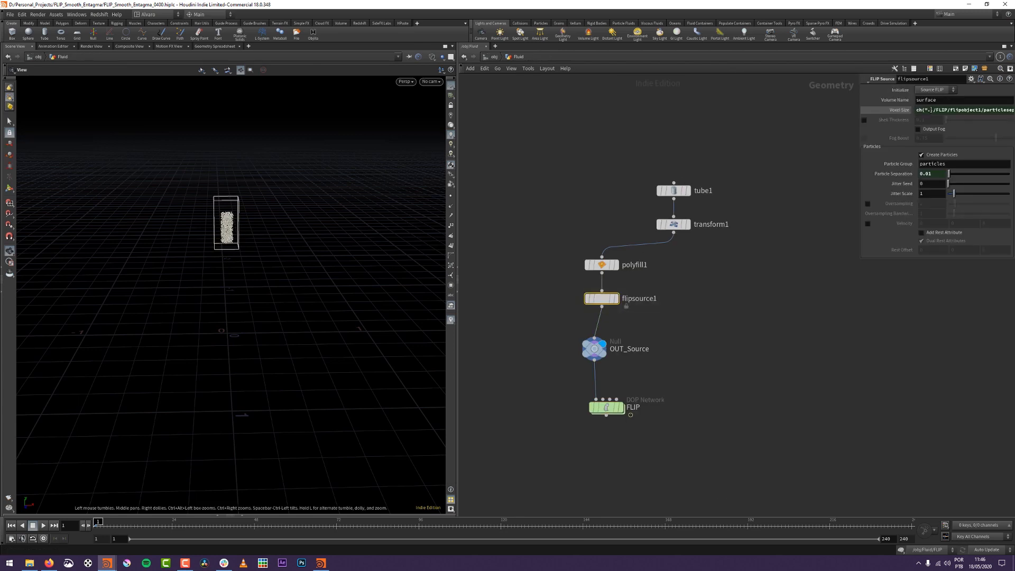
left_click(928, 112)
key("End")
type("*")
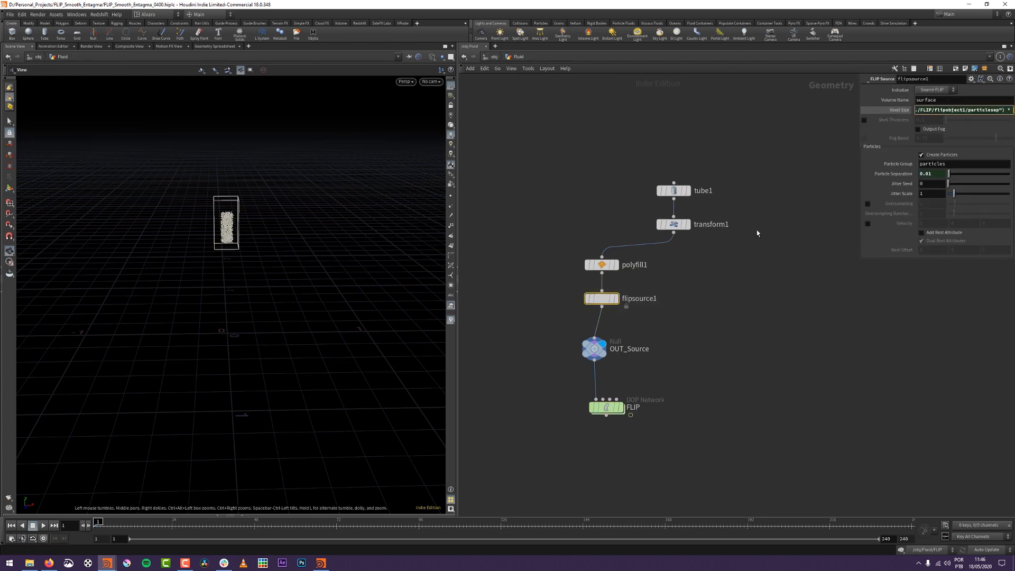
right_click(901, 111)
left_click(944, 186)
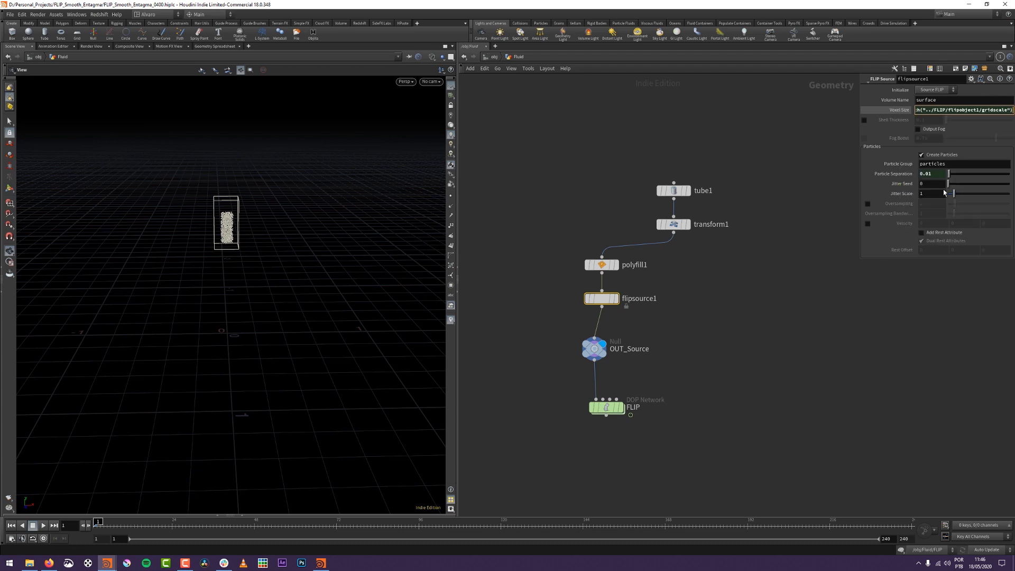
left_click(806, 321)
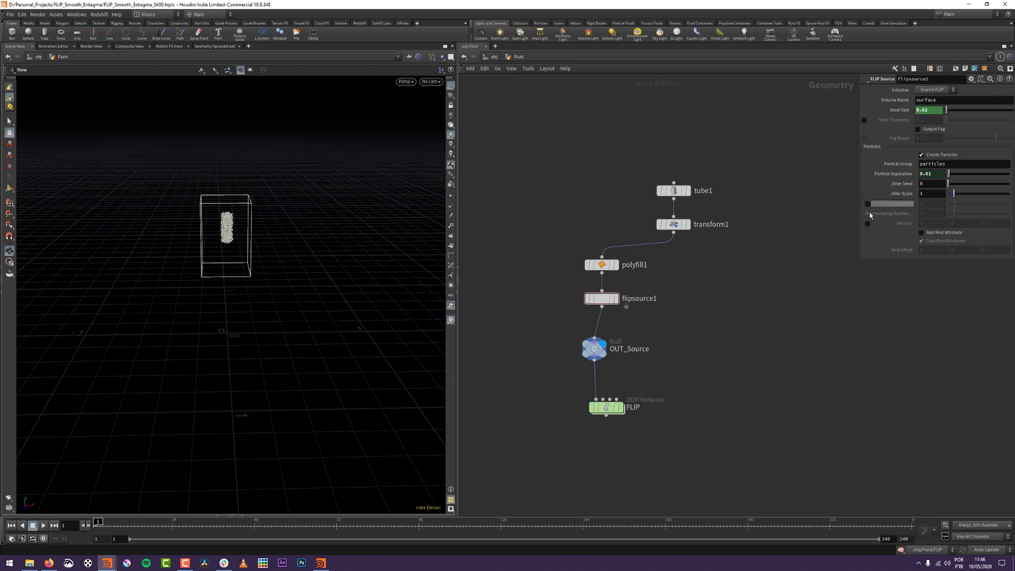
Play the FLIP simulation inside the DOP network to check the particles, and return to the first frame.
key("2")
left_click_drag(530, 191, 620, 280)
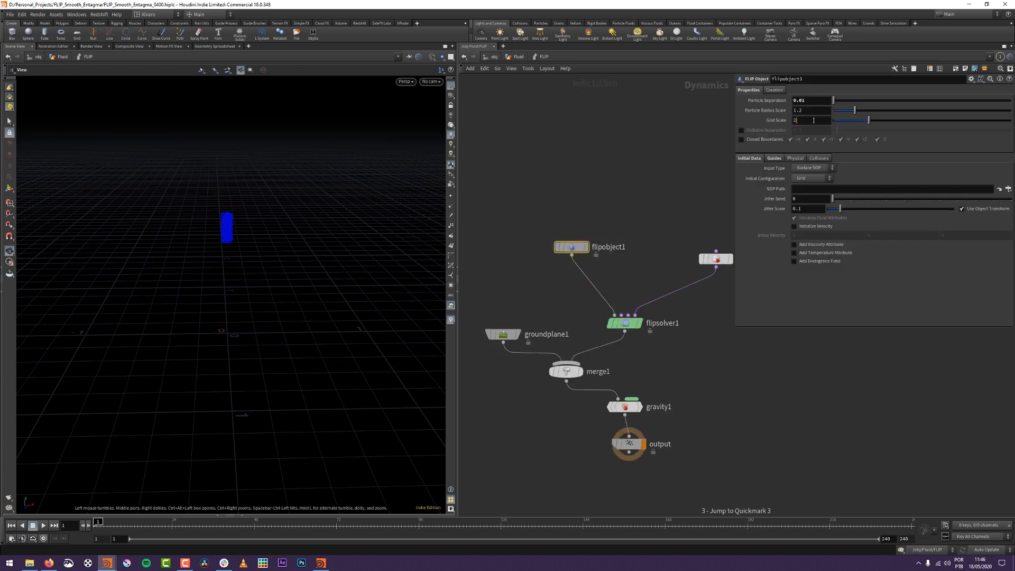
middle_click_drag(610, 175, 601, 175)
key("Up")
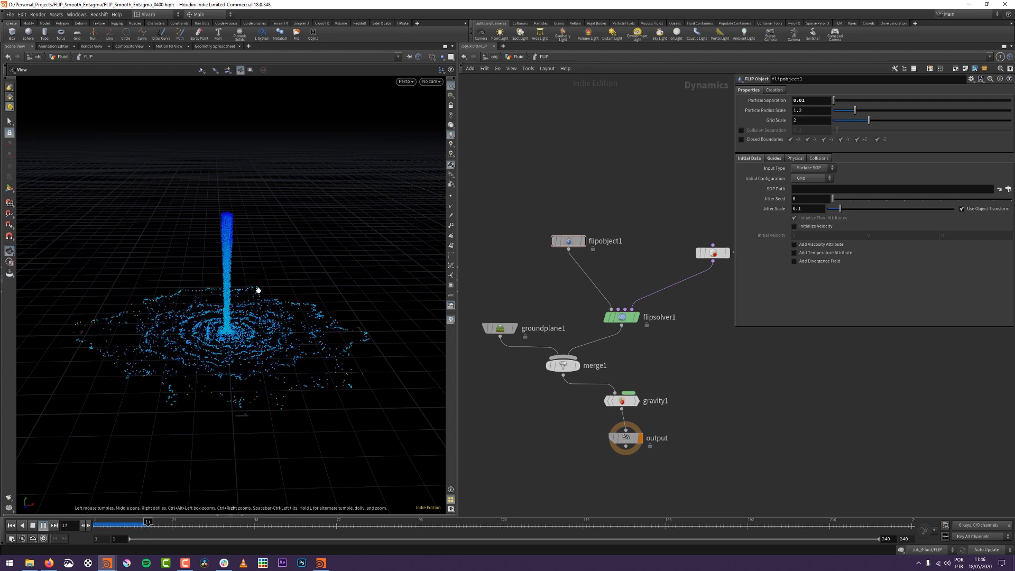
key("ctrl+Up")
Set the Jitter Seed of flipsource1 to $T.
key("u")
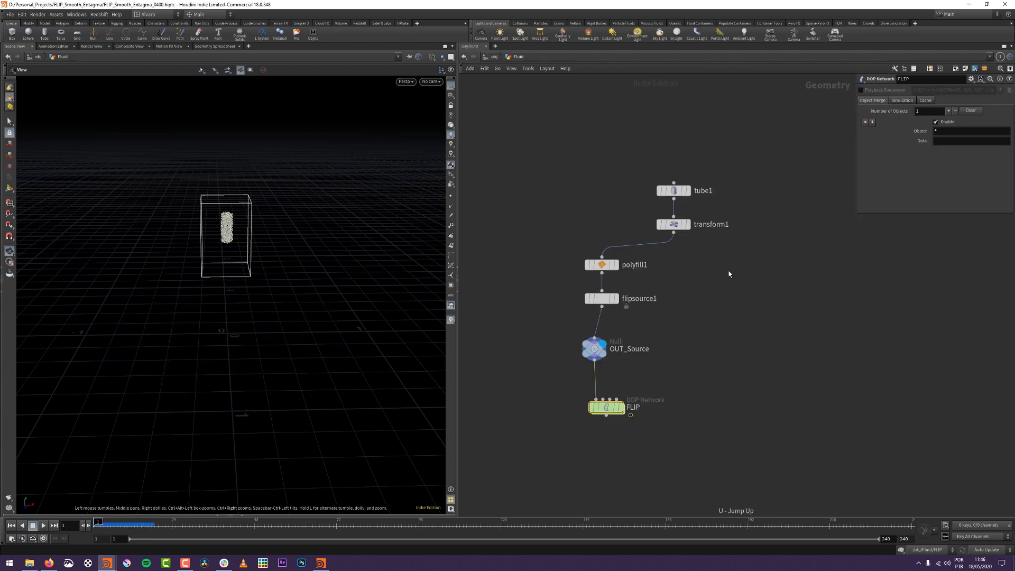
left_click(602, 298)
left_click_drag(933, 185, 765, 195)
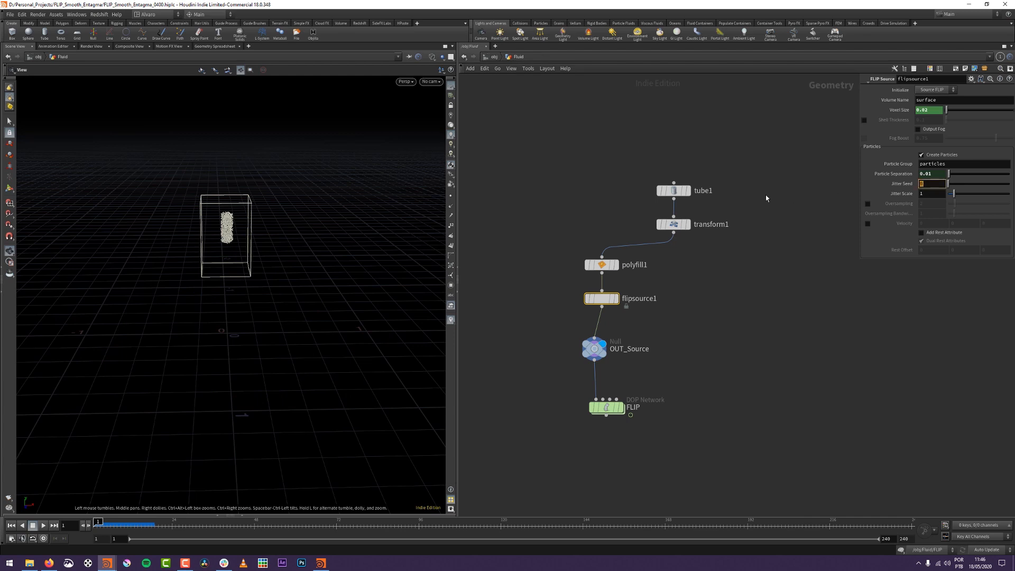
type("$T")
key("Return")
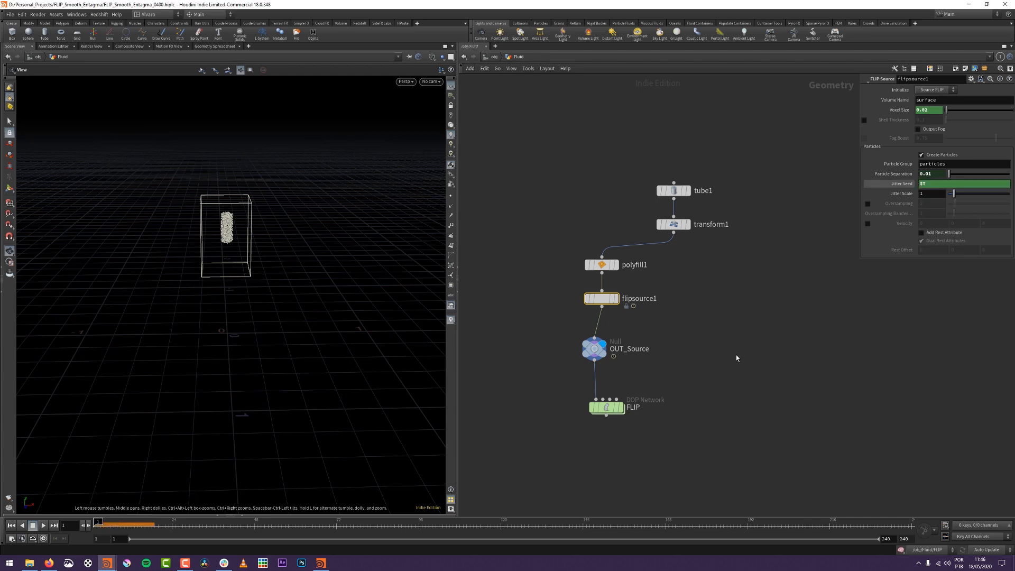
Play the simulation inside the FLIP network with flipsolver1 selected, and return to the first frame.
double_click(606, 406)
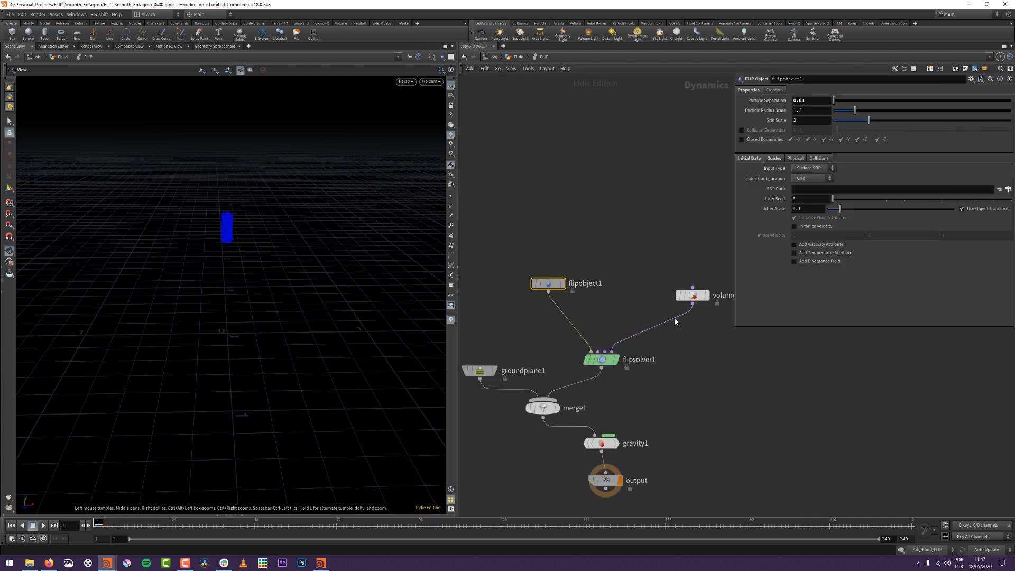
left_click(602, 360)
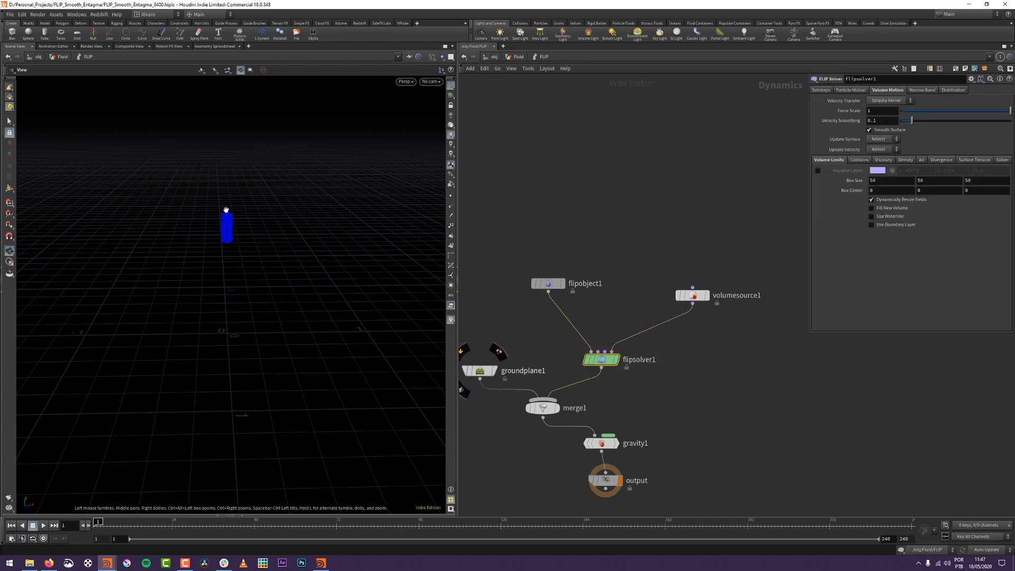
key("Up")
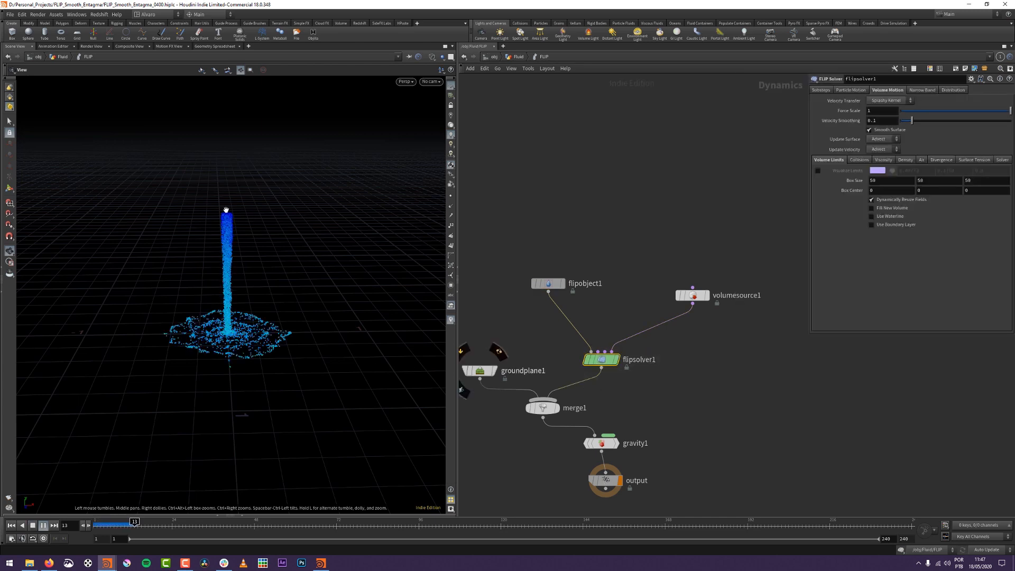
key("ctrl+Up")
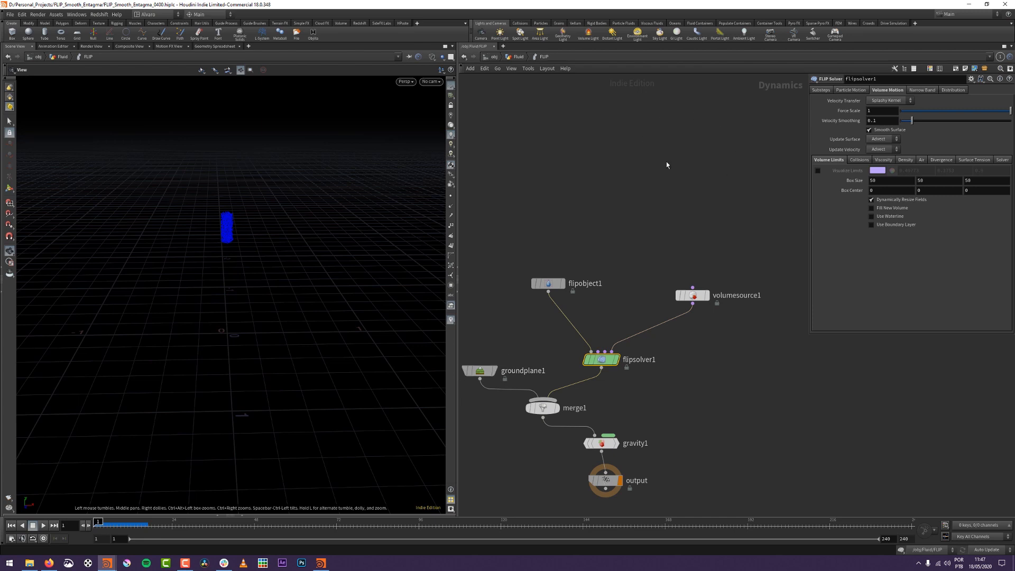
Set flipsolver1's Velocity Transfer to Swirly Kernel and enable Add ID Attribute for its particles.
left_click(890, 100)
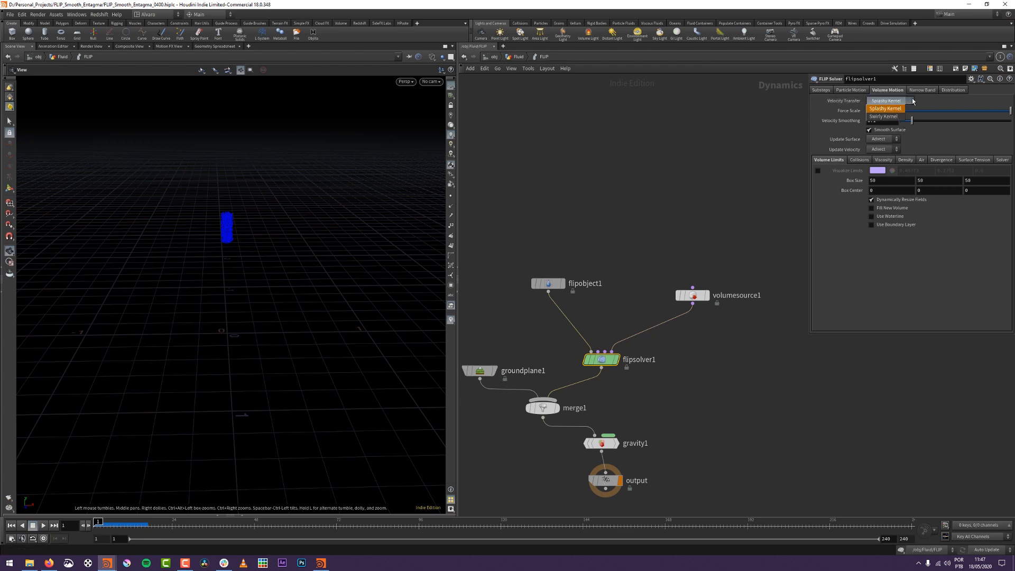
left_click(892, 116)
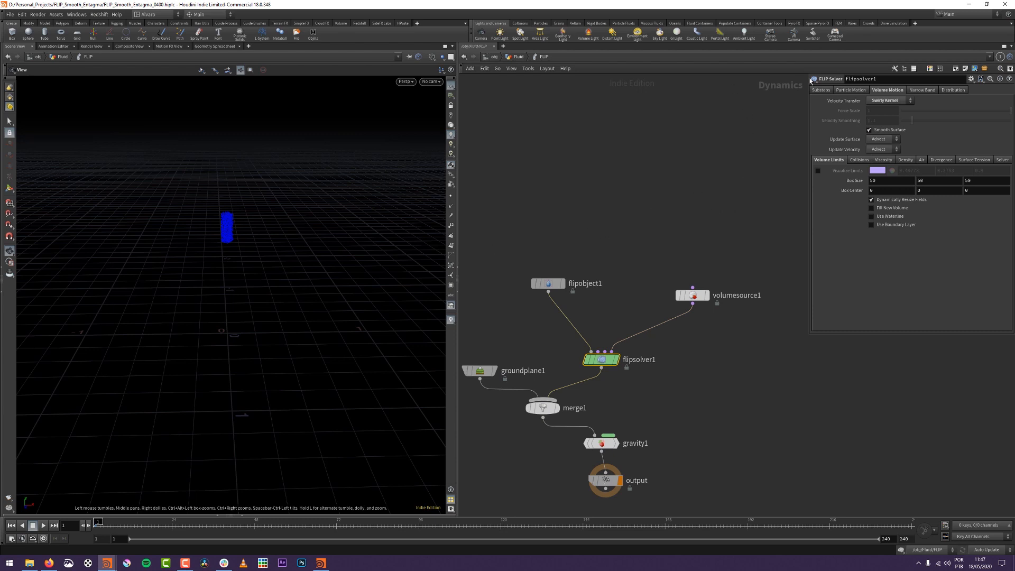
left_click(852, 91)
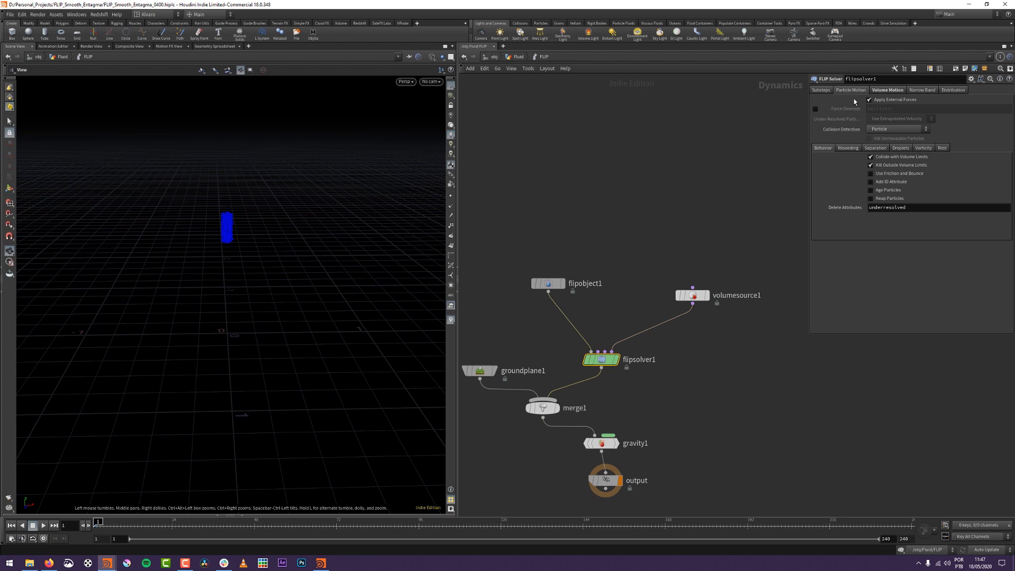
left_click(881, 183)
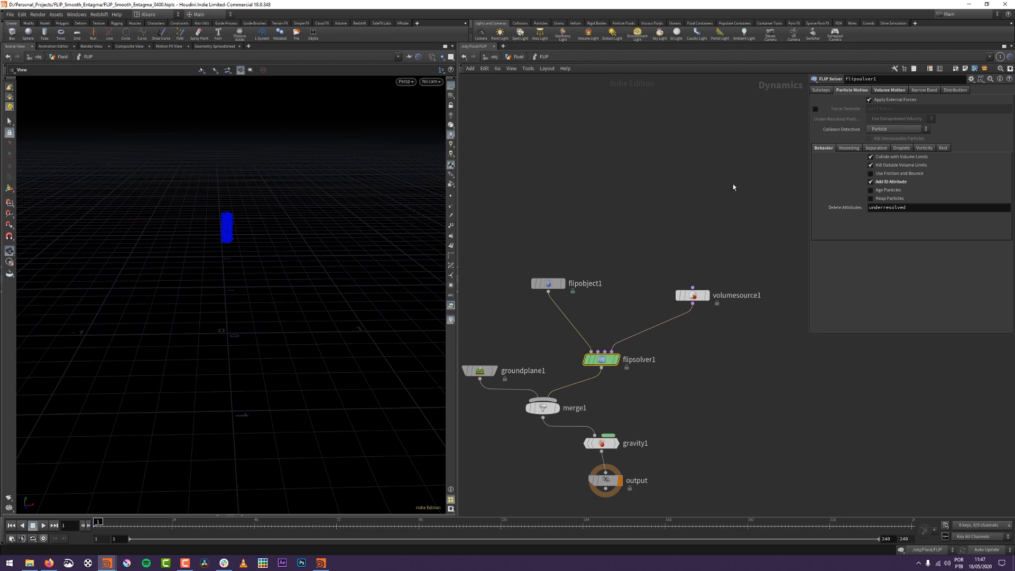
Set flipsolver1's Surface Oversampling to 15 and turn off Reseed Particles.
left_click(847, 149)
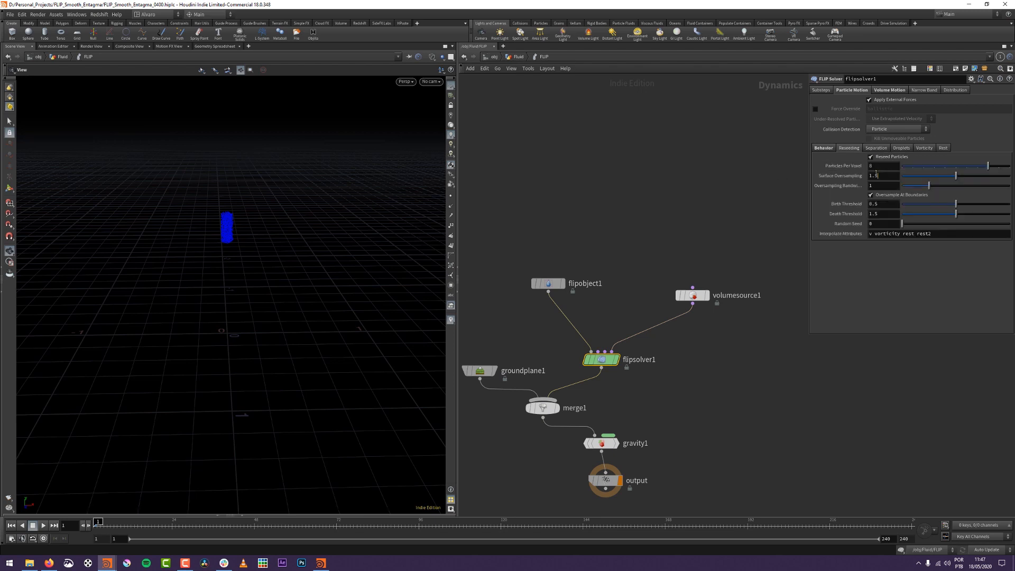
left_click(881, 176)
type("15")
key("Return")
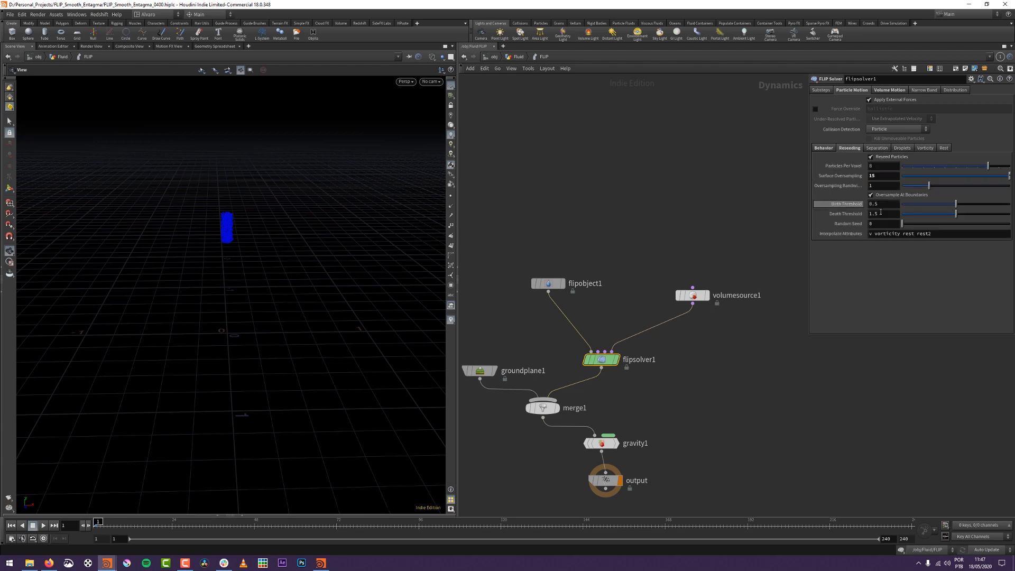
left_click(885, 157)
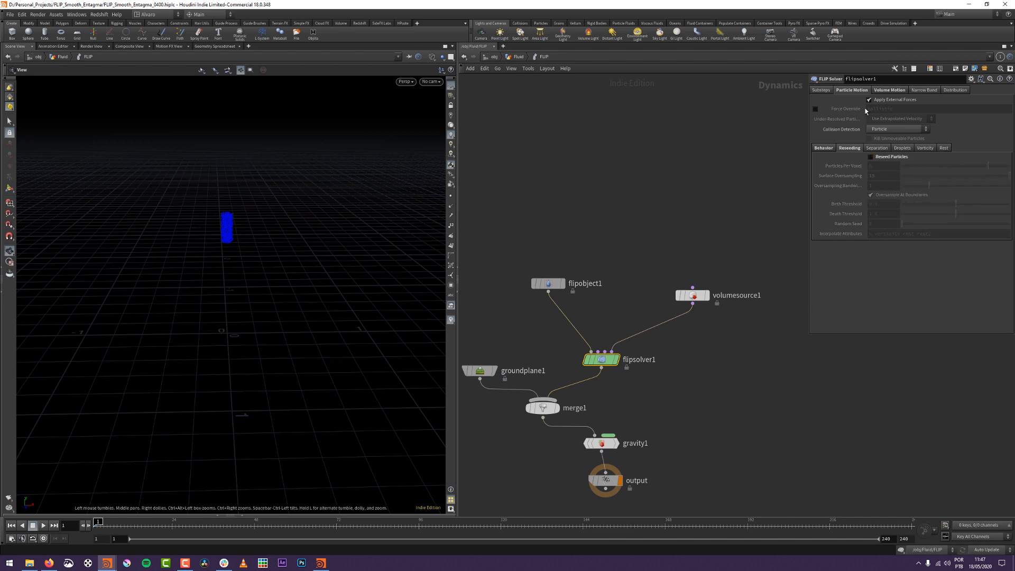
Enable viscosity on flipsolver1 and set the Viscosity of flipobject1 to 1000.
left_click(889, 90)
left_click(883, 160)
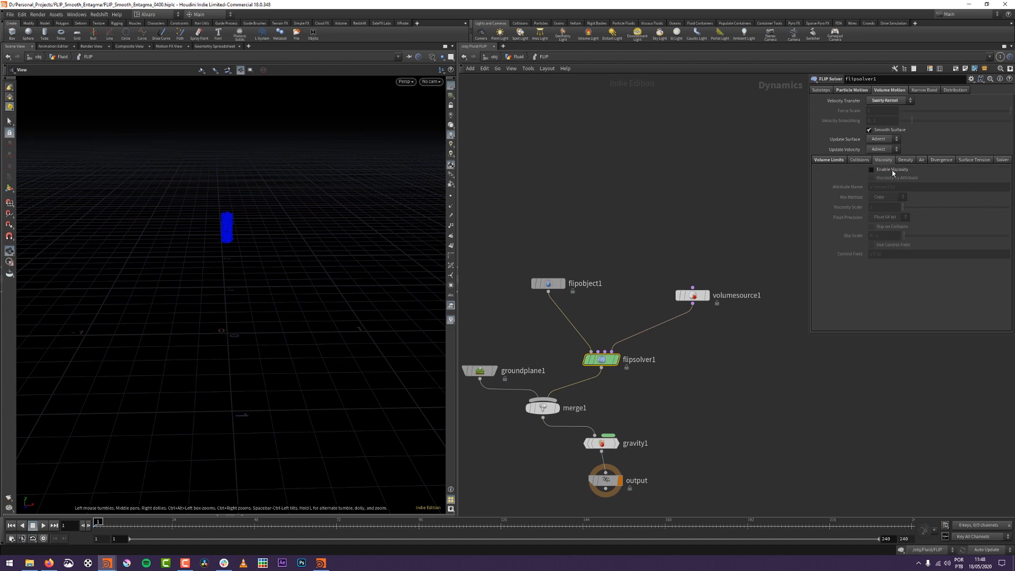
left_click(548, 283)
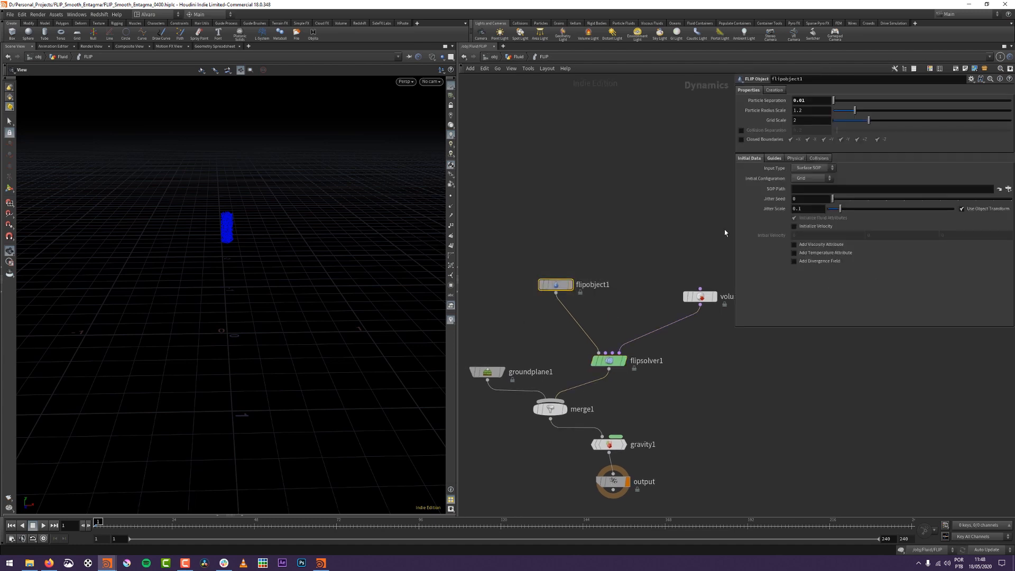
left_click(796, 158)
left_click_drag(642, 246, 626, 250)
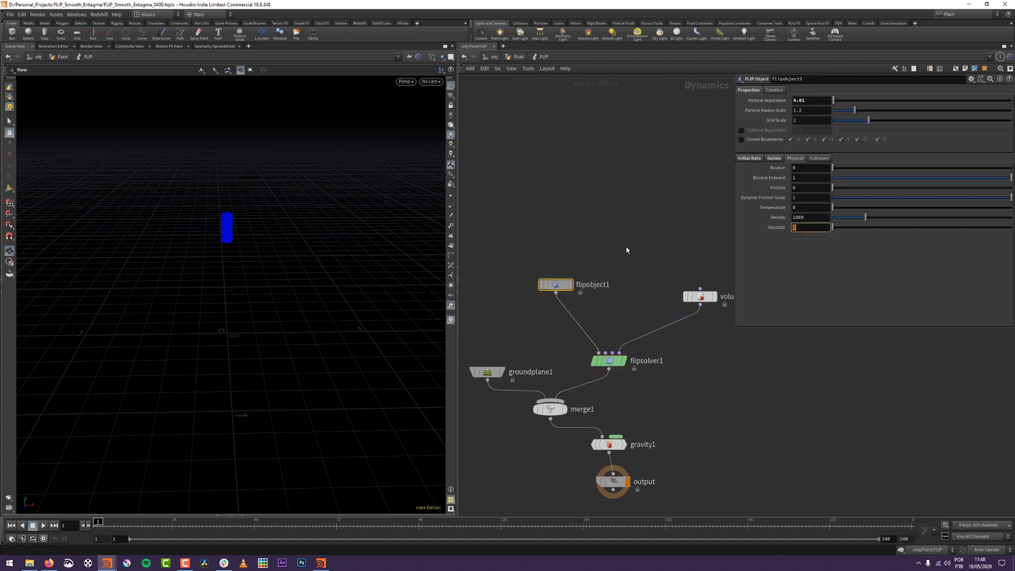
type("1000")
key("Return")
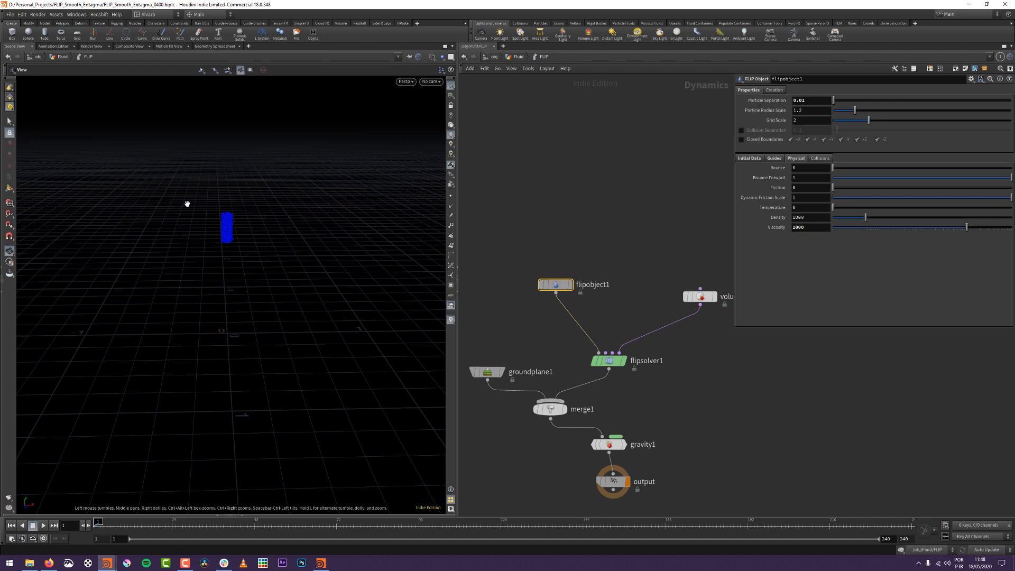
Play the viscous simulation several times to examine how the fluid coils on the ground, returning to the first frame.
left_click_drag(335, 321, 273, 212)
key("Up")
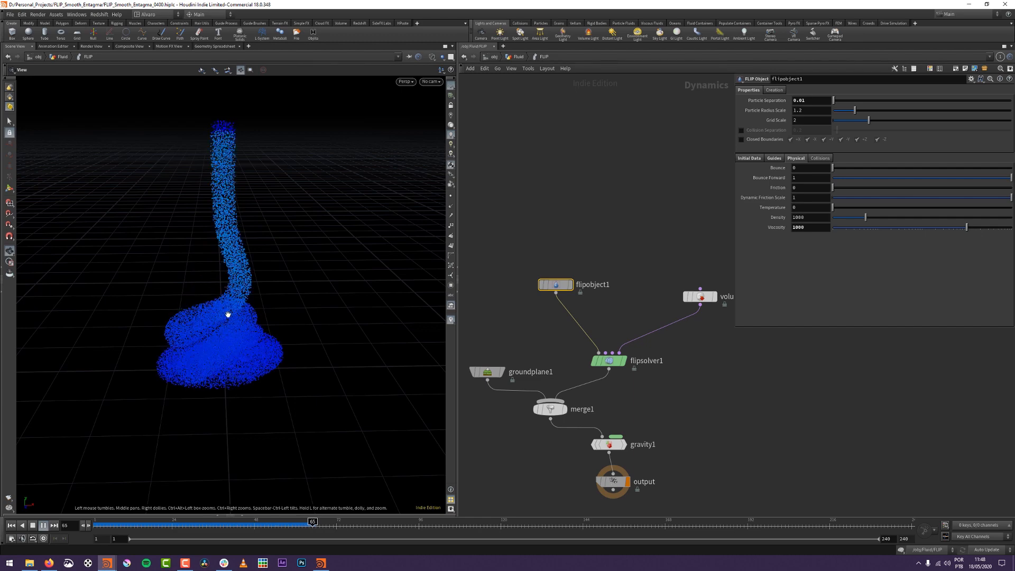
key("ctrl+Up")
key("Up")
key("ctrl+Up")
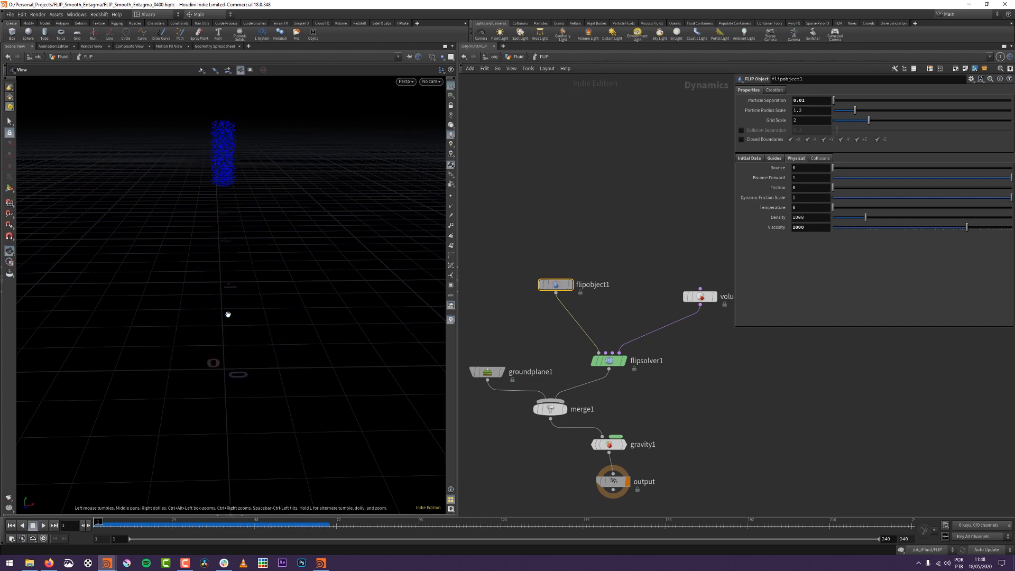
key("Up")
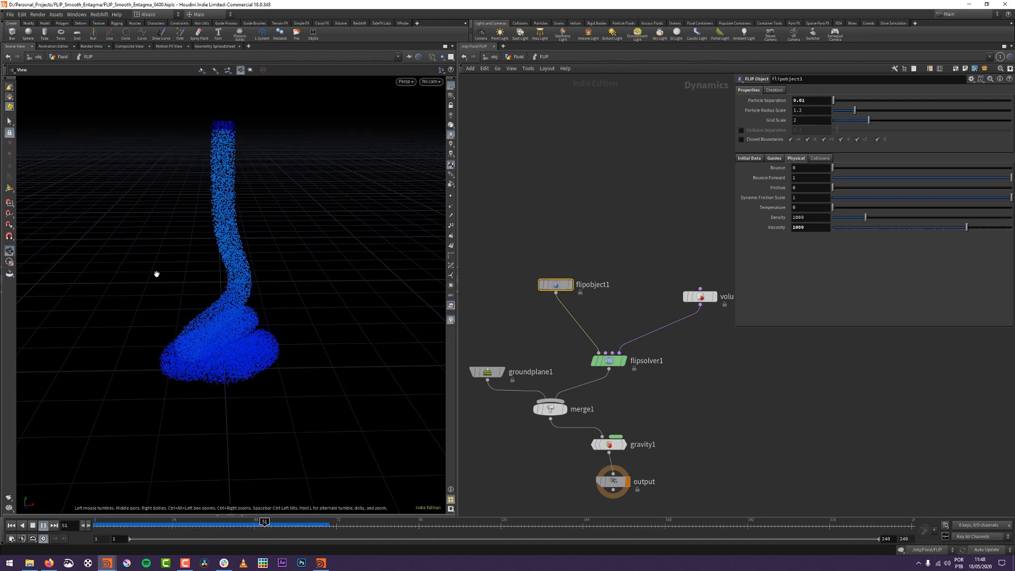
key("ctrl+Up")
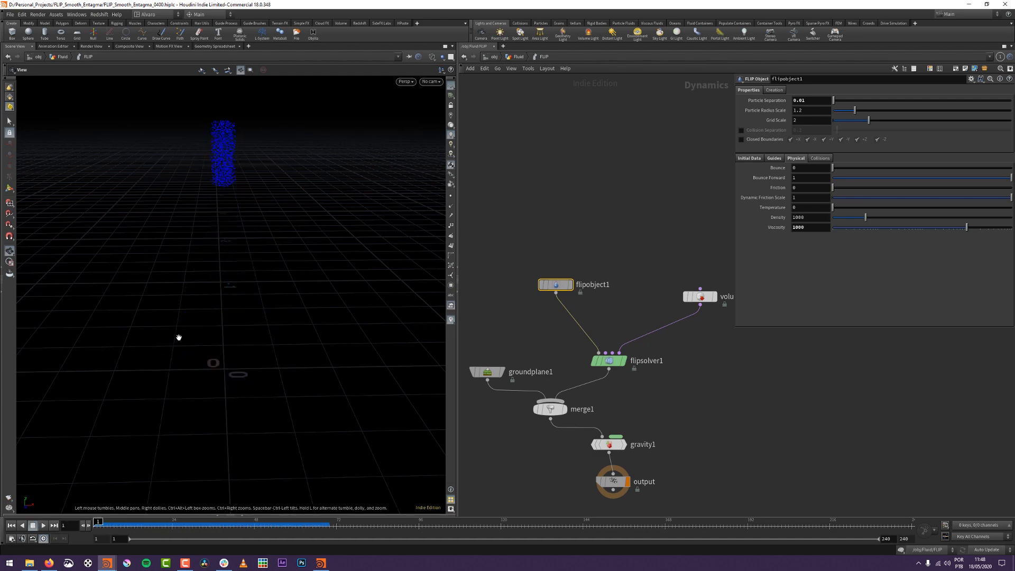
key("Up")
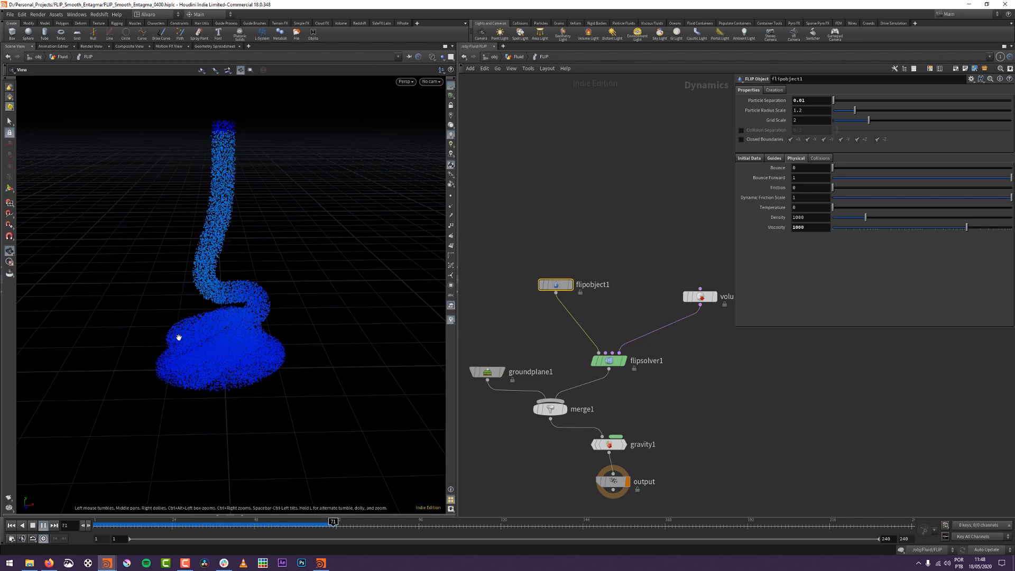
key("ctrl+Up")
Raise the tube source by setting transform1's Y translation to 2.
key("u")
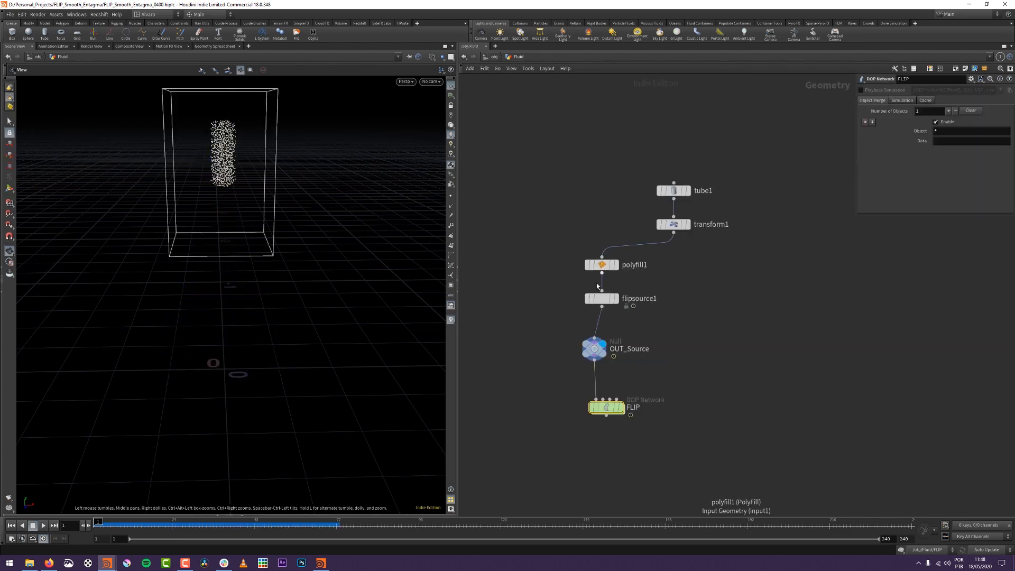
left_click(673, 224)
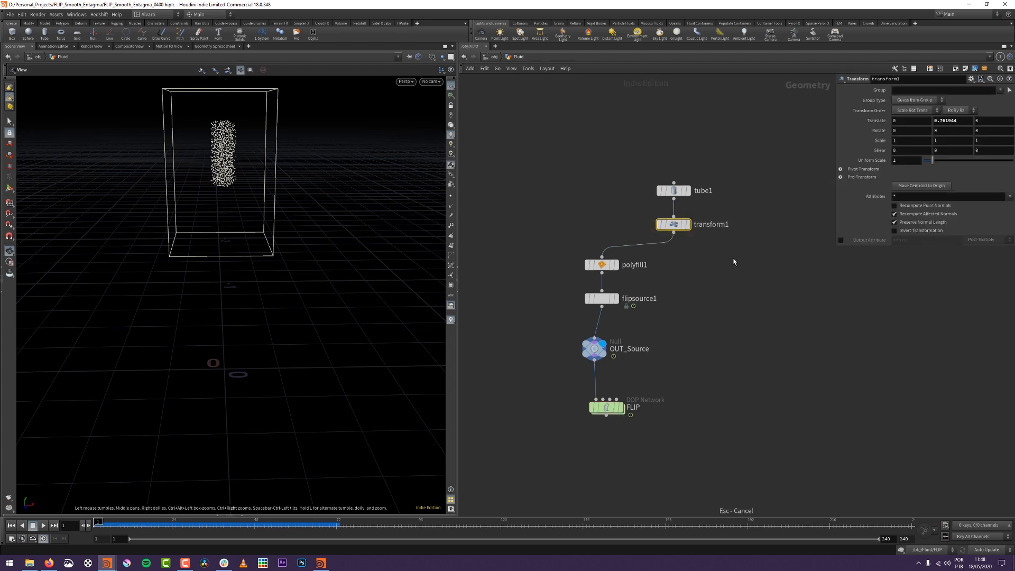
left_click_drag(959, 121, 922, 122)
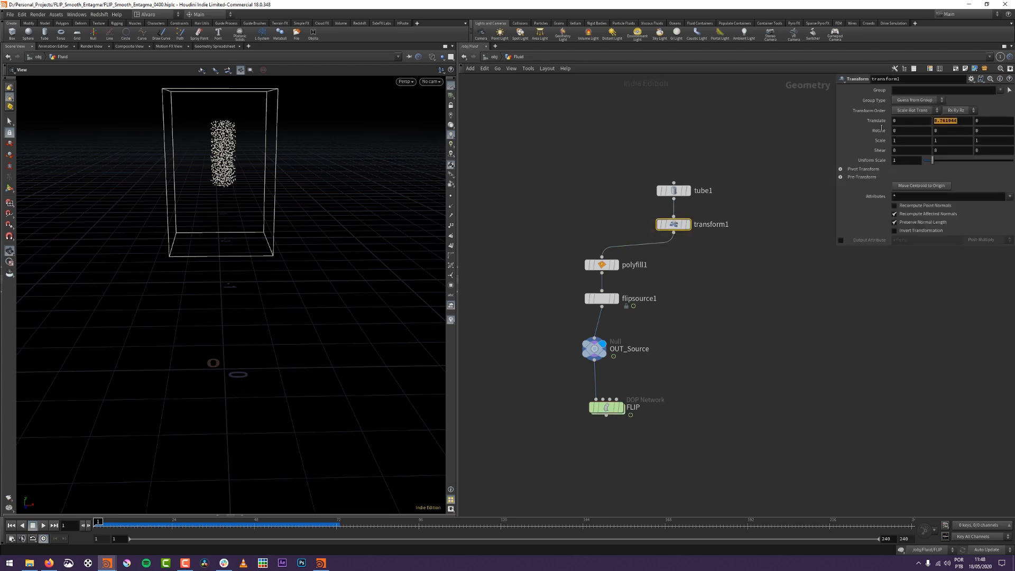
type("2")
key("Return")
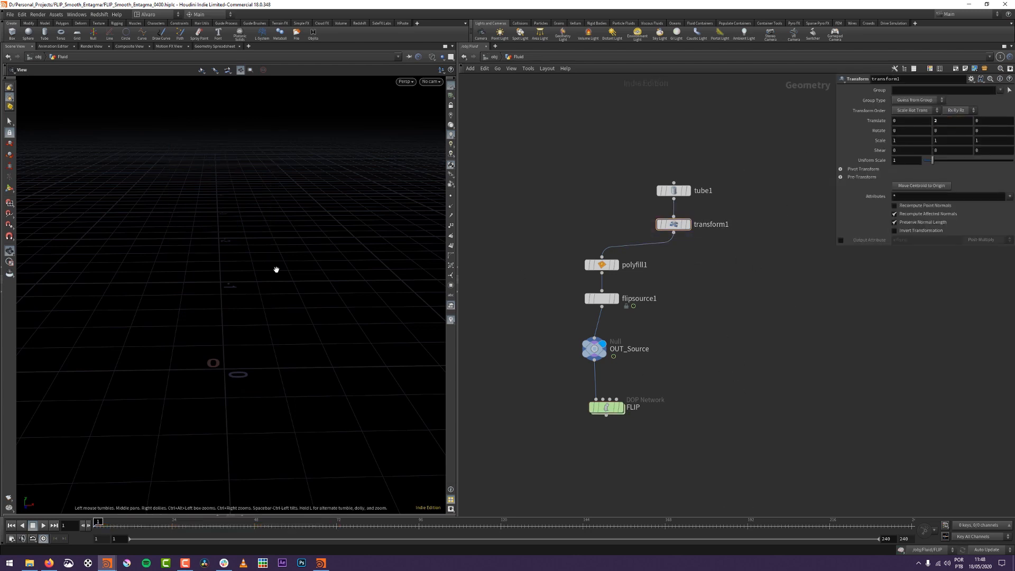
key("Up")
key("ctrl+Up")
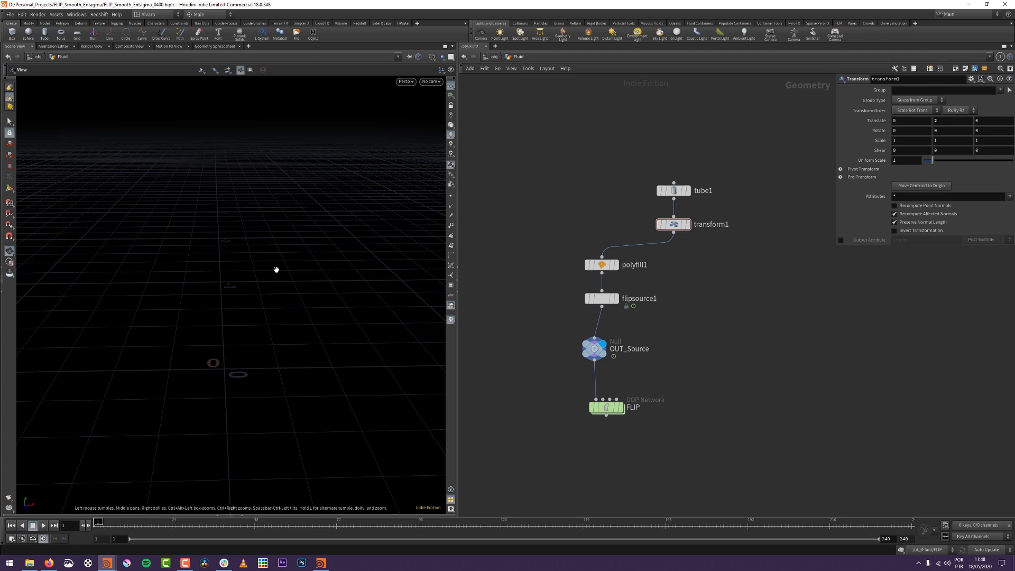
Play the FLIP simulation with the raised source to examine the coiling, and return to the first frame.
double_click(606, 408)
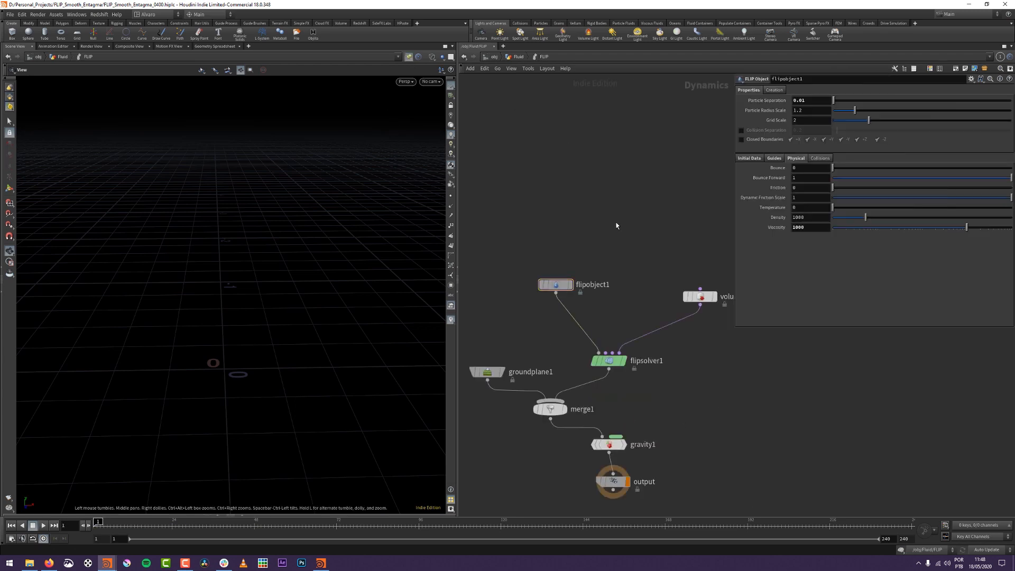
key("Up")
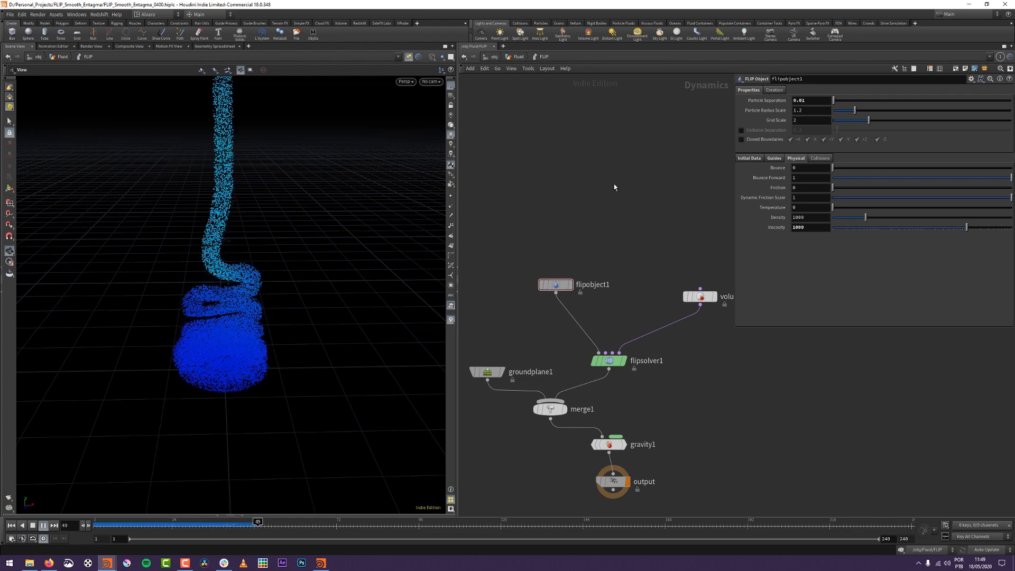
key("Up")
key("ctrl+Up")
key("Up")
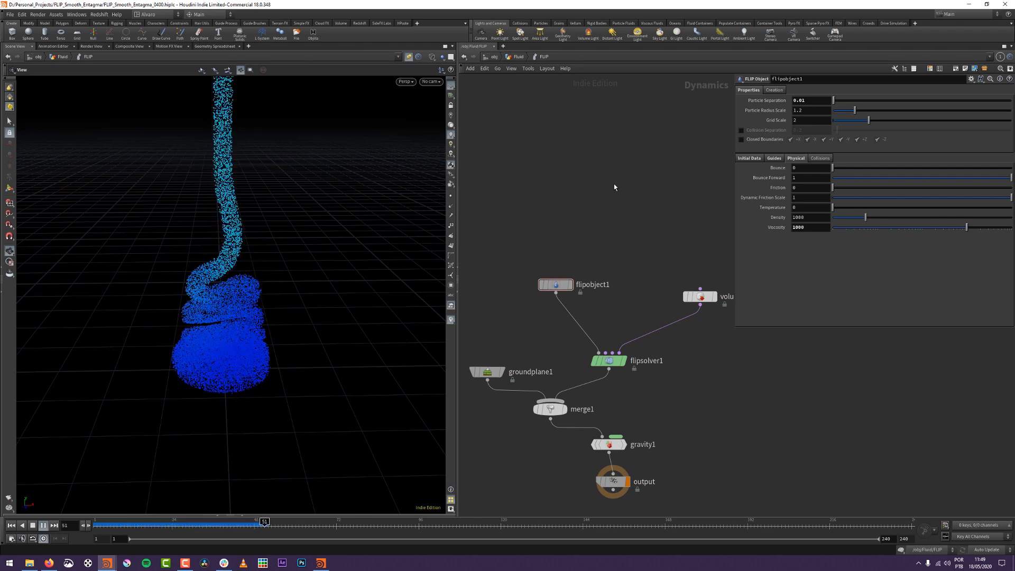
key("Up")
key("ctrl+Up")
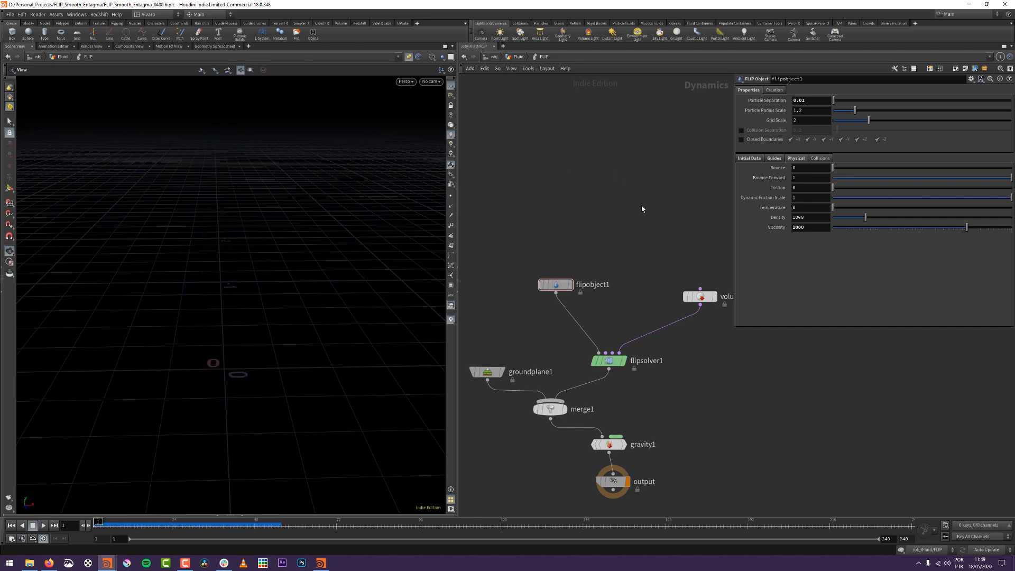
Set the Y translation of transform1 to 0.75 to lower the tube source.
key("u")
left_click(678, 227)
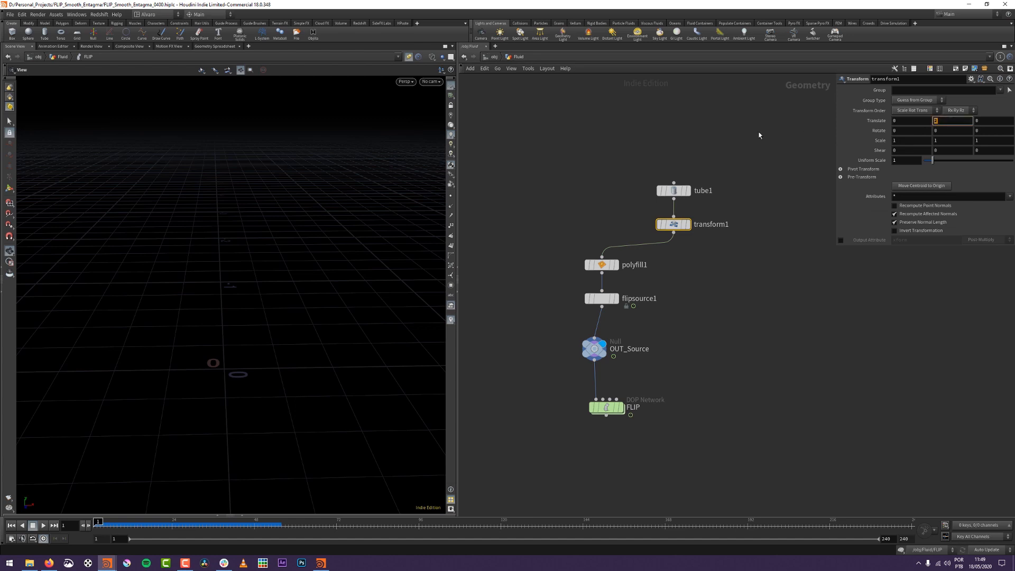
type("0.75")
key("Return")
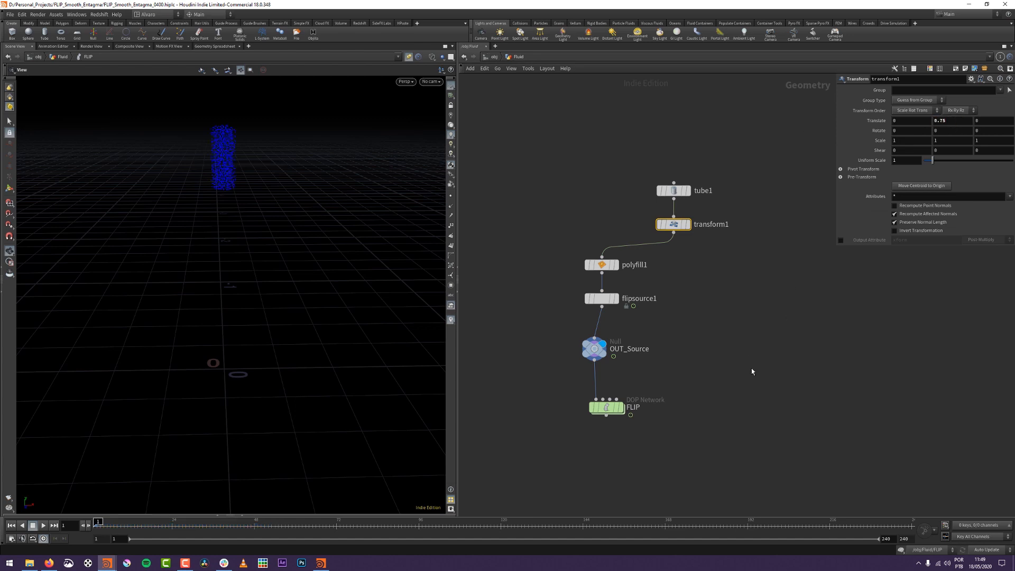
Replay the simulation inside the FLIP network with the lowered source, and return to the first frame.
double_click(606, 407)
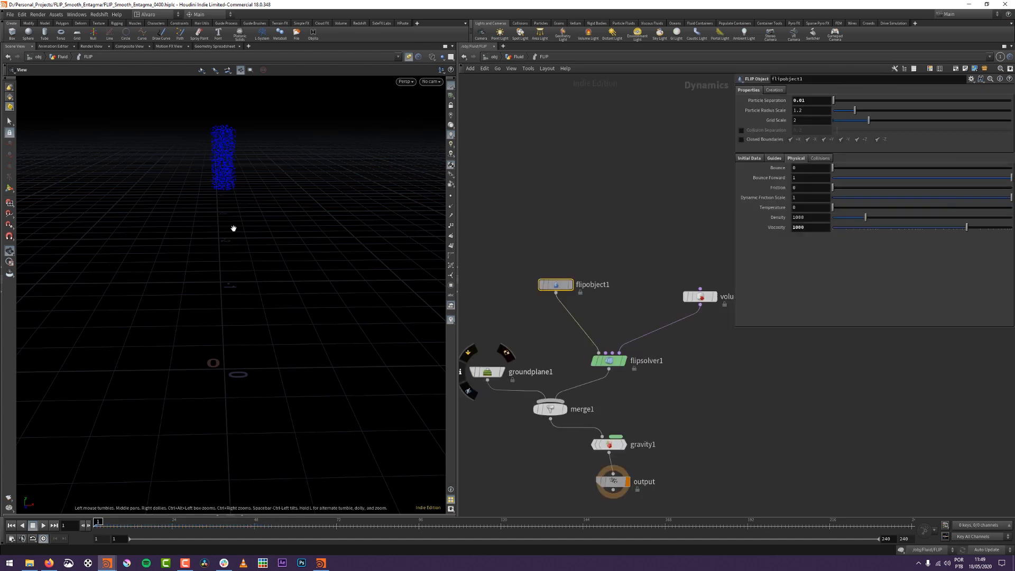
key("Up")
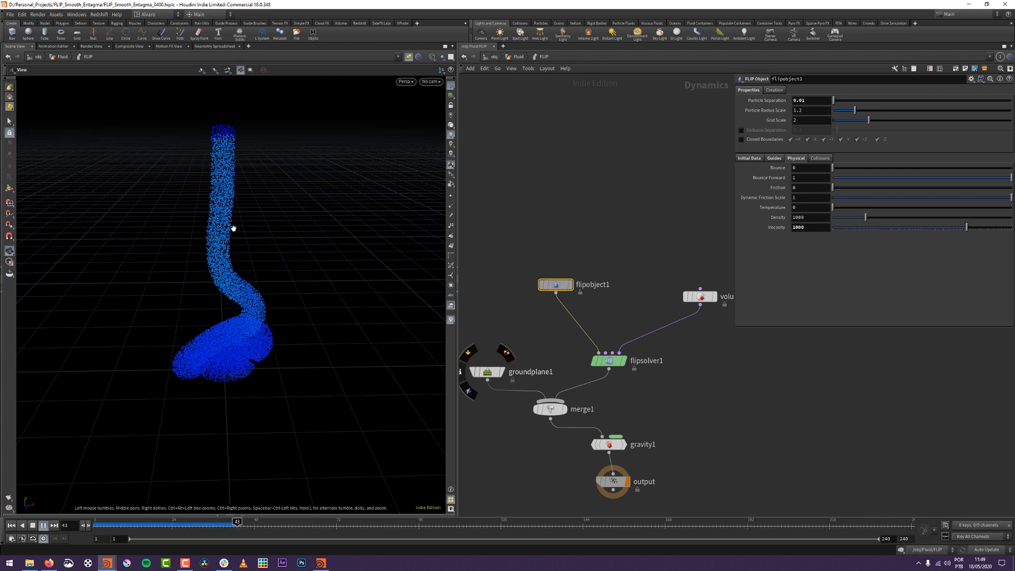
key("ctrl+Up")
key("Up")
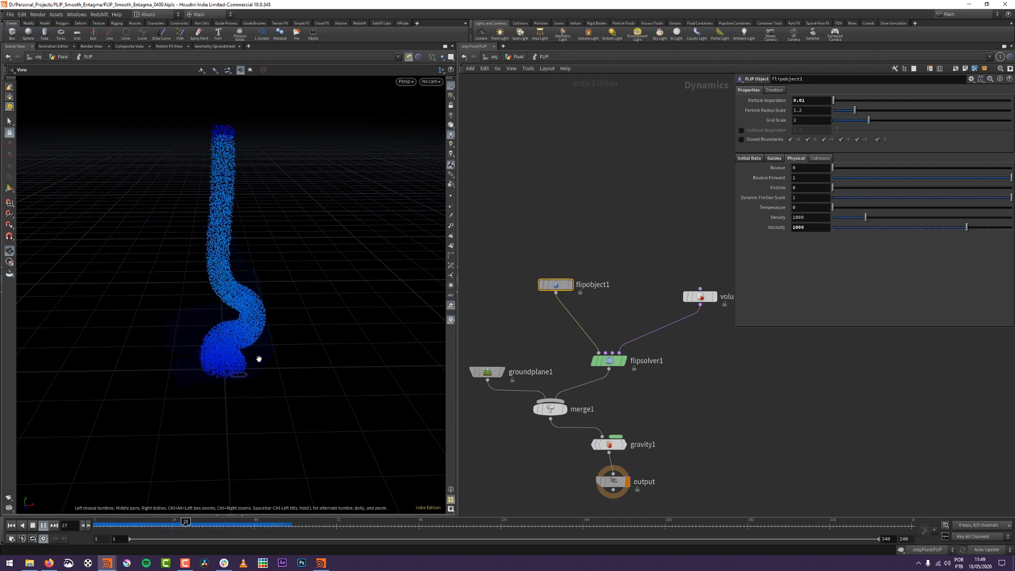
key("ctrl+Up")
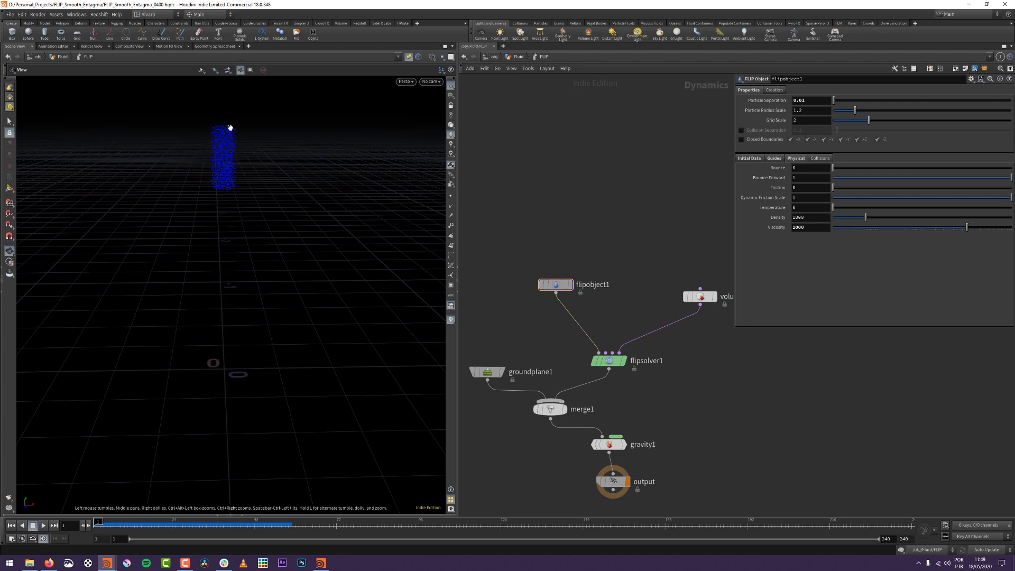
Return to the Fluid geometry network and set the Y translation of transform1 to 1.25.
key("u")
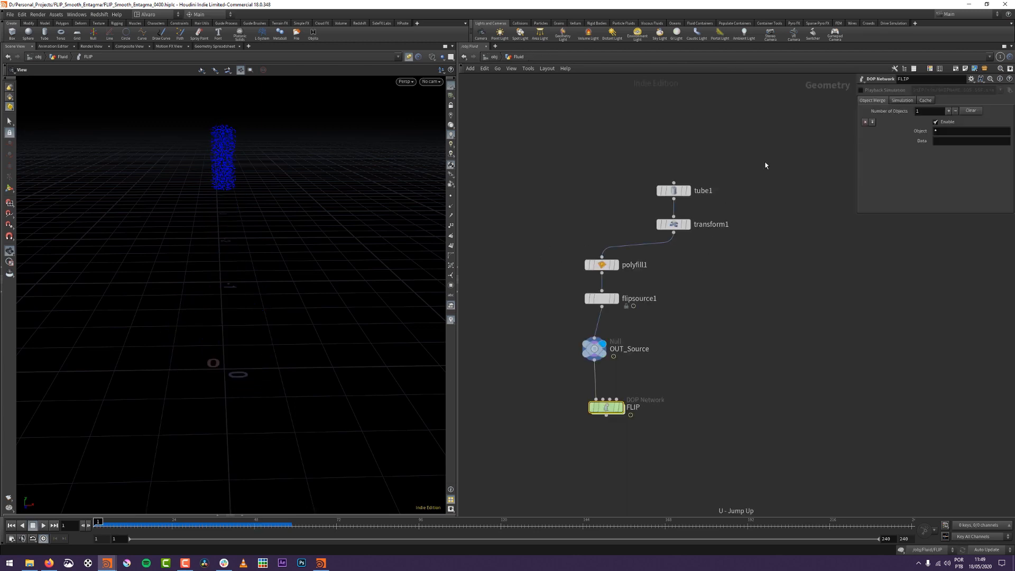
left_click(681, 190)
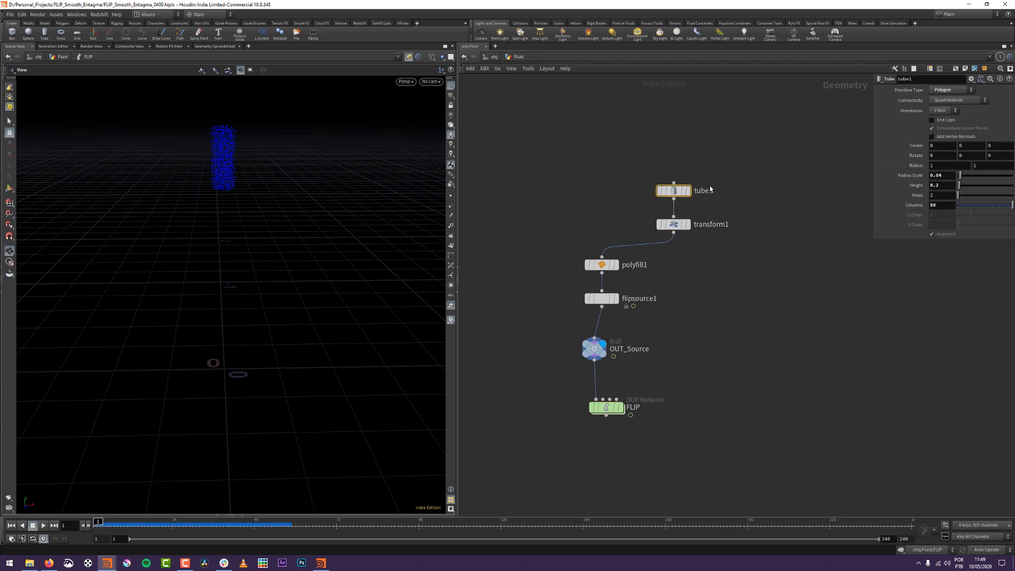
key("Down")
left_click_drag(961, 123, 671, 182)
type("1.25")
key("Return")
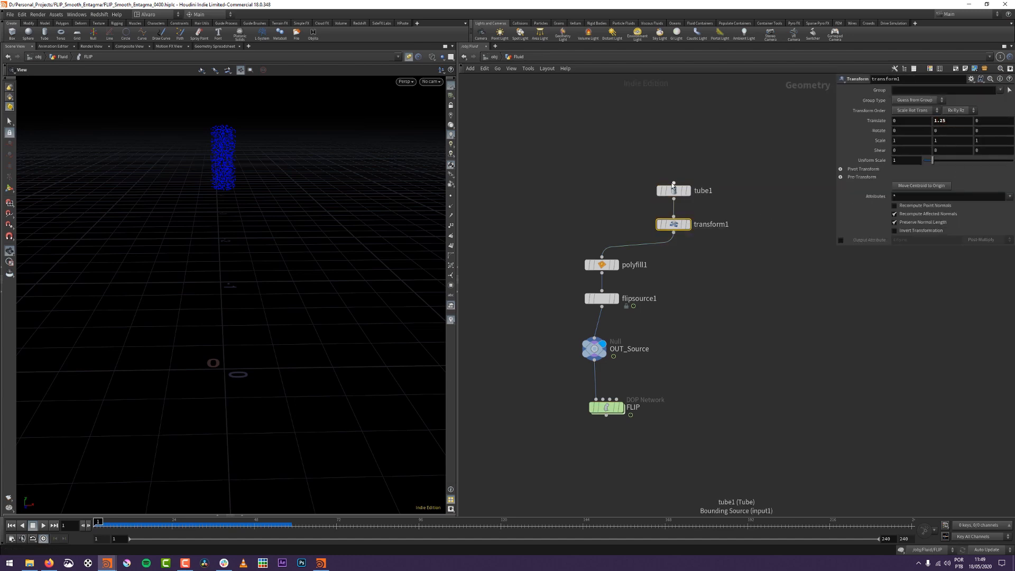
Set tube1's Radius Scale to 0.08, play the simulation to examine the thicker stream, and return to the first frame.
key("Up")
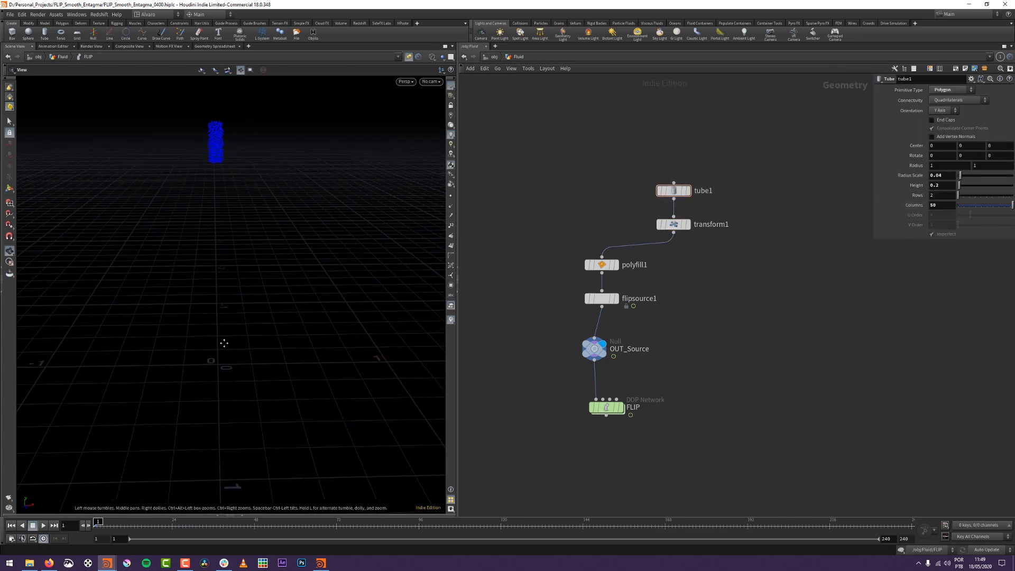
left_click_drag(946, 175, 891, 198)
type("0.08")
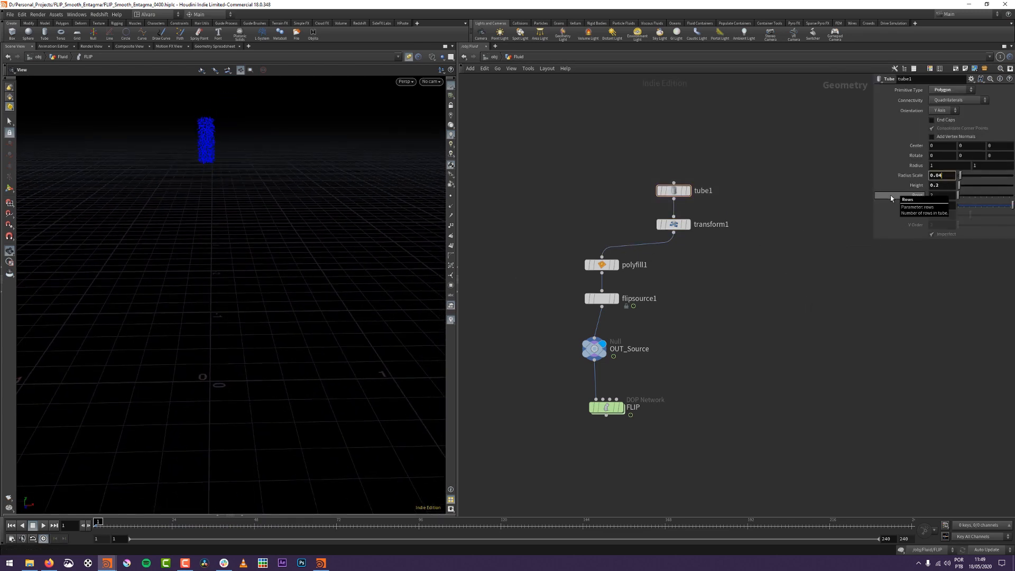
key("Return")
key("Up")
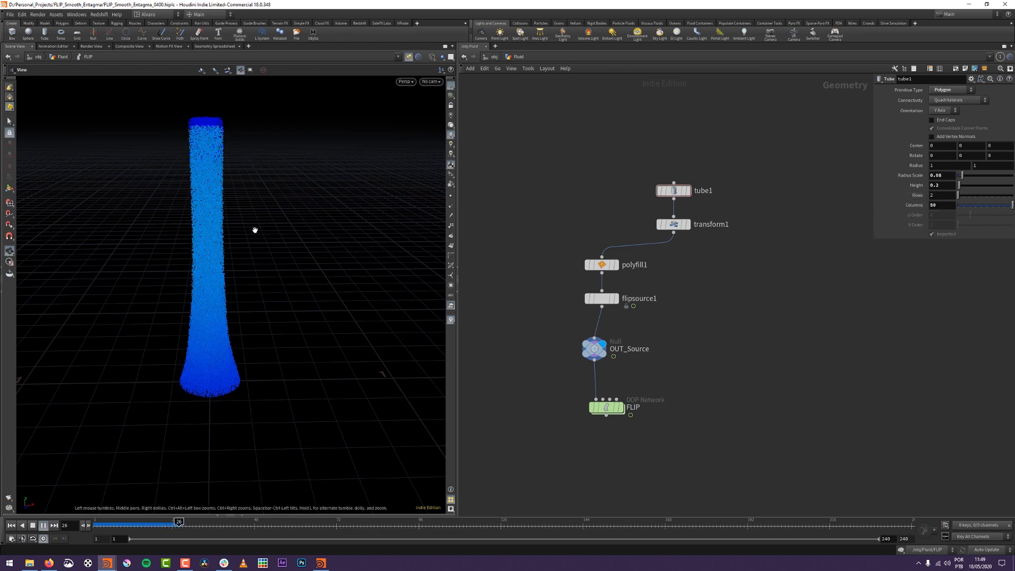
key("ctrl+Up")
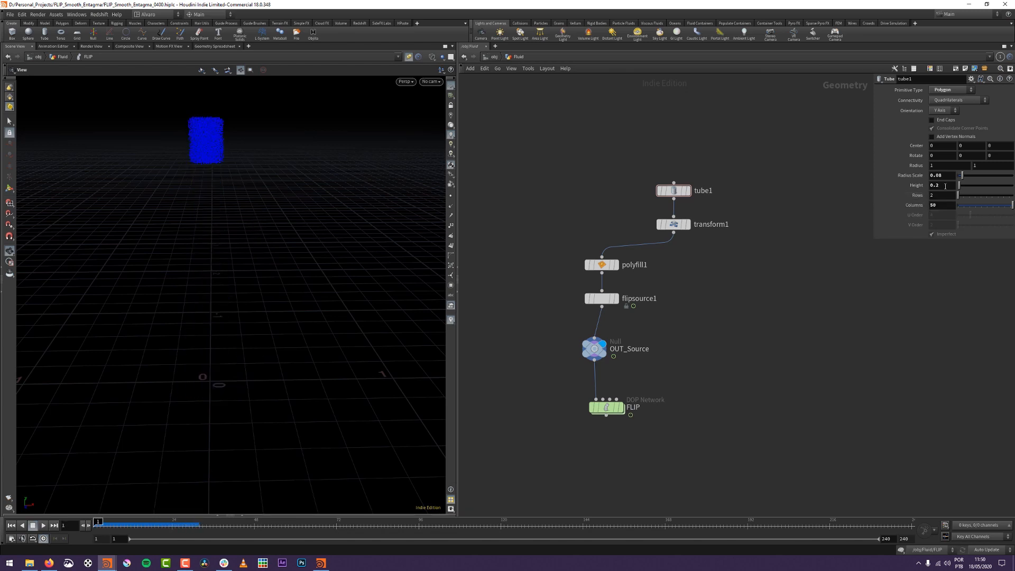
Reduce tube1's Radius Scale to 0.06, replay the simulation, and return to the first frame.
left_click(946, 176)
key("Return")
key("Up")
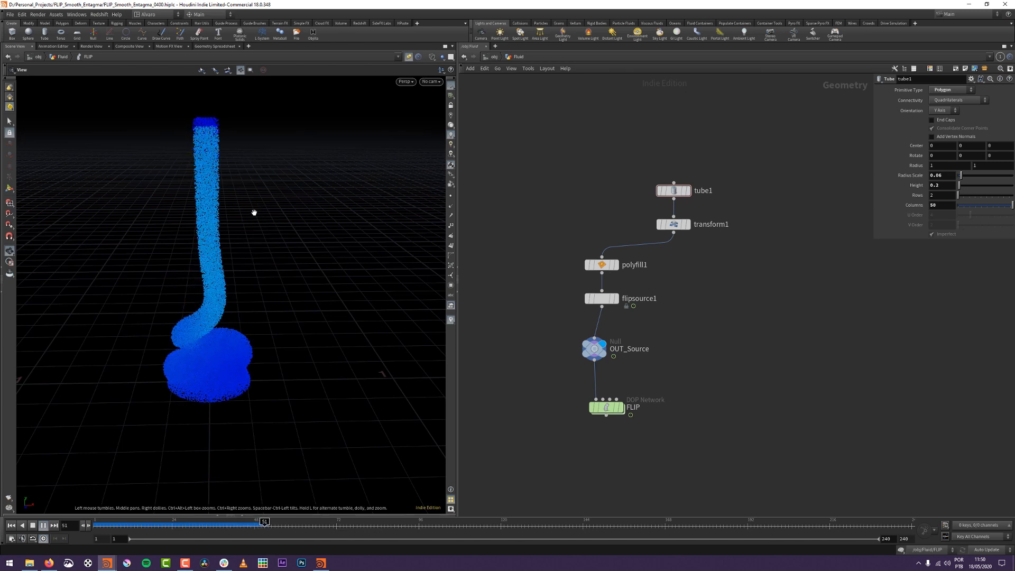
key("ctrl+Up")
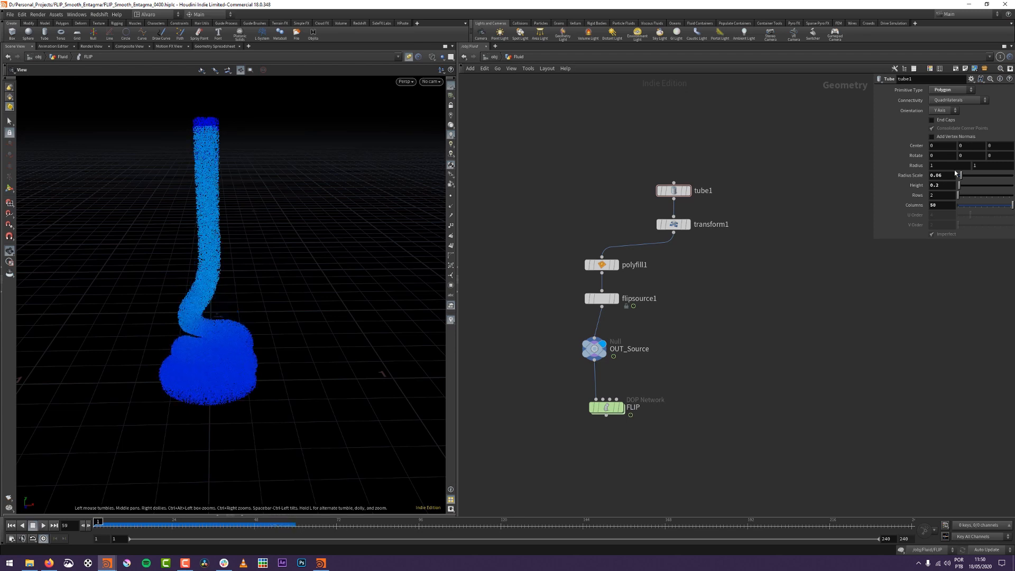
Thin the stream by setting tube1's Radius Scale to 0.02, replay the coiling, and return to the first frame.
left_click(946, 175)
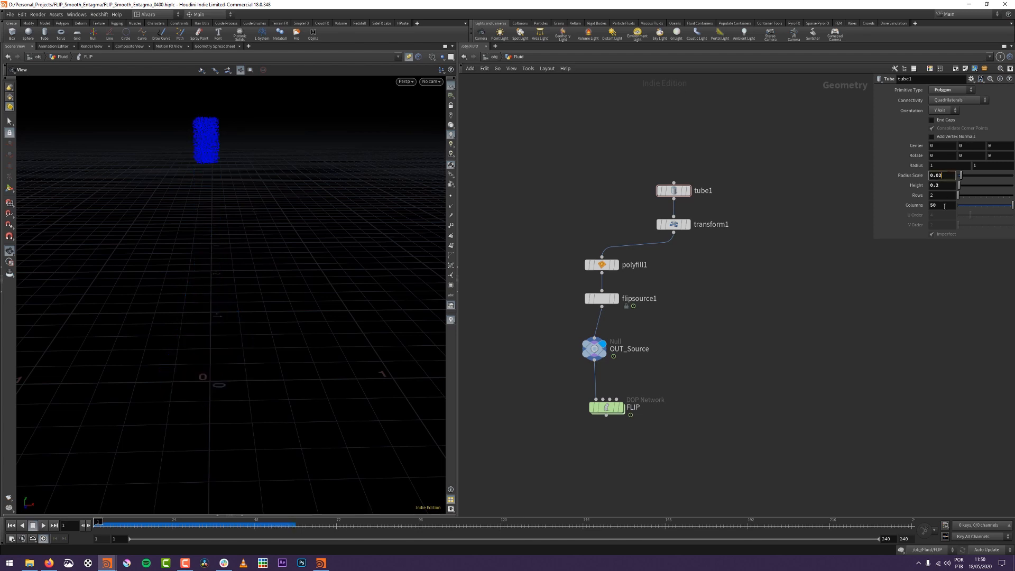
key("Return")
key("Up")
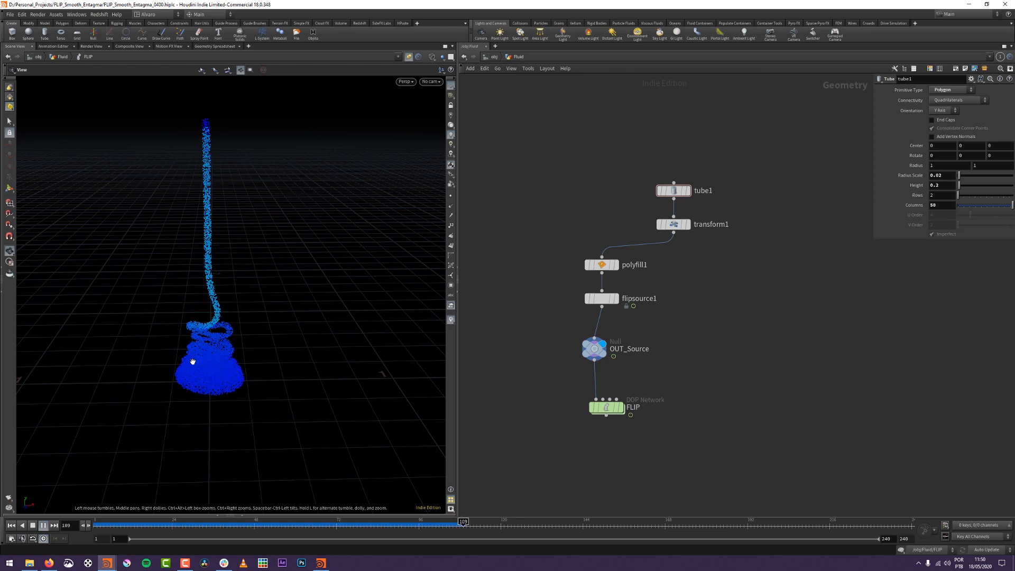
key("ctrl+Up")
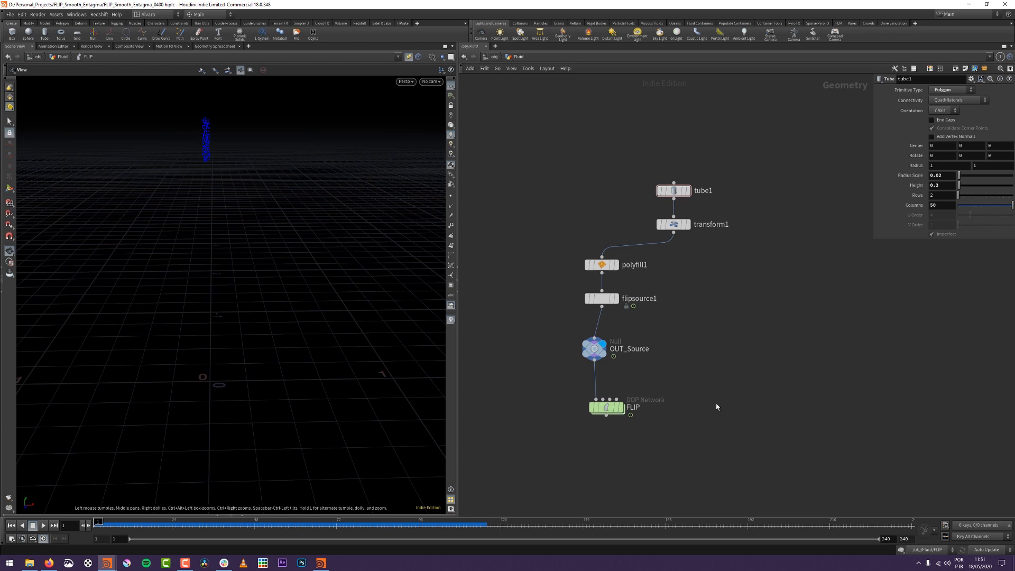
Set the Radius Scale of tube1 to 0.04.
middle_click_drag(687, 430, 674, 381)
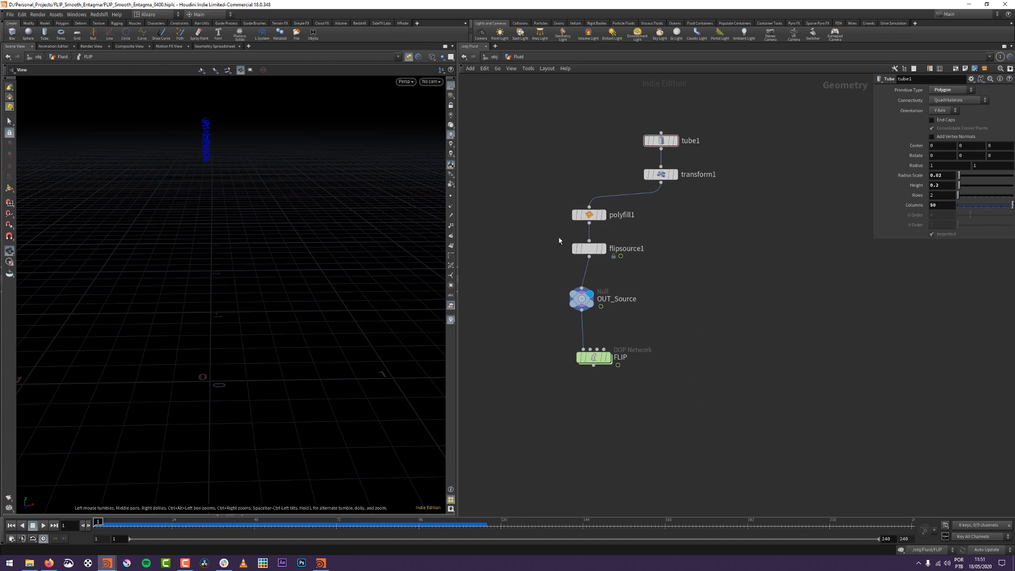
left_click(655, 174)
left_click(657, 141)
left_click_drag(946, 176, 880, 221)
type("0.04")
key("Return")
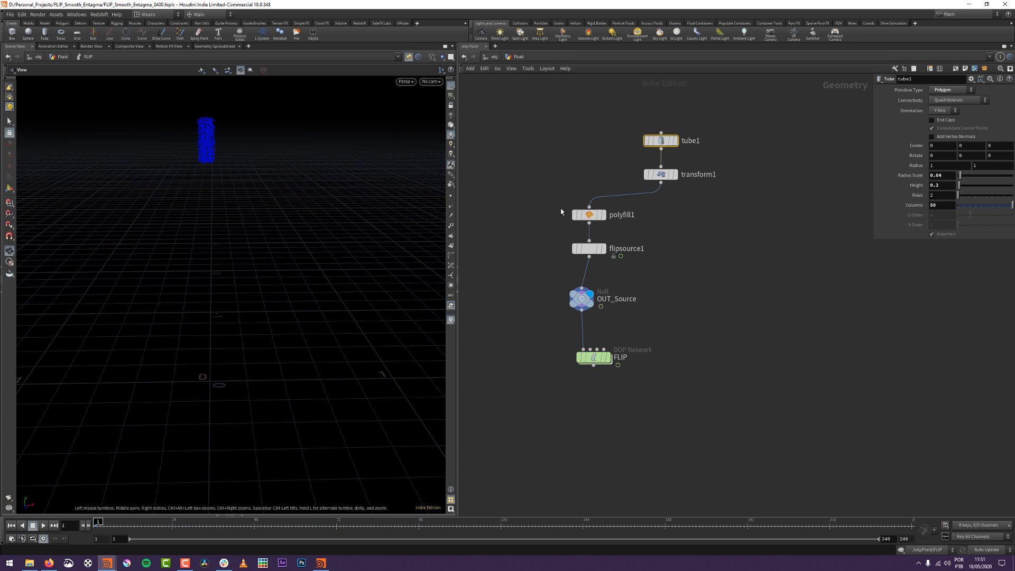
Set the Y translation of transform1 to 1.
left_click(655, 174)
type("1.25")
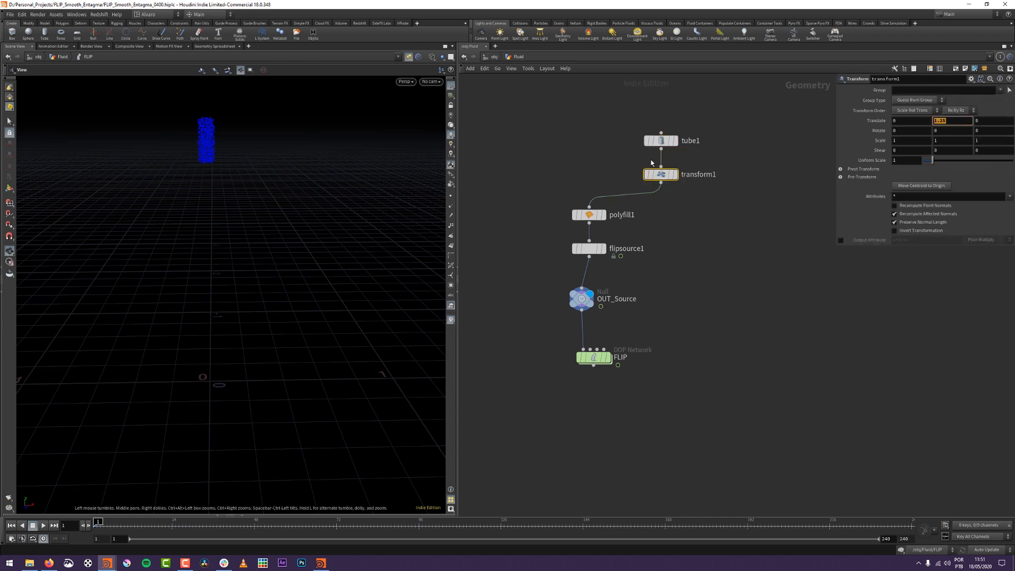
key("Return")
left_click(651, 161)
middle_click_drag(651, 161, 669, 140)
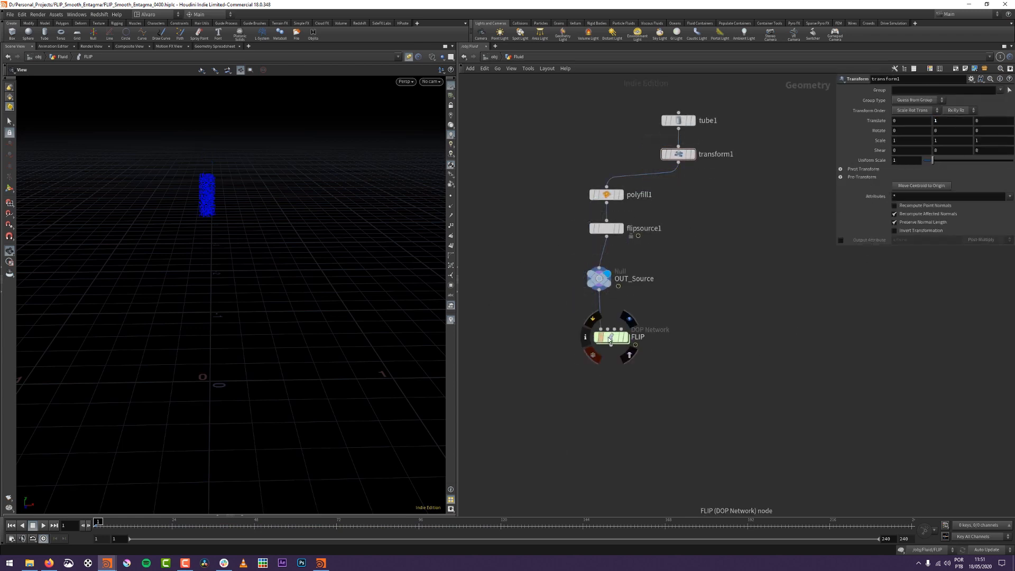
Display the FLIP network's output in the unpinned viewport and switch to shaded display.
left_click(625, 336)
left_click(416, 57)
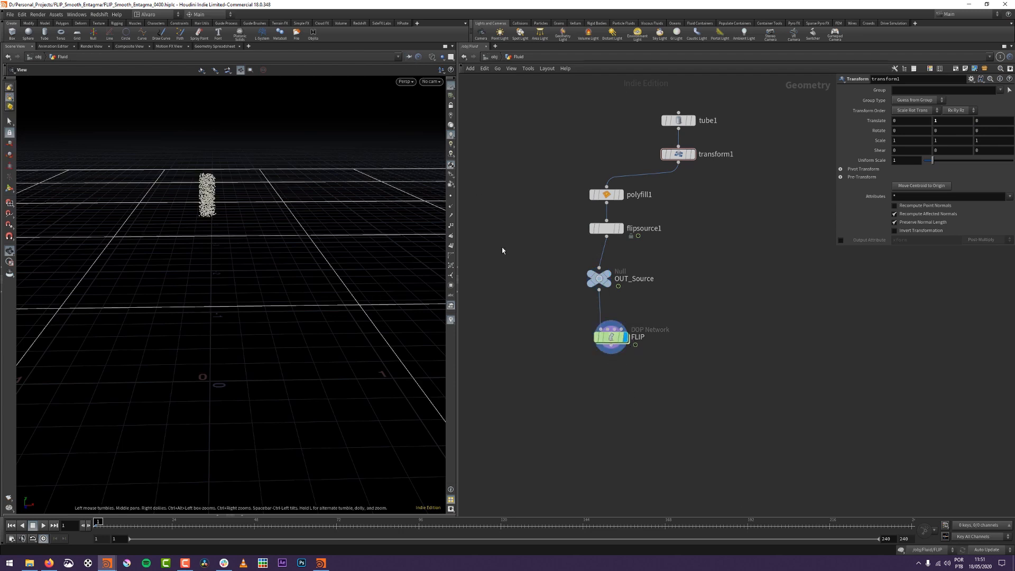
key("w")
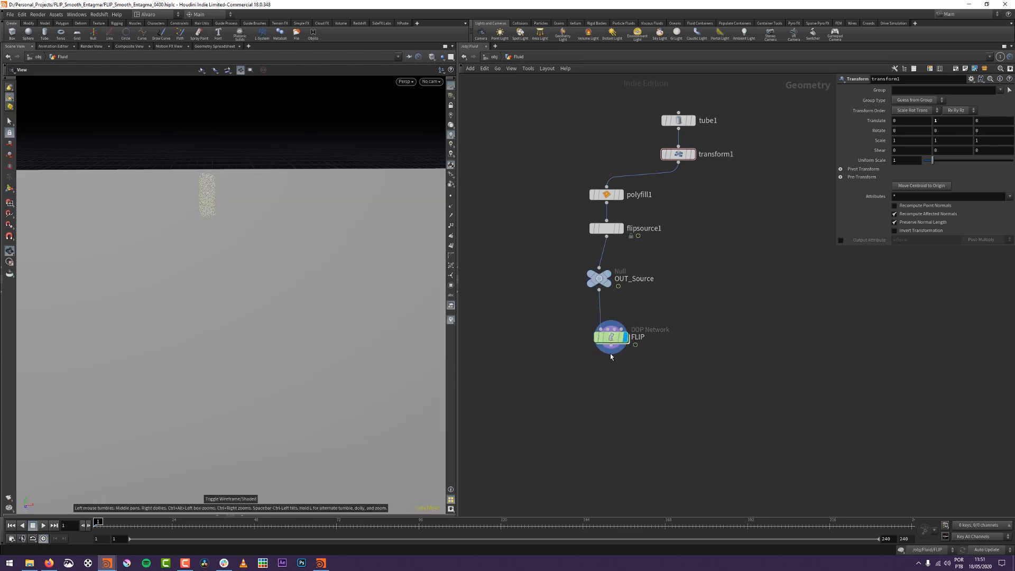
Limit the FLIP DOP network's Object Merge to objects matching flip*.
left_click_drag(702, 322, 522, 395)
left_click(940, 130)
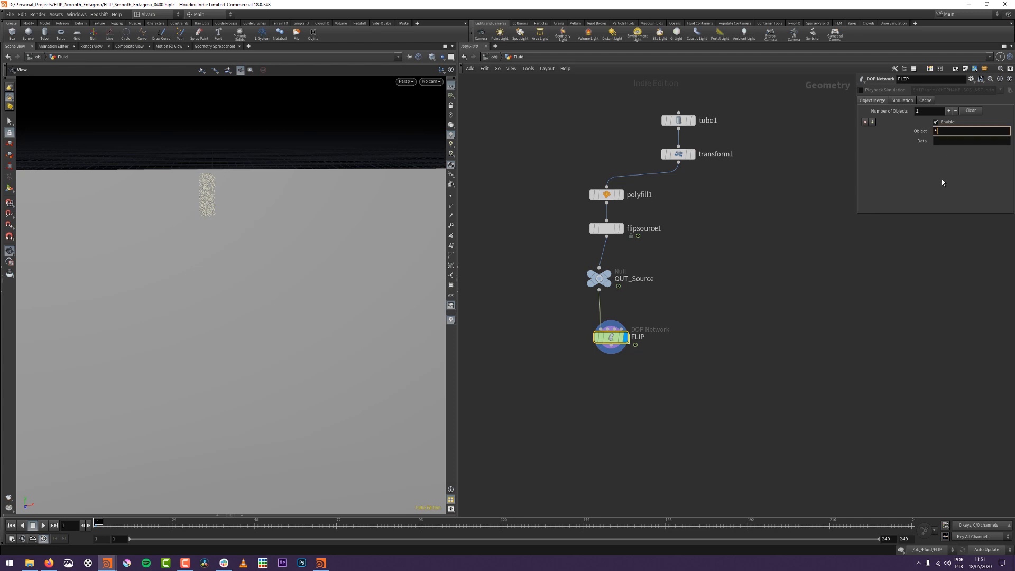
key("Left")
type("flip")
key("Return")
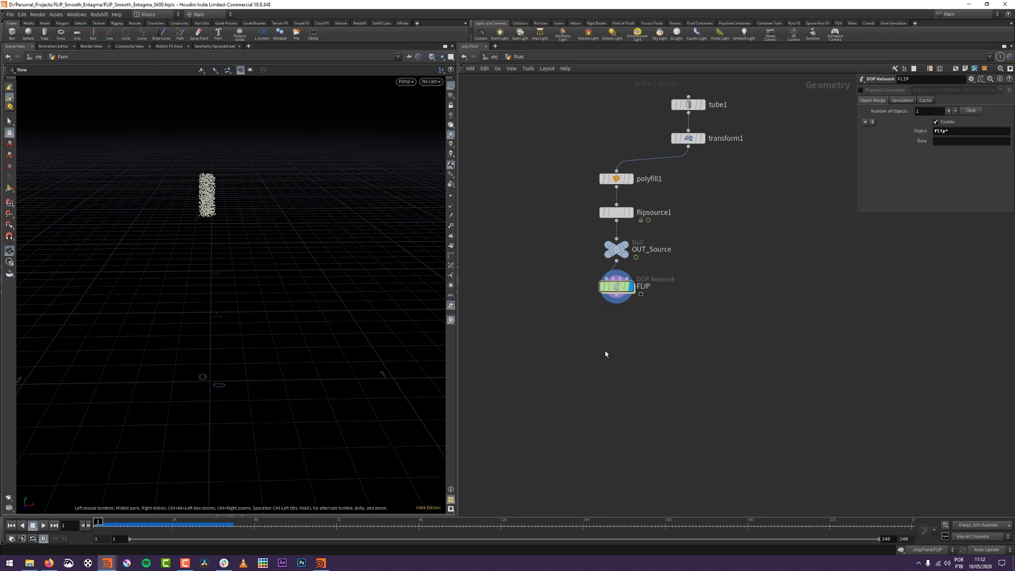
Add a Fluid Compress node after the FLIP DOP network.
key("Tab")
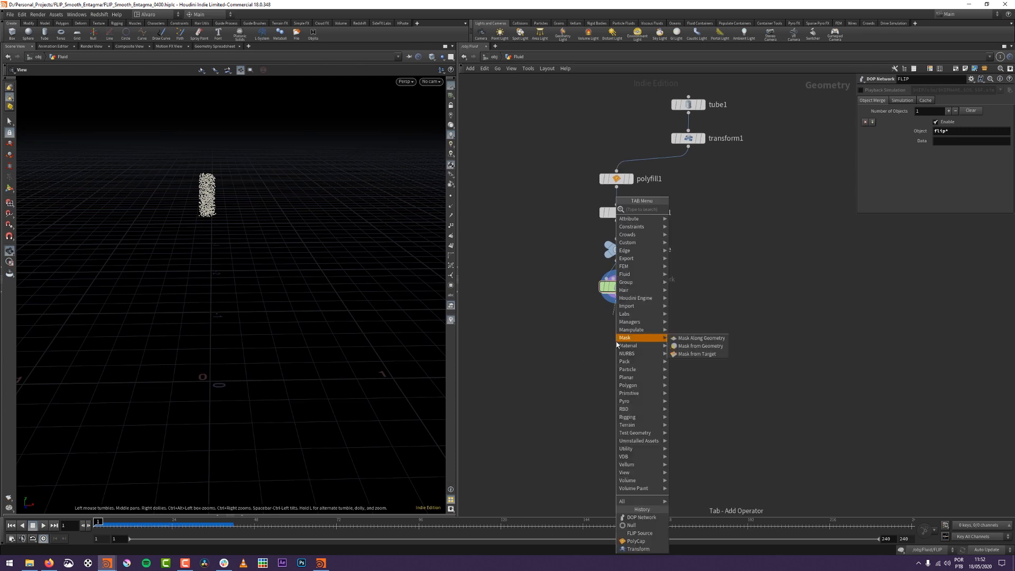
type("flui")
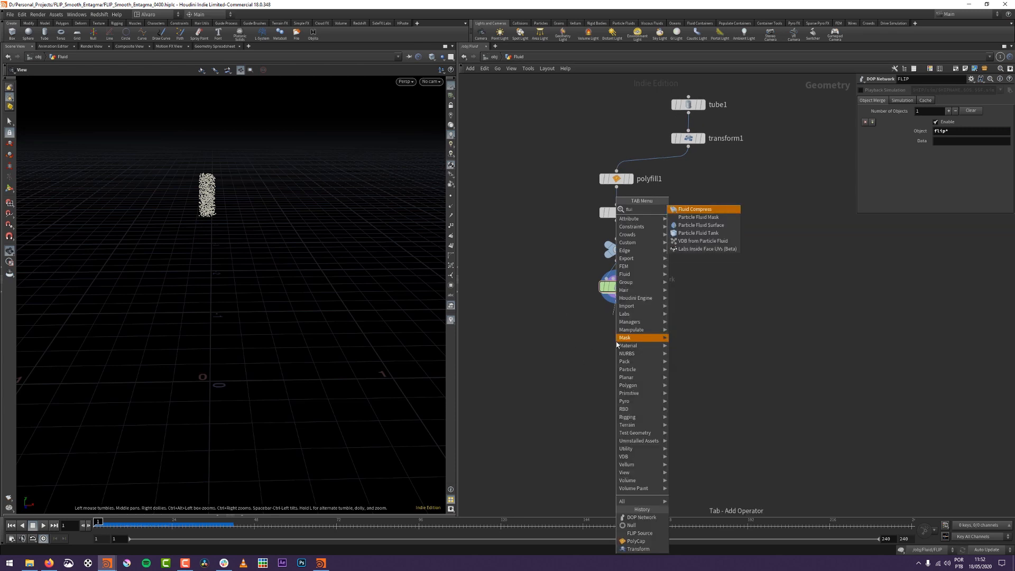
key("Return")
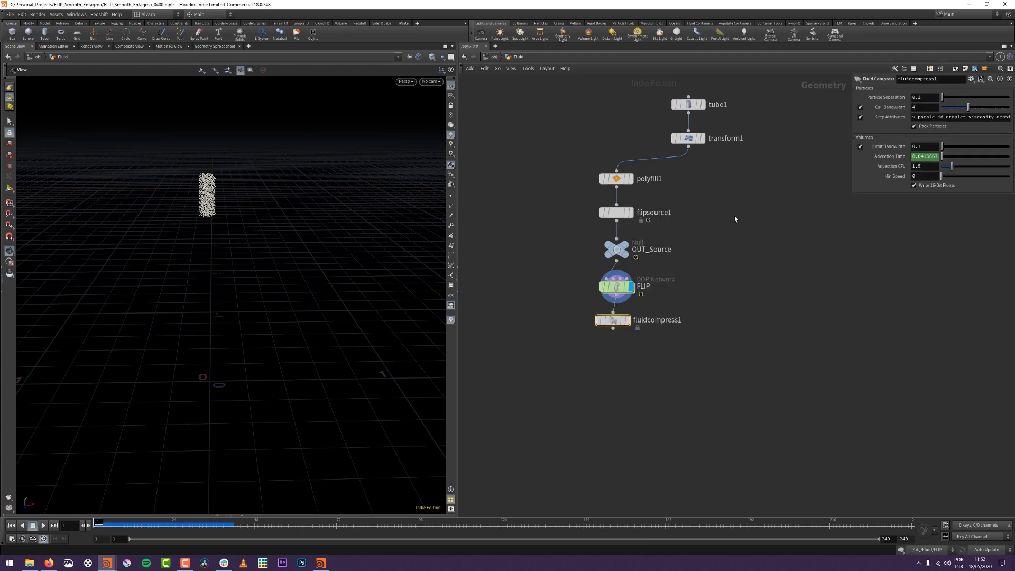
Turn off Pack Particles and Cull Bandwidth on fluidcompress1, and display the node aligned below FLIP.
left_click(925, 128)
left_click(860, 107)
left_click_drag(610, 320, 614, 319)
left_click(631, 320)
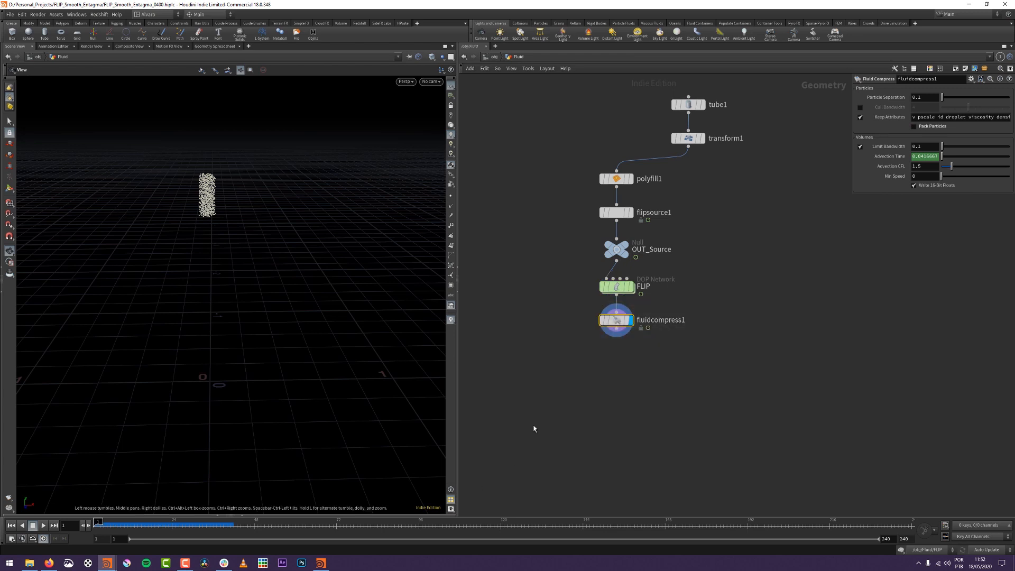
Add a Null after fluidcompress1, name it OUT_Particles, and align it below the chain.
left_click(616, 328)
key("Tab")
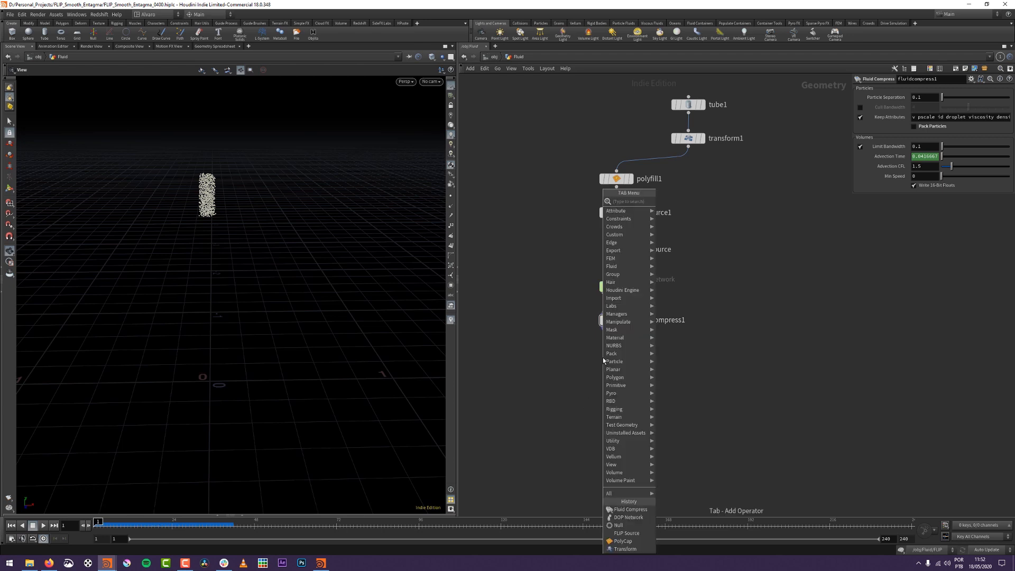
type("null")
key("Return")
left_click(603, 357)
double_click(628, 357)
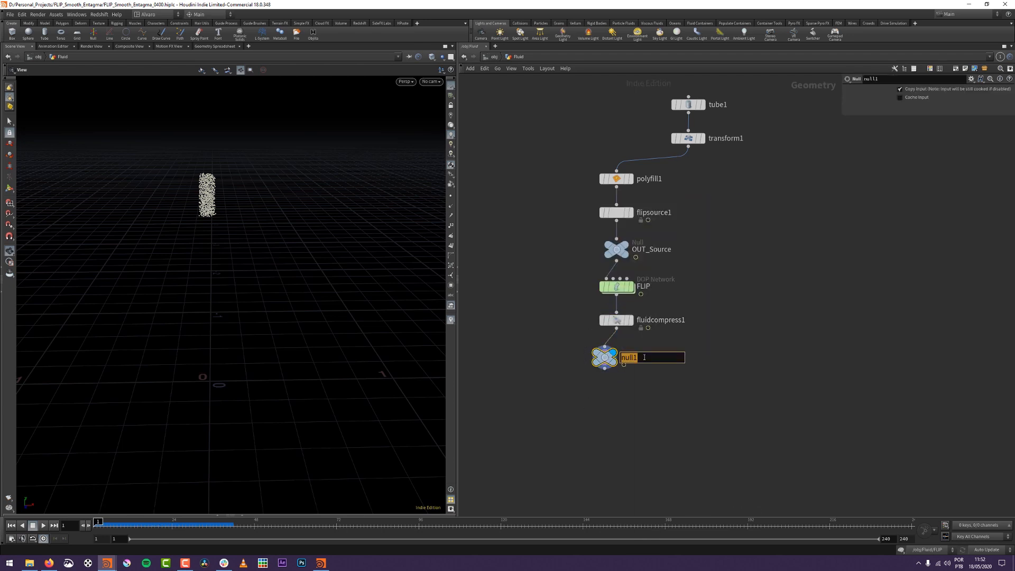
type("OUT_Particles")
key("Return")
left_click(616, 367)
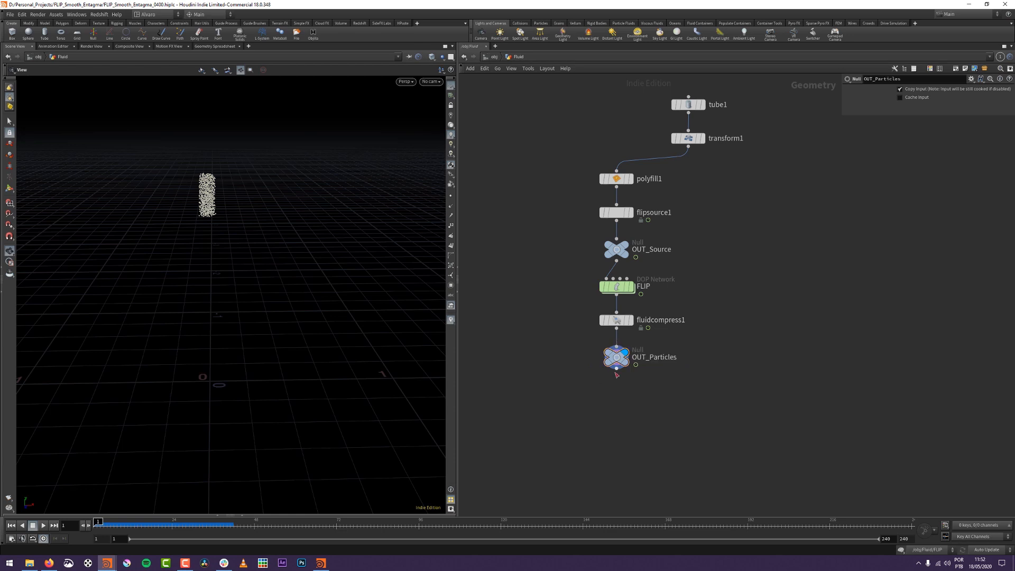
key("Escape")
Add a VDB from Particles node connected to OUT_Particles.
middle_click_drag(578, 423, 592, 384)
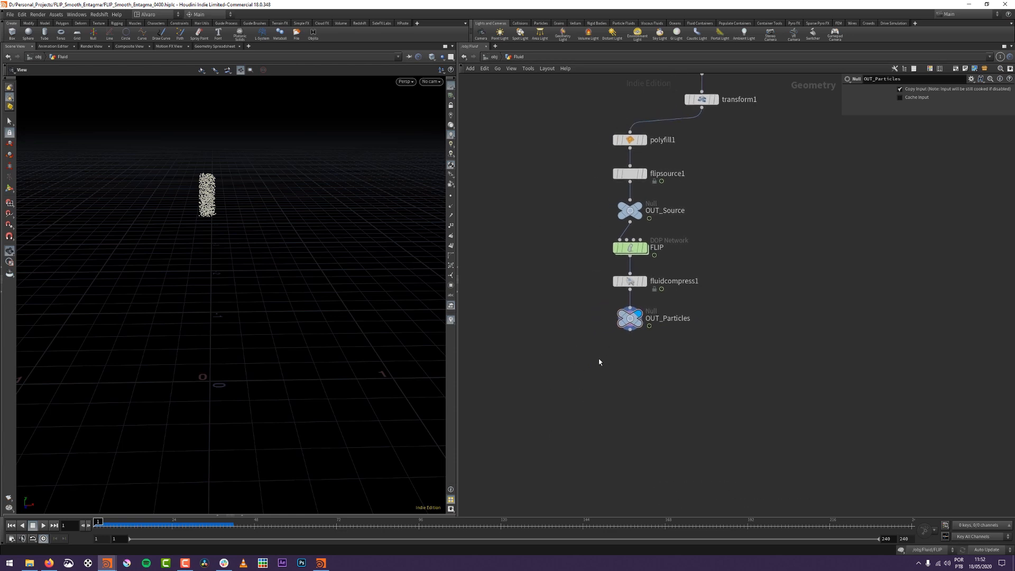
left_click(632, 331)
key("Tab")
type("vdbfrom")
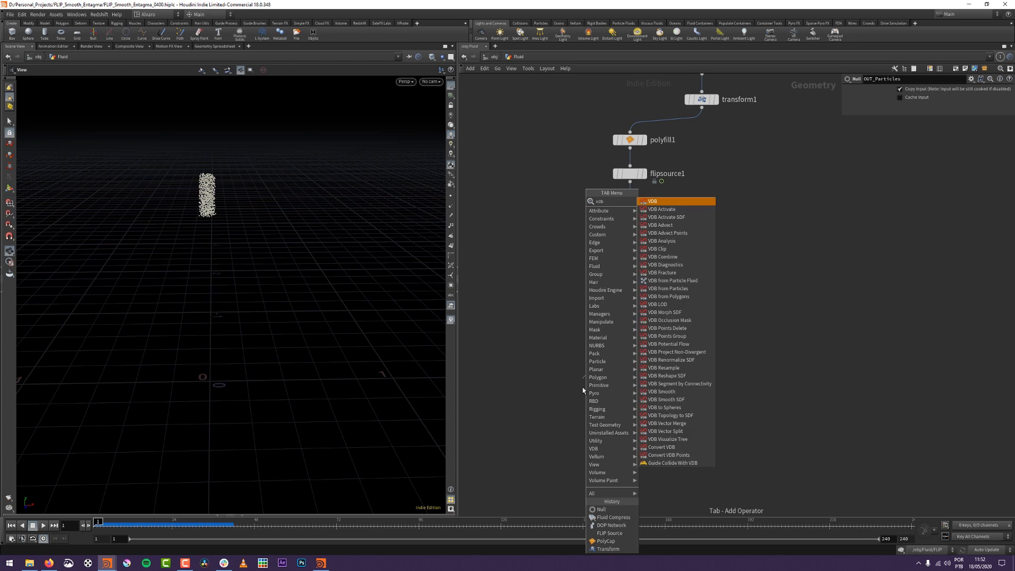
key("Down")
key("Return")
left_click(583, 390)
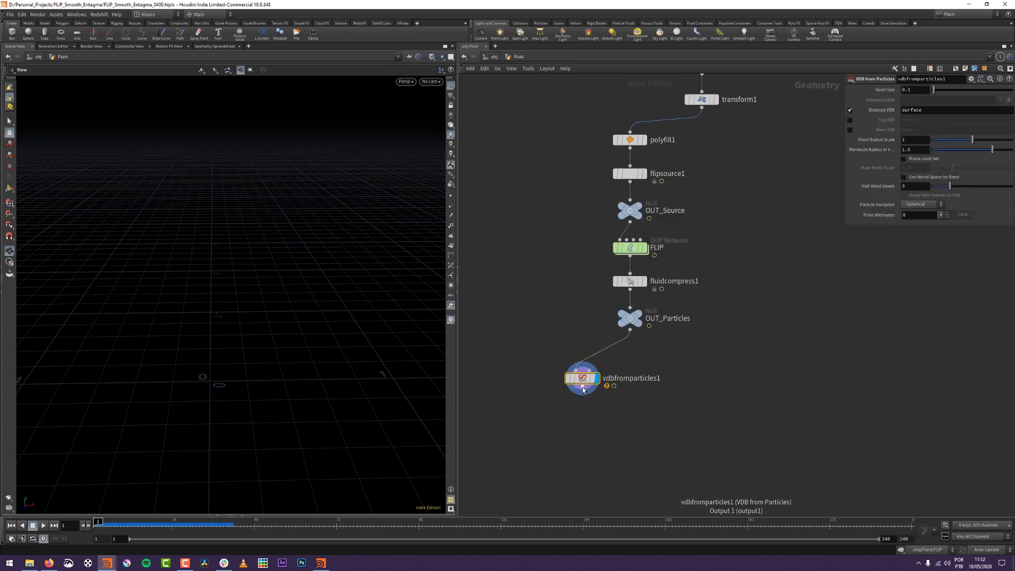
Set the minimum radius in voxels of vdbfromparticles1 to 0.
left_click_drag(916, 150, 601, 187)
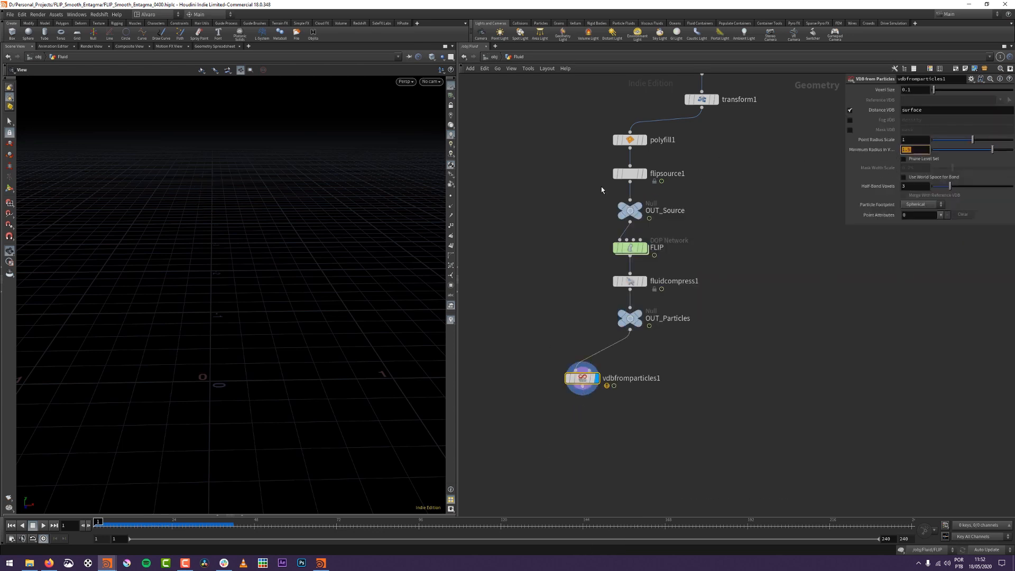
type("0")
key("Return")
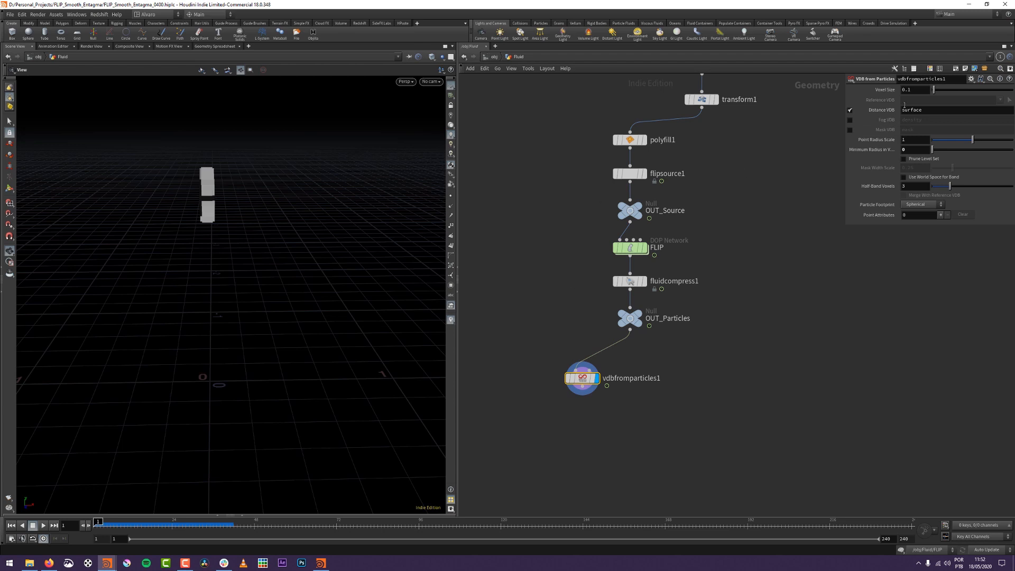
Link the voxel size of vdbfromparticles1 to the particle separation of flipsource1 with a relative reference.
left_click_drag(916, 90, 749, 146)
left_click(629, 174)
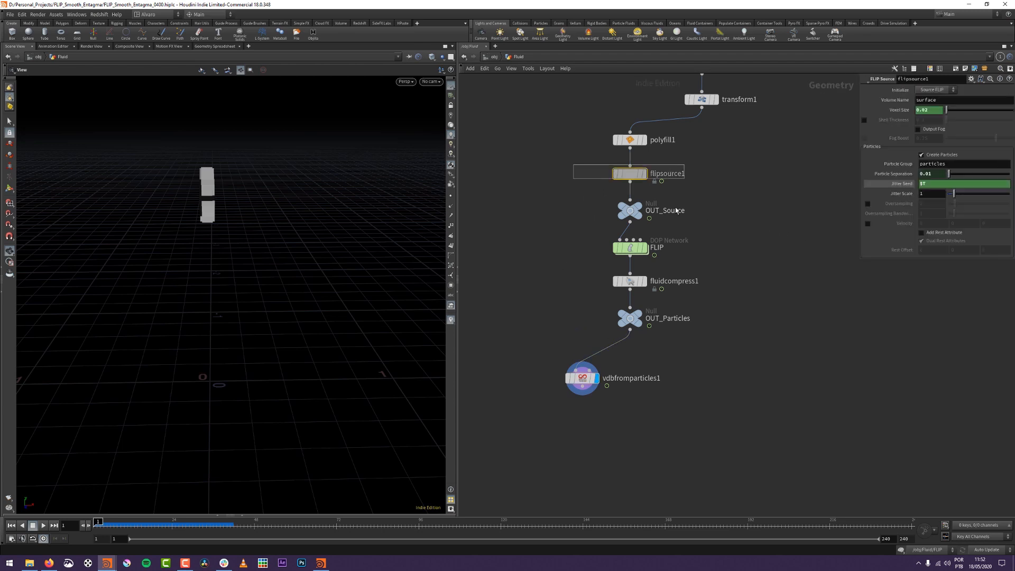
left_click_drag(584, 170, 718, 219)
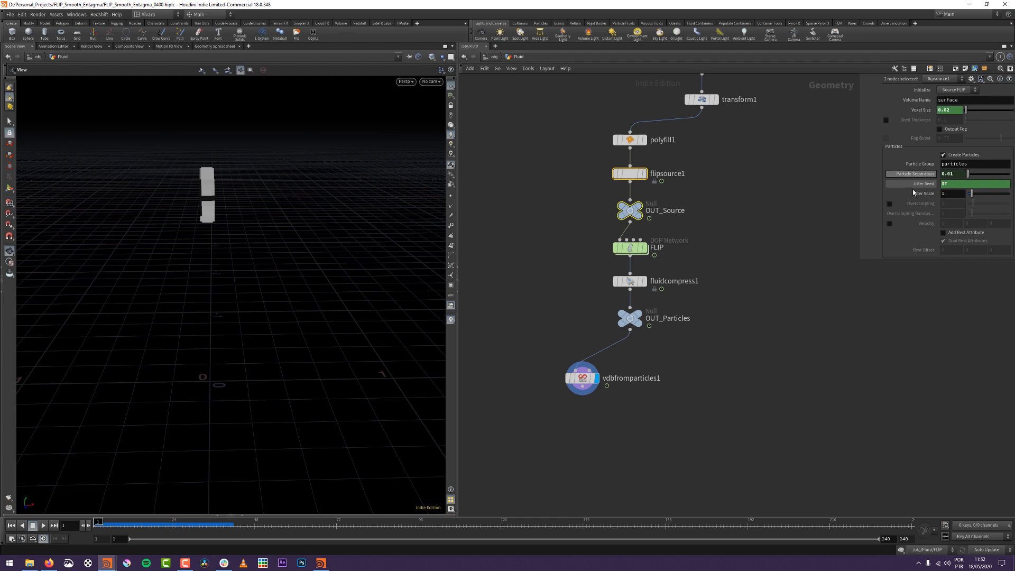
right_click(899, 175)
left_click(925, 227)
left_click(584, 378)
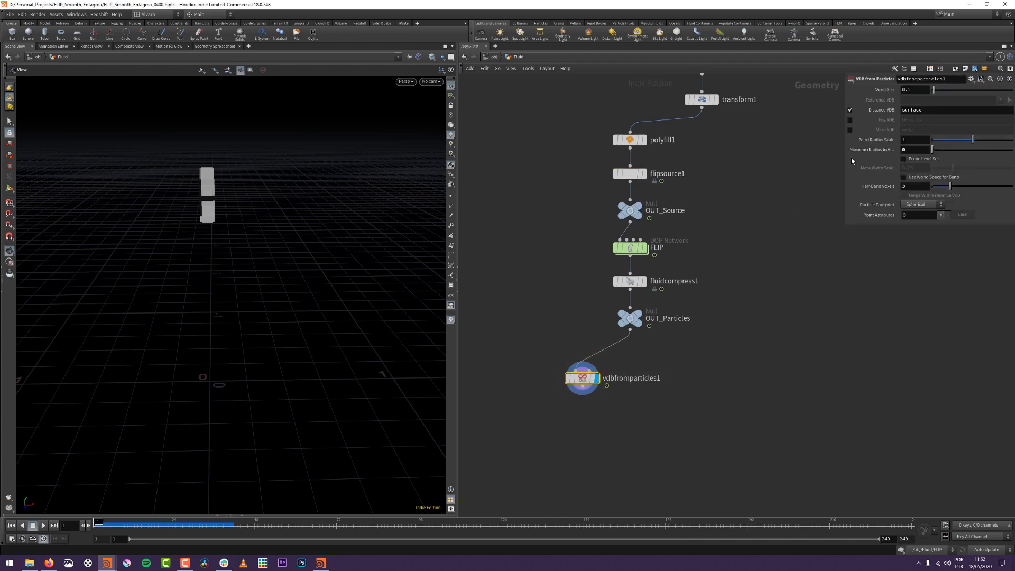
right_click(882, 89)
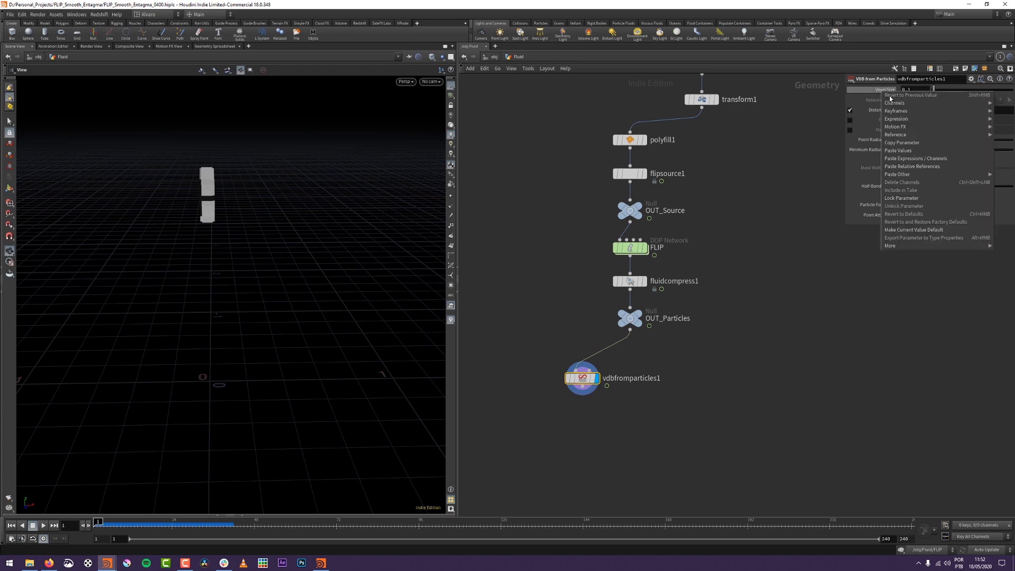
left_click(909, 166)
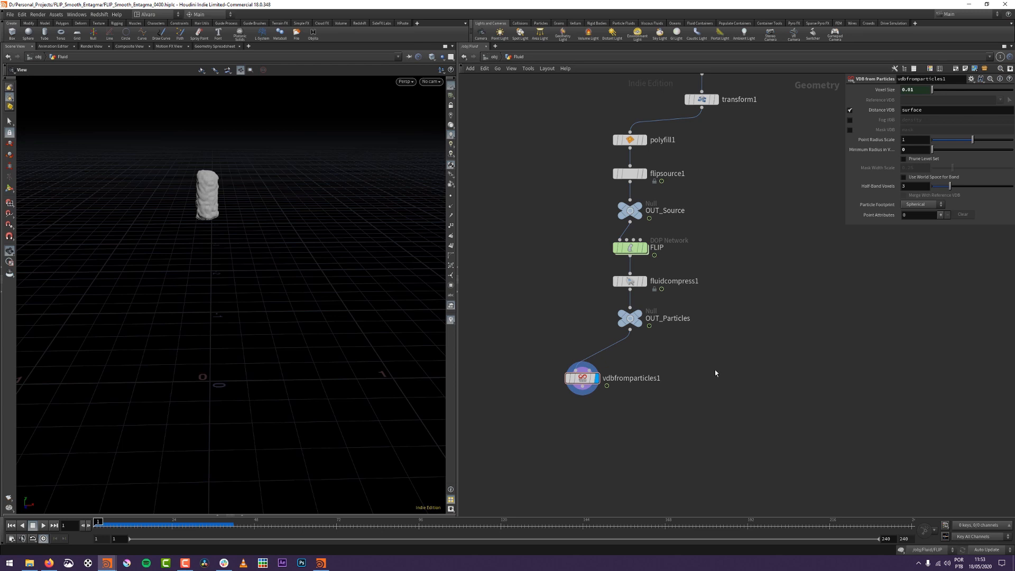
Add a Convert VDB node after vdbfromparticles1, display it, and set it to convert to Polygons.
middle_click_drag(691, 335, 708, 317)
left_click_drag(600, 365, 578, 359)
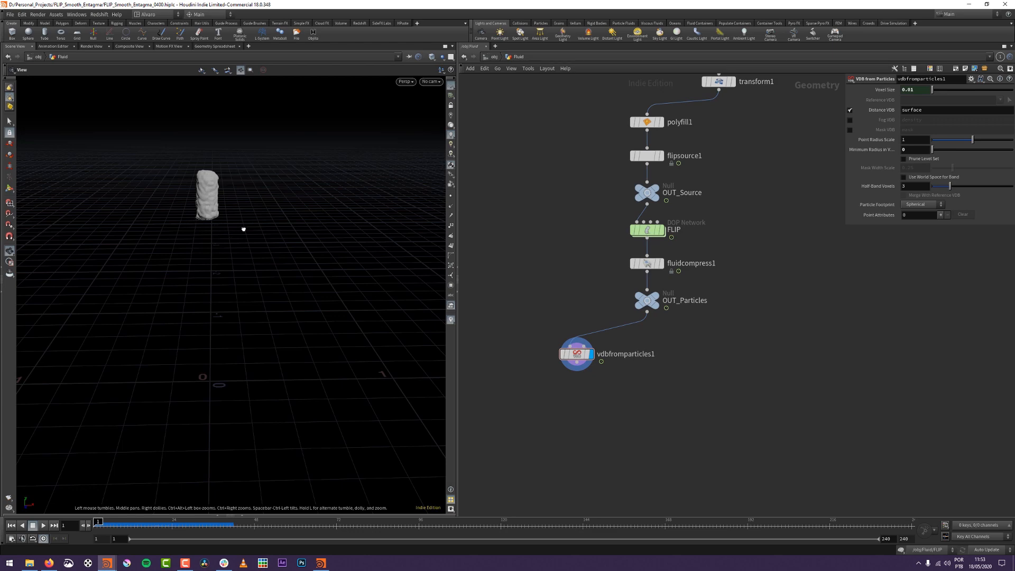
left_click_drag(243, 229, 184, 240)
right_click_drag(184, 240, 214, 148)
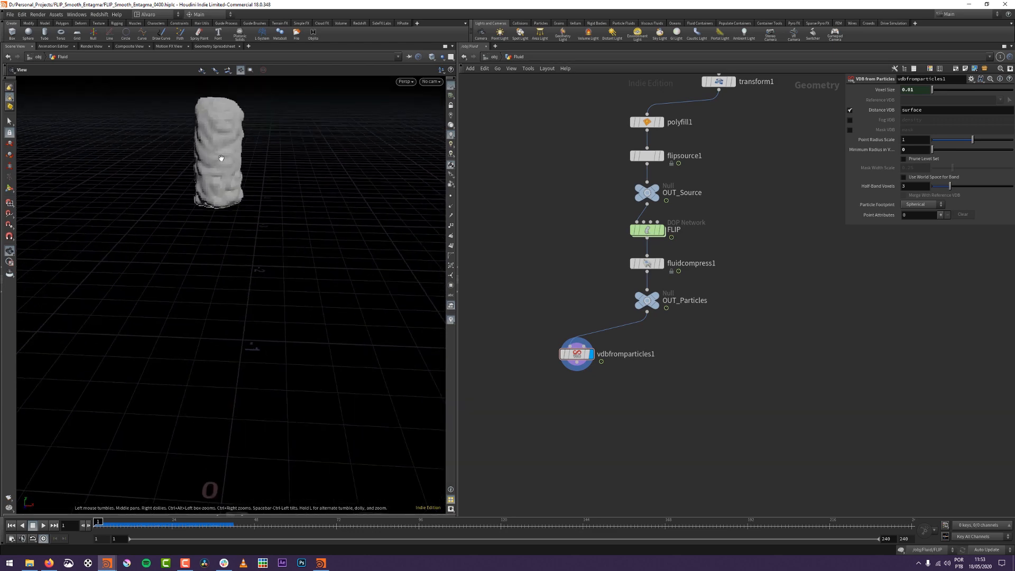
middle_click_drag(592, 423, 613, 383)
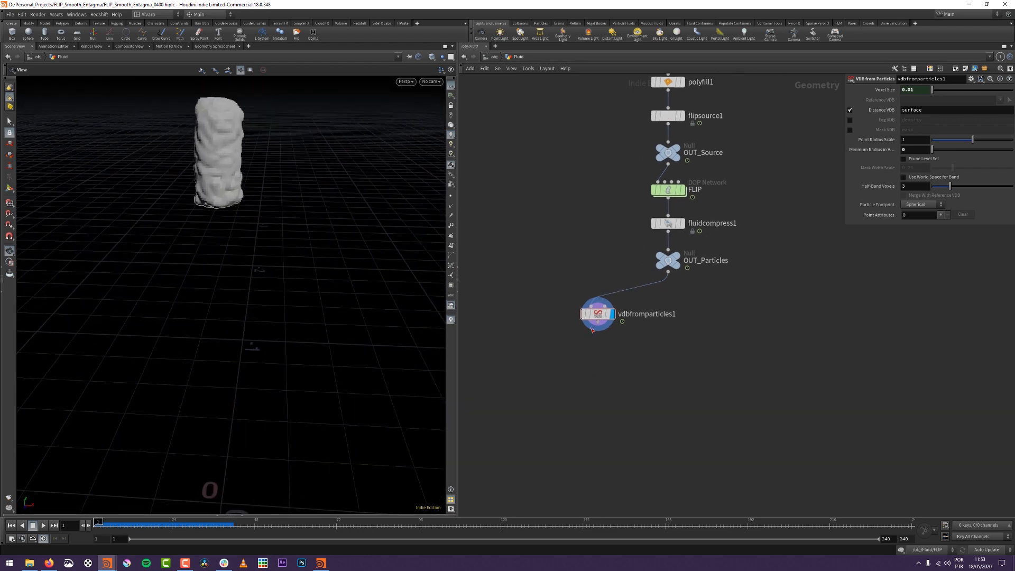
key("Tab")
type("conve")
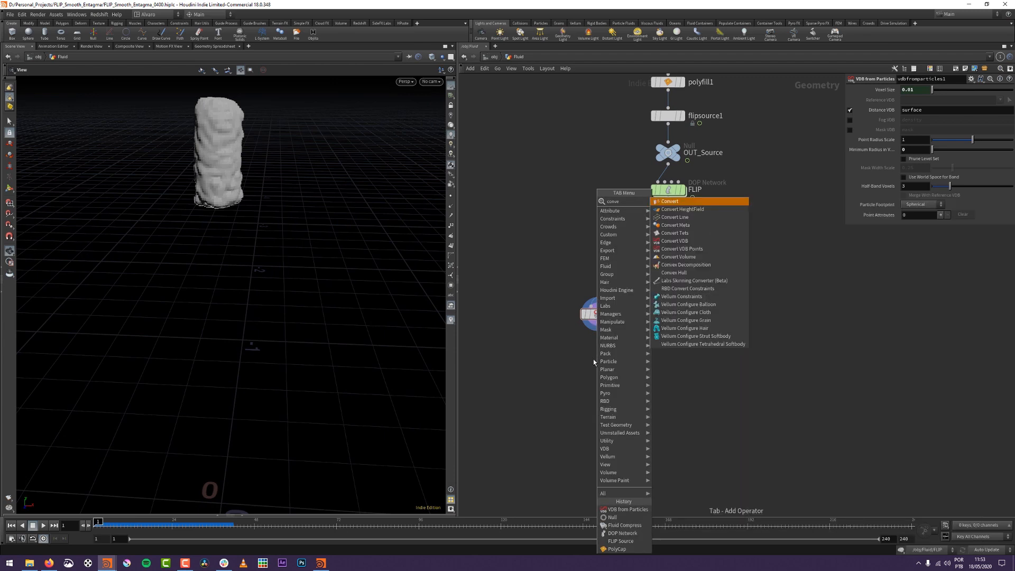
key("Down")
key("Down")
key("Down")
key("Down")
key("Down")
key("Return")
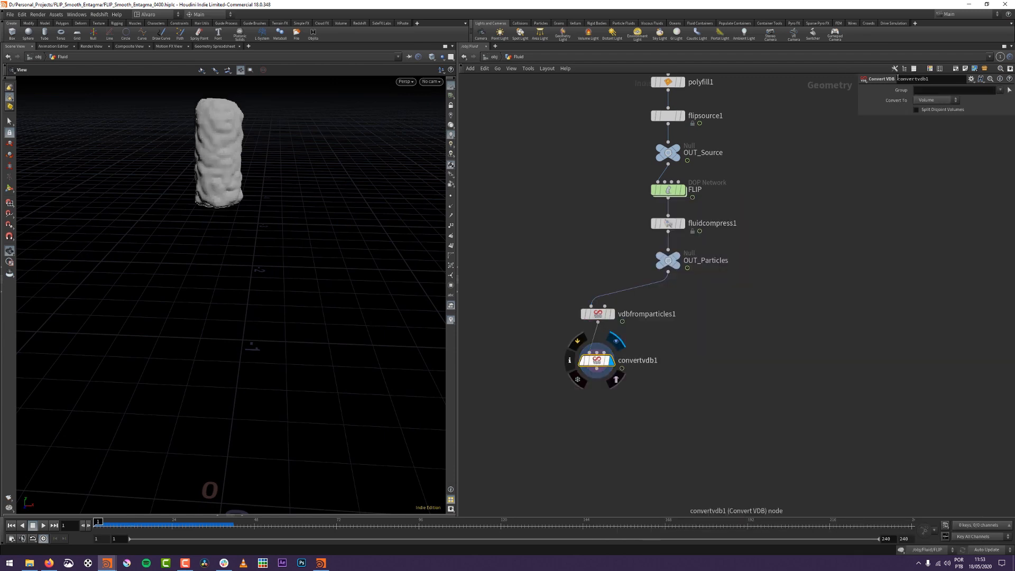
left_click(934, 100)
left_click(934, 118)
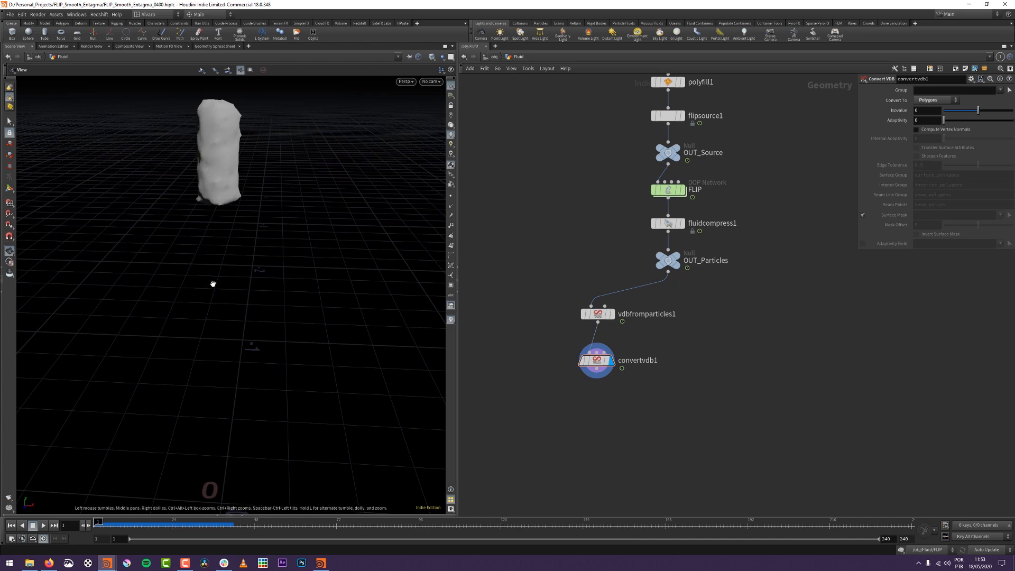
Play the simulation, inspect the coiling polygon mesh shaded and with wireframe, and return to frame 1.
key("shift+w")
key("shift+w")
scroll(213, 203, "down", 4)
mouse_move(225, 288)
left_mouse_down()
mouse_move(231, 267)
mouse_move(210, 253)
mouse_move(218, 213)
left_mouse_up()
scroll(269, 258, "up", 2)
key("Up")
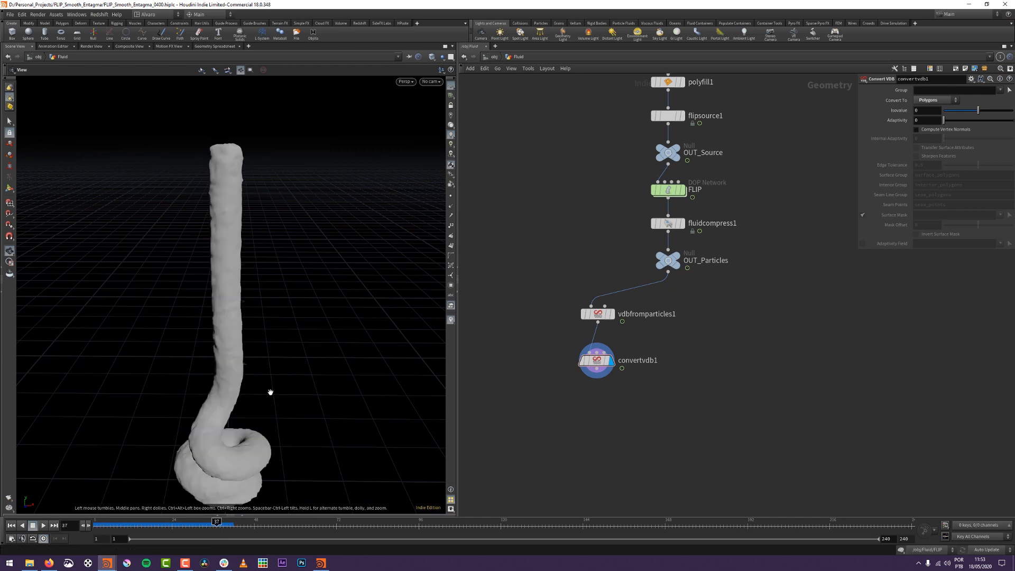
right_click_drag(233, 356, 248, 319)
mouse_move(247, 319)
left_mouse_down()
mouse_move(293, 297)
mouse_move(266, 357)
left_mouse_up()
key("shift+w")
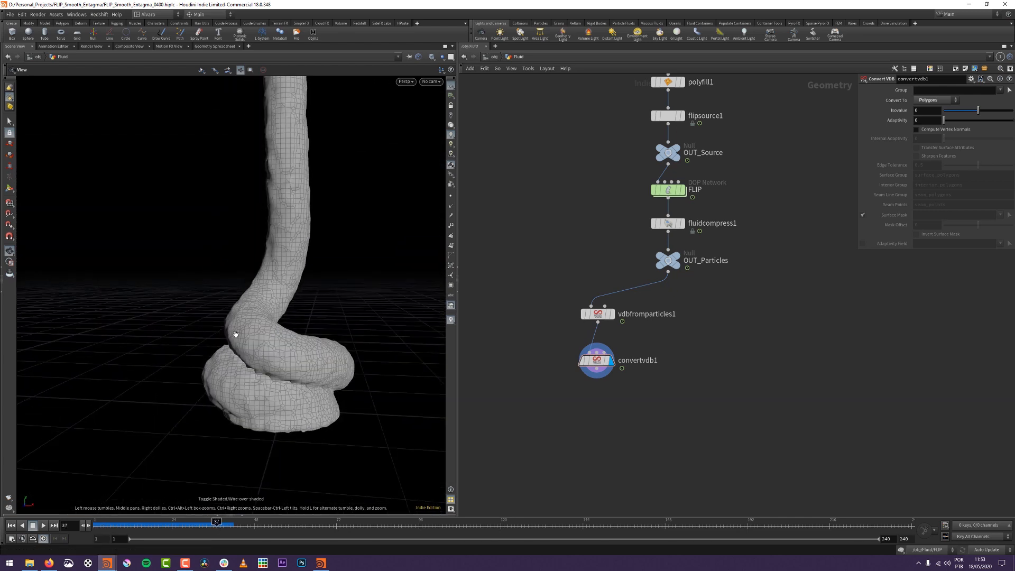
key("shift+w")
right_click_drag(289, 270, 267, 285)
middle_click_drag(267, 286, 249, 290)
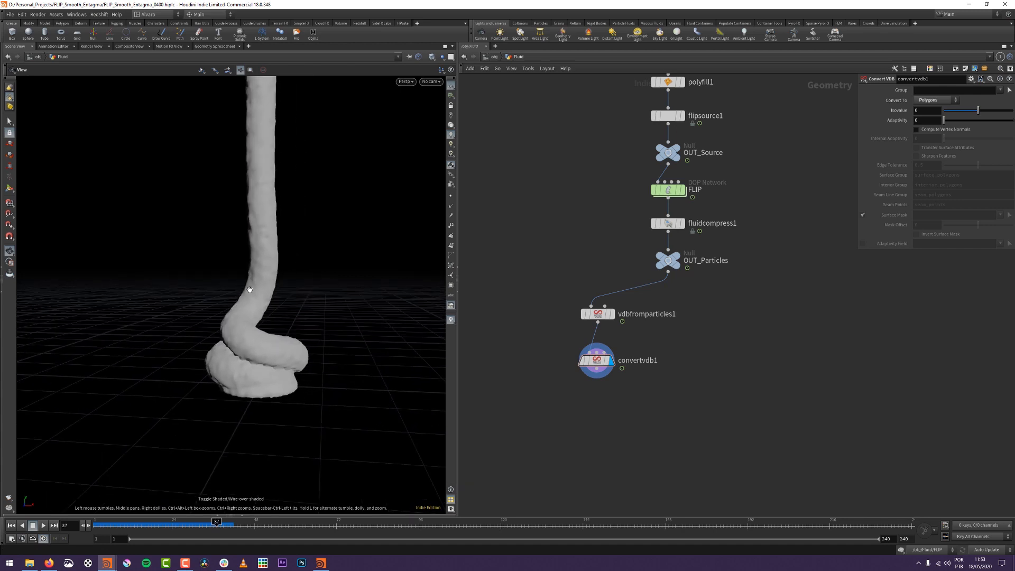
right_click_drag(249, 289, 256, 274)
key("ctrl+Left")
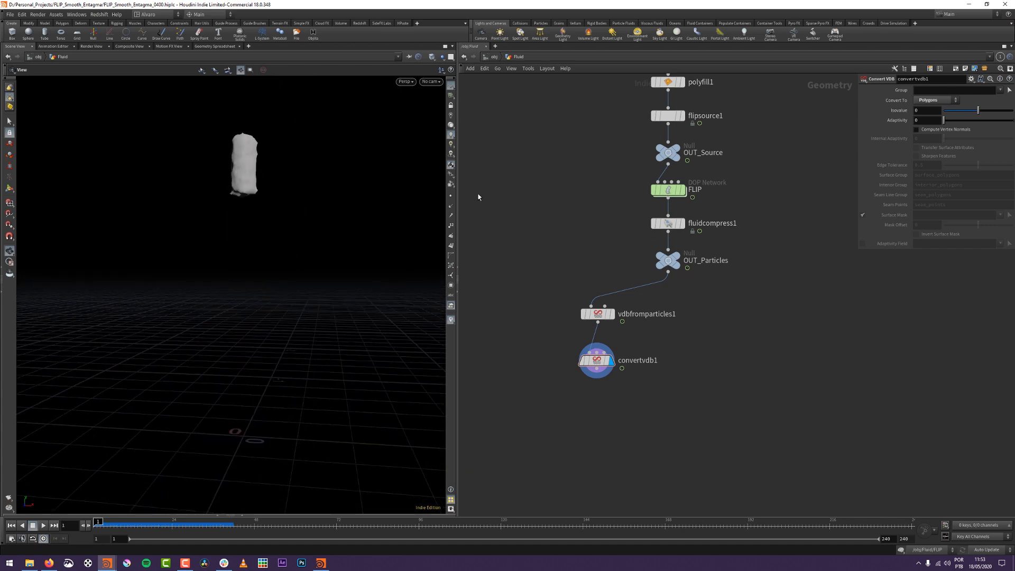
Set the particle separation of flipsource1 to 0.005.
middle_click_drag(606, 158, 605, 200)
left_click(665, 159)
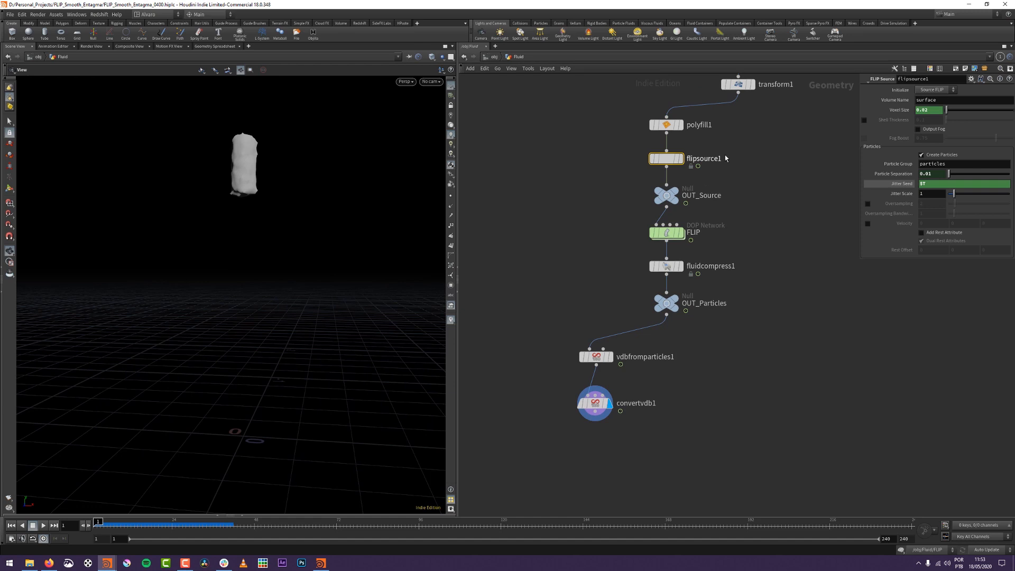
left_click(938, 173)
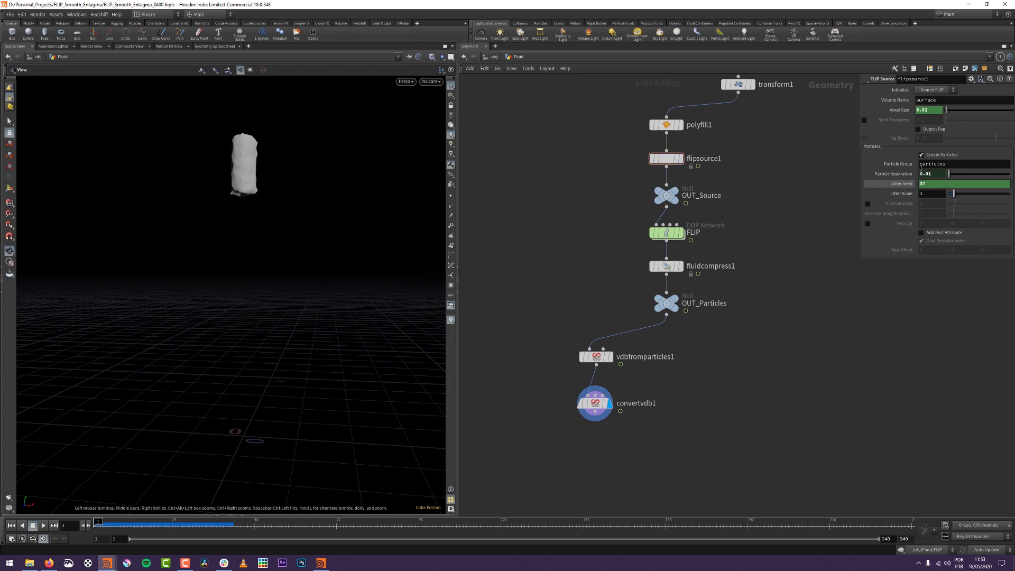
left_click(935, 174)
key("BackSpace")
type("05")
key("Return")
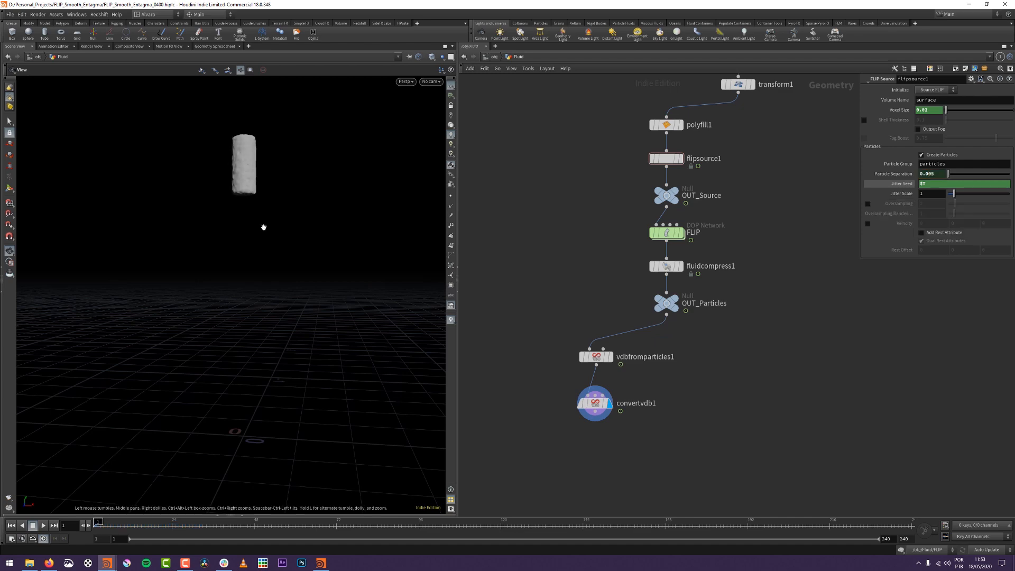
Examine the surface detail of the refined mesh on the first frame from several angles.
left_click_drag(227, 235, 254, 299)
middle_click_drag(251, 111, 243, 191)
scroll(243, 191, "up", 3)
left_click_drag(243, 190, 251, 182)
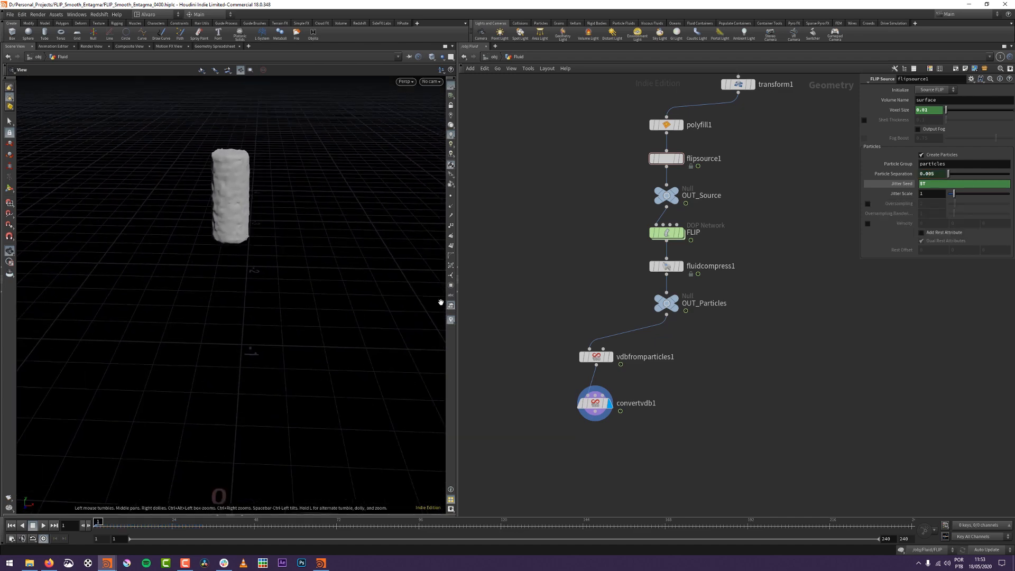
middle_click_drag(695, 343, 691, 299)
right_click_drag(246, 357, 247, 277)
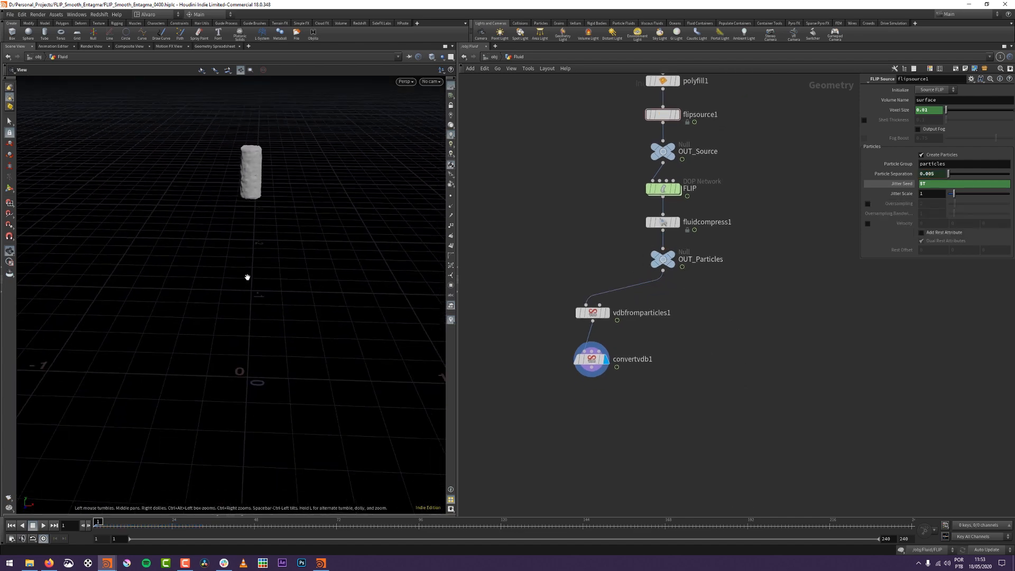
middle_click_drag(245, 260, 249, 365)
scroll(279, 267, "up", 4)
left_click_drag(254, 339, 240, 299)
Display tube1 and transform1 to compare the source shape with the mesh, and display convertvdb1 again.
middle_click_drag(730, 243, 717, 405)
mouse_move(720, 171)
left_click(740, 152)
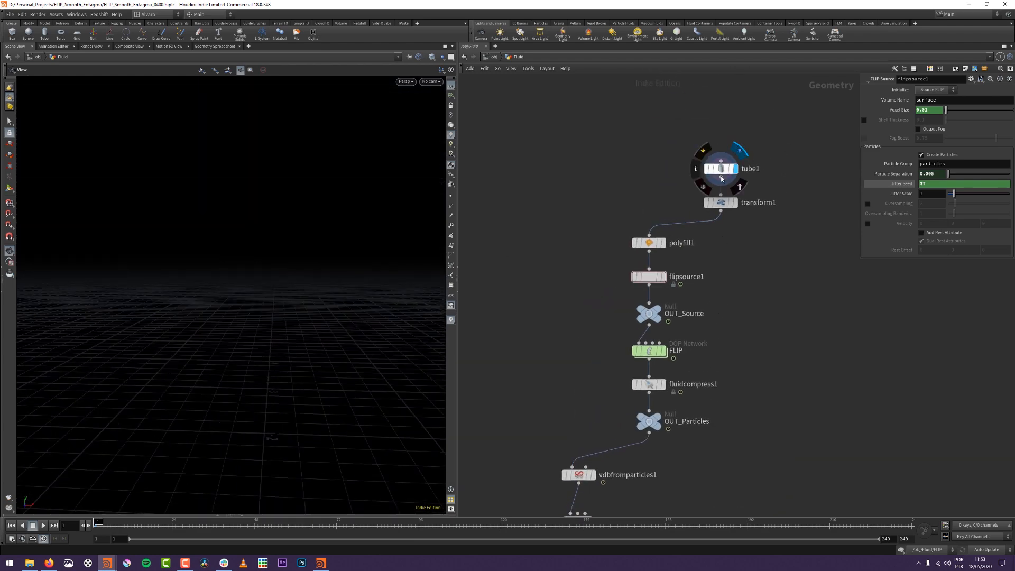
mouse_move(721, 202)
left_click(739, 186)
middle_click_drag(750, 293, 768, 198)
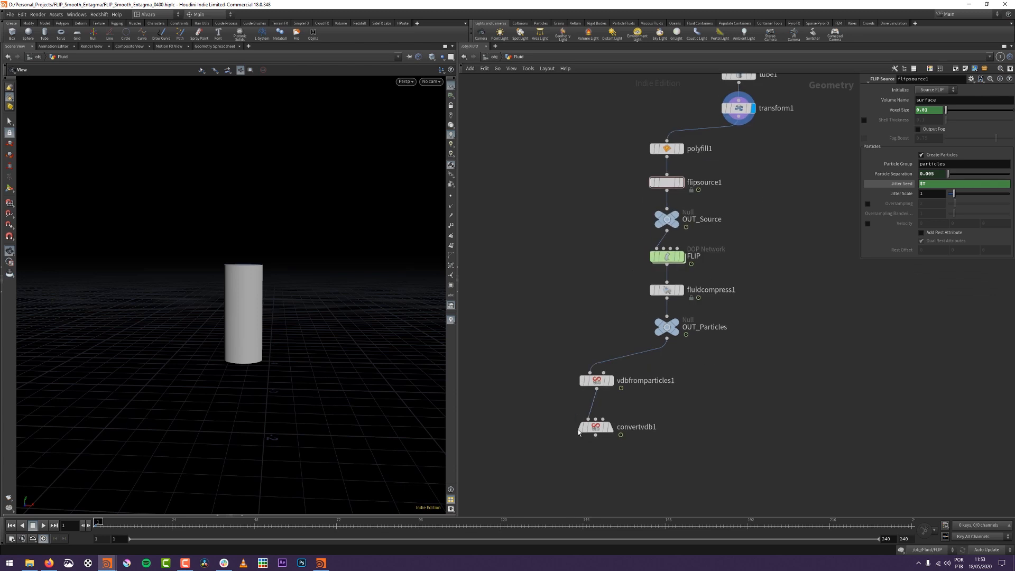
left_click(609, 427)
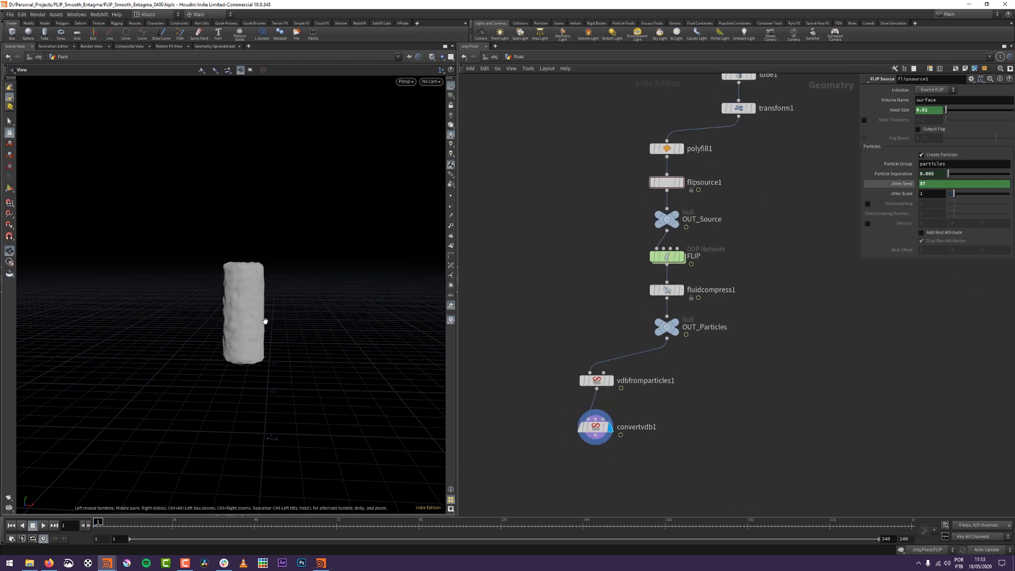
middle_click_drag(720, 112, 702, 136)
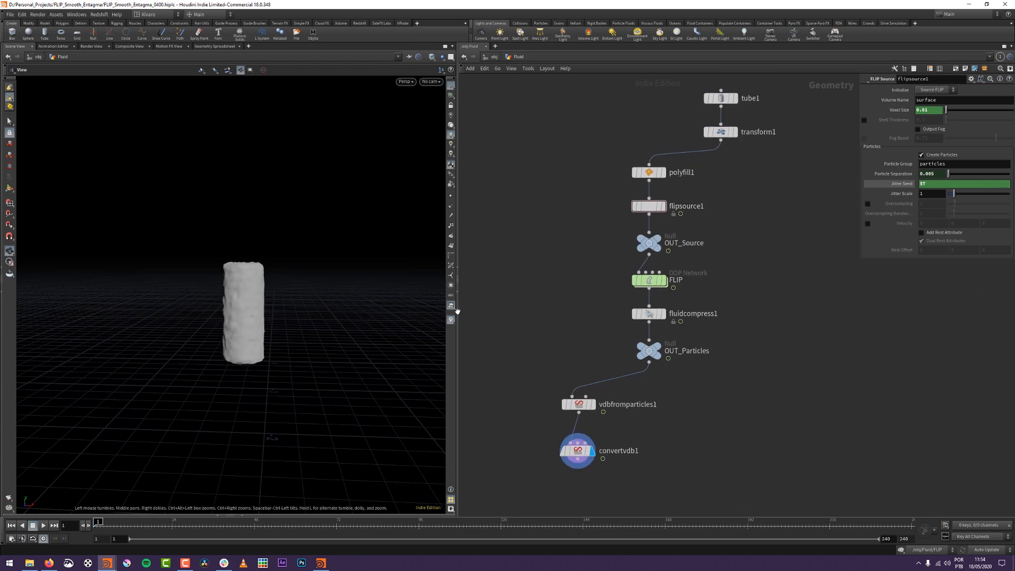
Play the higher-resolution simulation from frame 1 to check how the stream coils.
middle_click_drag(561, 411, 587, 299)
right_click_drag(254, 215, 287, 227)
middle_click_drag(288, 227, 272, 136)
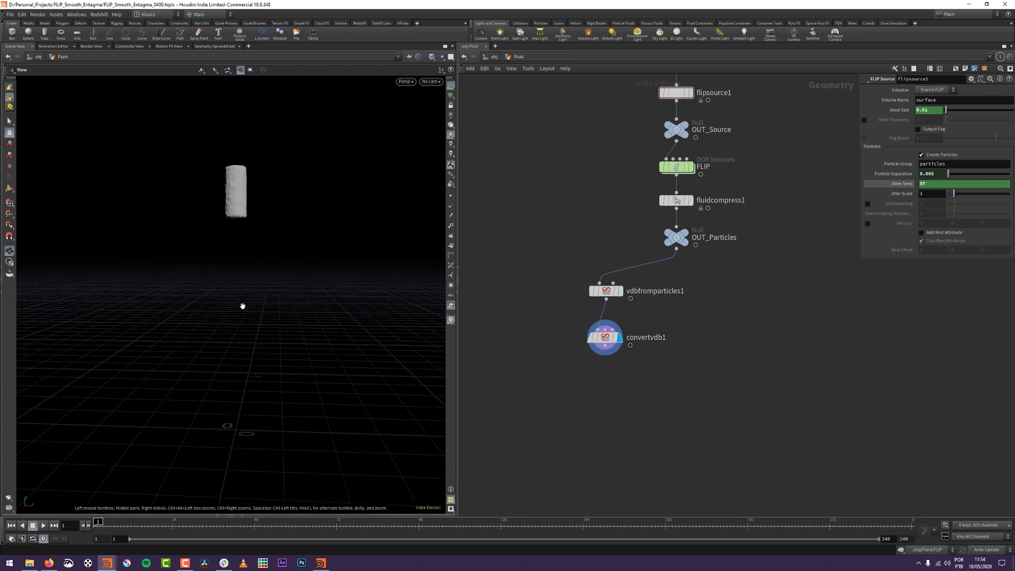
left_click_drag(243, 306, 240, 312)
middle_click_drag(633, 404, 626, 405)
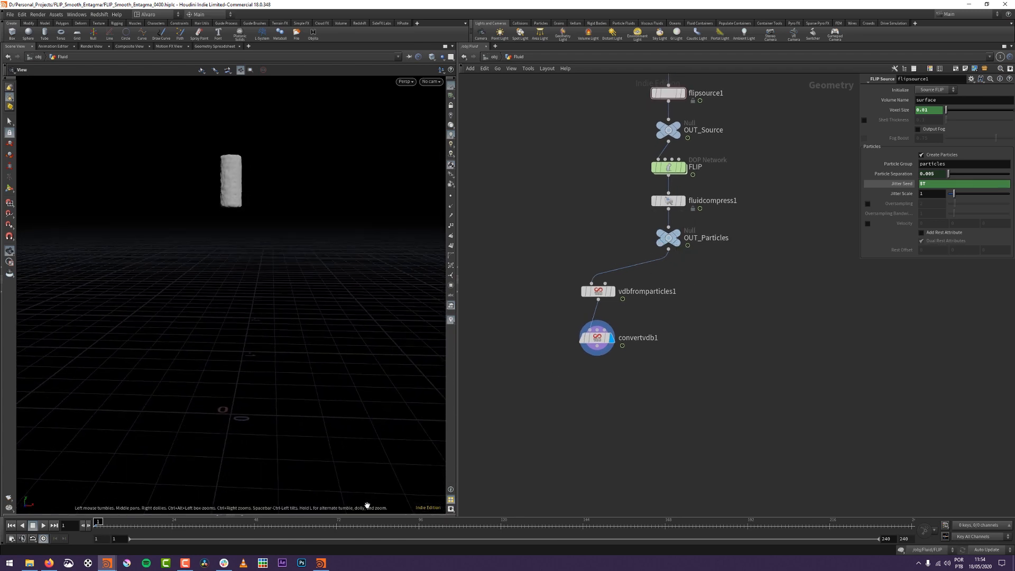
left_click(677, 237)
key("Up")
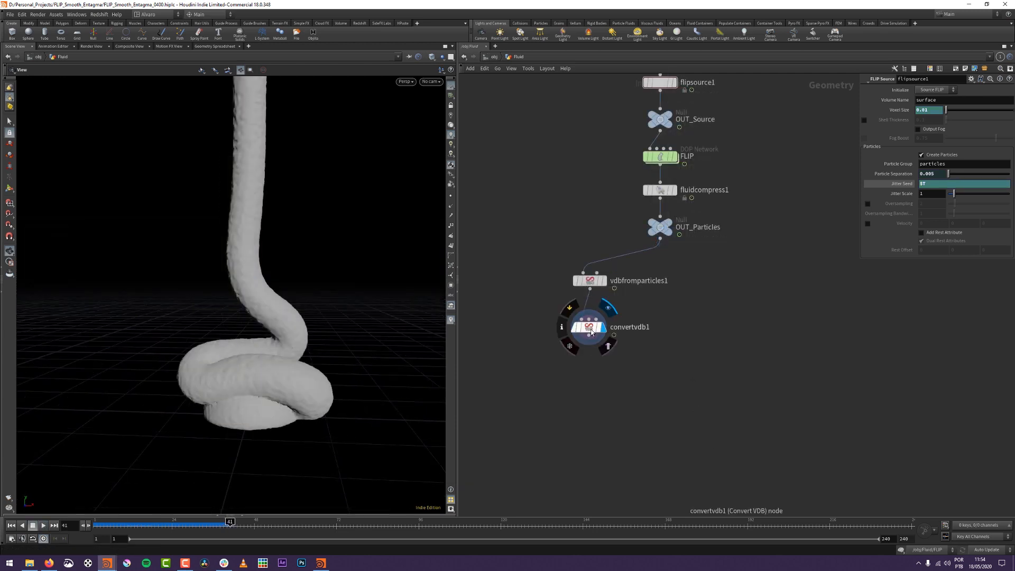
Insert a VDB Reshape SDF node between vdbfromparticles1 and convertvdb1, and set its operation to Close.
left_click_drag(590, 328, 591, 412)
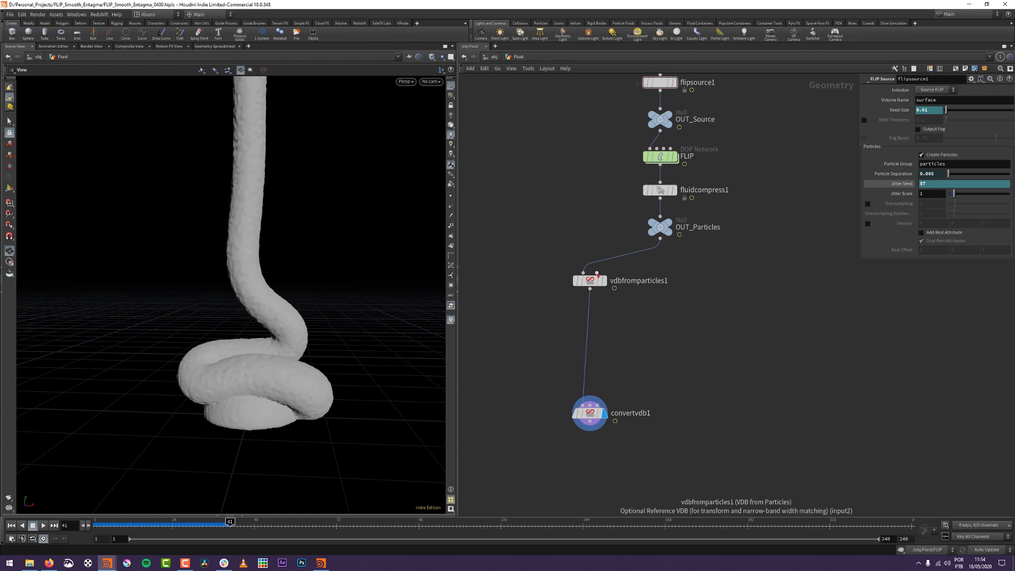
key("Tab")
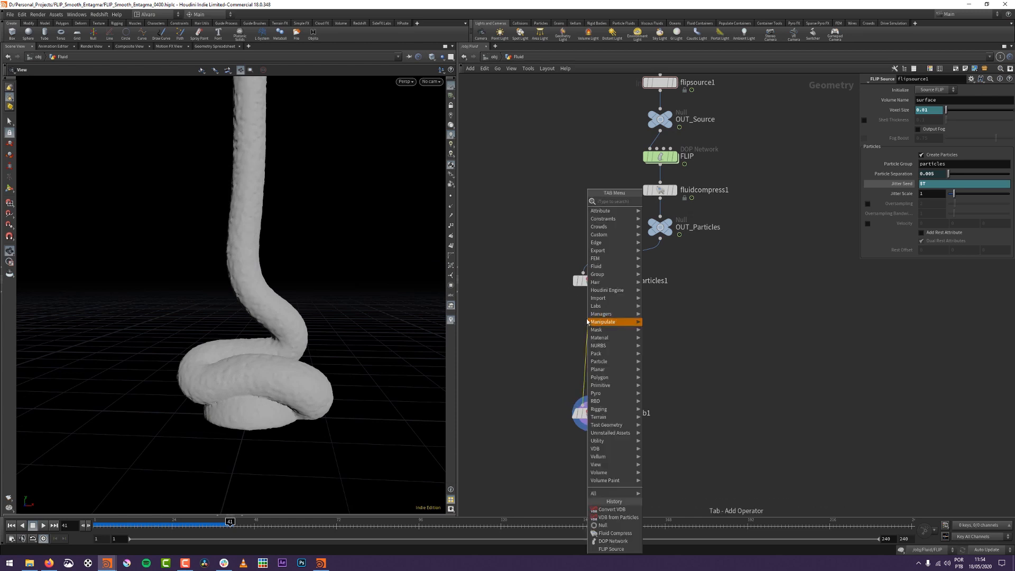
type("vdbre")
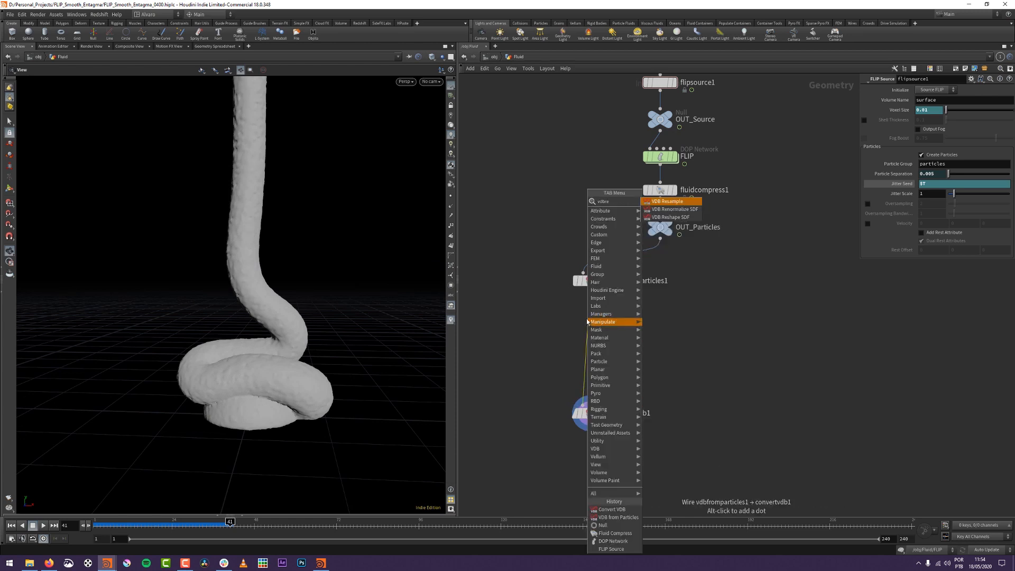
key("Down")
key("Down")
key("Return")
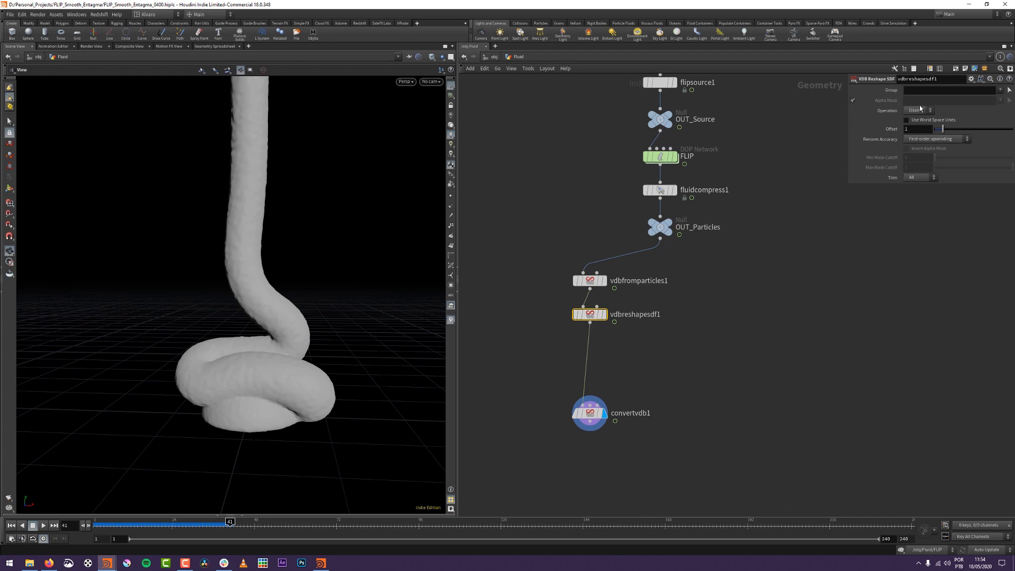
left_click(918, 110)
left_click(913, 138)
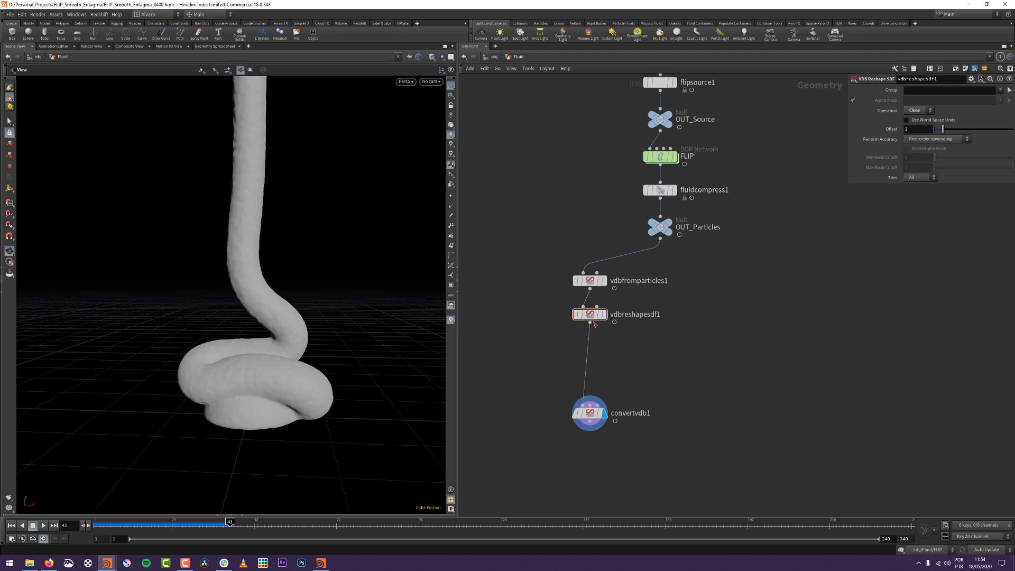
Move vdbreshapesdf1 aside and add a second VDB Reshape SDF branching from the output of vdbfromparticles1.
left_click_drag(589, 316, 525, 349)
left_click(569, 331)
key("Escape")
left_click(590, 288)
key("Tab")
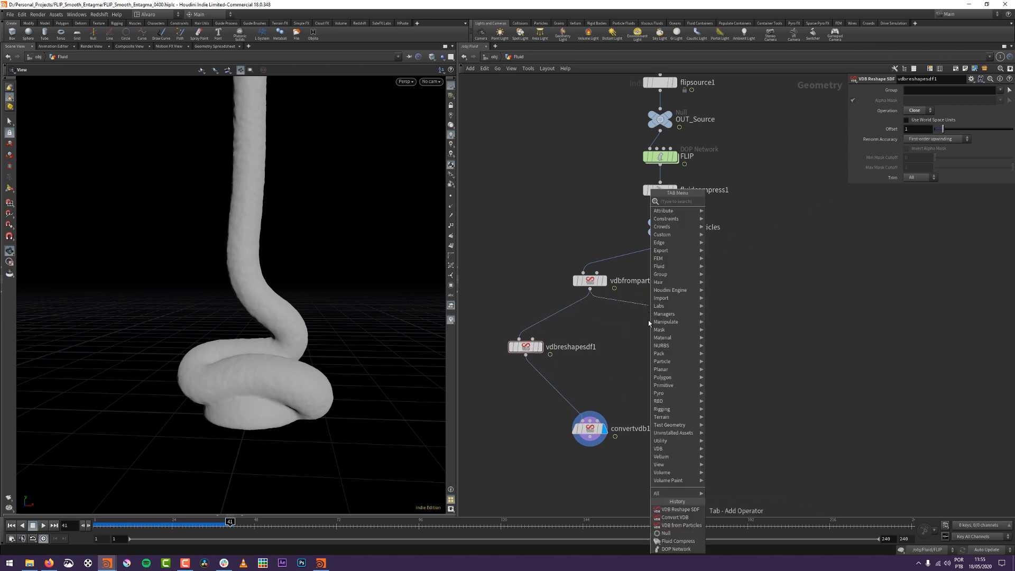
type("vdbre")
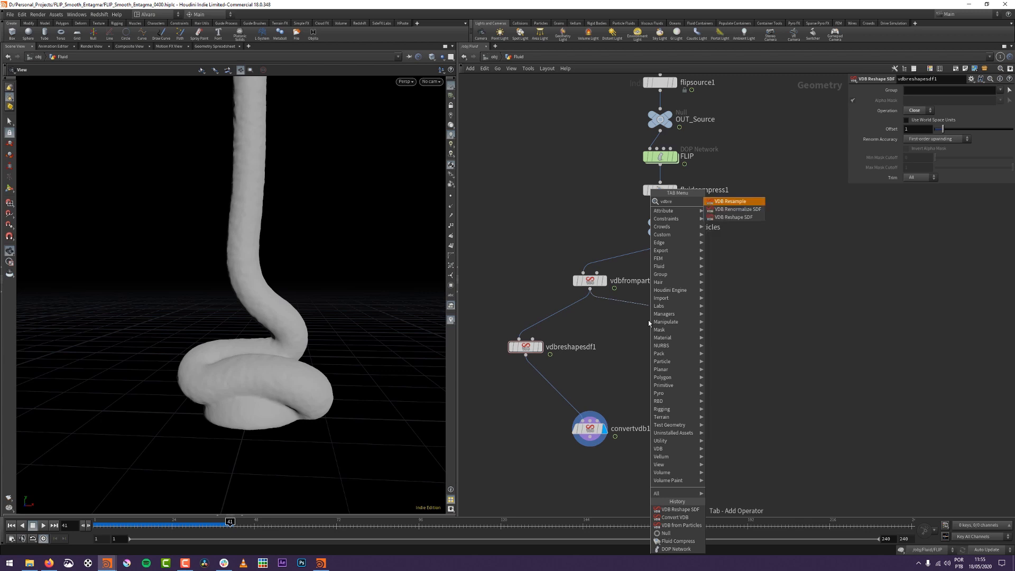
key("Down")
key("Down")
key("Return")
left_click(648, 317)
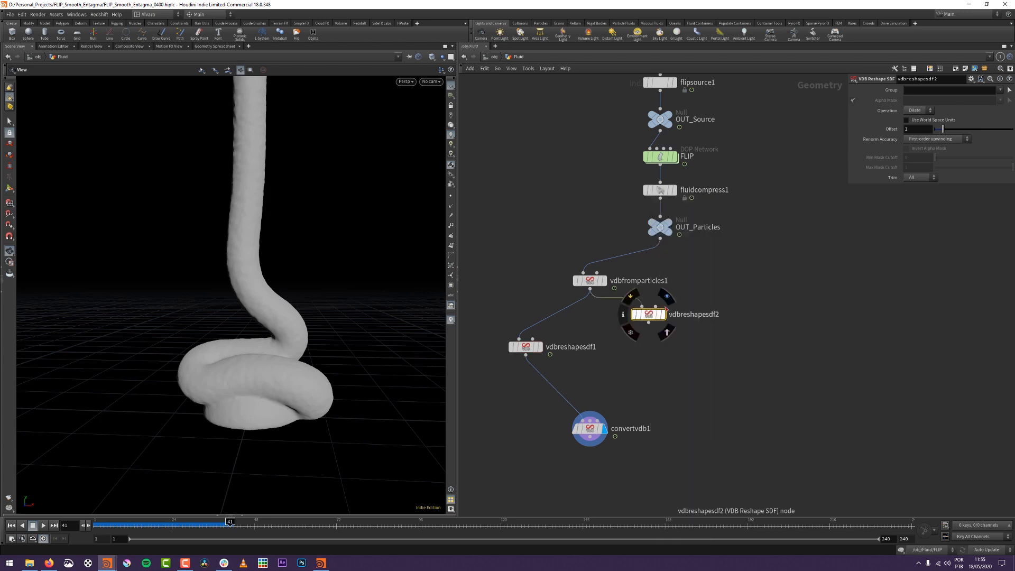
Display vdbreshapesdf2, place a copy of it directly below in the same branch, and set the copy's operation to Erode.
left_click(663, 314)
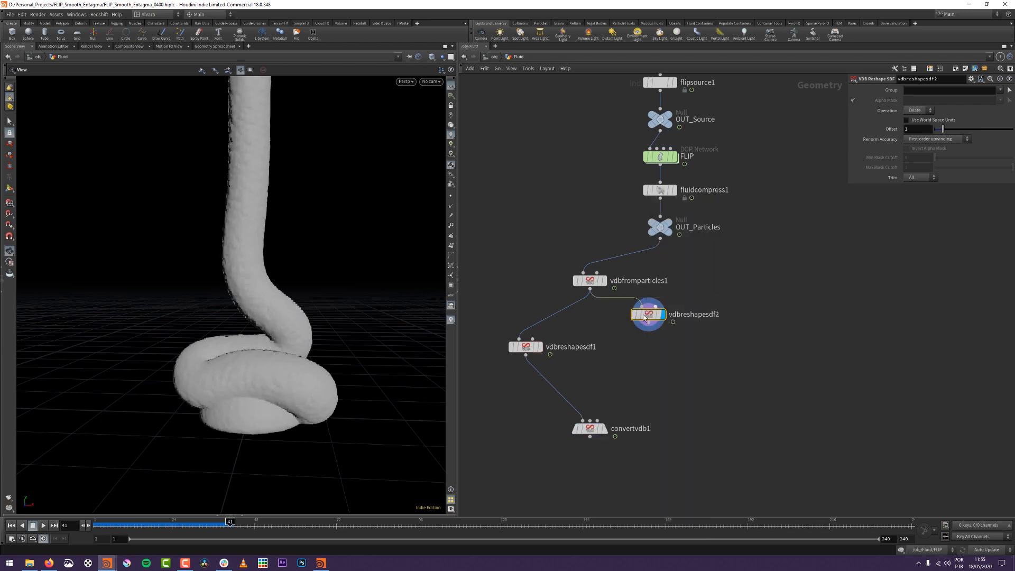
left_click_drag(644, 317, 641, 347, "alt")
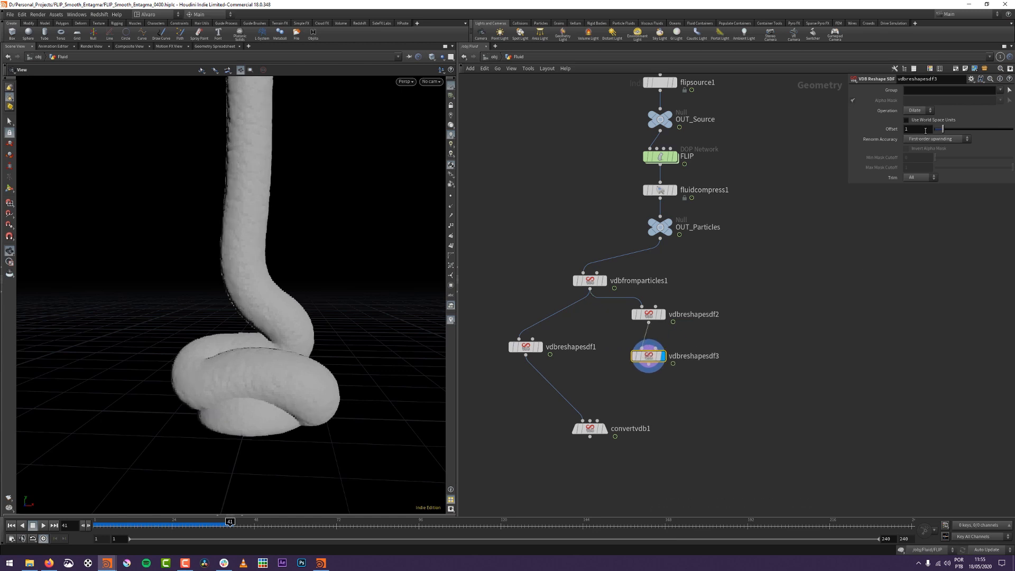
left_click(918, 110)
left_click(913, 126)
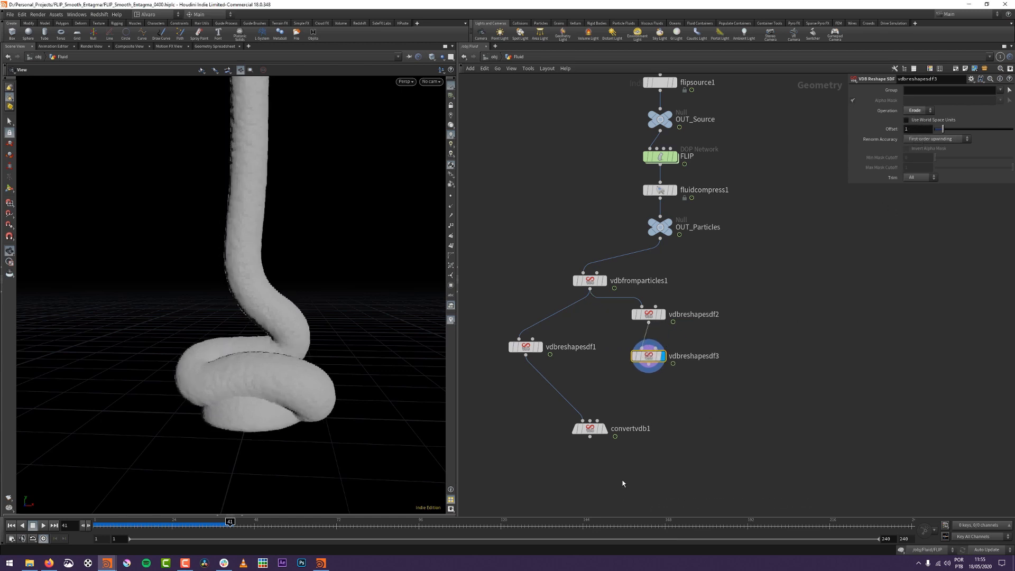
Feed convertvdb1 from vdbreshapesdf3 and display it to compare the mesh, and reconnect vdbreshapesdf1 as its input.
left_click_drag(648, 364, 590, 421)
left_click(604, 428)
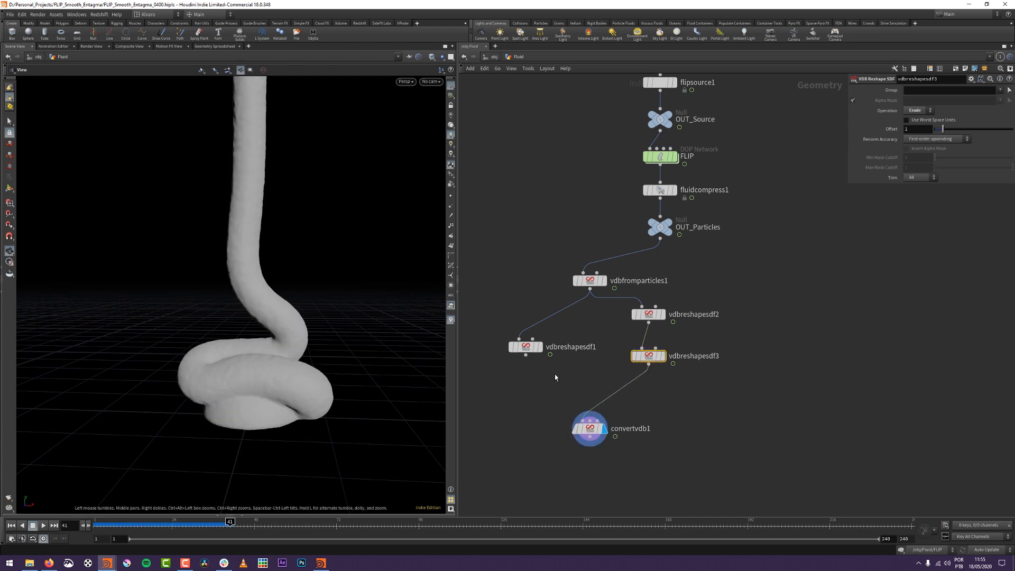
left_click(526, 356)
left_click(578, 418)
Move vdbreshapesdf3 down and insert a VDB Smooth SDF node between vdbreshapesdf2 and vdbreshapesdf3.
left_click_drag(649, 355, 648, 386)
key("Tab")
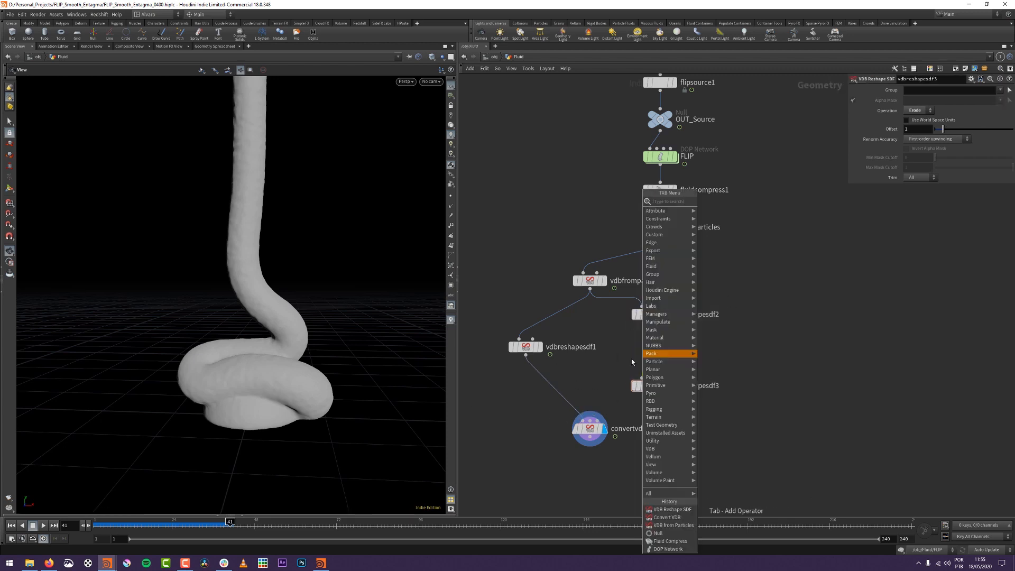
type("vdbsmo")
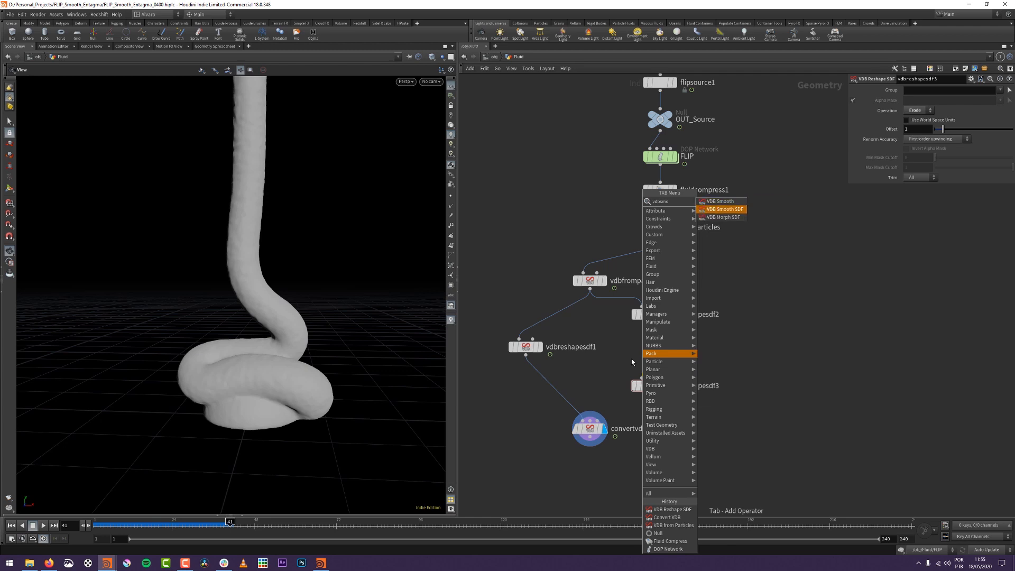
key("Down")
key("Up")
key("Return")
left_click(631, 358)
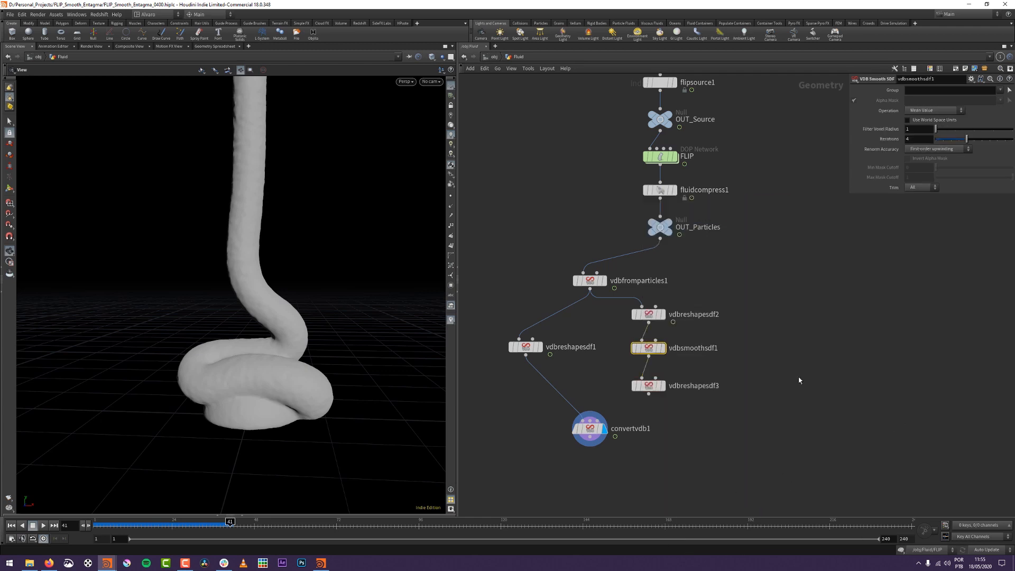
Delete the side branch of vdbreshapesdf2, vdbsmoothsdf1 and vdbreshapesdf3, and inspect the remaining mesh.
left_click_drag(732, 292, 631, 409)
key("Delete")
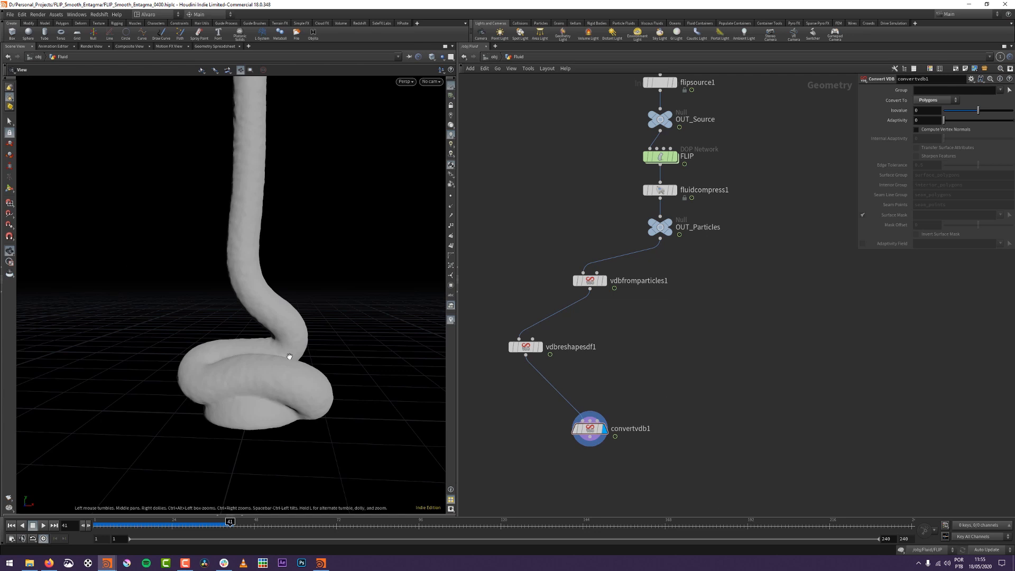
left_click_drag(304, 317, 288, 299)
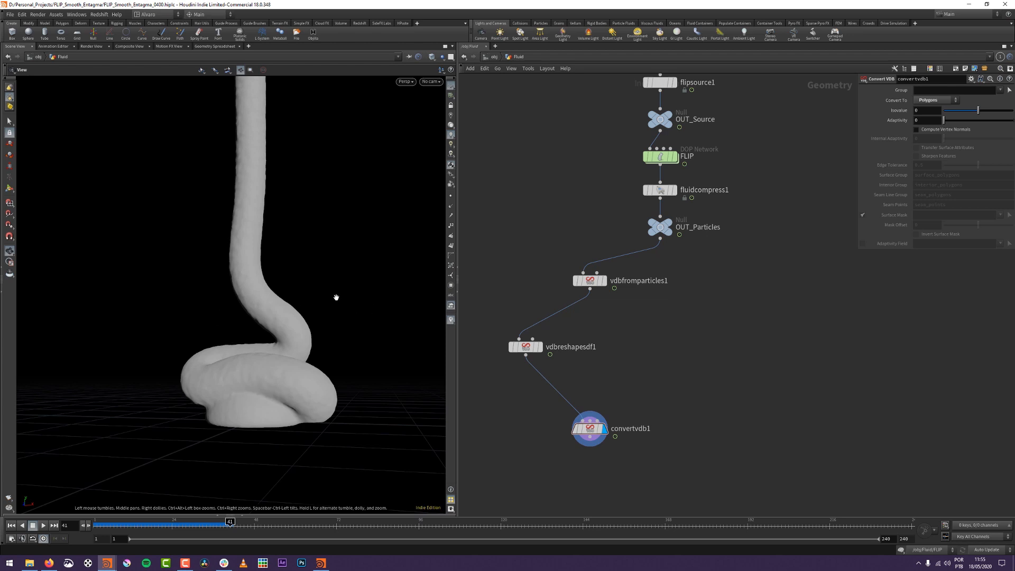
Move the vdbreshapesdf1 node up toward vdbfromparticles1 and open the search for adding a node.
mouse_move(520, 342)
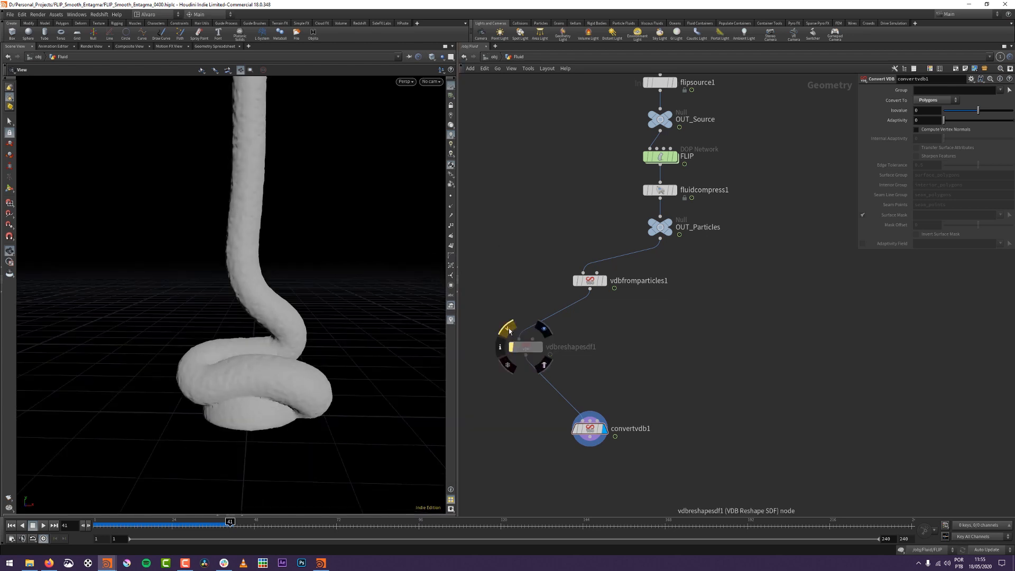
left_click_drag(525, 347, 530, 328)
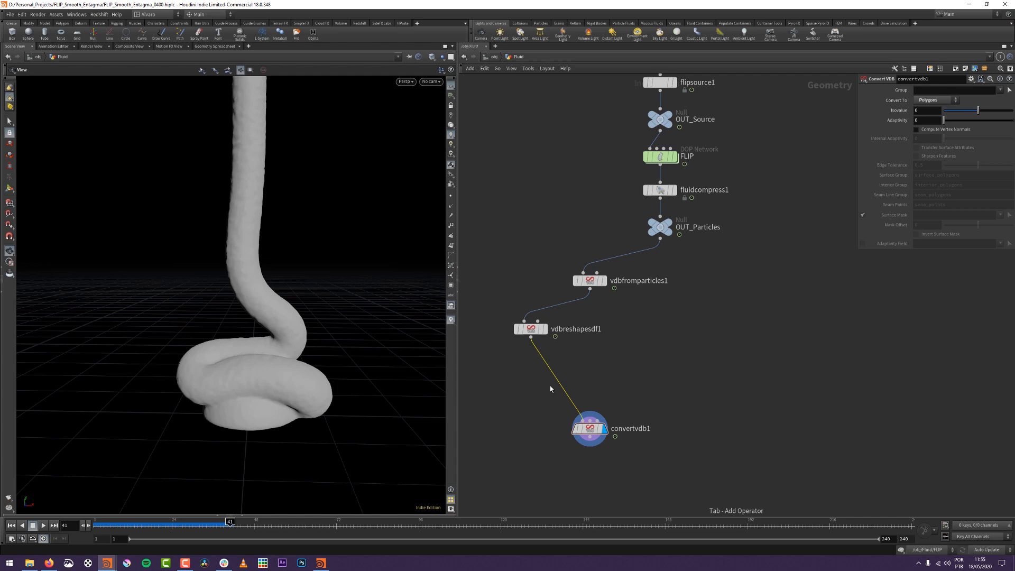
key("Tab")
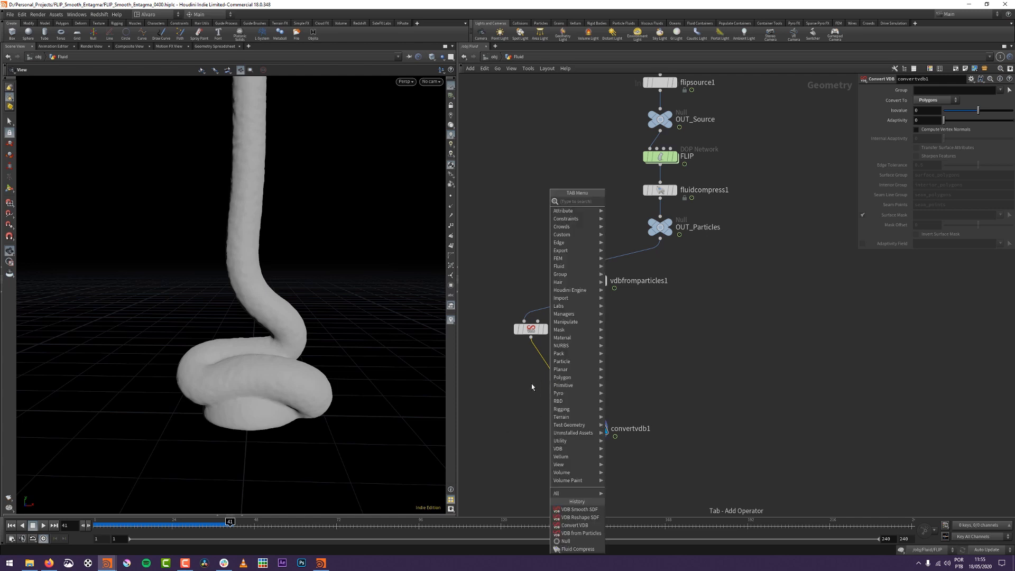
type("vdbfrom")
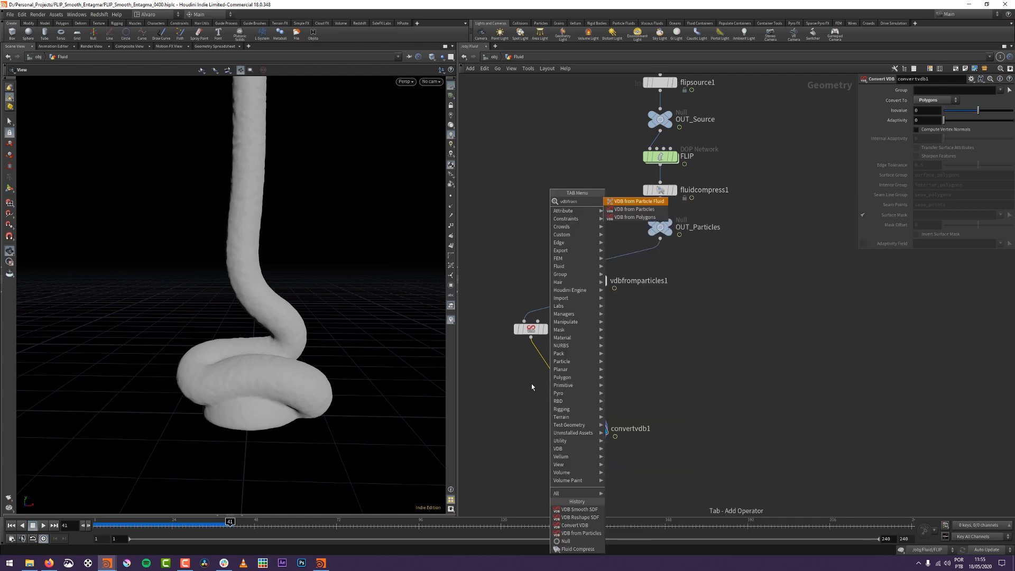
key("BackSpace")
key("BackSpace")
key("BackSpace")
key("BackSpace")
key("BackSpace")
key("BackSpace")
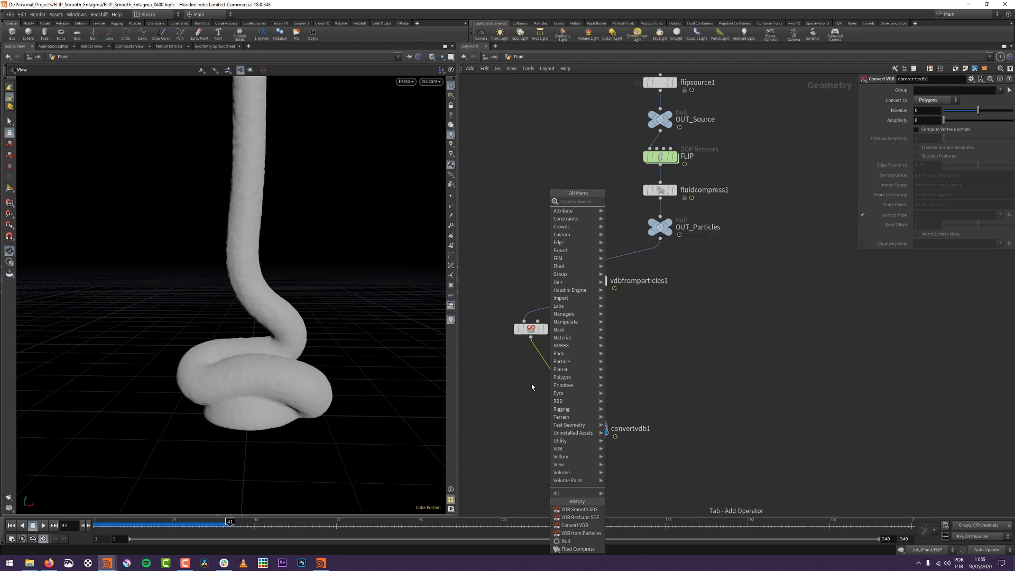
Insert a VDB Smooth SDF node between vdbreshapesdf1 and convertvdb1.
type("vdbsmo")
key("Down")
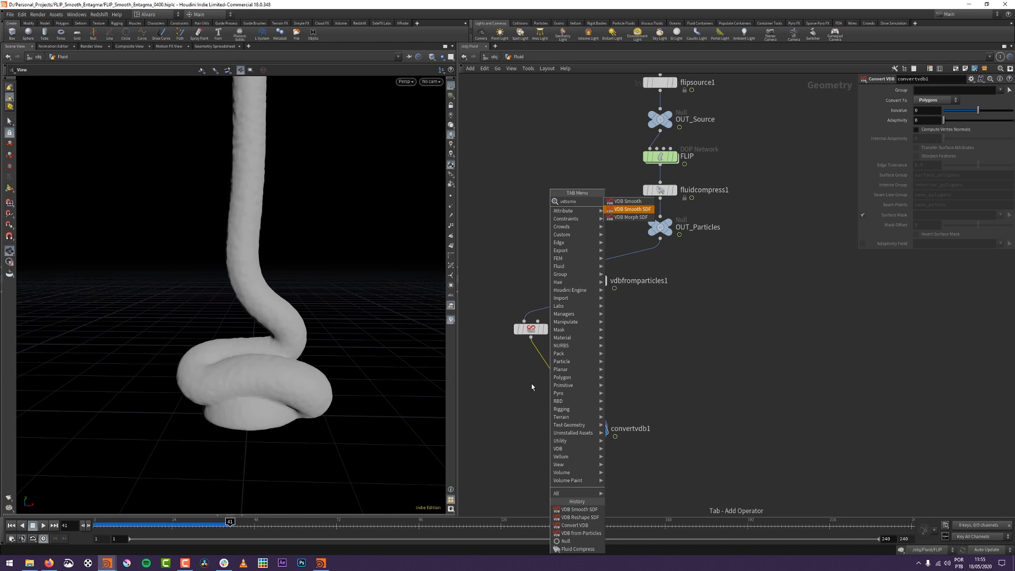
key("Up")
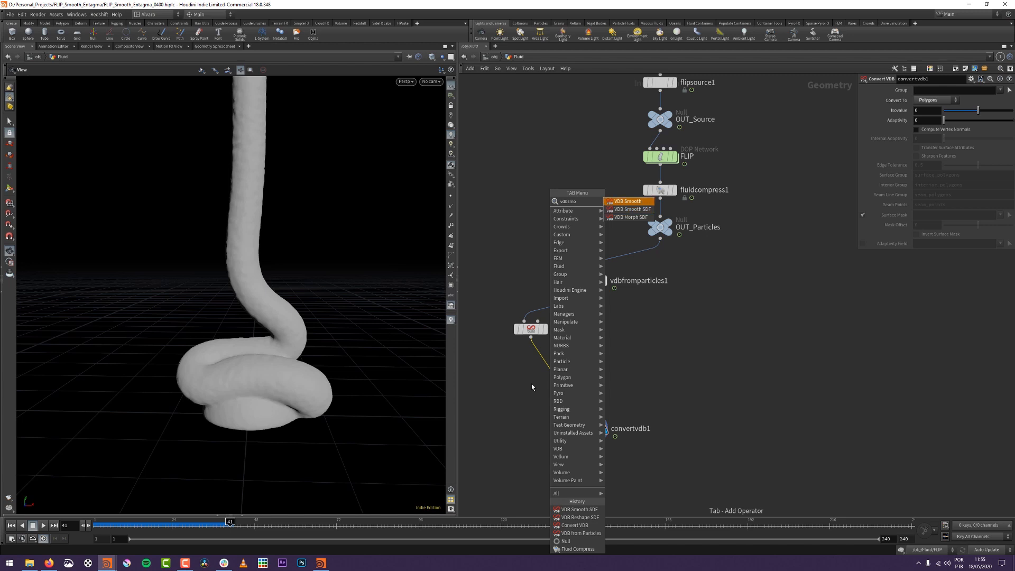
key("Down")
key("Return")
left_click(531, 386)
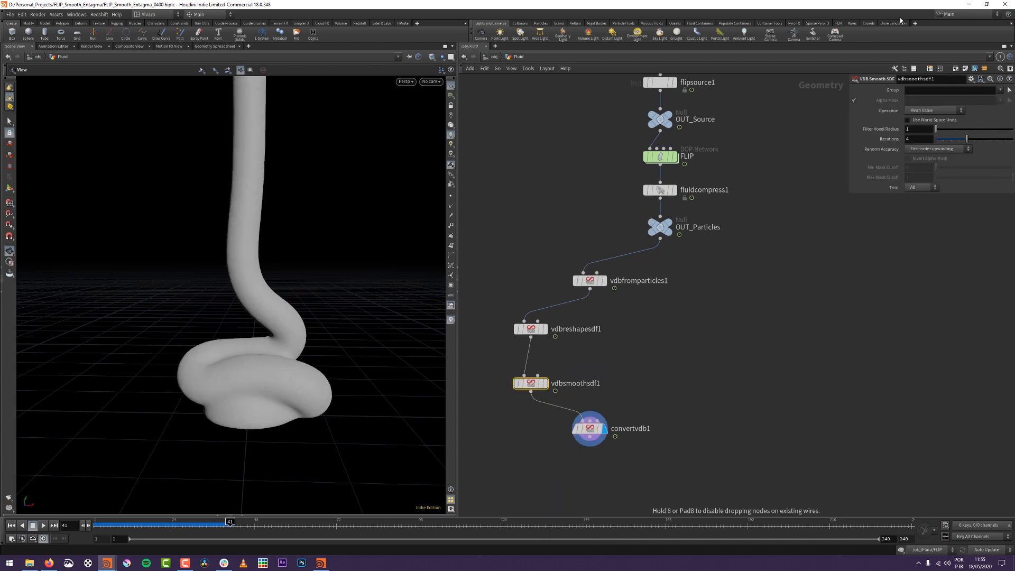
Try the Mean Curvature Flow, Gaussian and Mean Value operations on the smoothing node and keep Mean Curvature Flow.
left_click(920, 110)
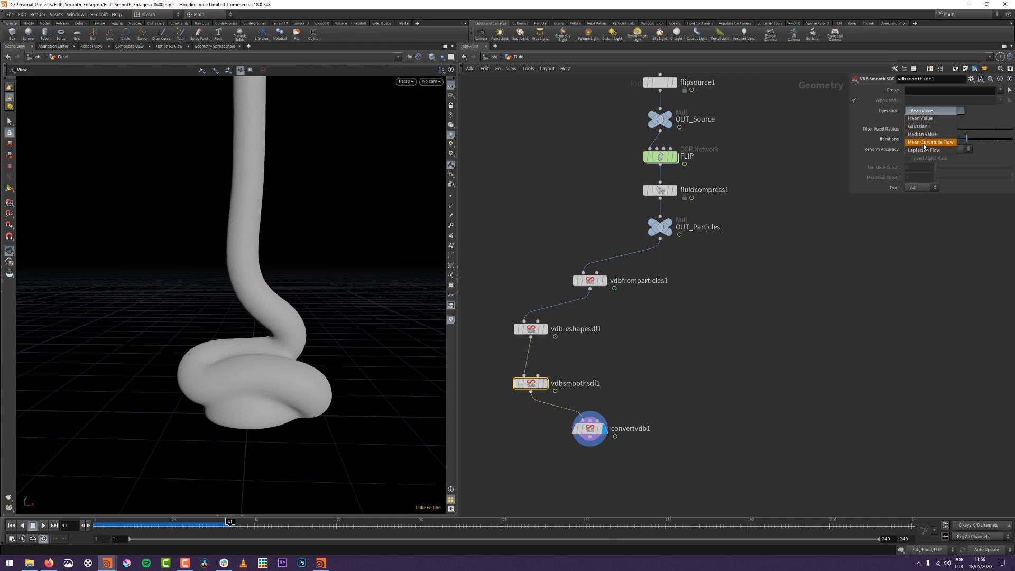
left_click(924, 142)
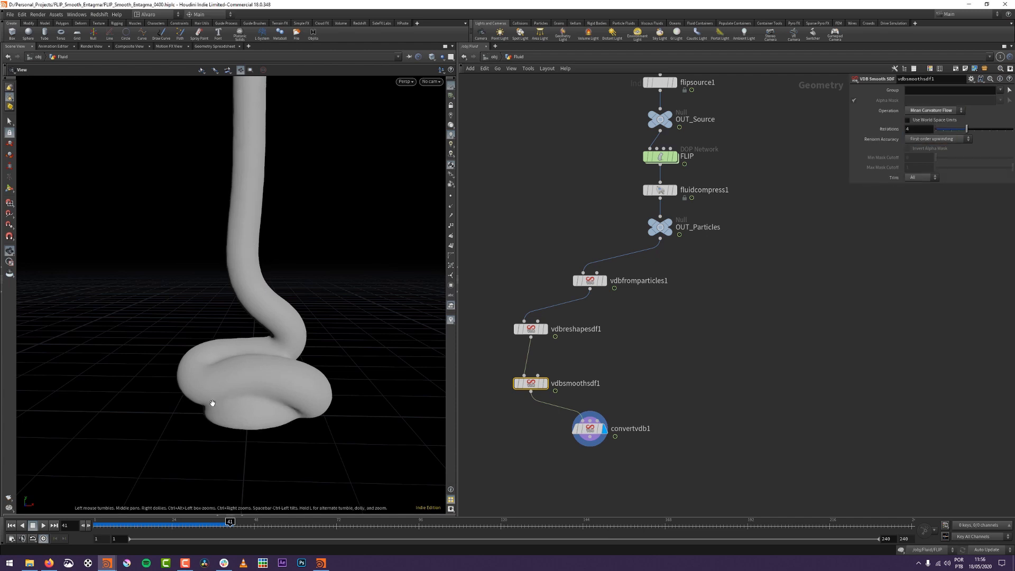
left_click(931, 111)
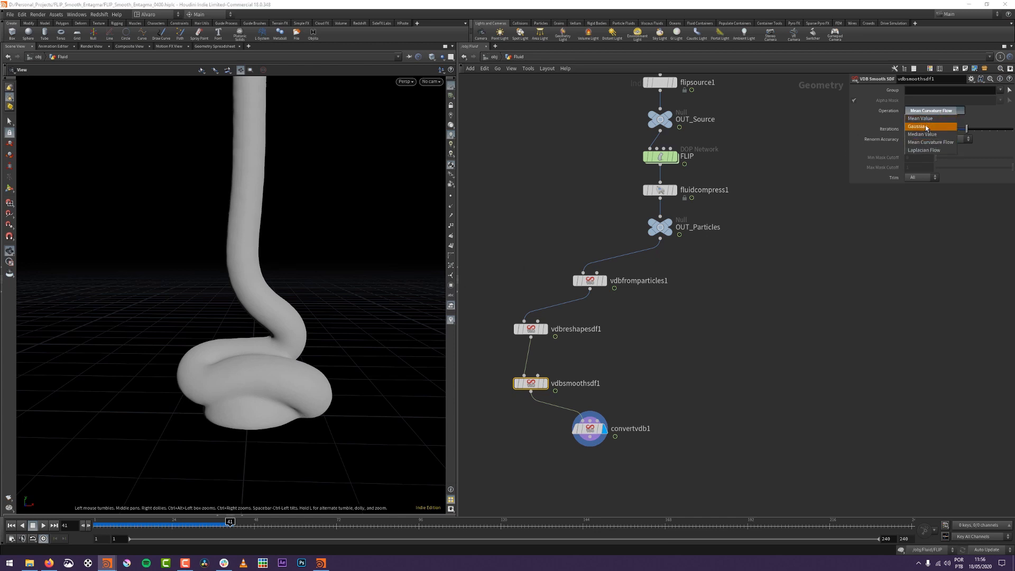
left_click(926, 127)
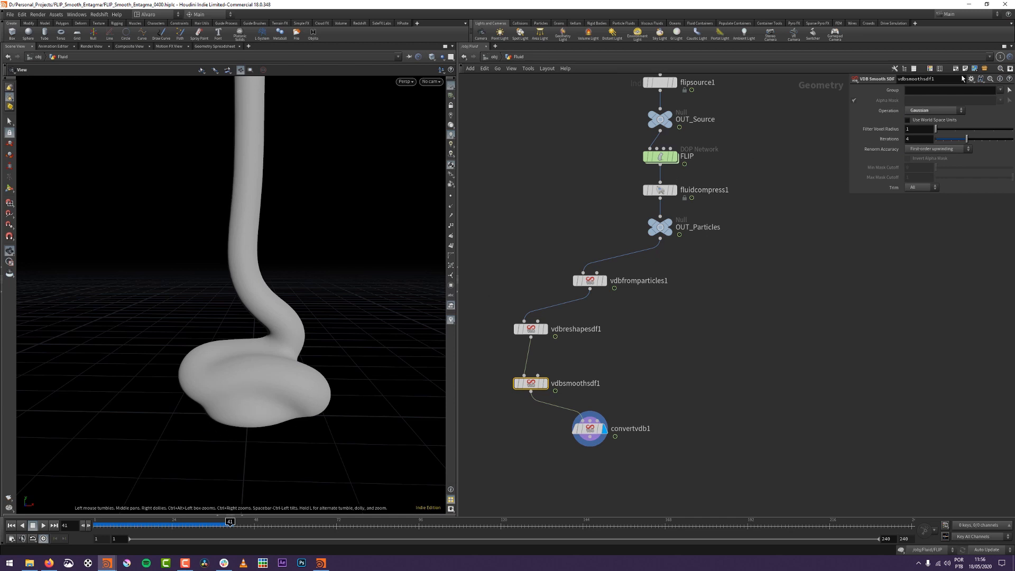
left_click(923, 110)
left_click(920, 118)
left_click(924, 110)
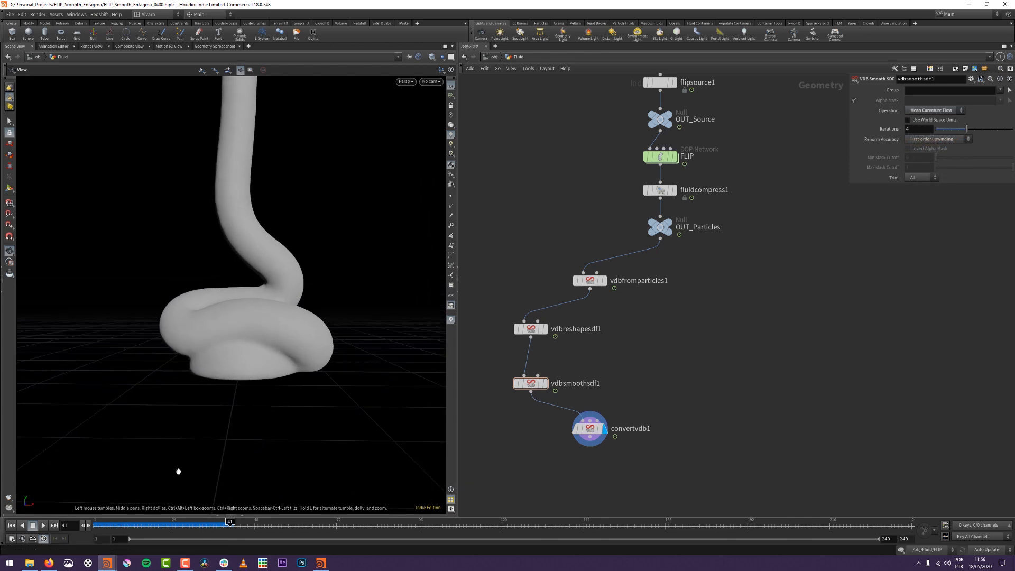
Play the fluid simulation from the first frame and stop it at about frame 45.
middle_click_drag(709, 343, 718, 384)
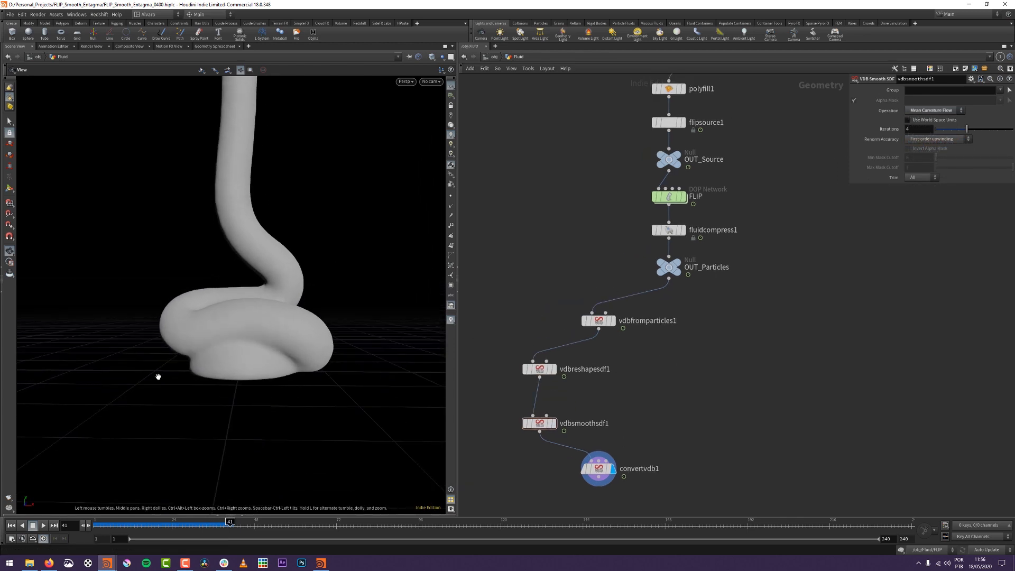
key("ctrl+Up")
key("Up")
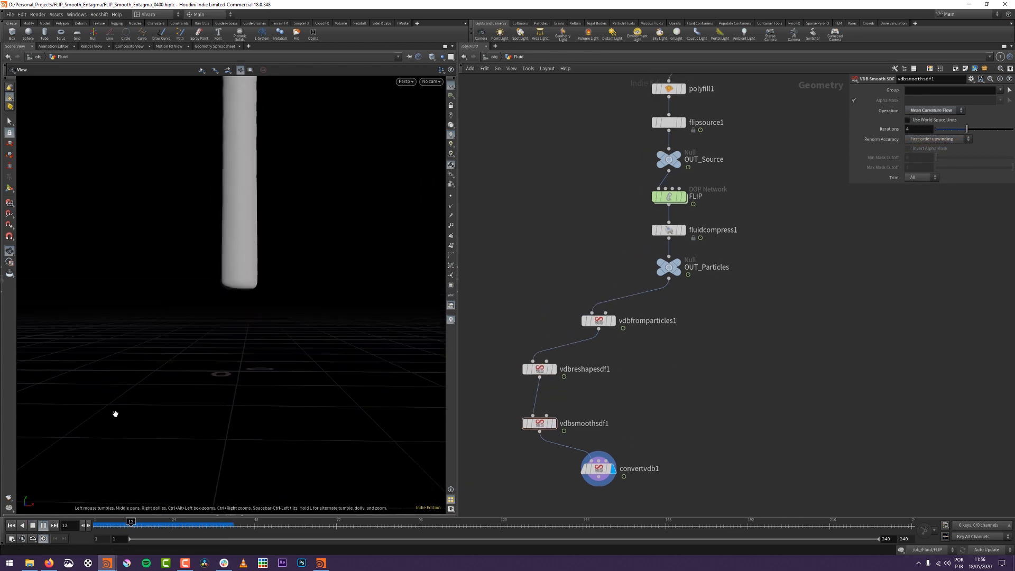
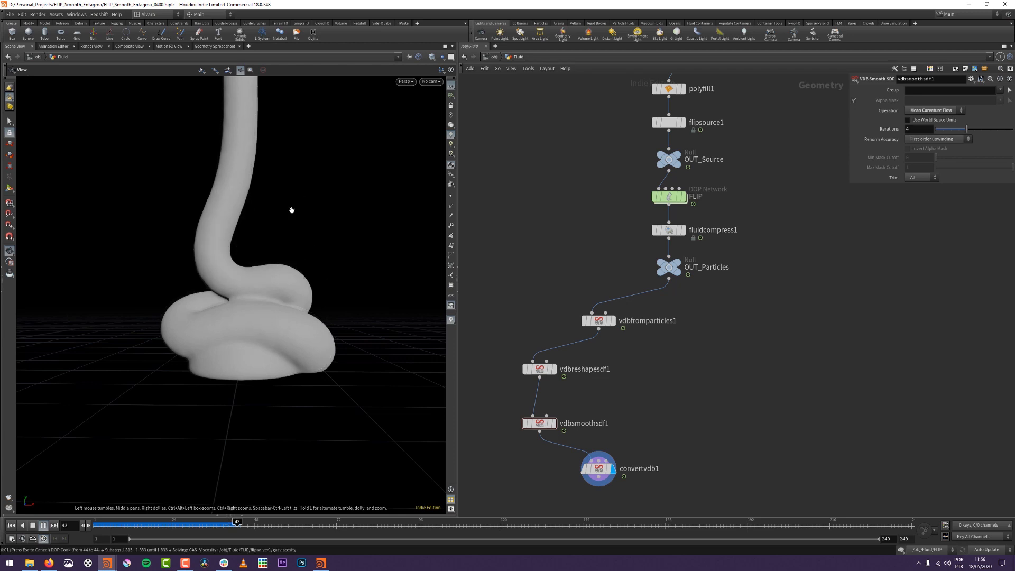
key("Escape")
left_click_drag(239, 289, 213, 331)
scroll(212, 363, "down", 4)
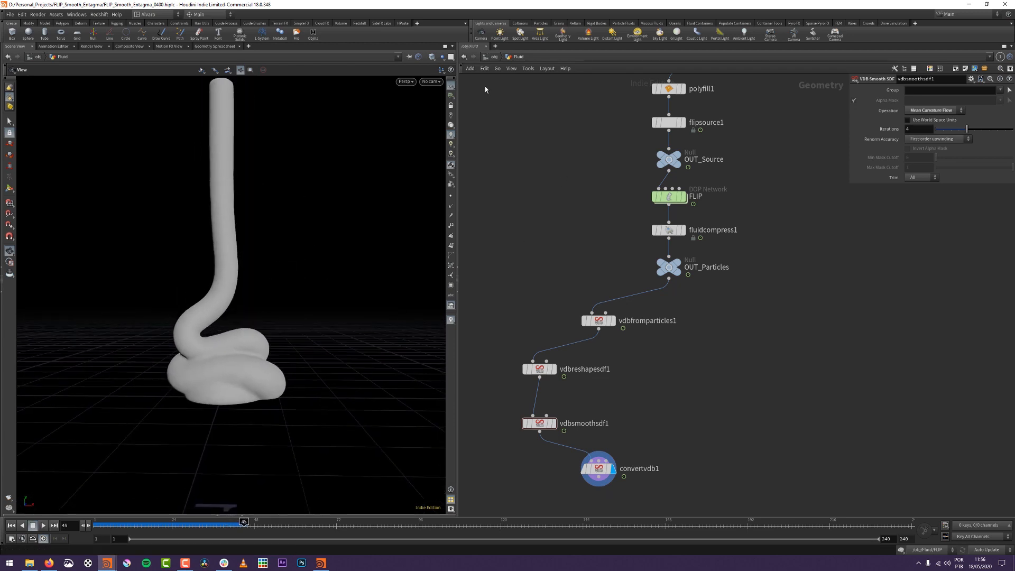
Add a sky light at the object level and set its sun's Y rotation to 110.
key("u")
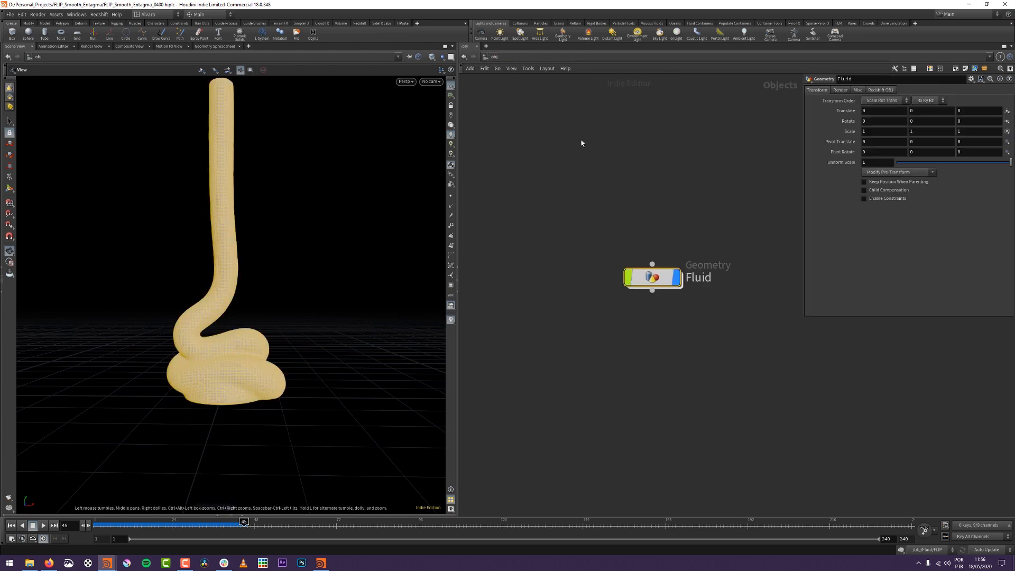
left_click(659, 35)
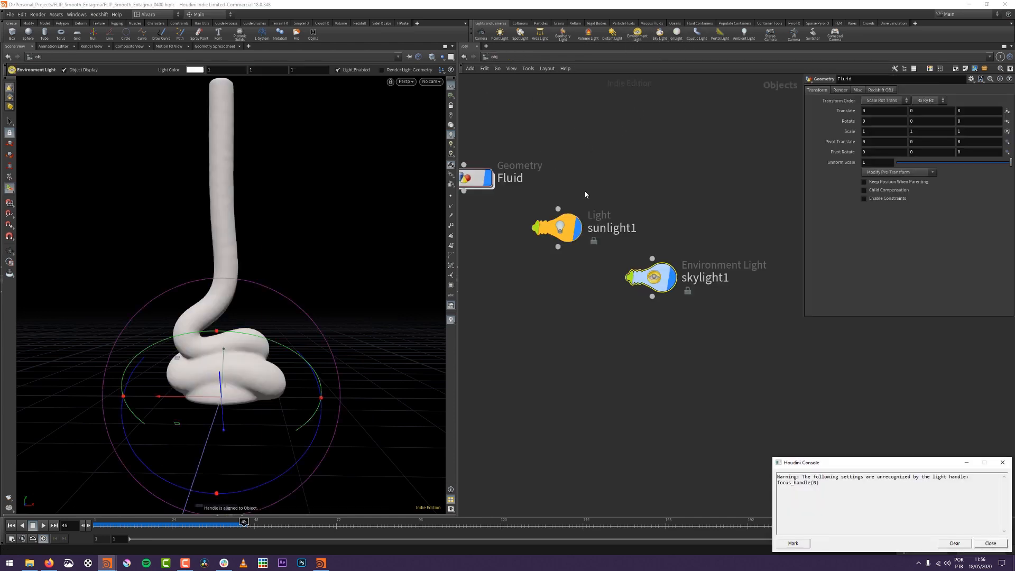
left_click(660, 276)
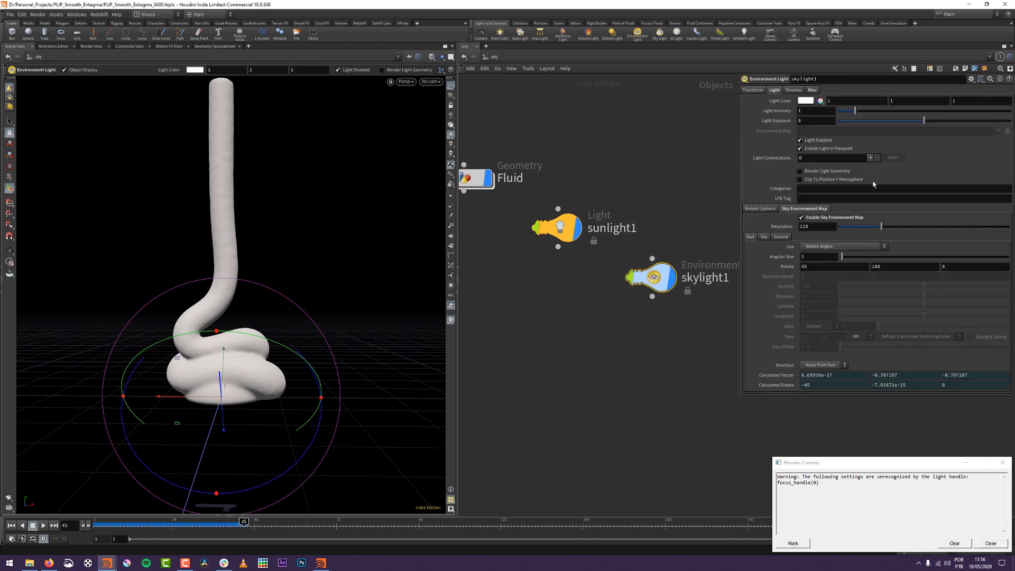
left_click_drag(322, 316, 296, 319, "alt")
middle_click_drag(888, 264, 834, 252)
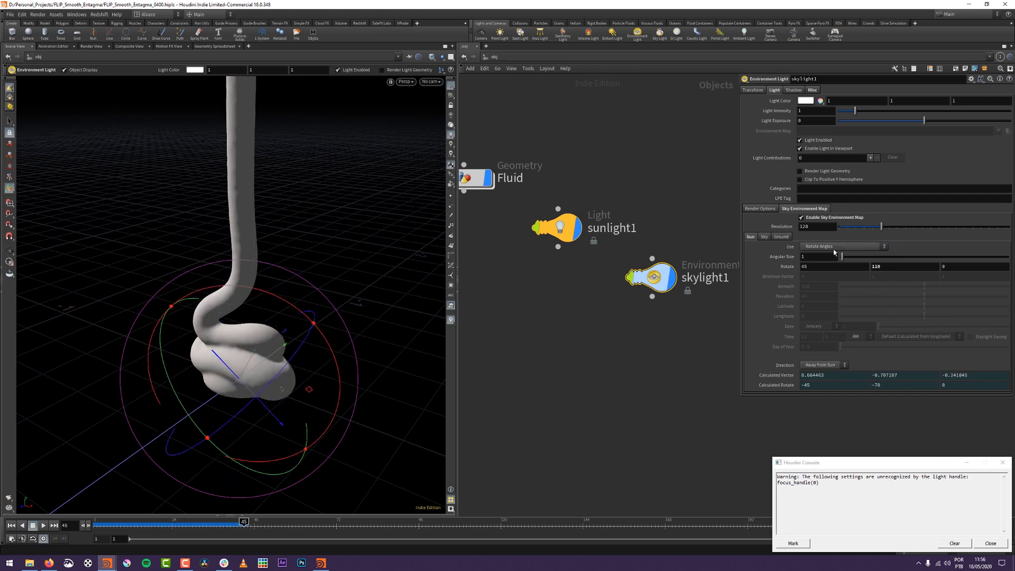
Examine the smoothness of the coiled fluid surface up close under the new lighting.
right_click_drag(191, 390, 310, 315, "alt")
left_click_drag(310, 314, 294, 286, "alt")
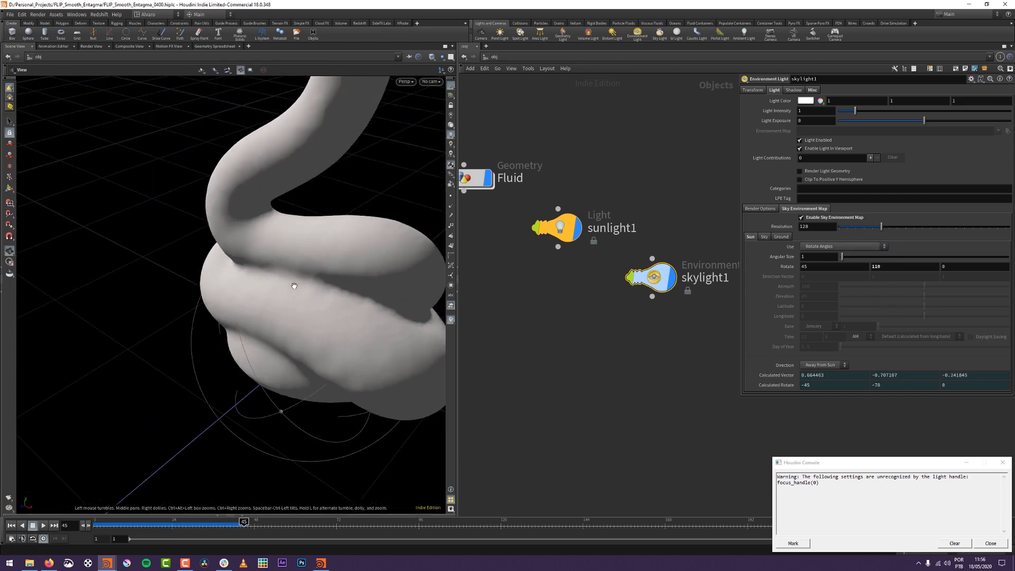
right_click_drag(294, 285, 236, 338, "alt")
left_click_drag(236, 337, 269, 306, "alt")
right_click_drag(269, 306, 265, 299, "alt")
middle_click_drag(265, 299, 233, 347, "alt")
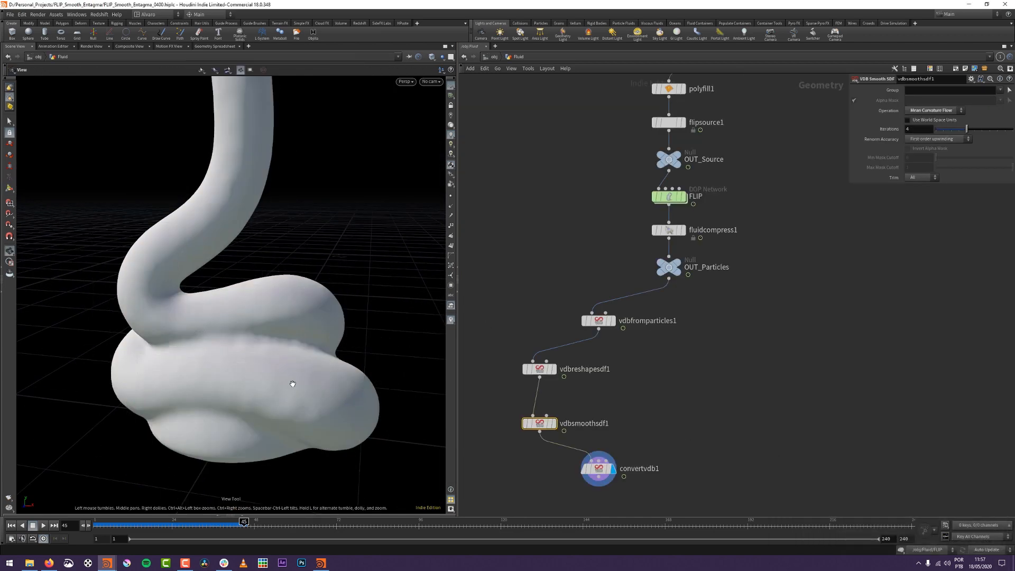
mouse_move(292, 384)
left_mouse_down("alt")
mouse_move(237, 414)
mouse_move(129, 395)
mouse_move(259, 357)
mouse_move(284, 386)
mouse_move(301, 376)
left_mouse_up("alt")
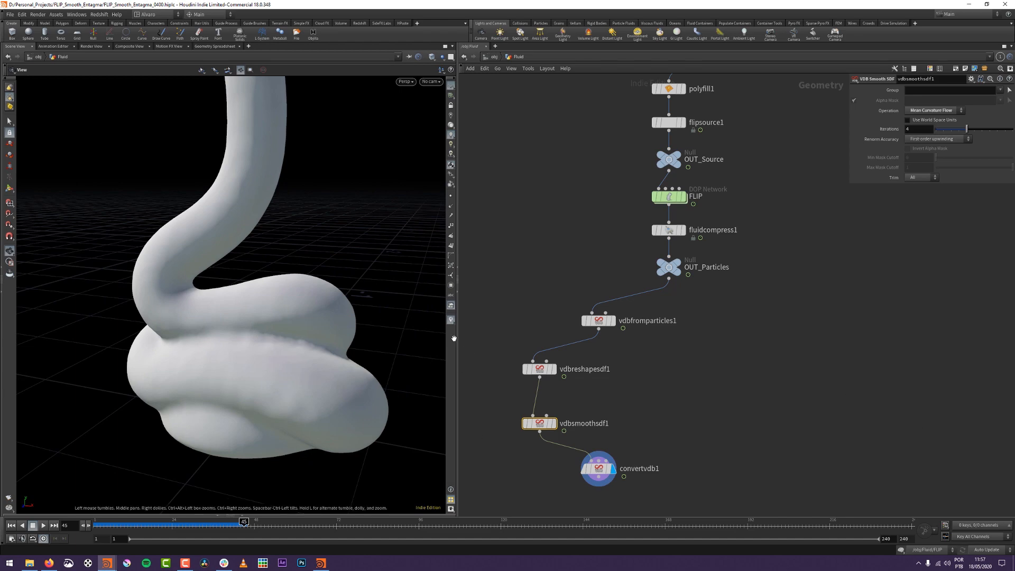
left_click_drag(234, 333, 289, 335, "alt")
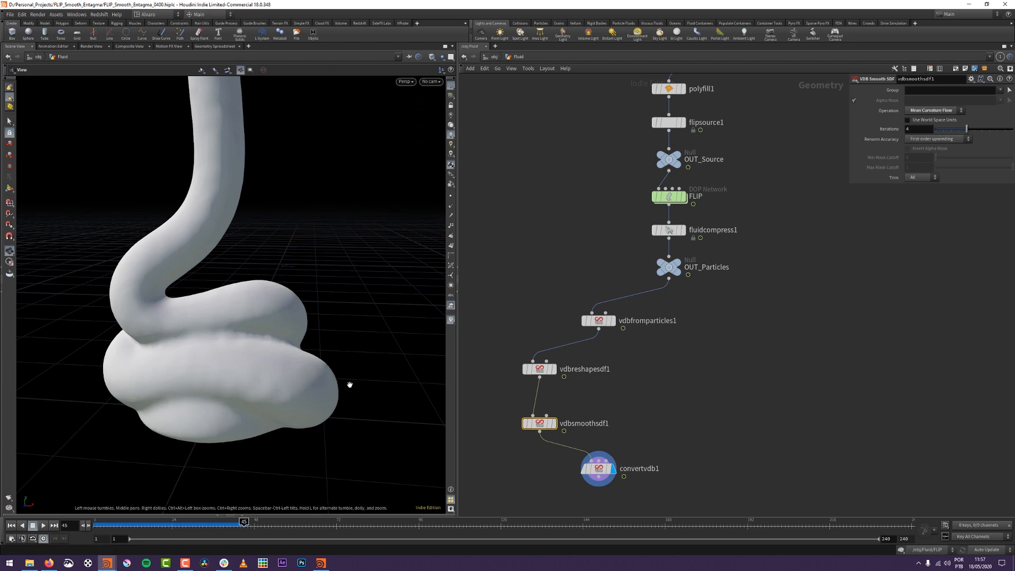
Advance the simulation to frame 72 and show the settings of the vdbfromparticles1 node.
left_click(339, 526)
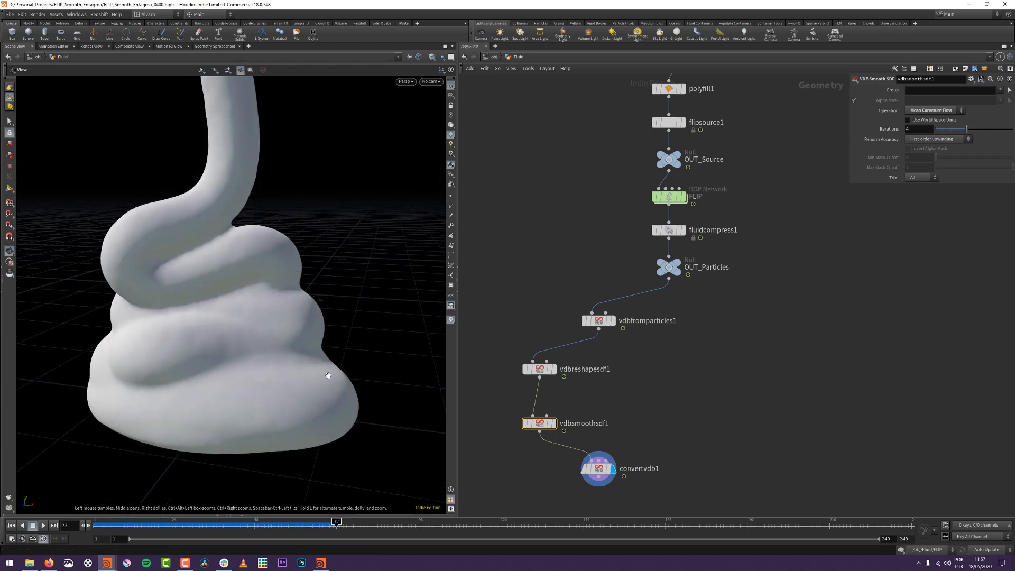
middle_click_drag(602, 375, 620, 387)
left_click_drag(560, 291, 657, 339)
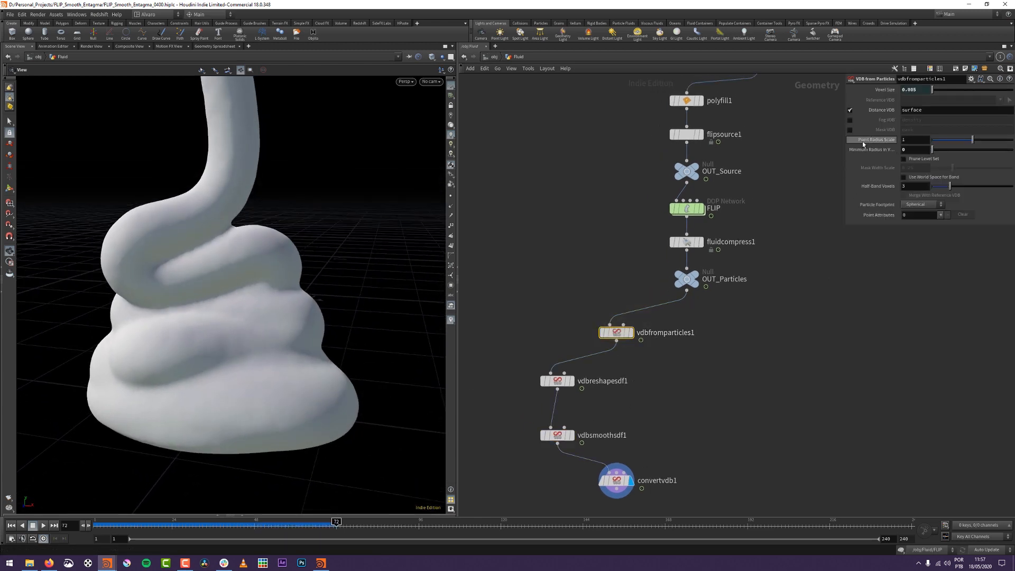
Try voxel sizes of 0.004 and 0.003 on the vdbfromparticles1 node and compare the surface detail.
left_click(911, 90)
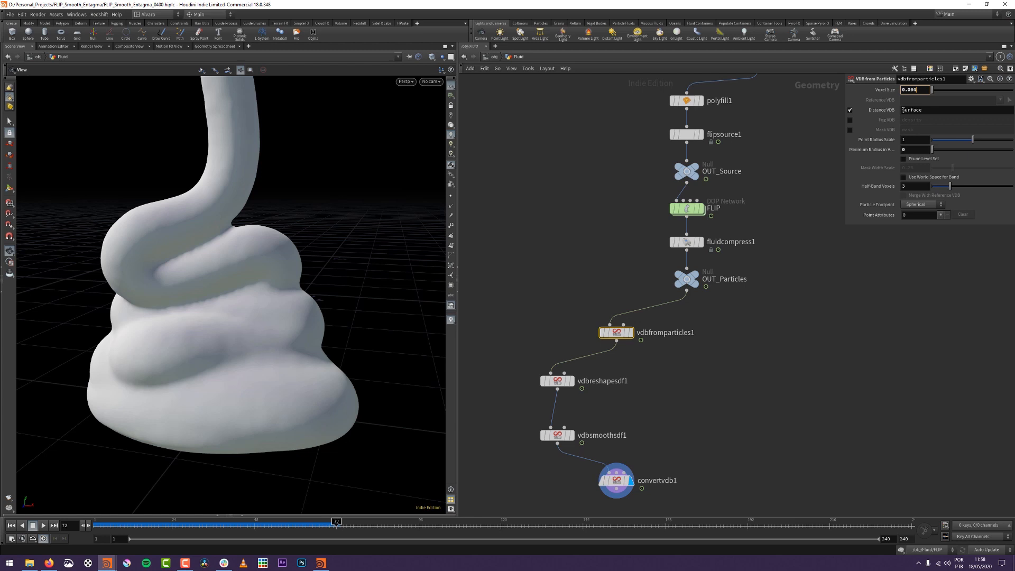
type("4")
key("Return")
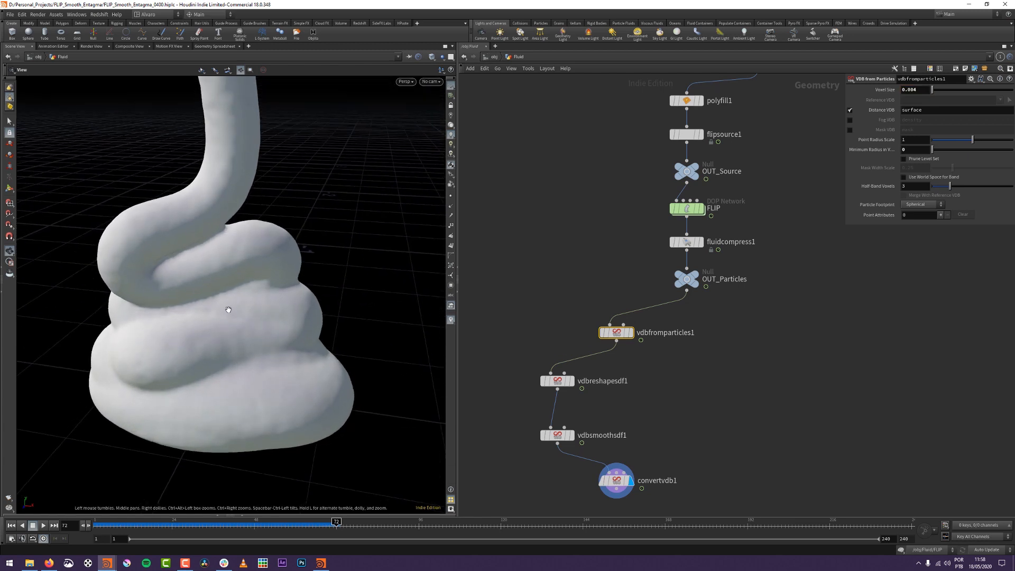
left_click(914, 89)
key("BackSpace")
type("3")
key("Return")
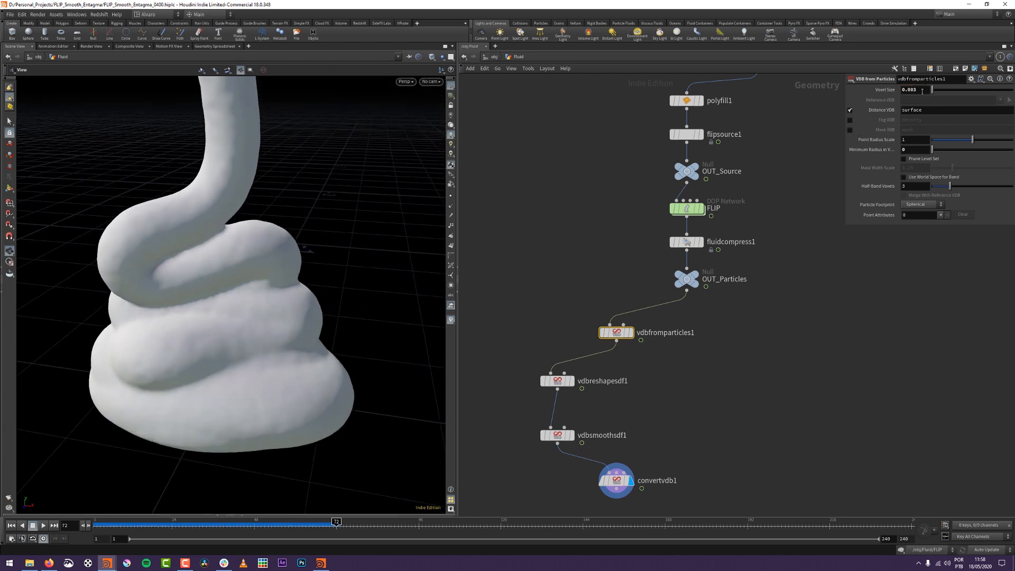
left_click_drag(274, 322, 220, 198)
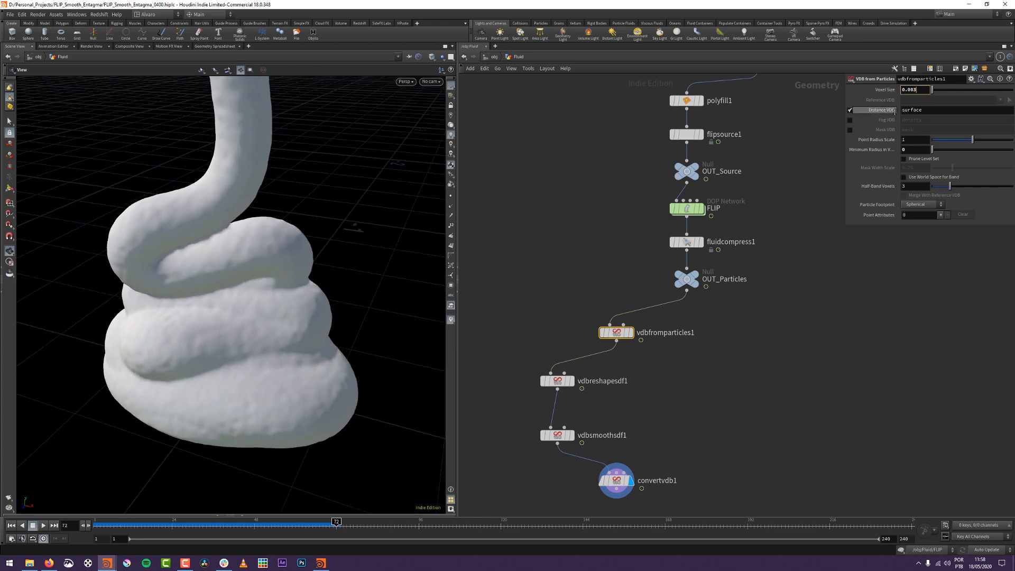
Try a voxel size of 0.002, return it to 0.003, and inspect the fluid surface.
key("BackSpace")
type("2")
key("Return")
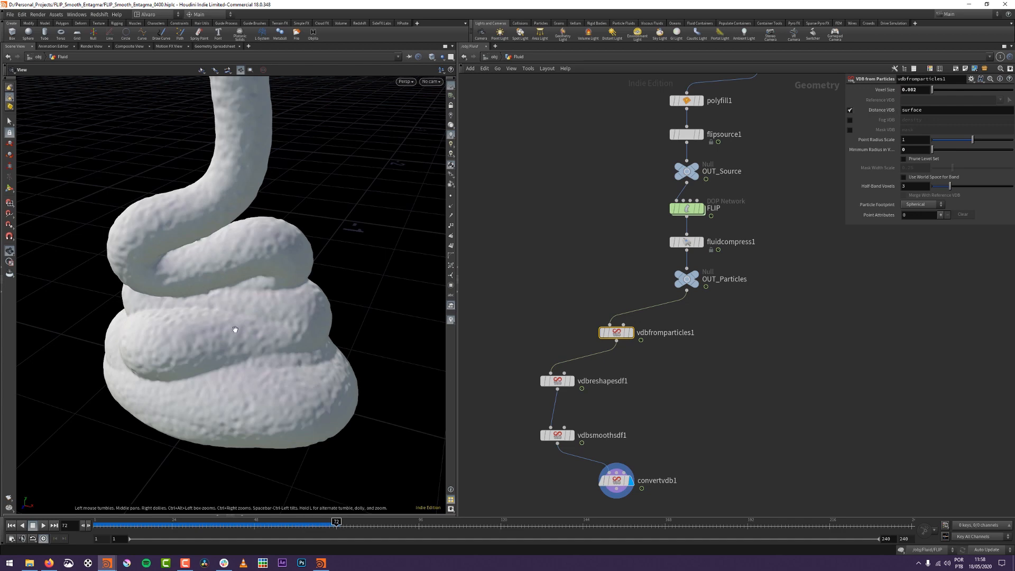
left_click_drag(198, 292, 338, 222)
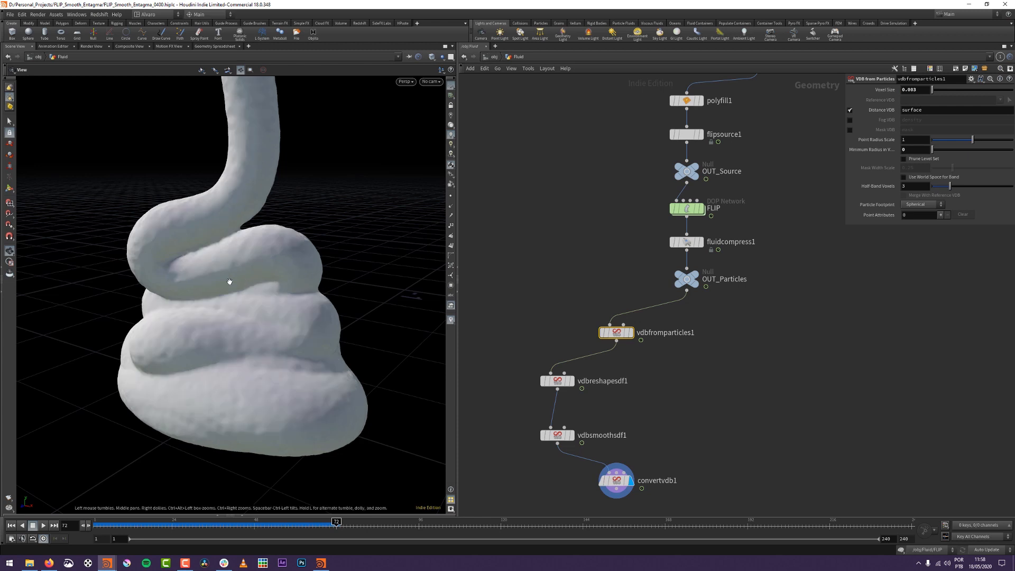
left_click_drag(248, 297, 293, 331)
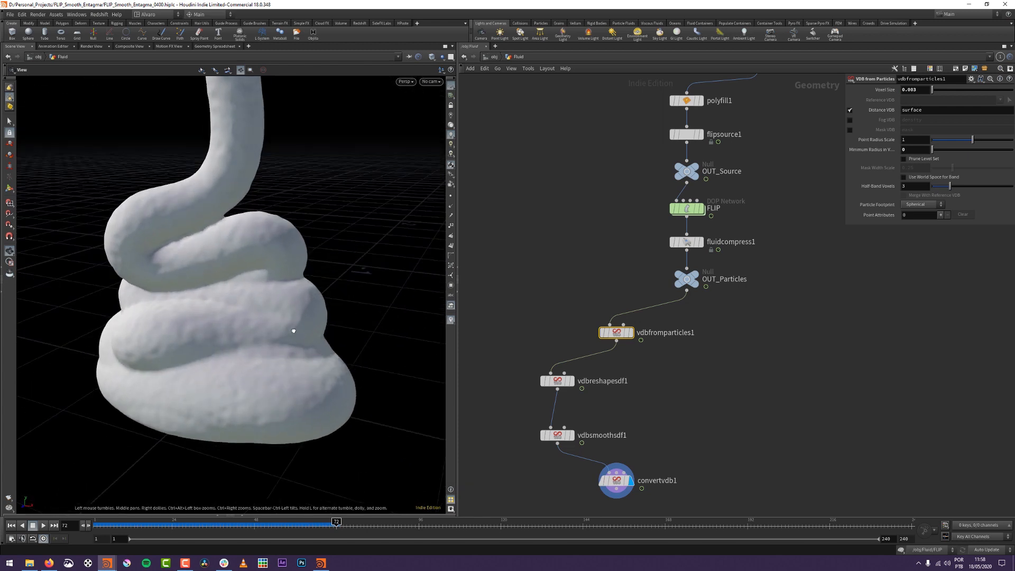
Set the voxel size of the vdbfromparticles1 node to 0.005.
left_click(918, 91)
key("BackSpace")
type("5")
key("Return")
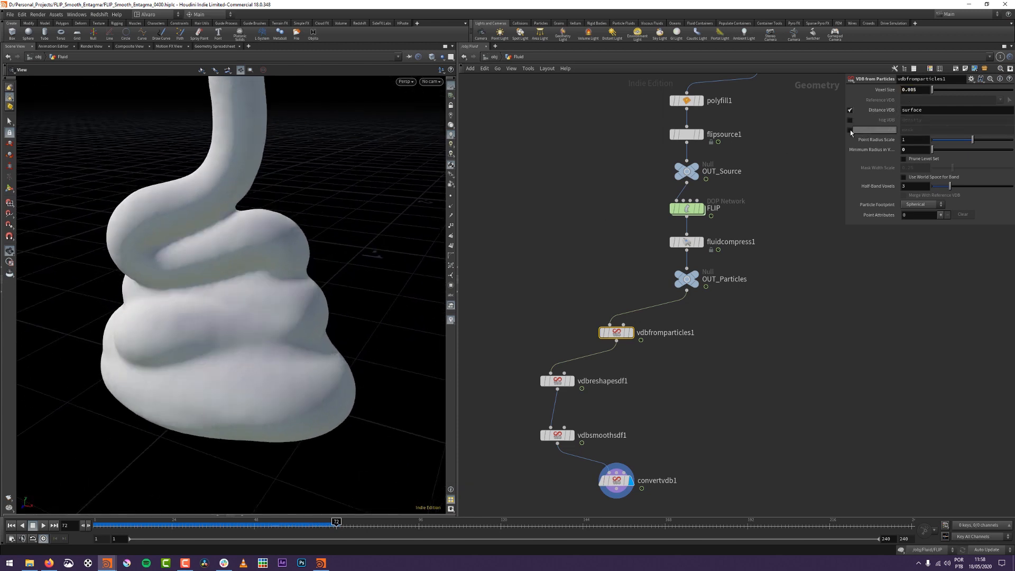
Set the voxel size of the vdbfromparticles1 node to 0.003 and inspect the fluid surface.
left_click(902, 90)
key("BackSpace")
type("3")
key("Return")
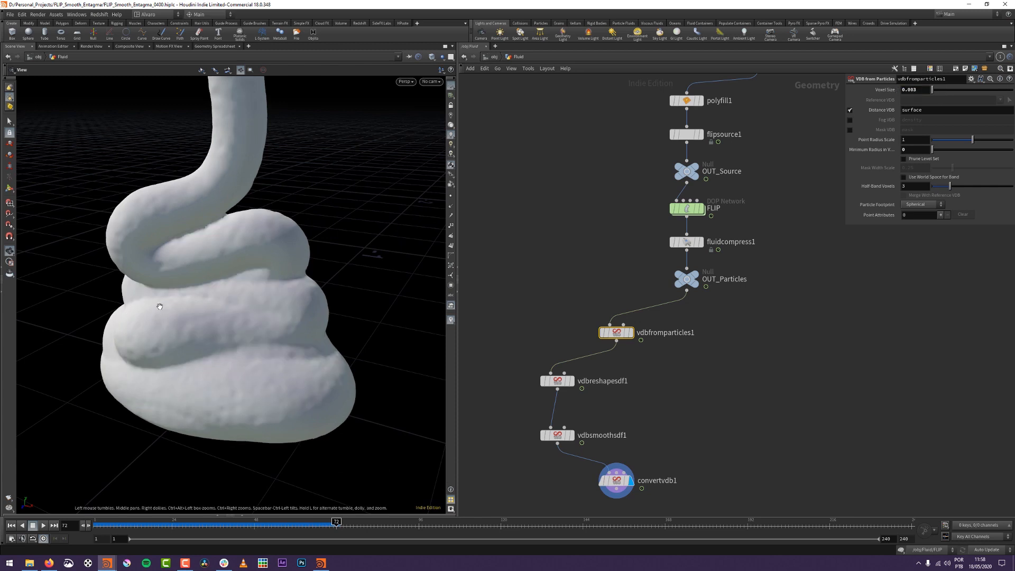
mouse_move(159, 301)
left_mouse_down()
mouse_move(132, 303)
mouse_move(175, 307)
left_mouse_up()
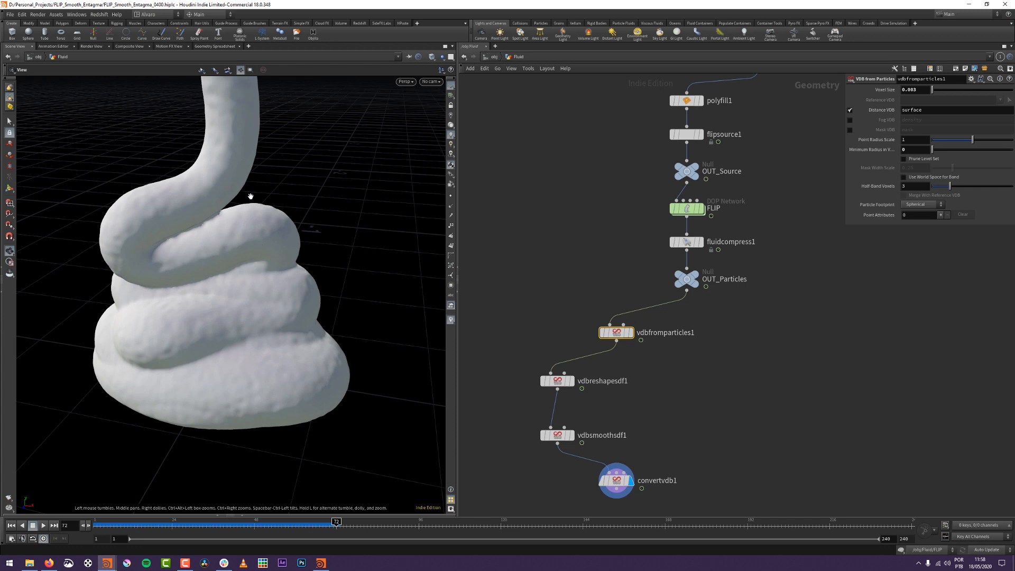
middle_click_drag(825, 94, 746, 259)
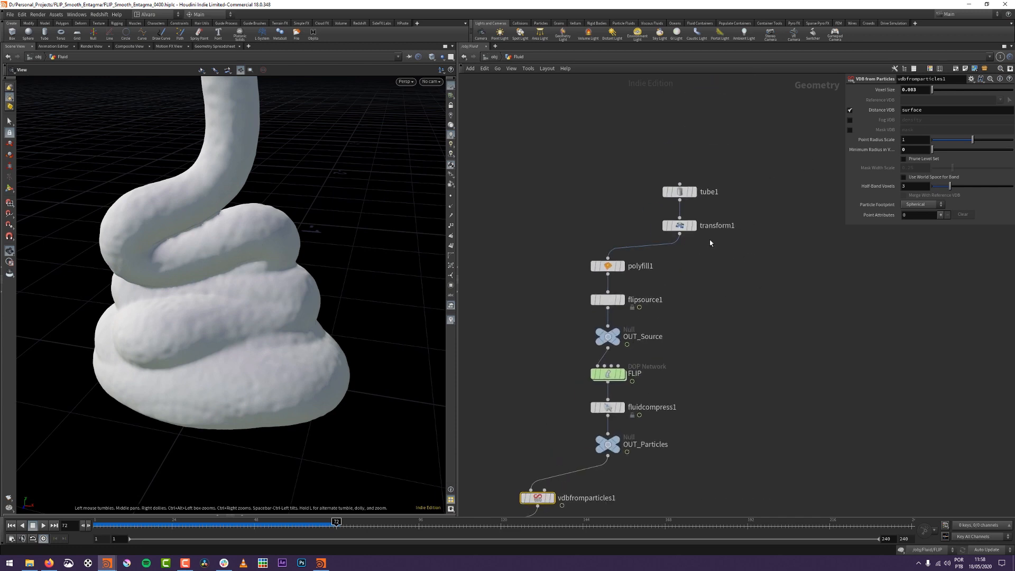
middle_click_drag(769, 449, 810, 238)
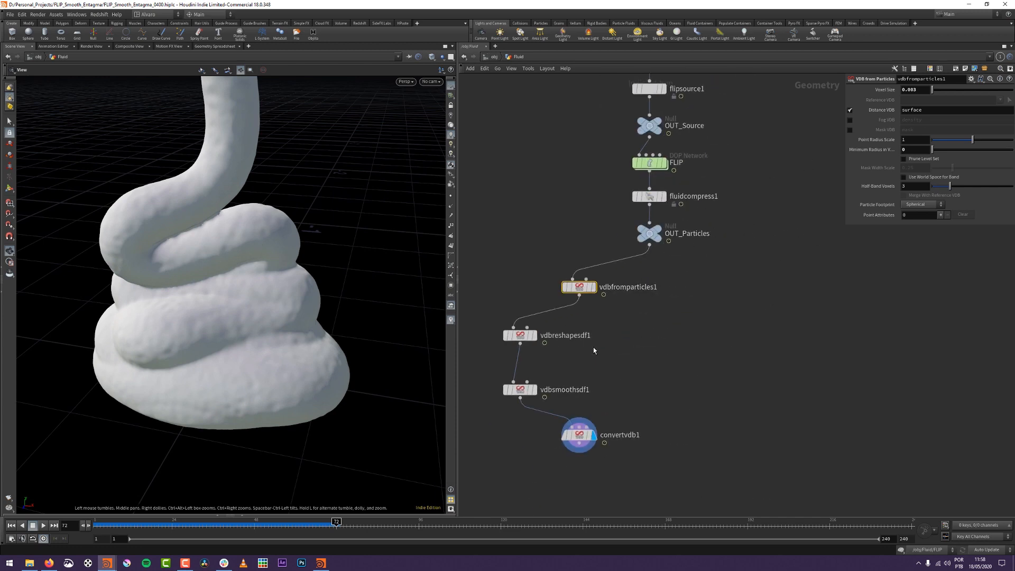
middle_click_drag(726, 264, 707, 313)
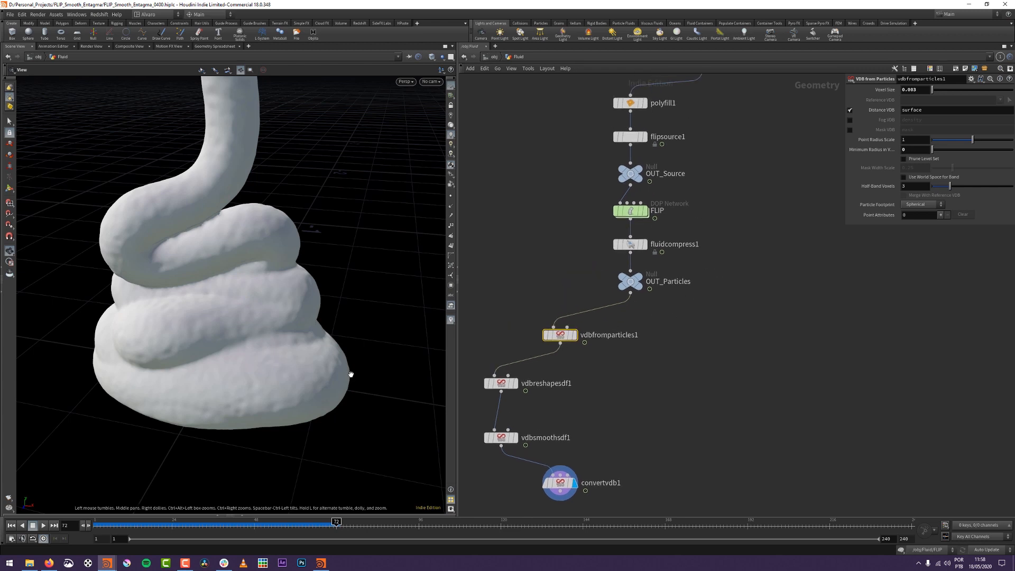
Return to frame 1 and display the original tube from the transform1 node.
key("ctrl+Up")
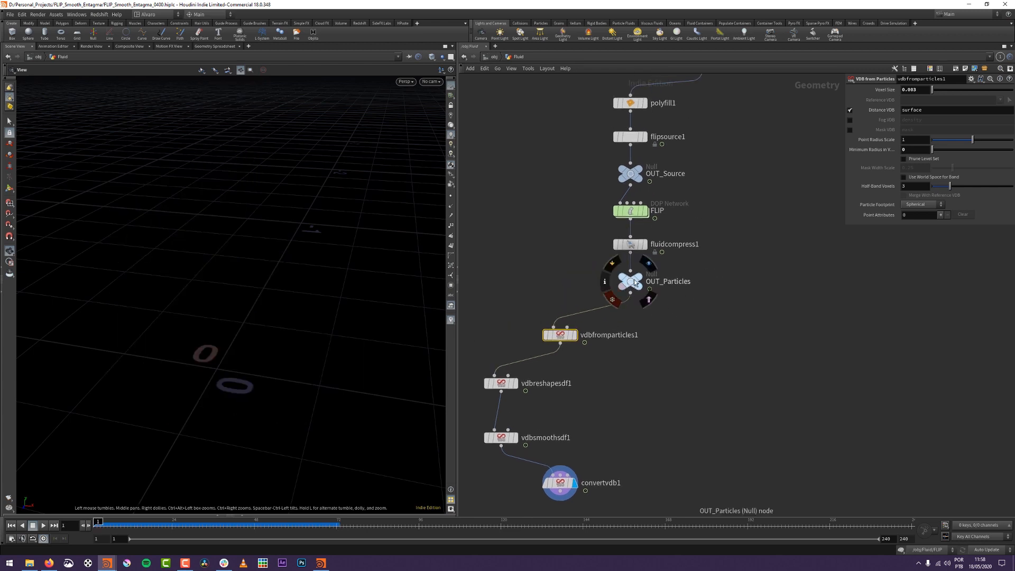
middle_click_drag(703, 164, 661, 304)
left_click(672, 203)
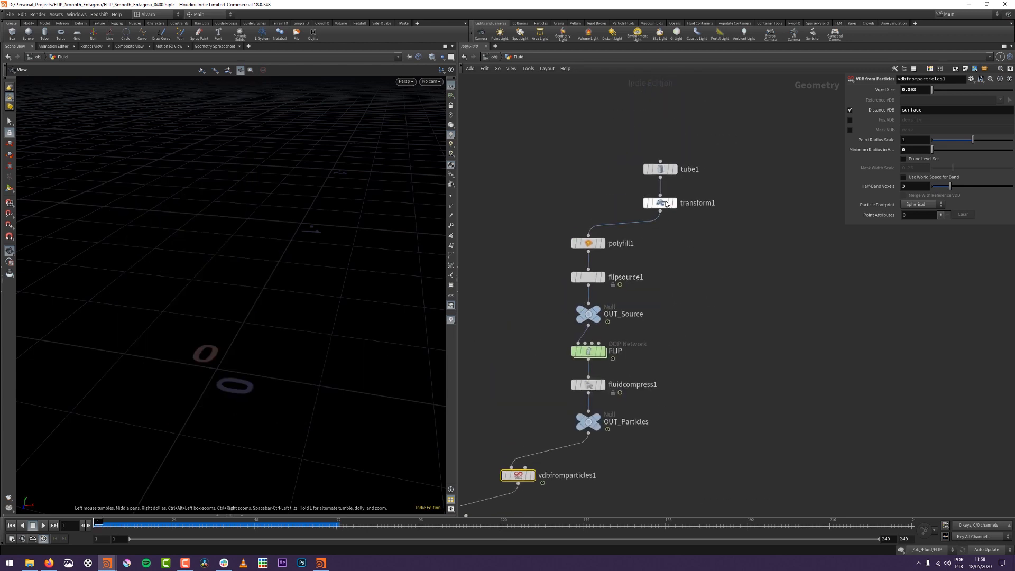
key("g")
middle_click_drag(728, 276, 724, 216)
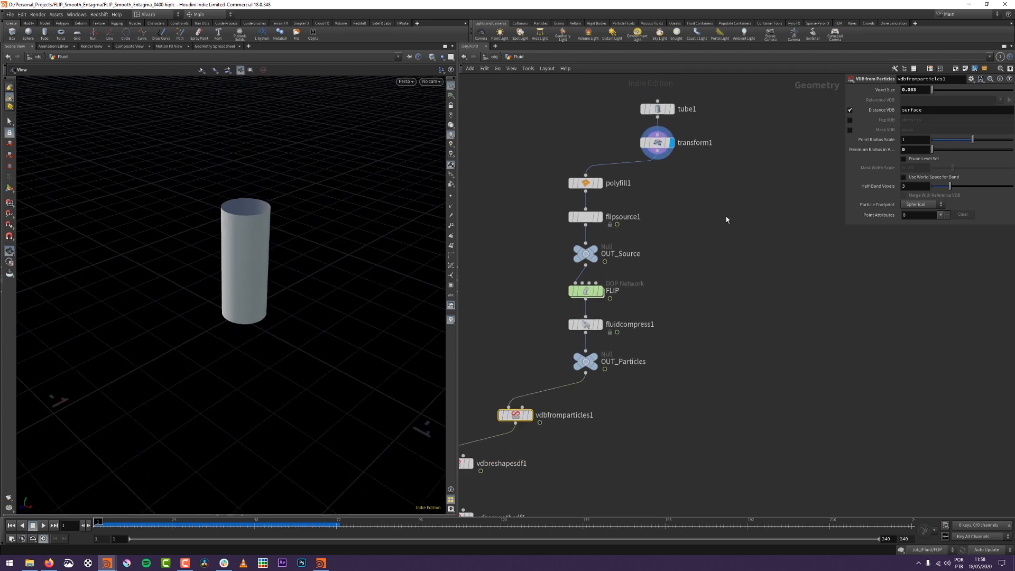
Display the convertvdb1 node and examine the meshed tube up close.
middle_click_drag(620, 443, 705, 292)
left_click(620, 394)
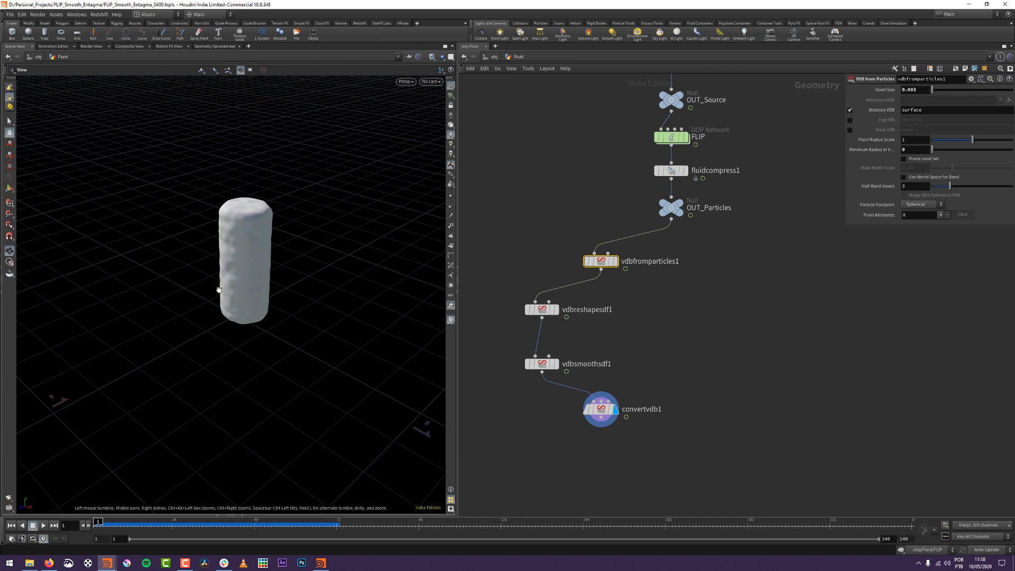
middle_click_drag(231, 252, 225, 301)
right_click_drag(225, 301, 223, 326)
middle_click_drag(223, 326, 217, 292)
Compare the OUT_Source, tube1 and transform1 geometry with the mesh, ending with the display on convertvdb1.
middle_click_drag(767, 116, 739, 233)
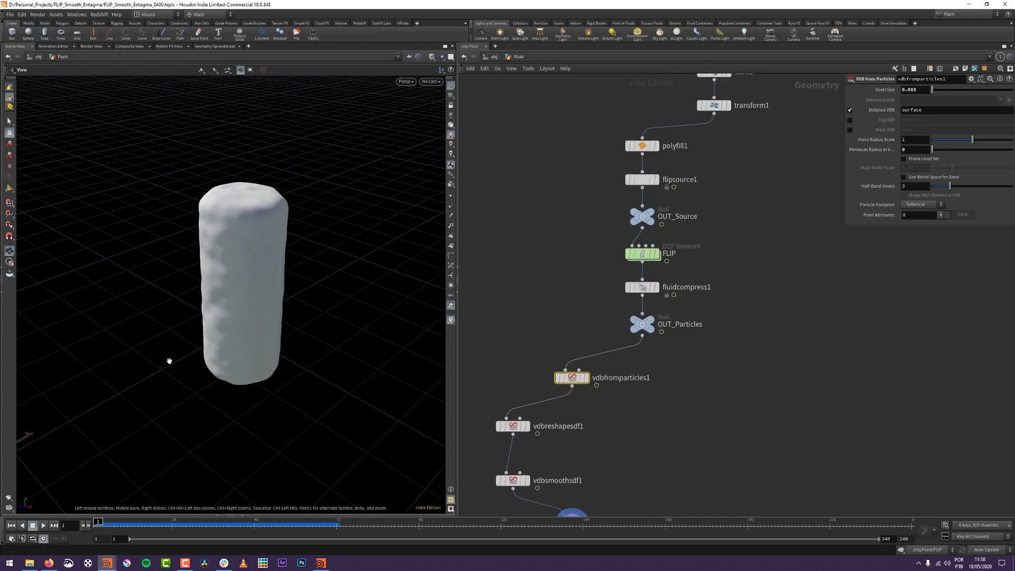
middle_click_drag(617, 402, 604, 431)
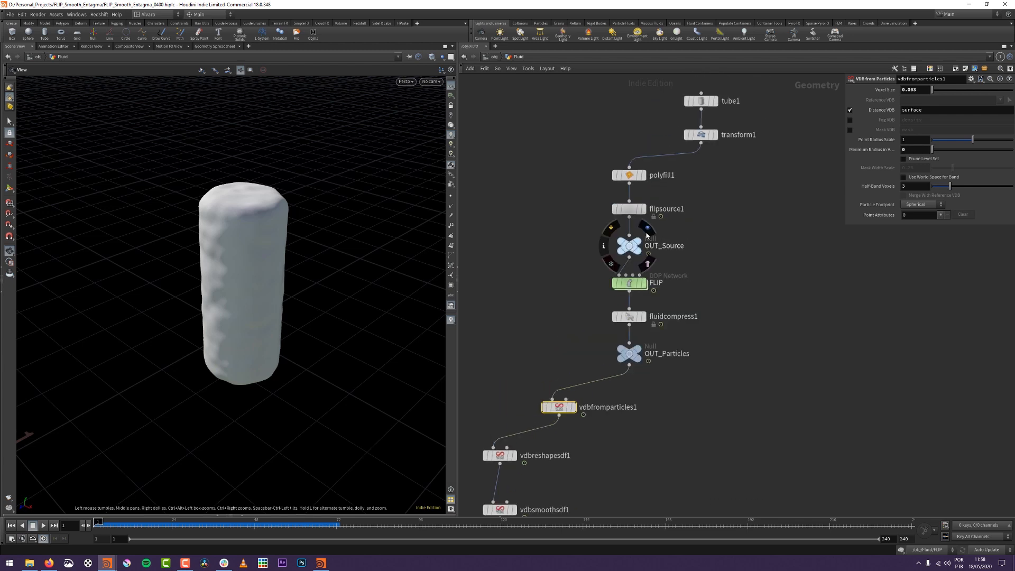
left_click(646, 244)
middle_click_drag(677, 260, 675, 326)
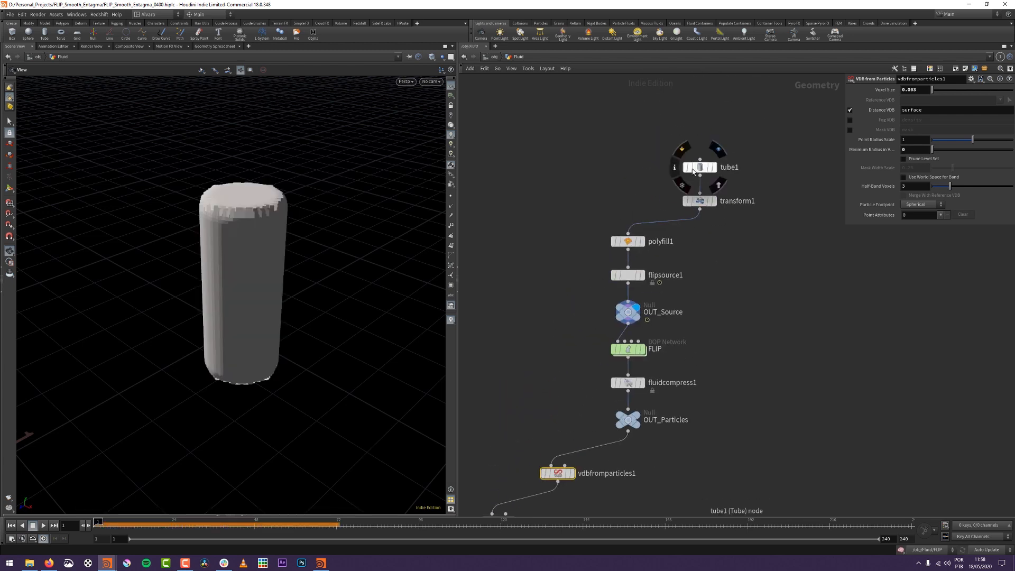
left_click(713, 167)
middle_click_drag(708, 196, 722, 124)
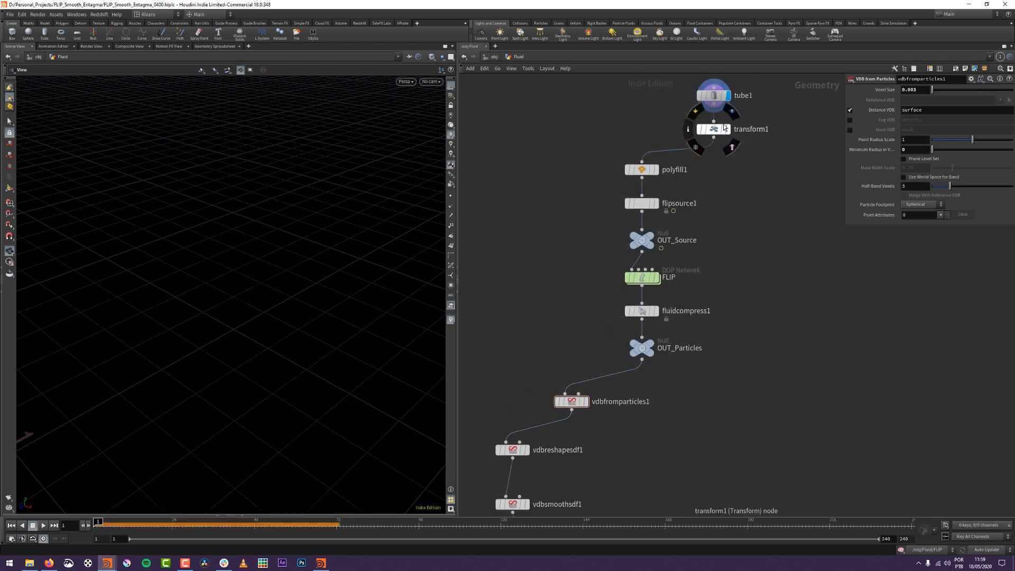
left_click(729, 129)
middle_click_drag(712, 325, 710, 259)
middle_click_drag(592, 323, 587, 326)
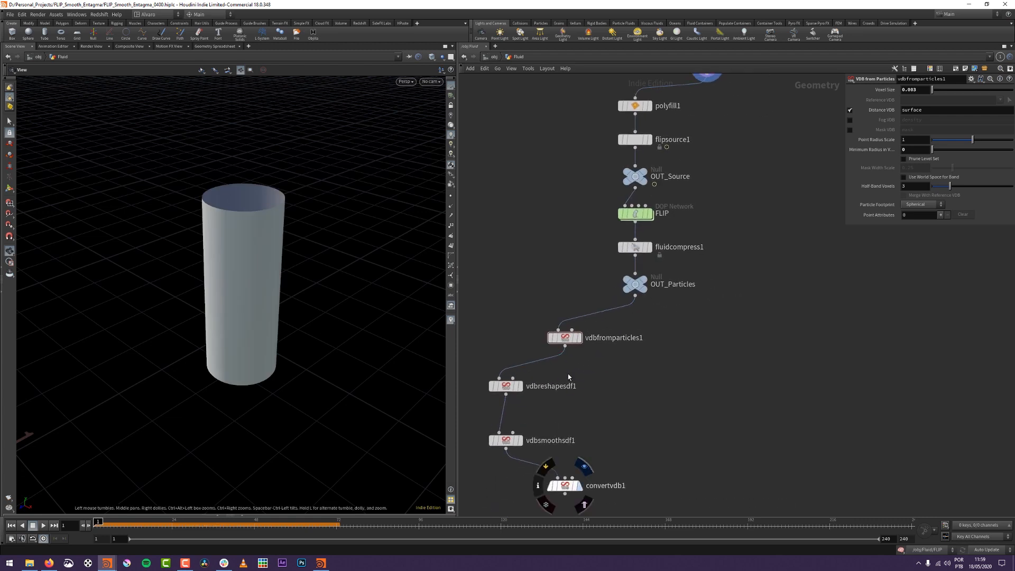
left_click(580, 485)
Set the point radius scale of the vdbfromparticles1 node to 0.5 and inspect the mesh from the side.
left_click_drag(824, 137, 789, 137)
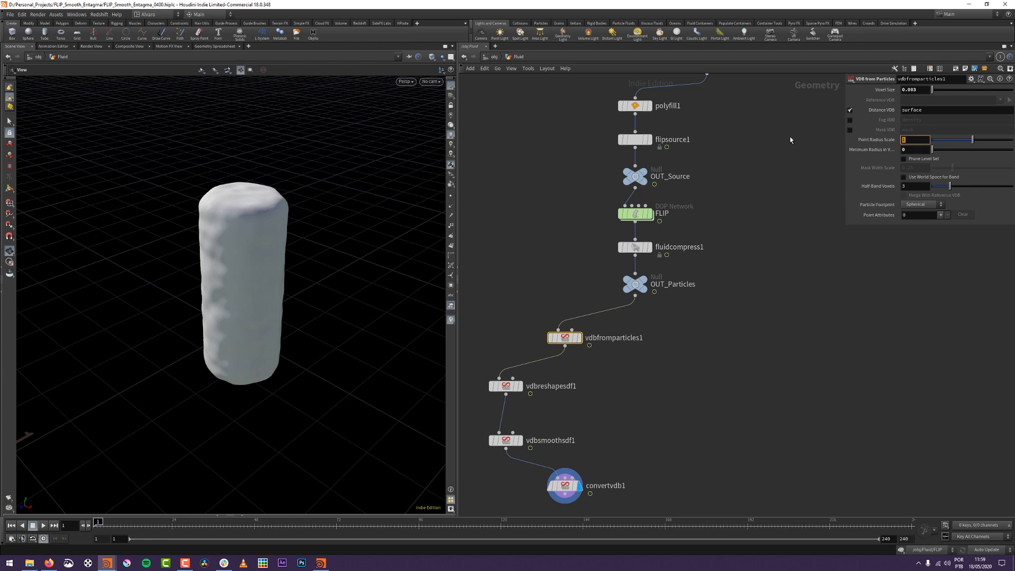
type("0.5")
key("Return")
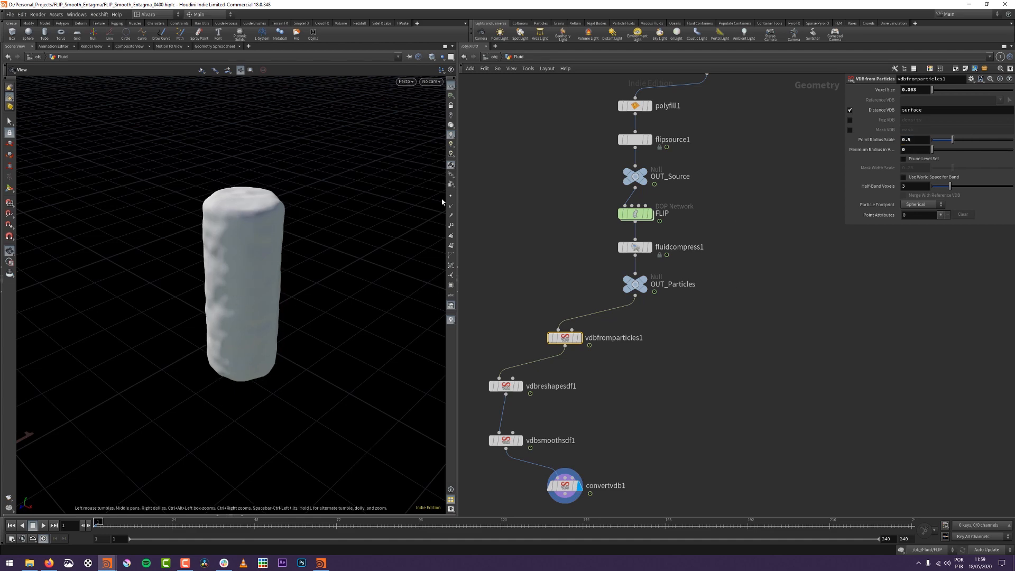
left_click_drag(169, 363, 362, 320)
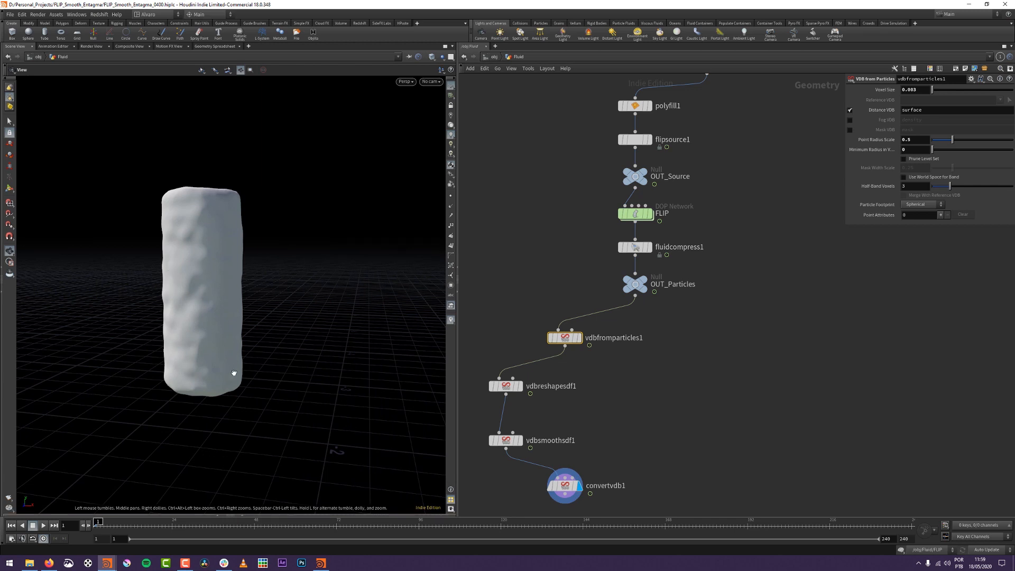
middle_click_drag(259, 270, 300, 230)
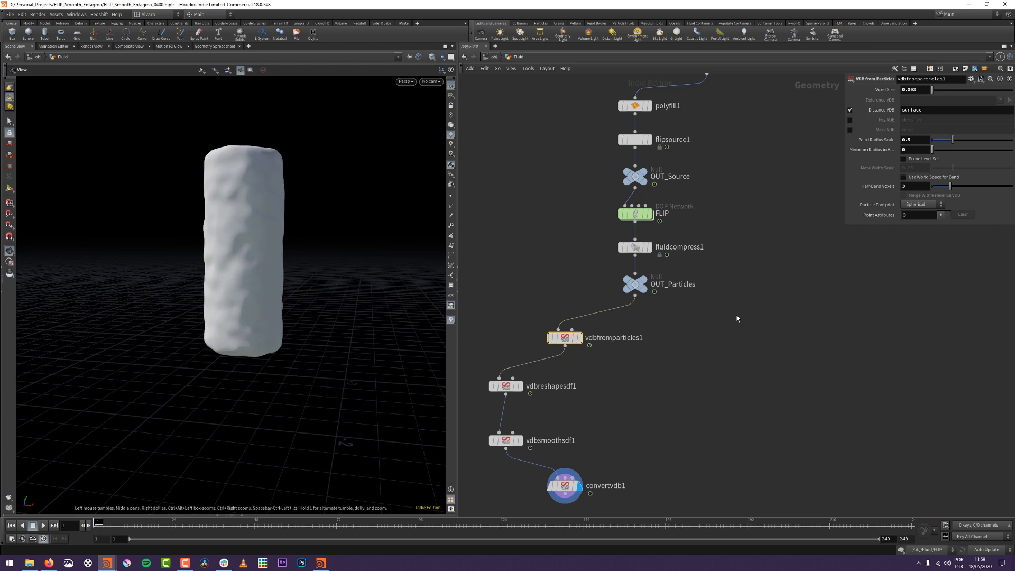
Rearrange the upper nodes, branch a Scatter node off transform1 and display its points.
middle_click_drag(737, 318, 721, 476)
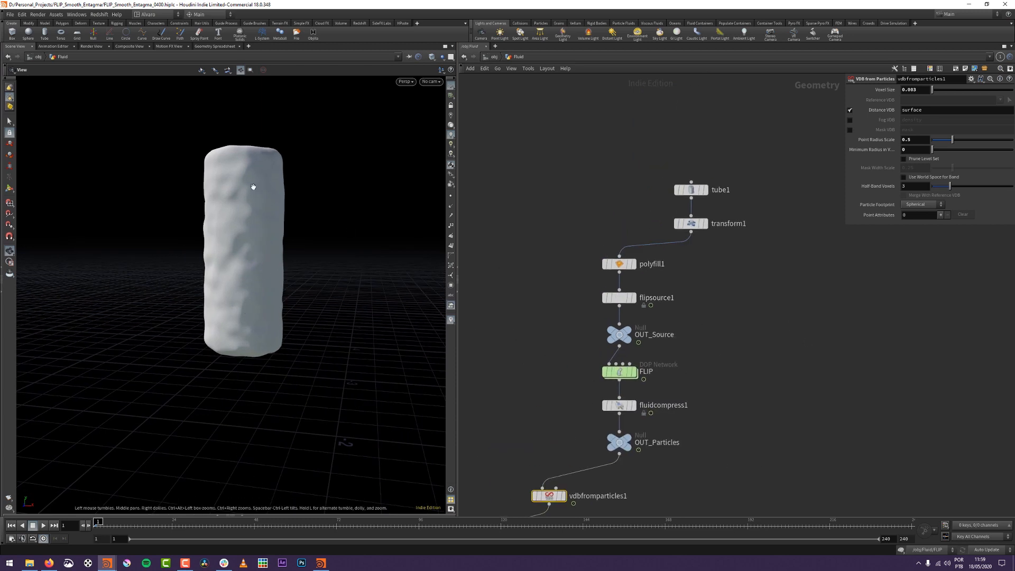
left_click_drag(777, 151, 581, 296)
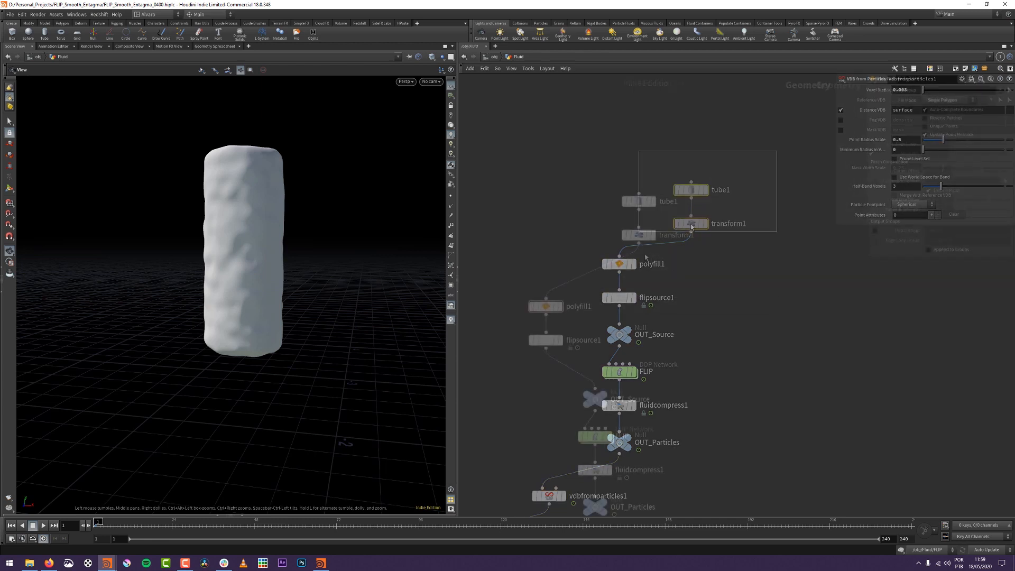
left_click(639, 244)
key("Tab")
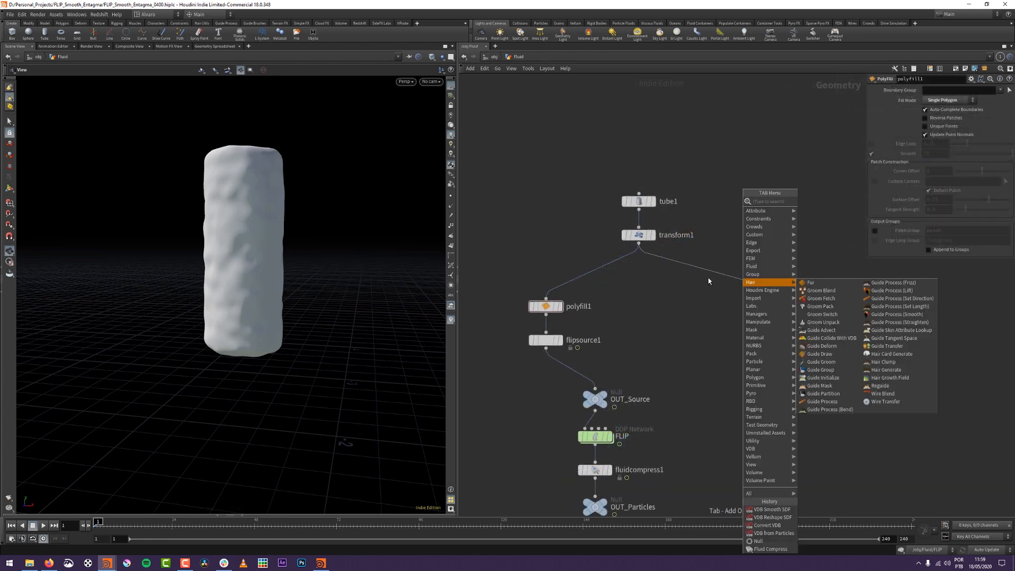
type("scat")
key("Return")
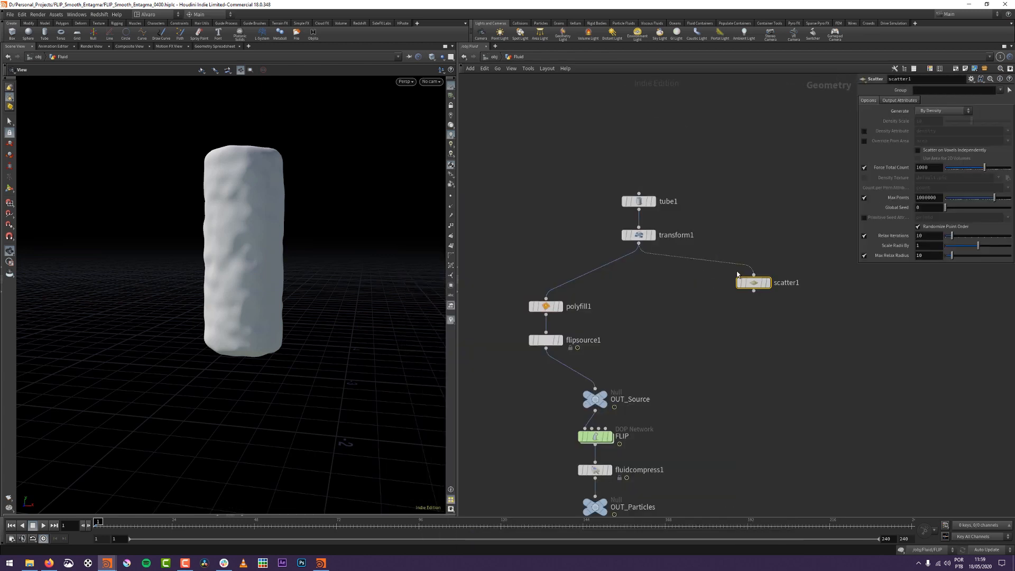
left_click(708, 297)
left_click(737, 306)
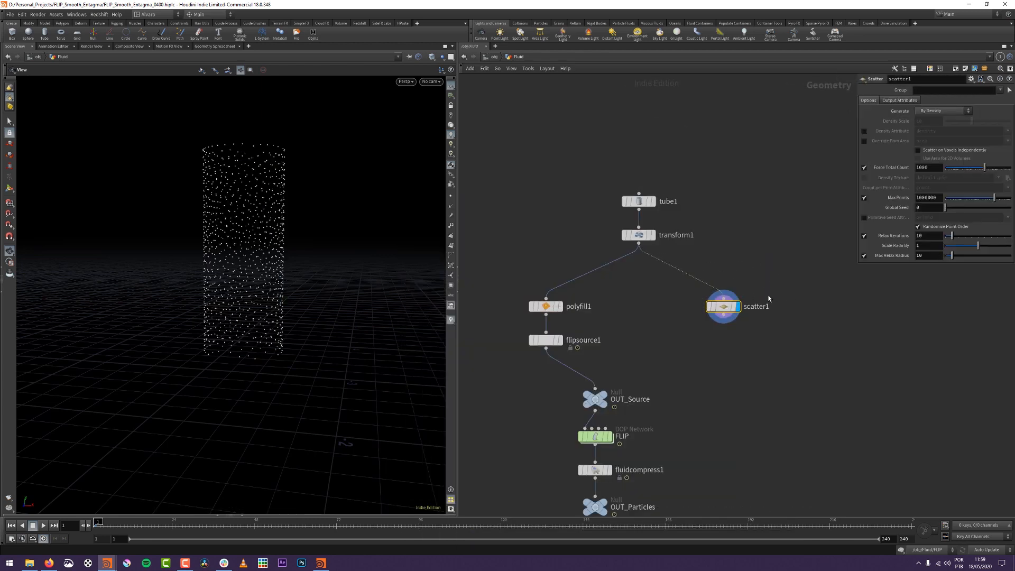
Examine the scattered points and review the settings of the tube1 and polyfill1 nodes.
left_click_drag(334, 260, 272, 253)
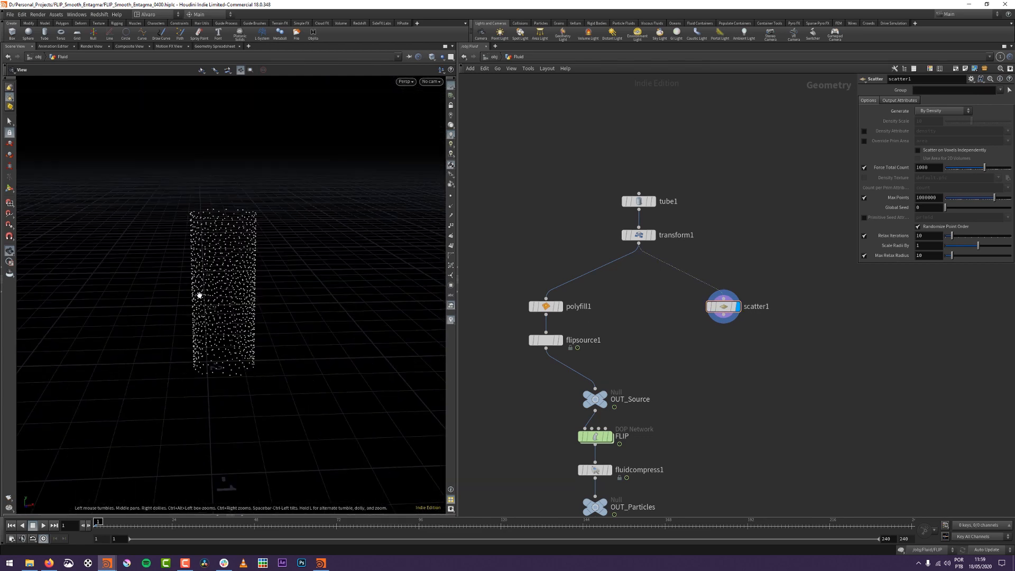
middle_click_drag(552, 313, 593, 309)
left_click(672, 196)
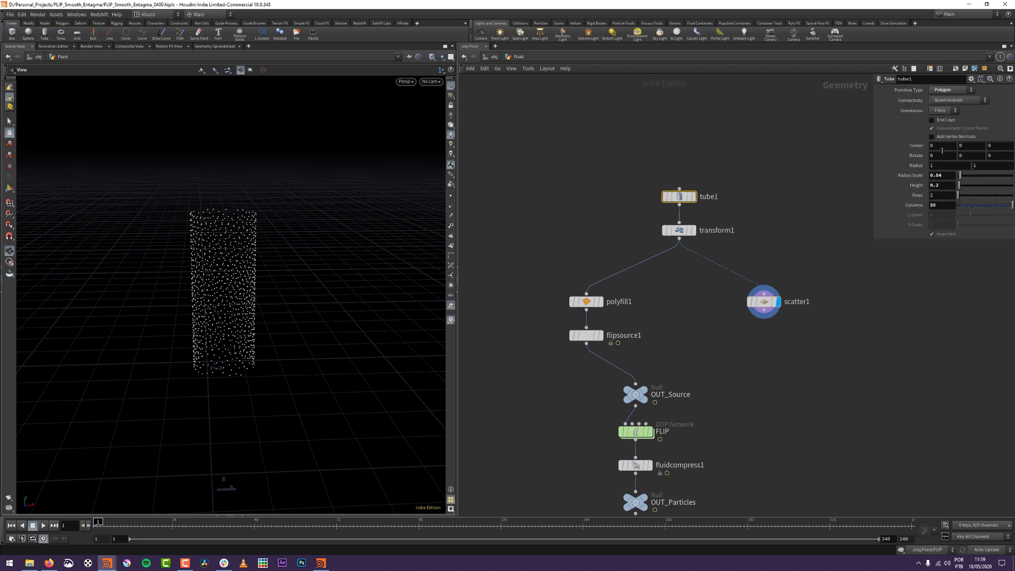
left_click(584, 301)
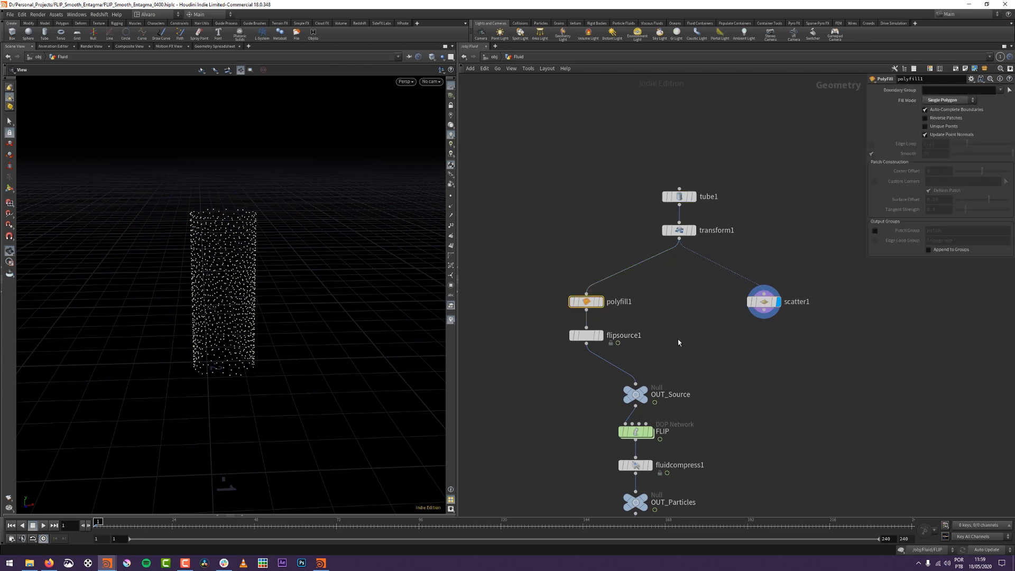
middle_click_drag(675, 334, 666, 304)
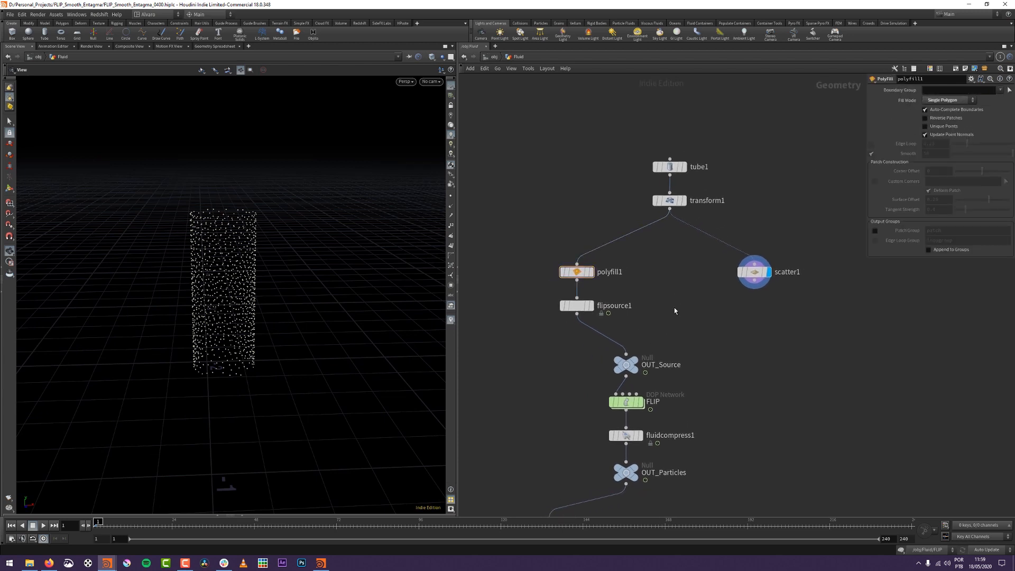
Display the points of the flipsource1 node in the front view.
left_click(590, 306)
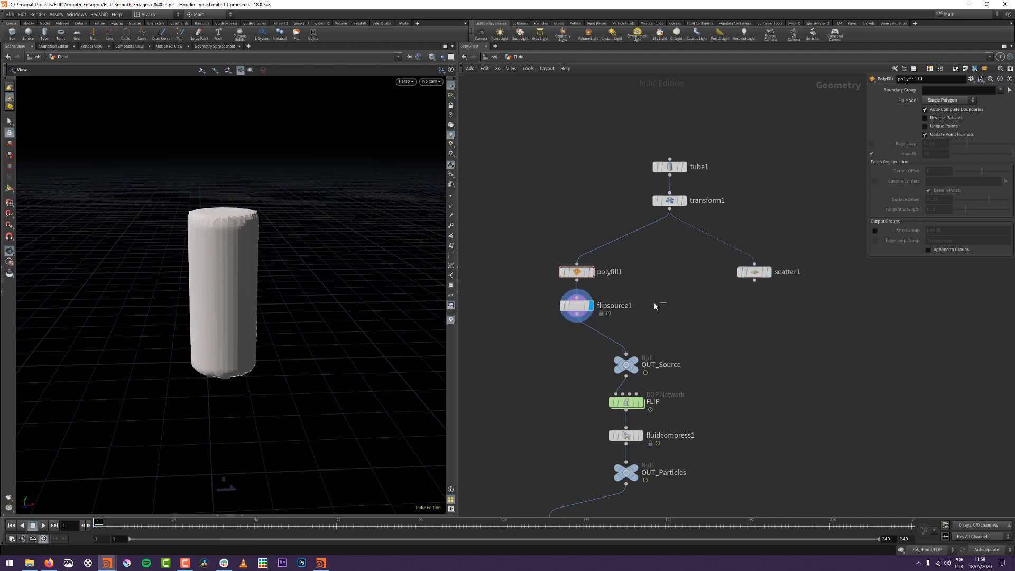
key("w")
key("space+3")
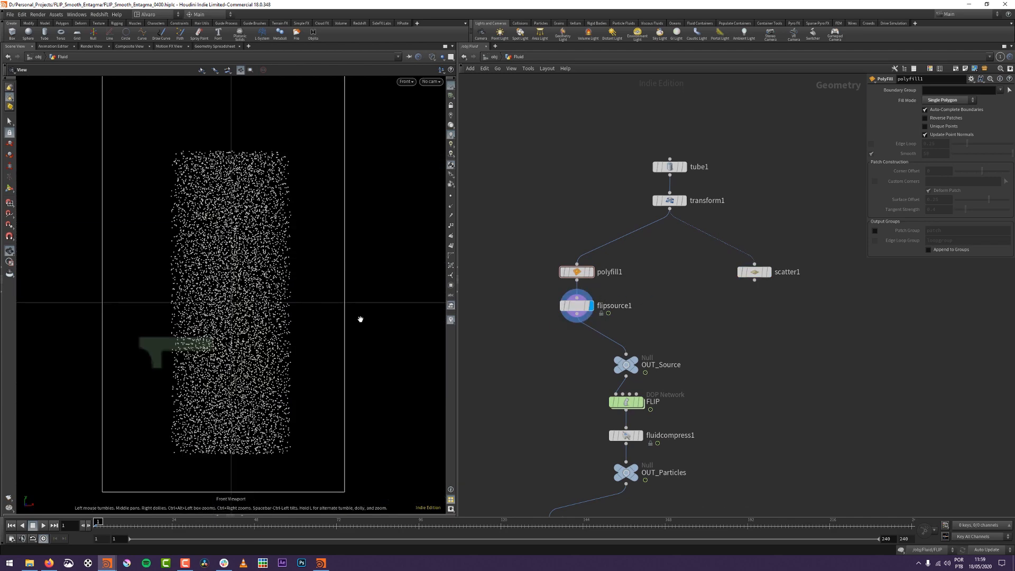
Compare the scatter1 and flipsource1 point distributions, and set the scatter's forced total count to 4000.
left_click(768, 271)
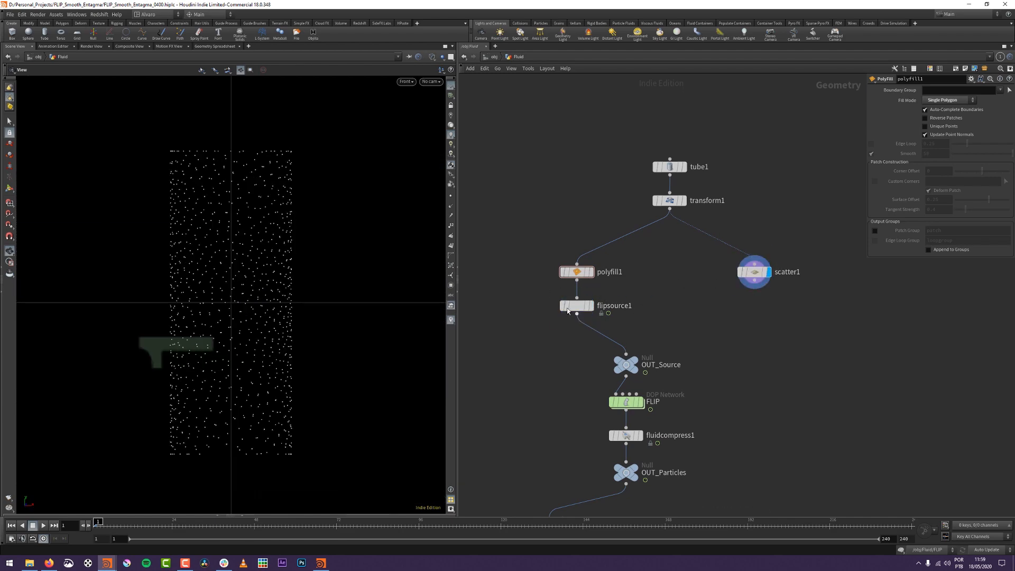
left_click(590, 305)
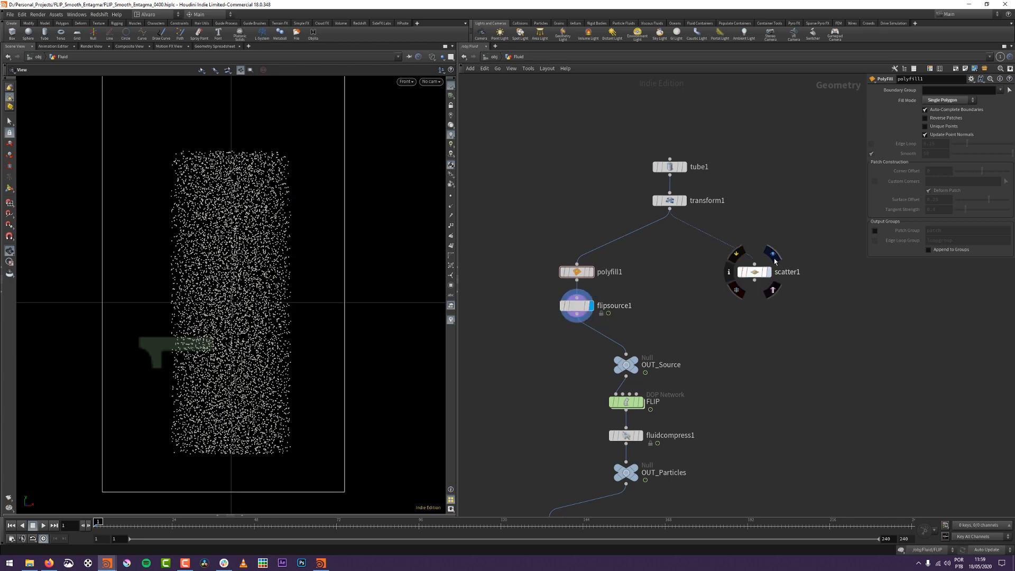
left_click(773, 256)
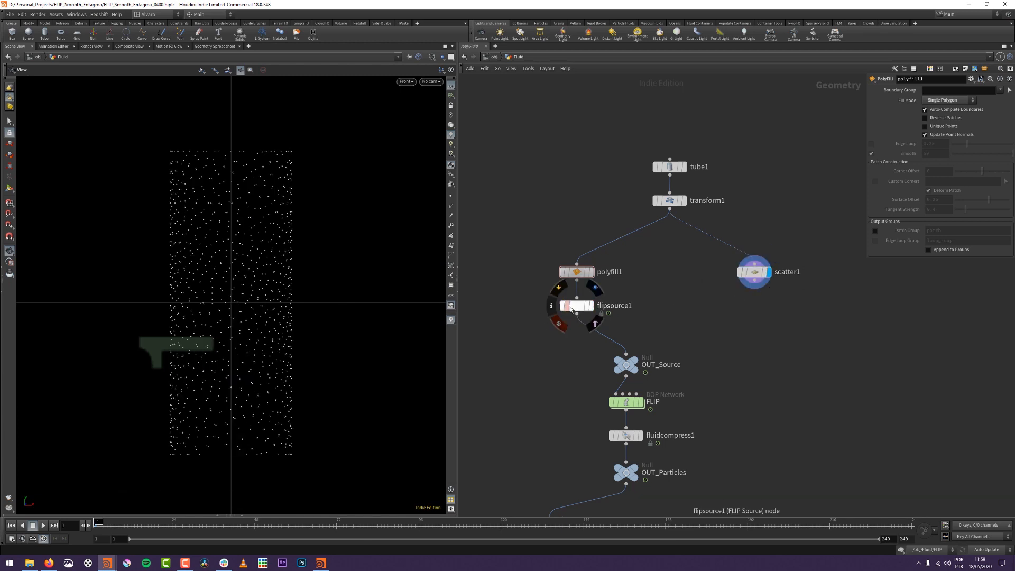
left_click(591, 306)
left_click(767, 272)
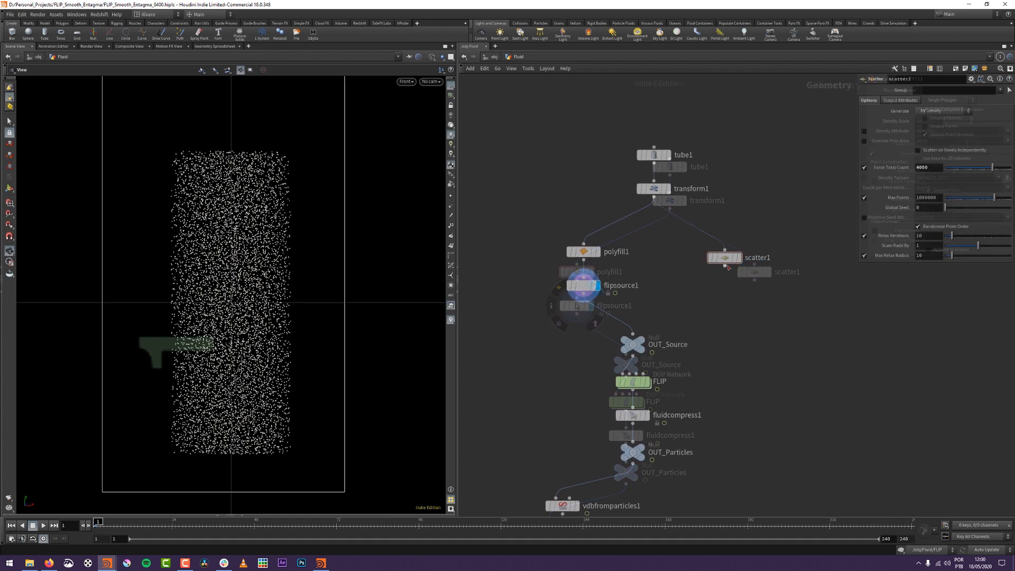
Reposition the scatter1 node and append a Color node to its output.
left_click_drag(724, 258, 733, 243)
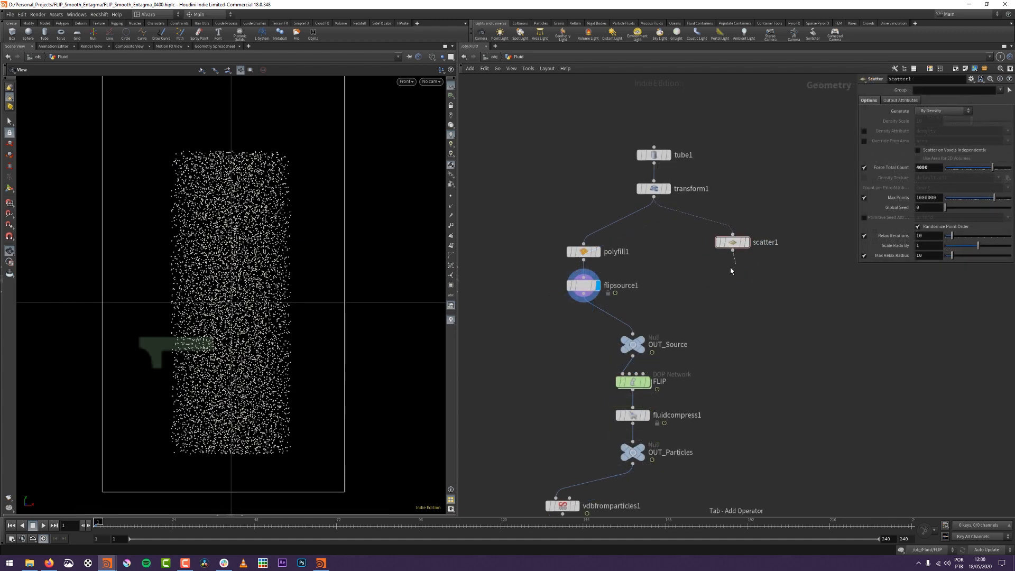
key("Tab")
type("color")
key("Return")
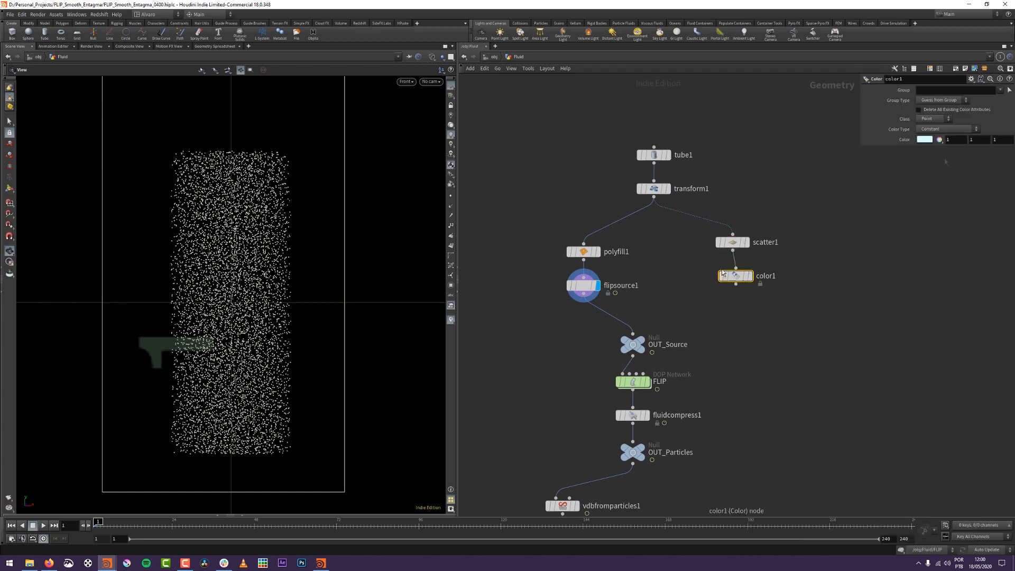
Set the Color node's constant color to magenta (1, 0, 1).
type("1")
key("Tab")
type("0")
key("Return")
Merge the color1 and flipsource1 branches into OUT_Source, display the merge, and align polyfill1 and flipsource1 with the scatter branch.
middle_click_drag(676, 299, 676, 273)
left_click(734, 258)
left_click(631, 308)
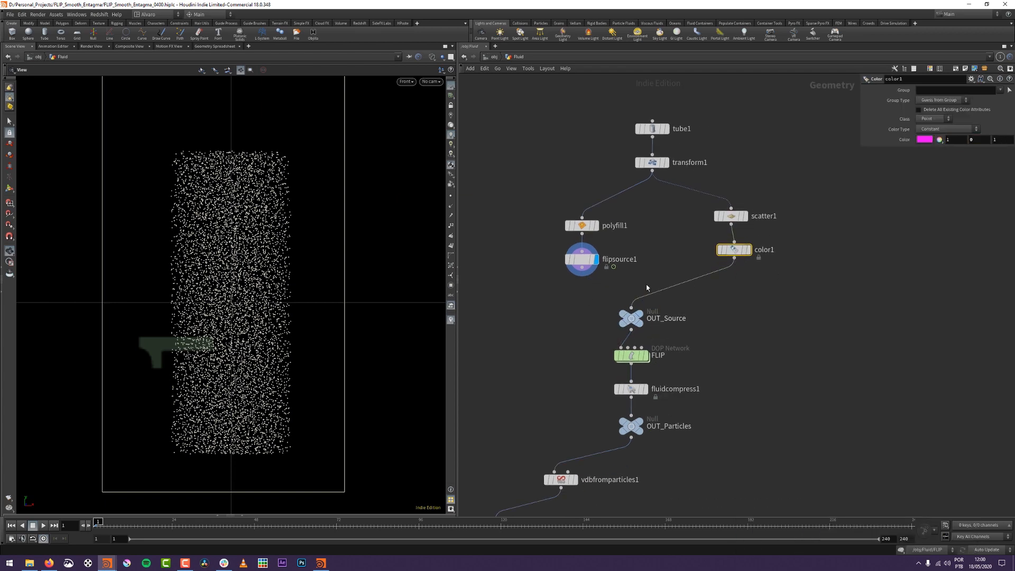
left_click_drag(555, 282, 785, 251)
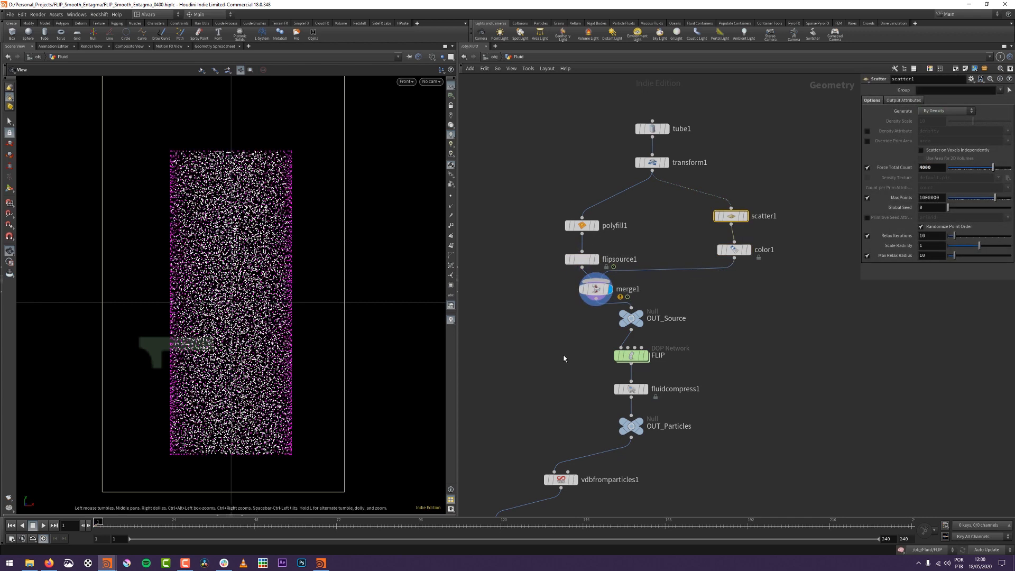
left_click_drag(536, 198, 548, 250)
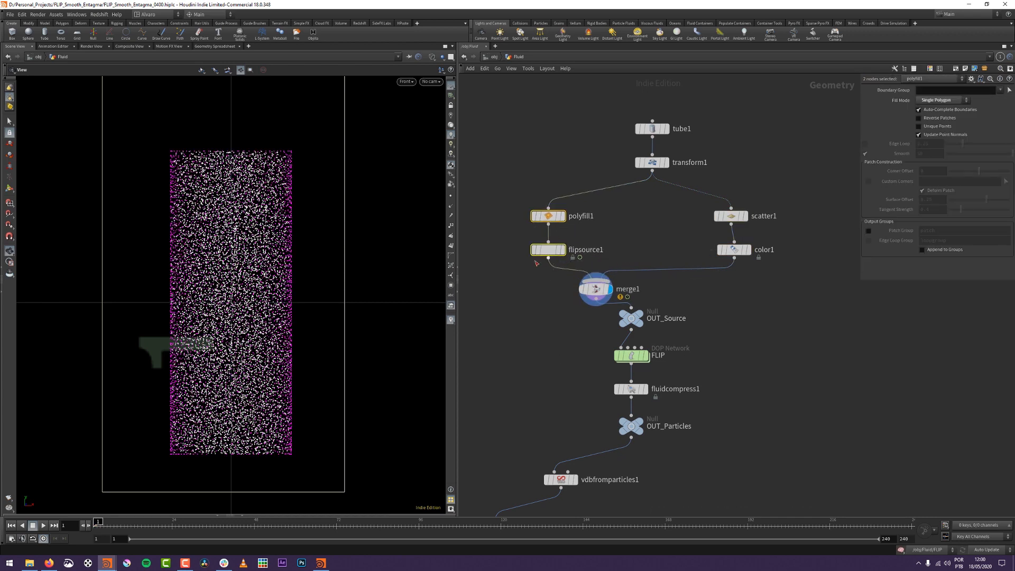
Compare the flipsource1 and color1 points, examine the scattered tube in perspective, and review the flipsource1 settings.
left_click(569, 235)
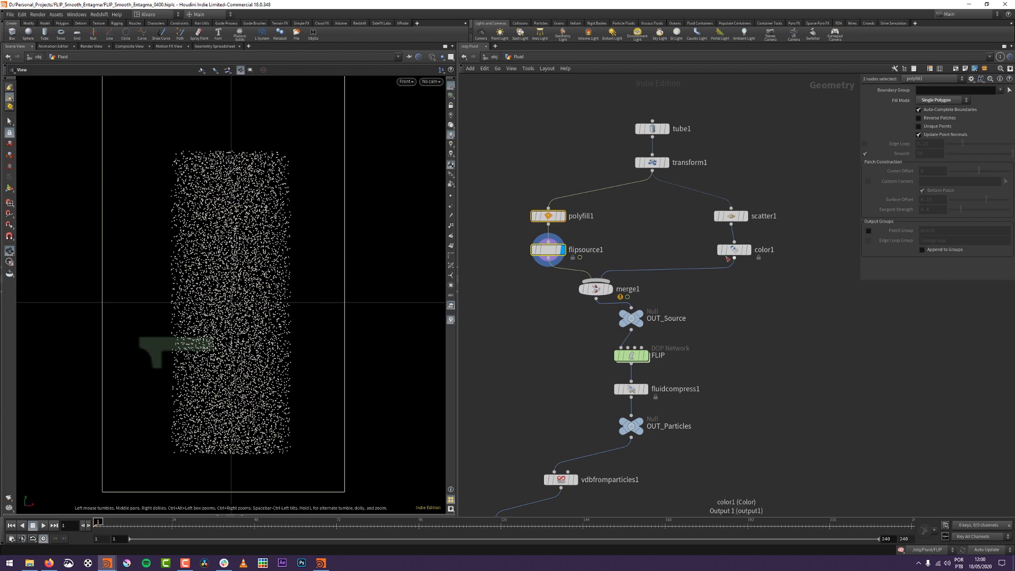
left_click(748, 249)
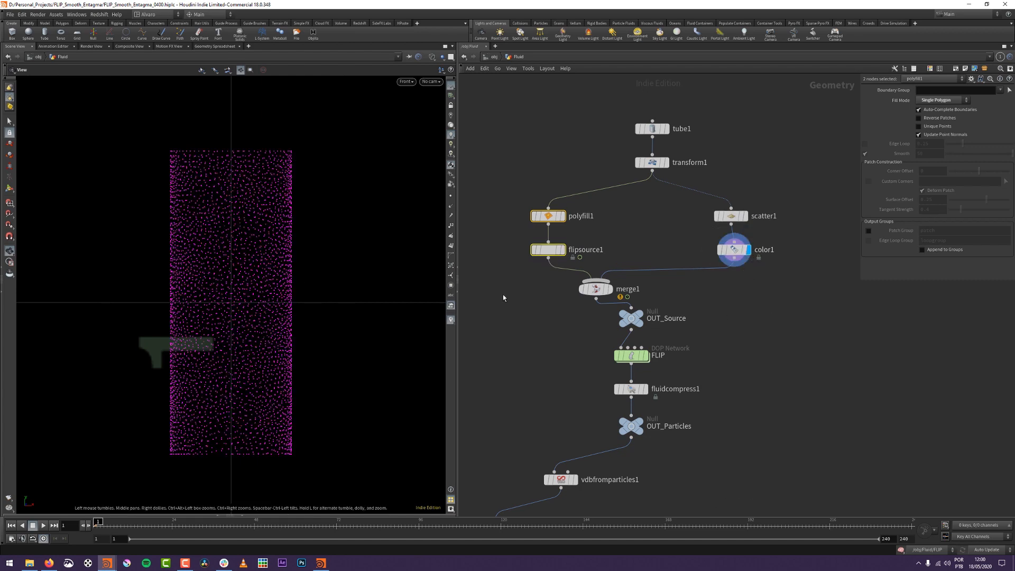
key("space+1")
left_click_drag(273, 263, 279, 363)
middle_click_drag(764, 314, 778, 285)
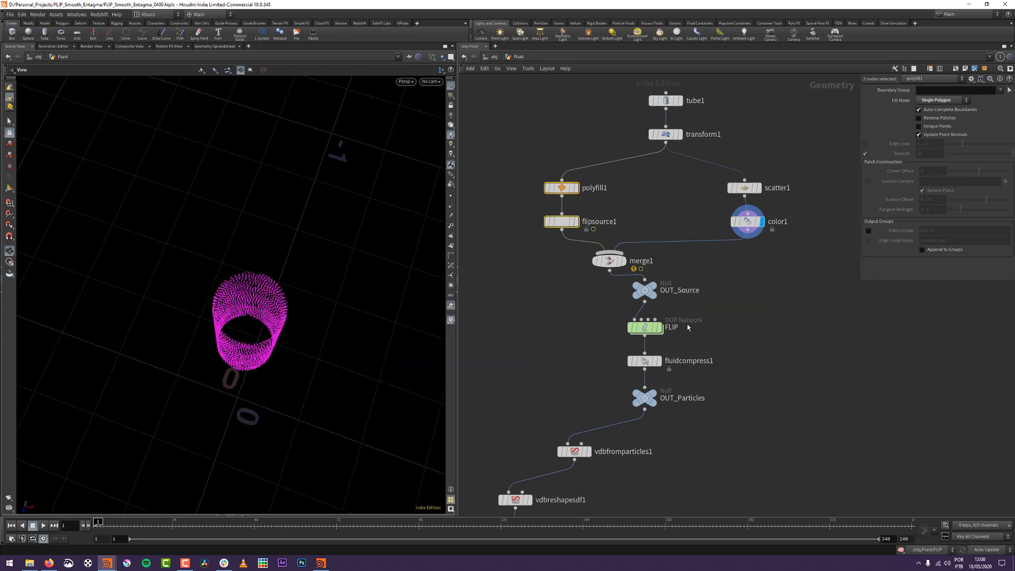
left_click(550, 219)
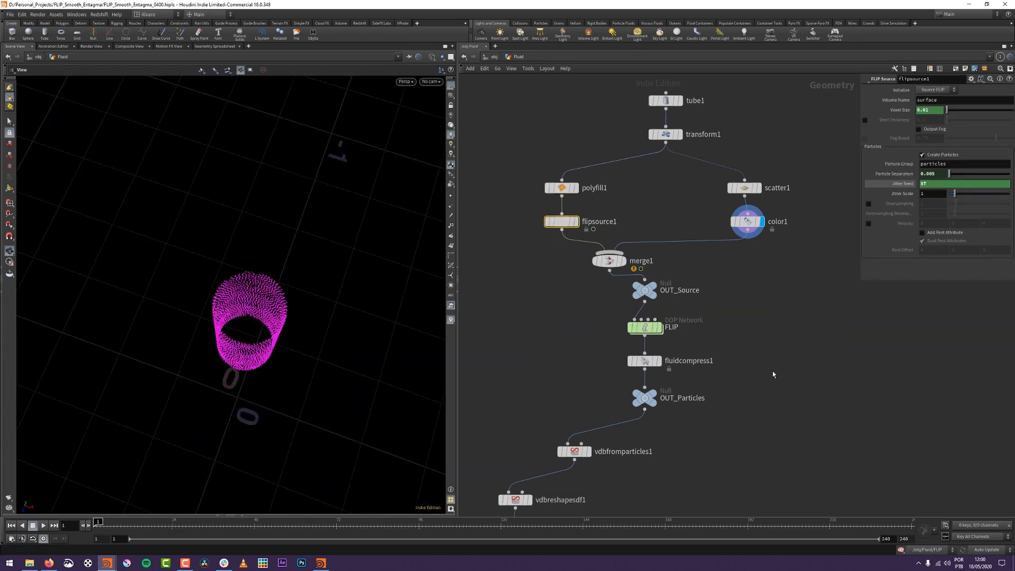
middle_click_drag(772, 374, 807, 270)
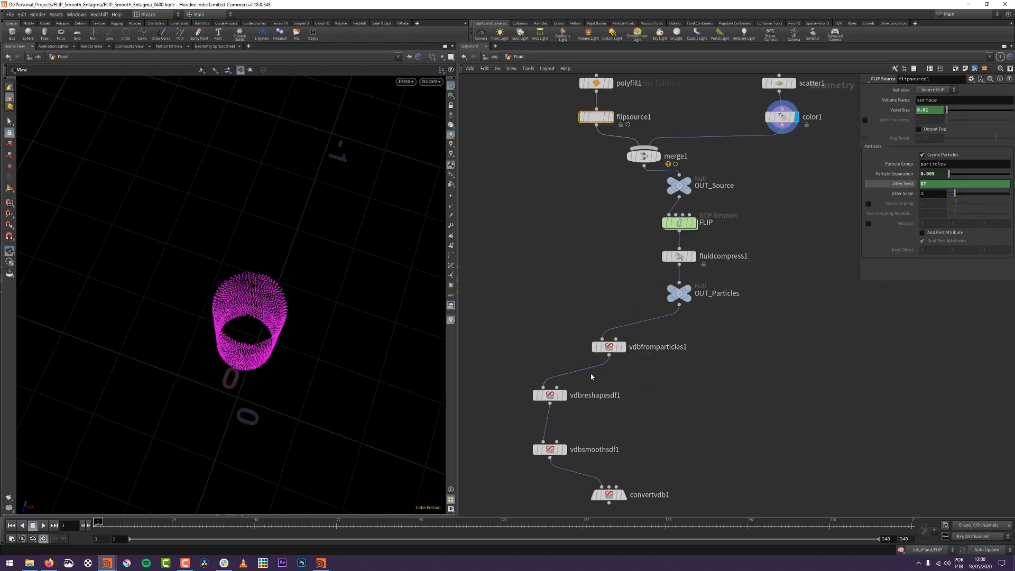
left_click_drag(381, 339, 251, 275)
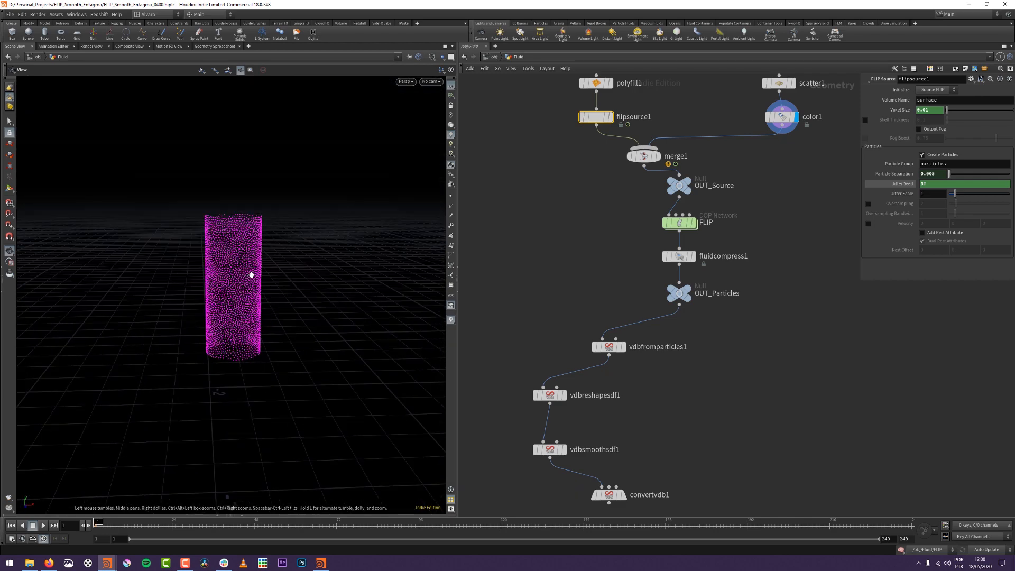
Move OUT_Source, FLIP, fluidcompress1 and OUT_Particles together to leave more room below the merge node.
middle_click_drag(718, 224, 723, 273)
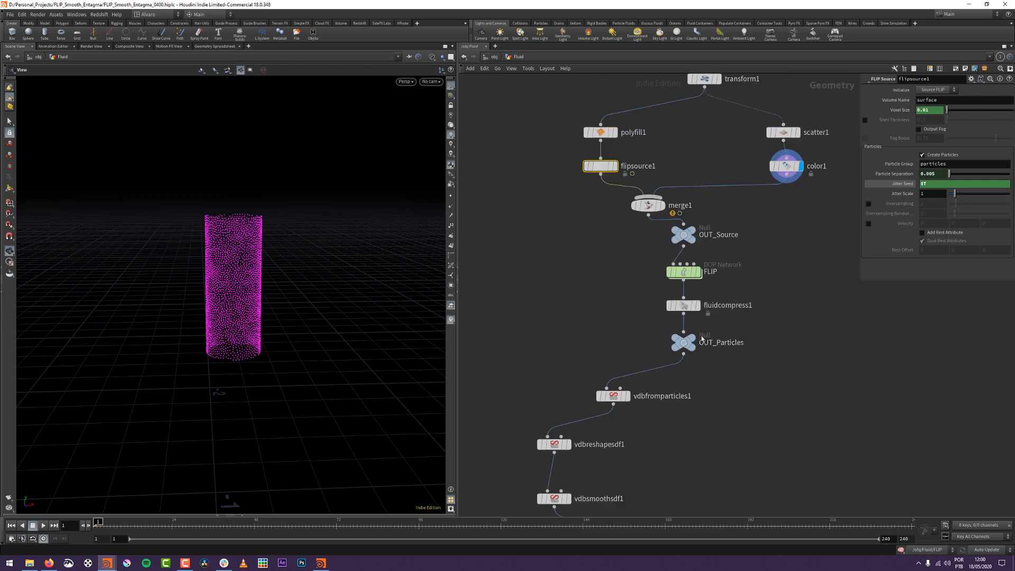
left_click_drag(774, 232, 664, 363)
key("Escape")
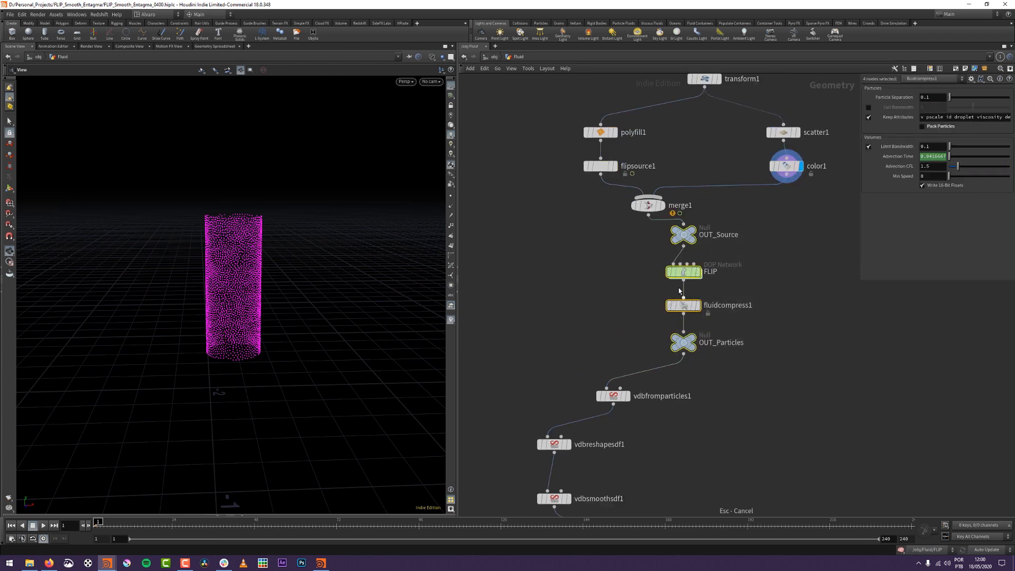
left_click_drag(680, 305, 669, 321)
middle_click_drag(791, 159, 776, 224)
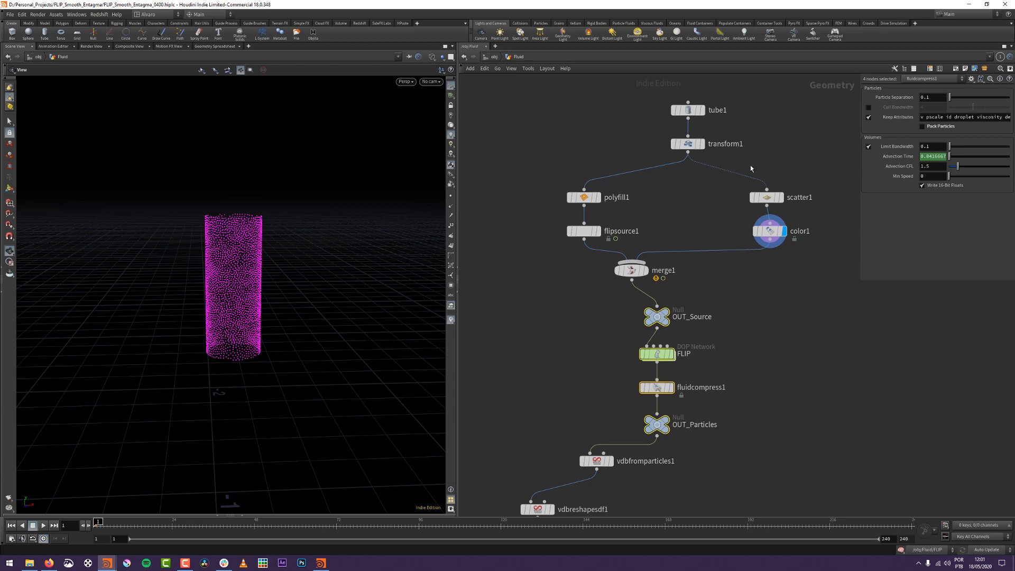
Display the convertvdb1 node and examine the resulting fluid mesh.
middle_click_drag(808, 365, 826, 195)
left_click(616, 440)
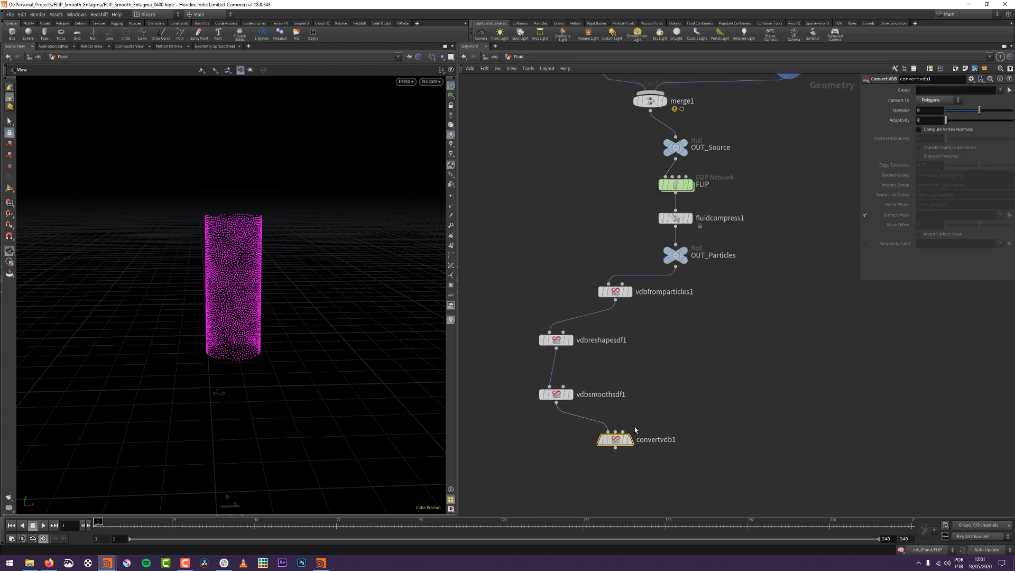
left_click(629, 440)
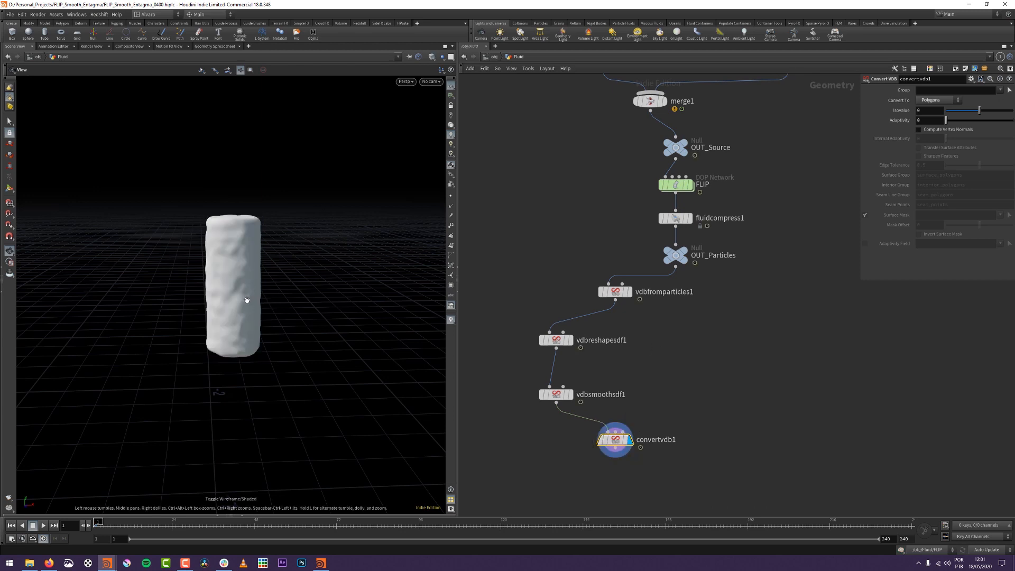
middle_click_drag(245, 292, 208, 347)
middle_click_drag(647, 341, 645, 414)
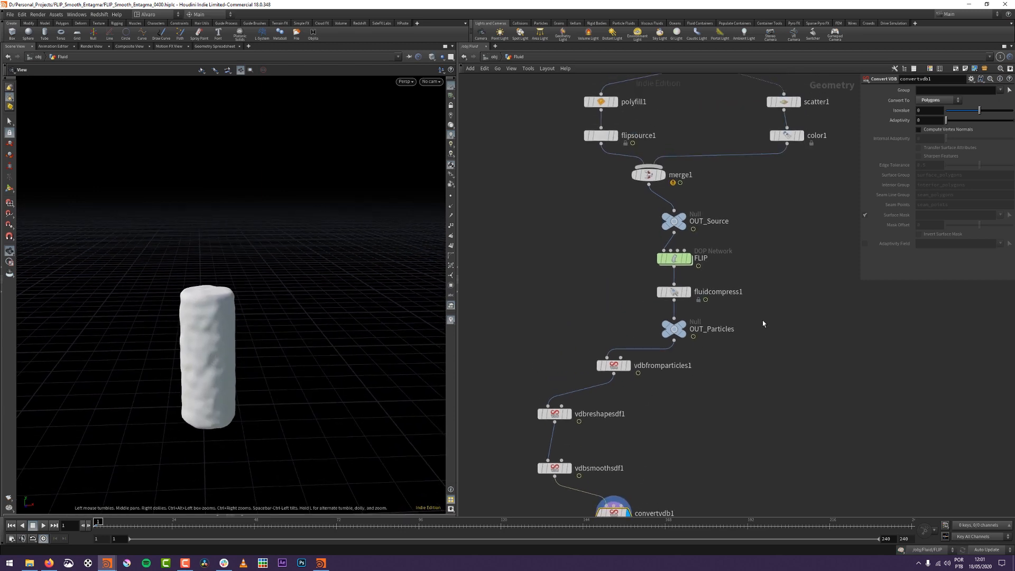
Compare the points of OUT_Particles with those of OUT_Source up close in the perspective view.
middle_click_drag(763, 323, 772, 347)
left_click(694, 349)
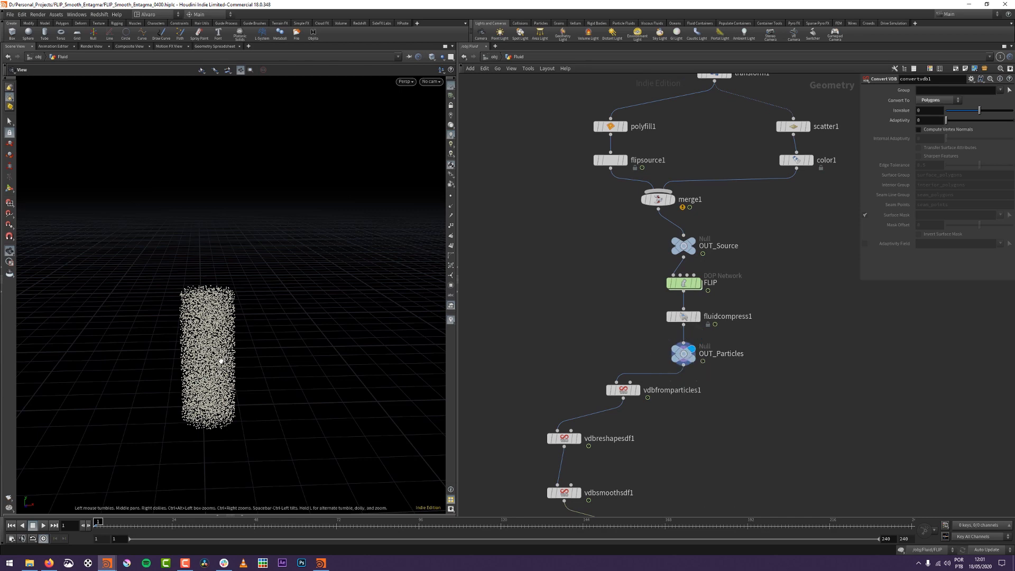
right_click_drag(221, 360, 212, 299)
middle_click_drag(213, 299, 279, 238)
left_click_drag(279, 238, 275, 302)
middle_click_drag(790, 274, 766, 292)
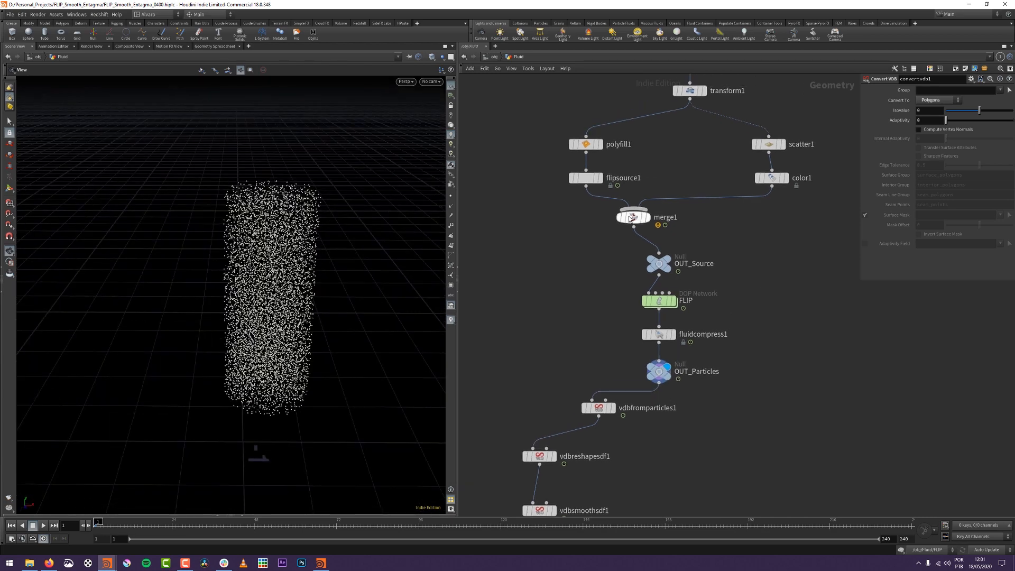
left_click(668, 259)
key("w")
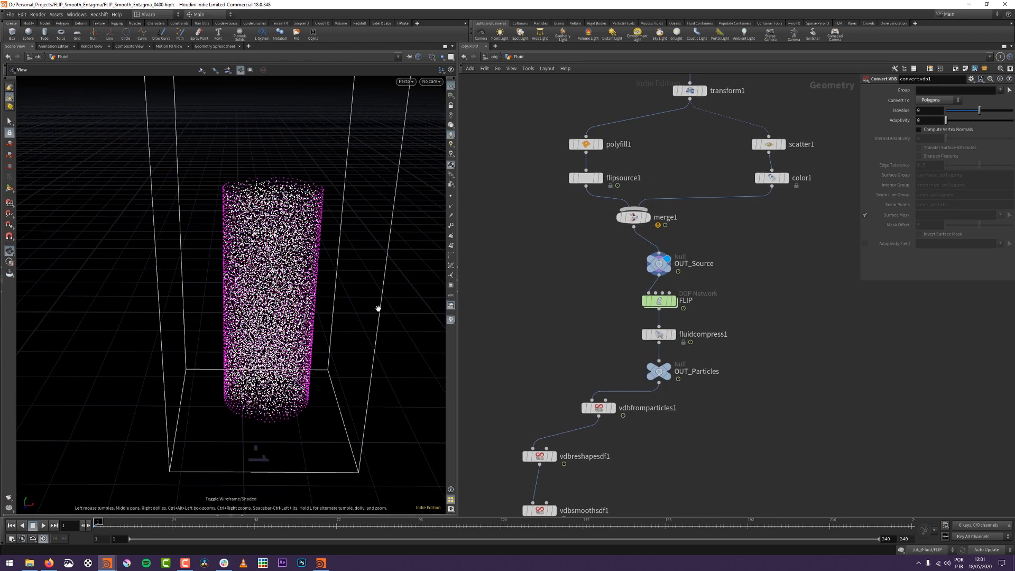
Delete the color1 node from the scatter branch and display OUT_Particles.
middle_click_drag(808, 219, 801, 229)
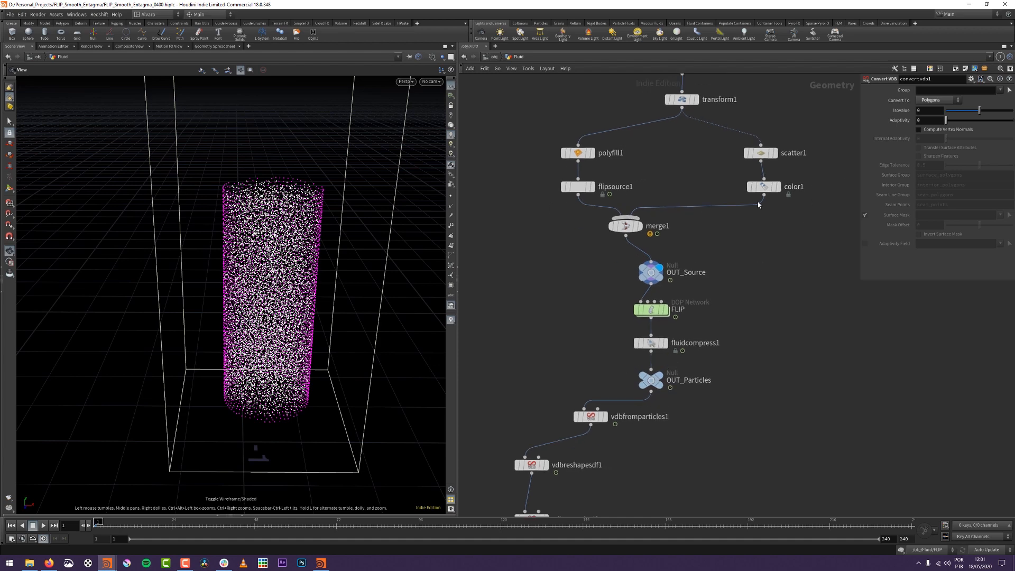
left_click(763, 186)
key("Delete")
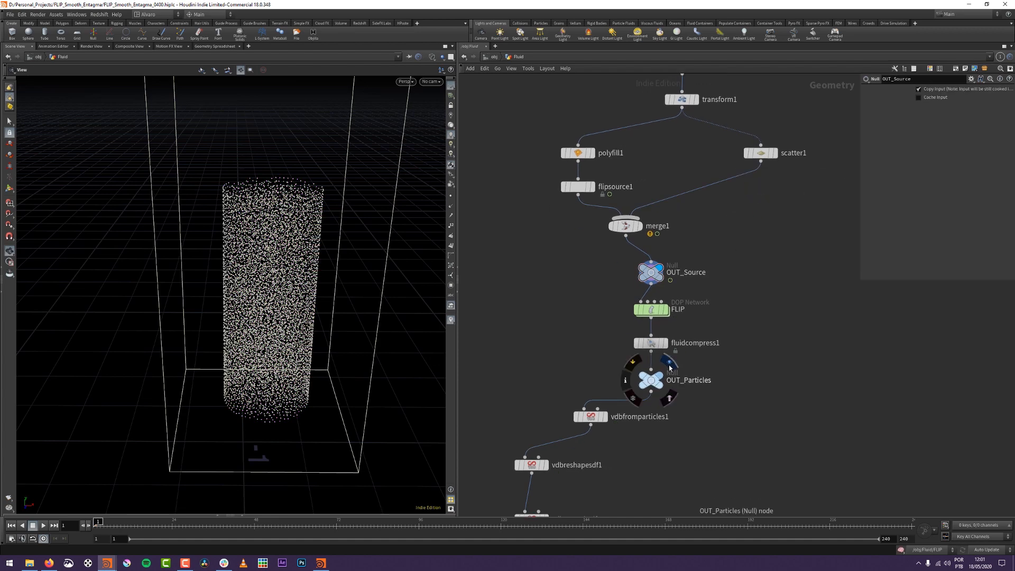
left_click(670, 362)
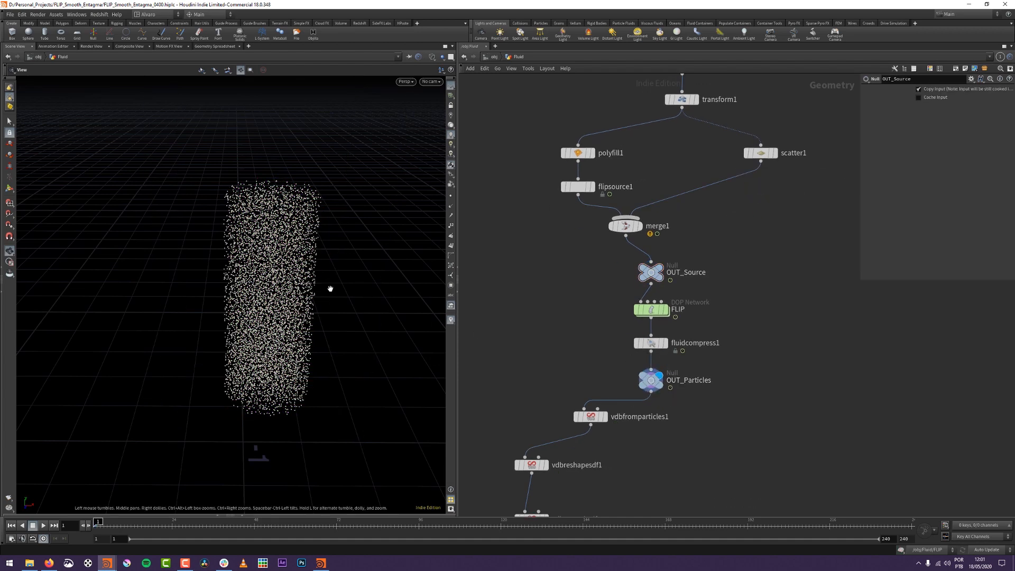
Check the particle group name in the FLIP network's volumesource1 node and the point groups in flipsource1's node info.
middle_click_drag(772, 314, 754, 340)
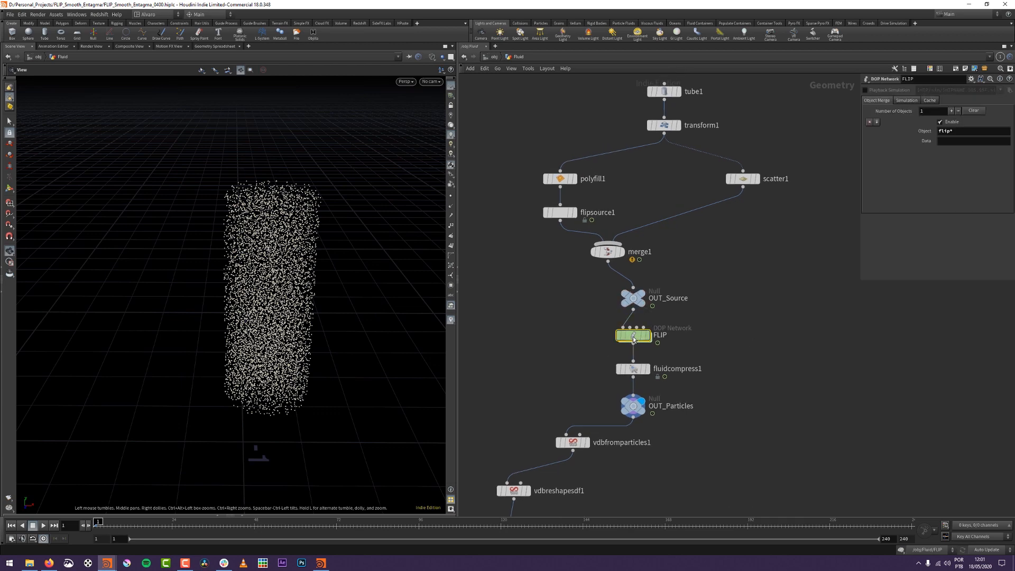
double_click(634, 336)
left_click(700, 297)
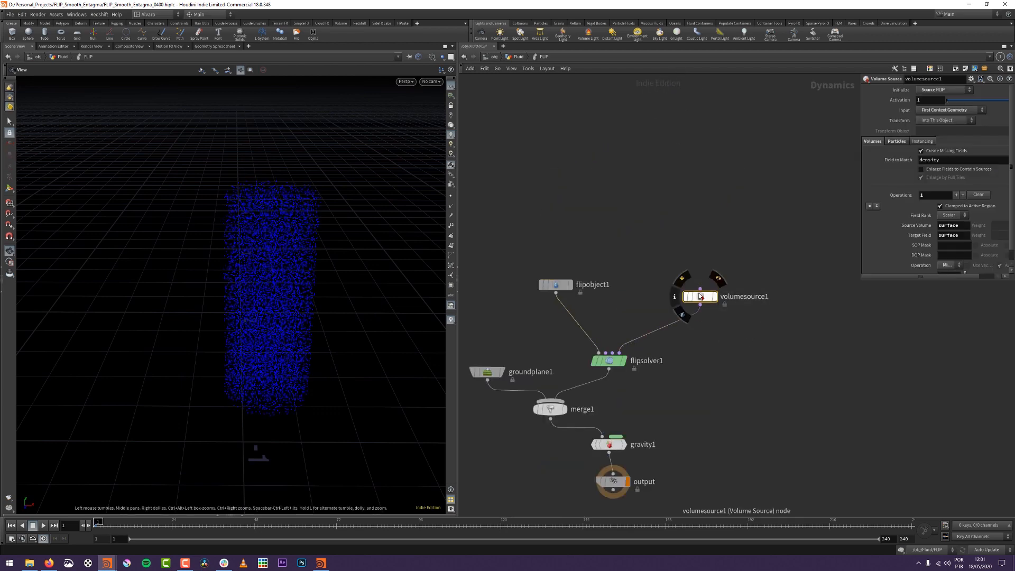
left_click(897, 141)
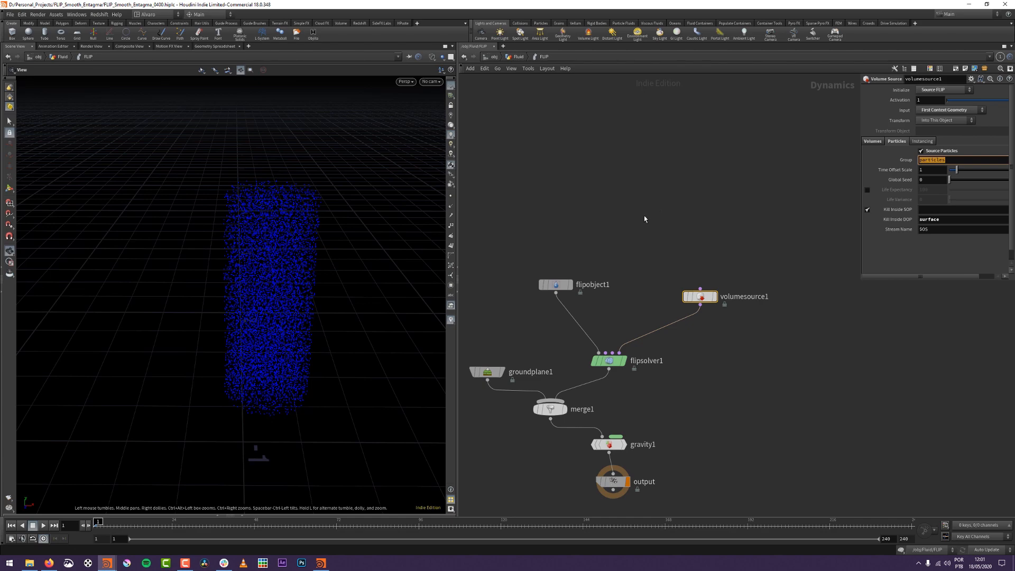
key("u")
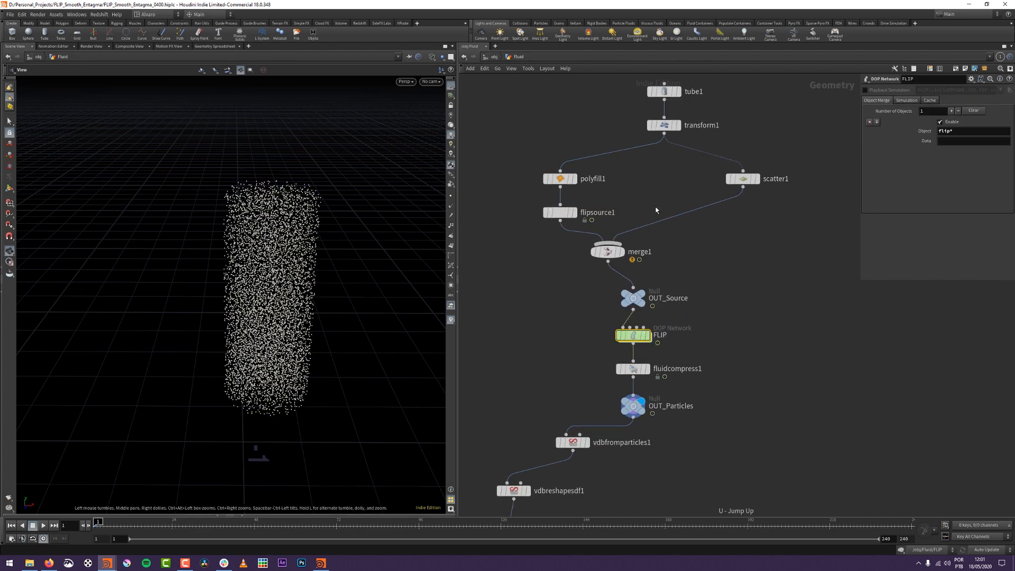
middle_click(561, 258)
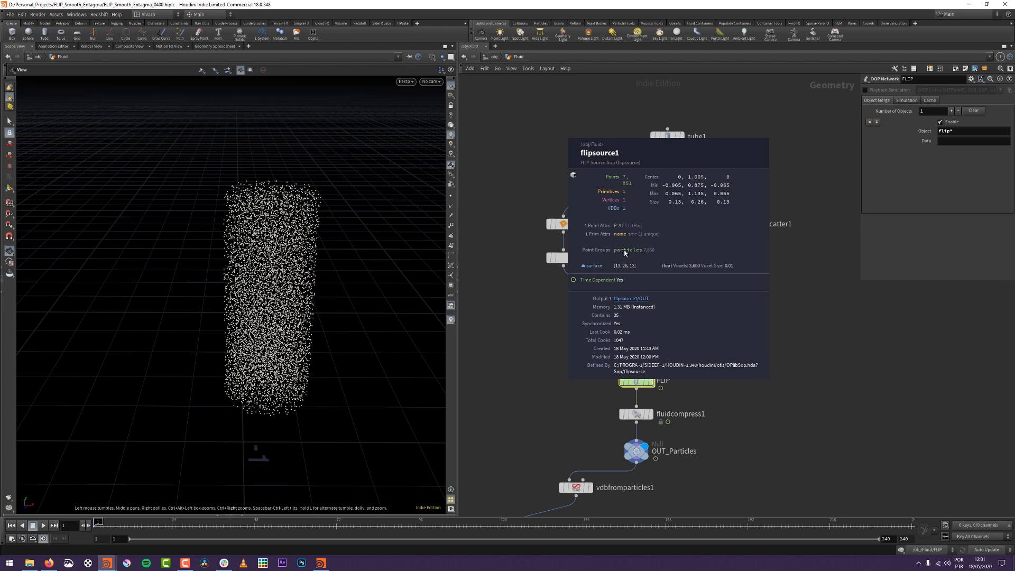
Insert a Group Create node between scatter1 and merge1.
left_click(723, 247)
key("Tab")
type("gru")
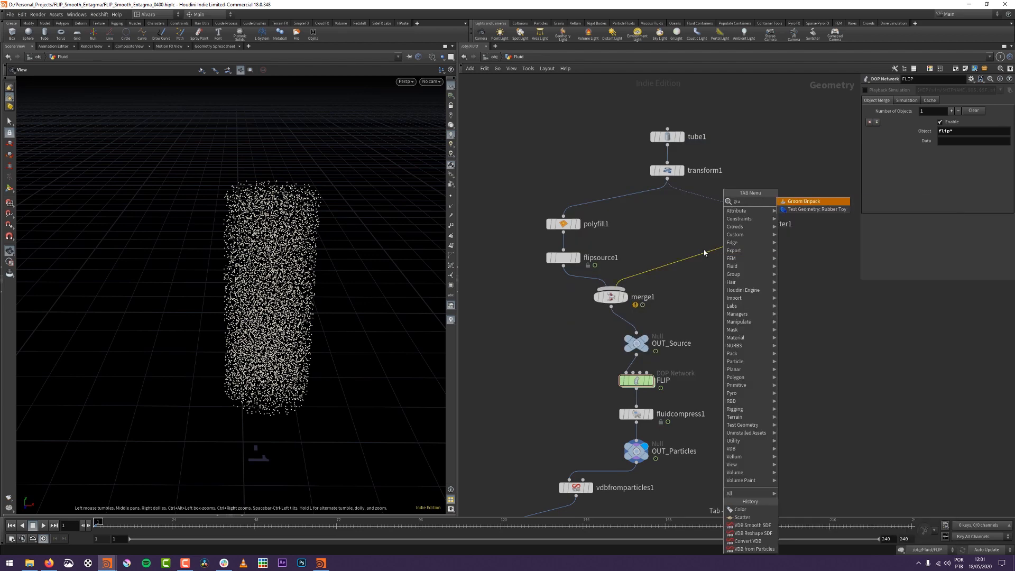
key("BackSpace")
type("oup")
key("Return")
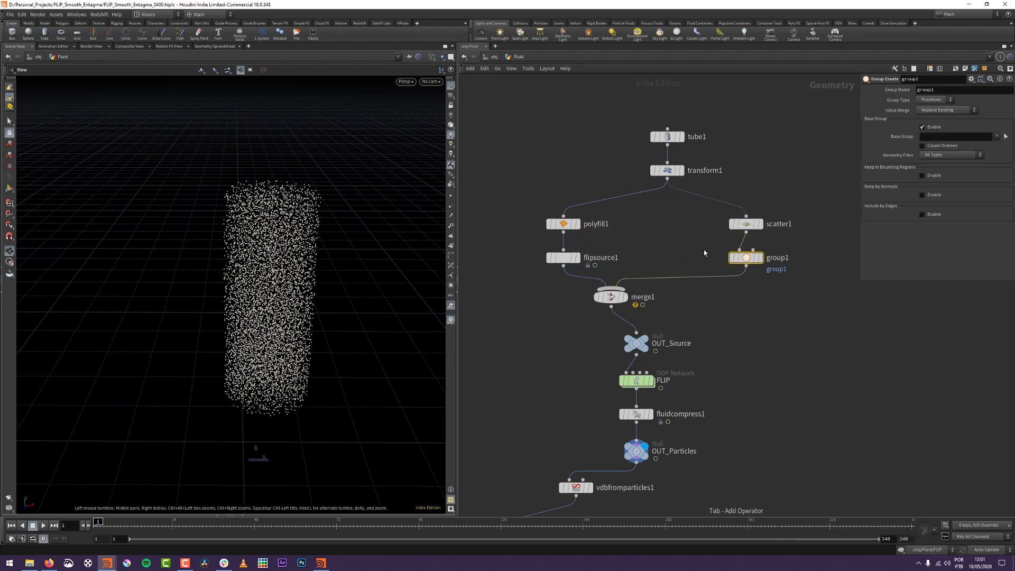
Name the new group particles and set its group type to Points.
double_click(943, 90)
type("po")
key("Return")
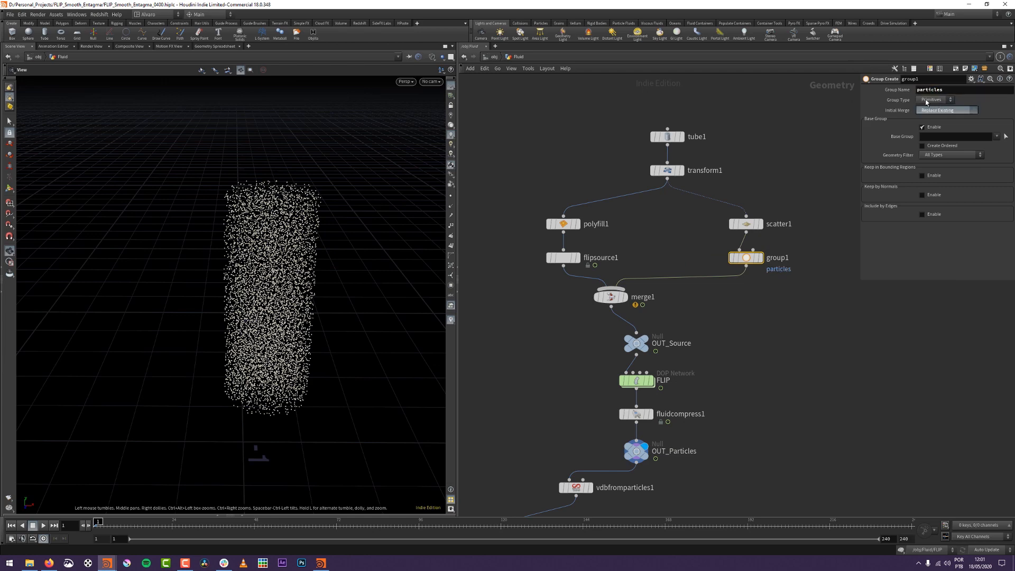
left_click(934, 99)
left_click(932, 111)
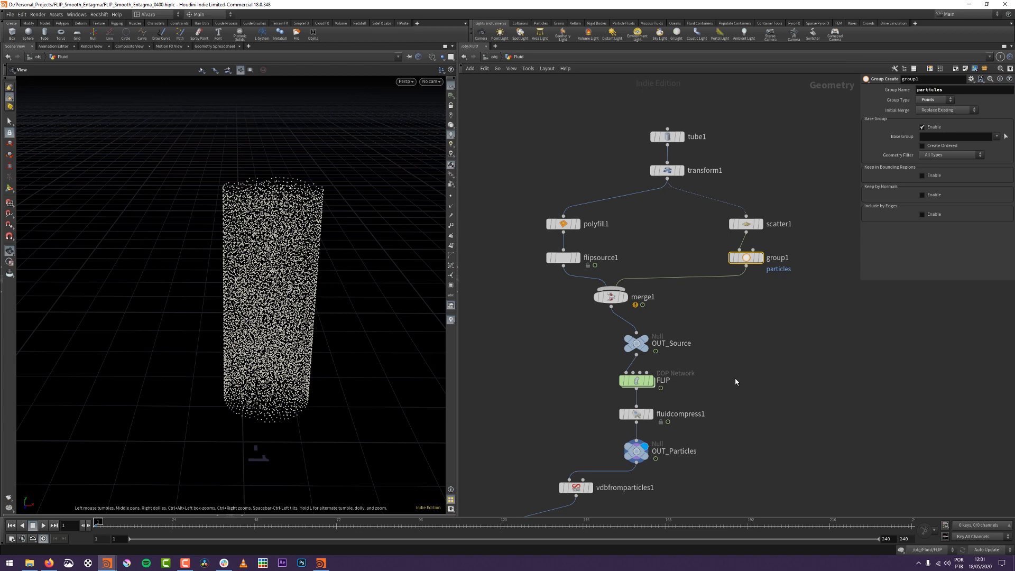
Compare OUT_Source with OUT_Particles and examine the simulated points.
middle_click_drag(735, 382, 731, 360)
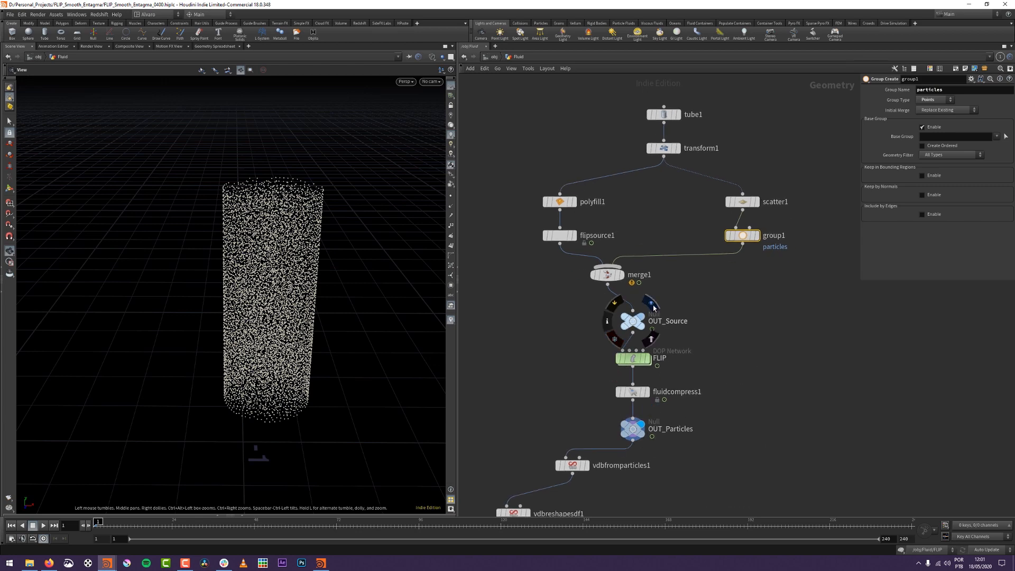
left_click(653, 308)
left_click(652, 413)
left_click_drag(308, 341, 308, 319)
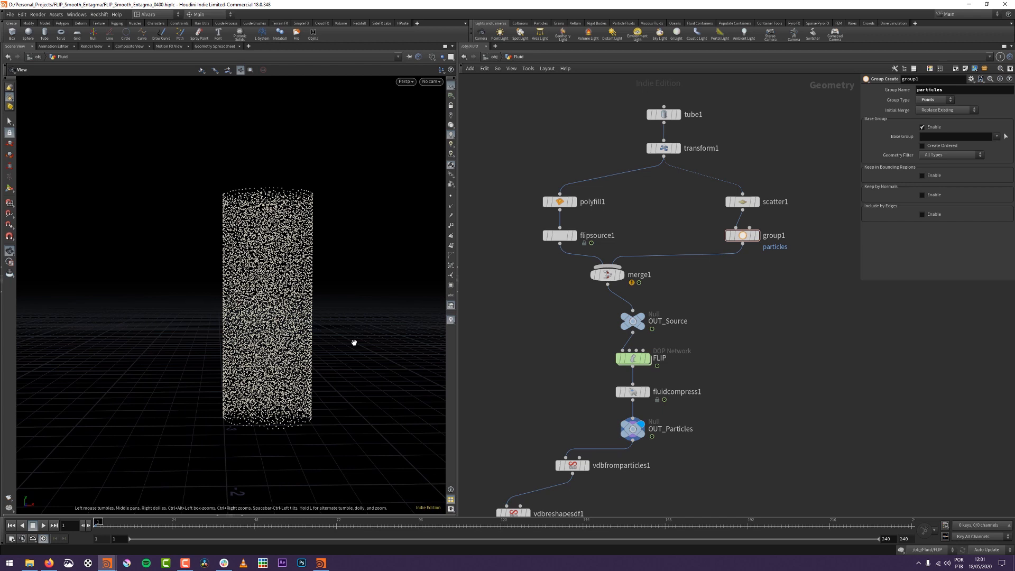
Duplicate the group1 node below itself in the scatter branch and name the copy's group particles_surface.
left_click_drag(742, 235, 738, 266, "alt")
left_click(946, 91)
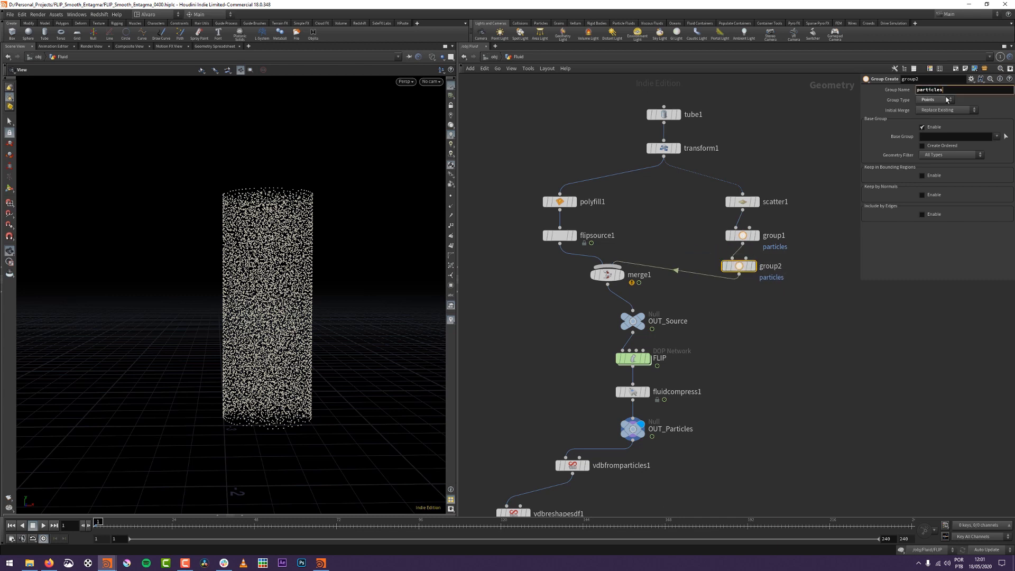
type("_sur")
type("face")
key("Return")
Move merge1 and its downstream nodes lower to make room below the two group nodes.
middle_click_drag(687, 296, 696, 246)
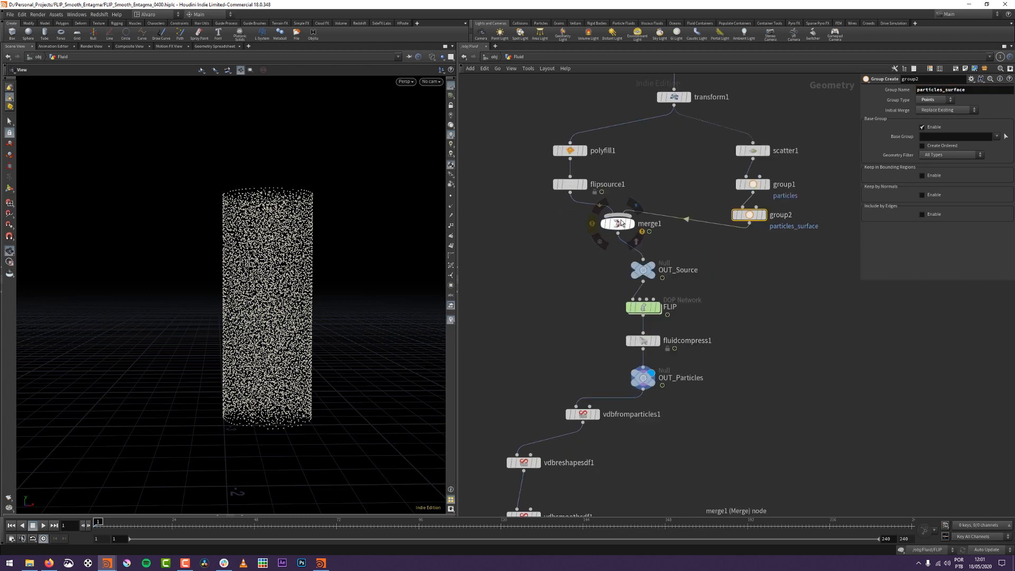
left_click_drag(620, 220, 633, 253, "ctrl")
middle_click_drag(790, 299, 783, 222)
middle_click_drag(758, 305, 777, 251)
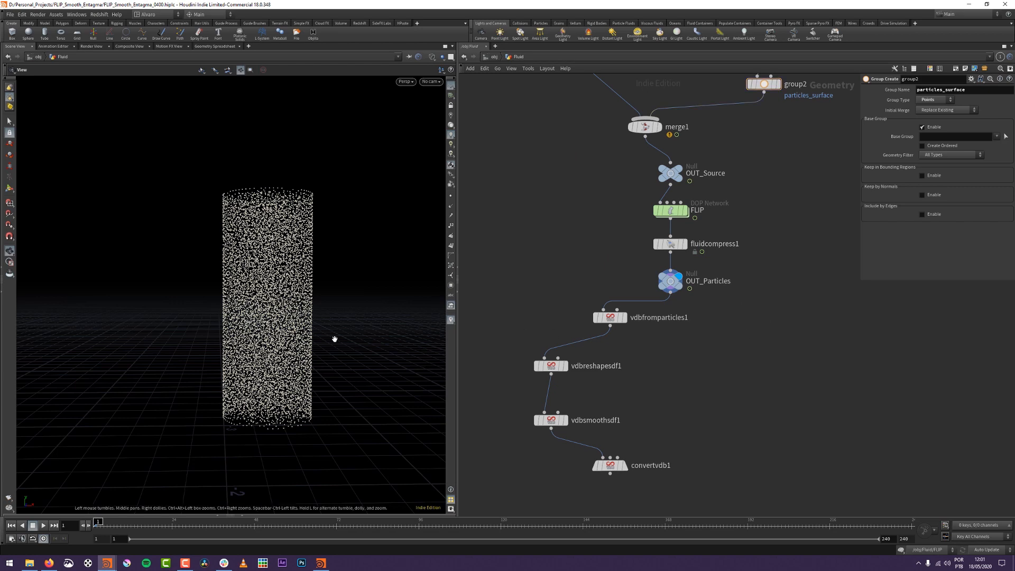
Line up vdbfromparticles1, vdbreshapesdf1, vdbsmoothsdf1 and convertvdb1 in a compact column below OUT_Particles.
mouse_move(725, 369)
middle_mouse_down()
mouse_move(722, 383)
mouse_move(705, 367)
middle_mouse_up()
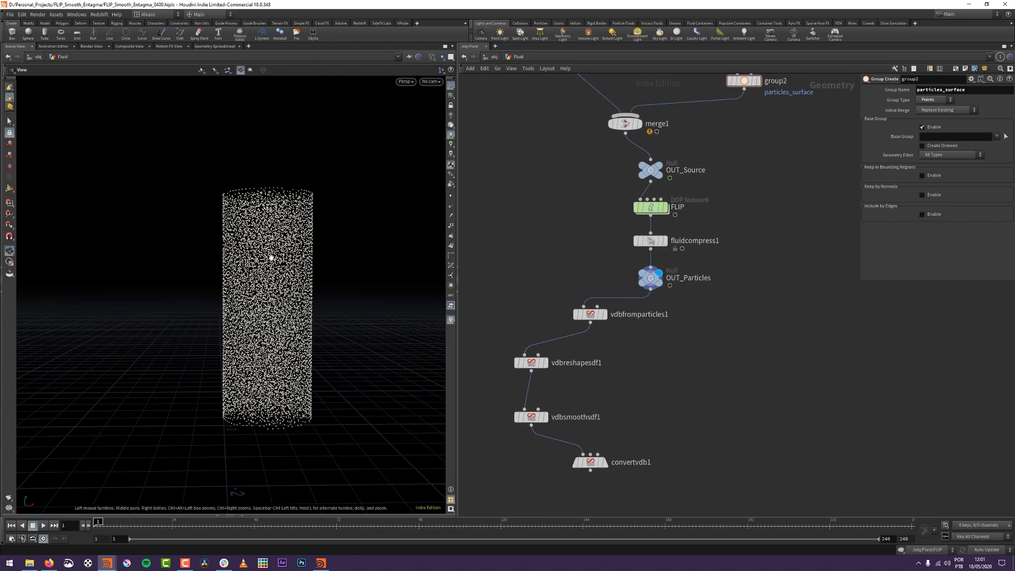
left_click_drag(270, 257, 297, 213)
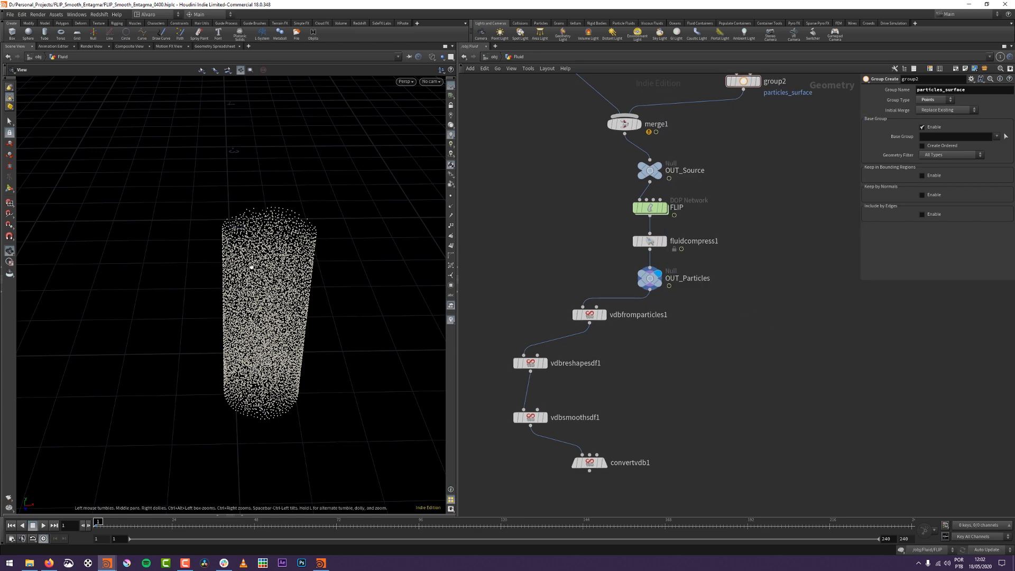
left_click_drag(285, 249, 257, 300)
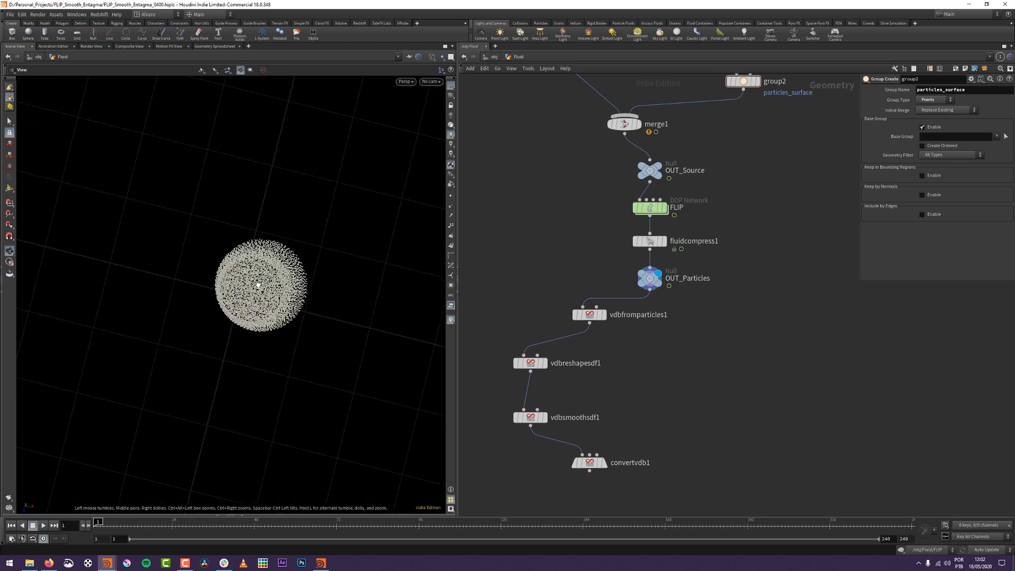
middle_click_drag(731, 404, 745, 368)
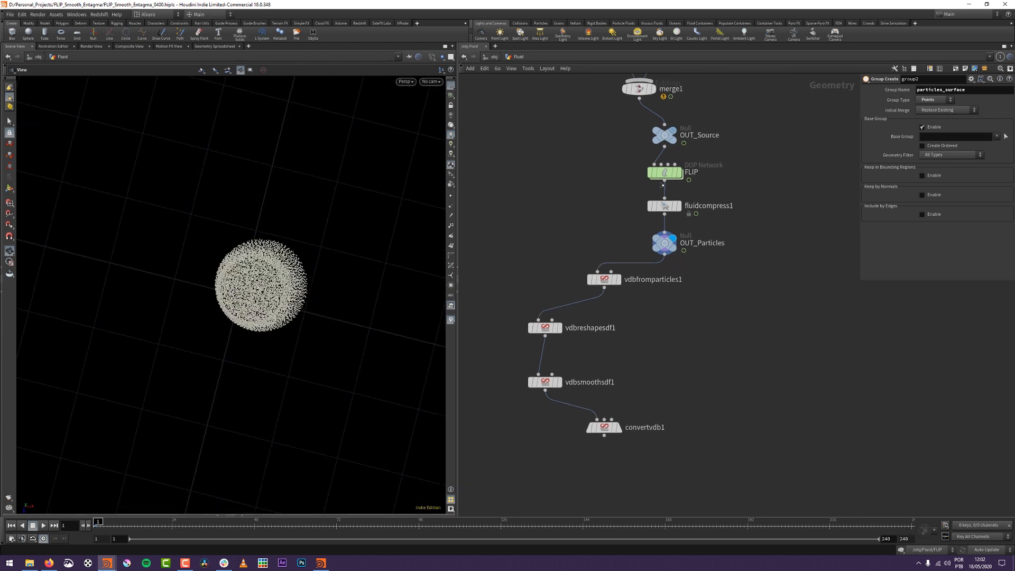
key("a")
left_click_drag(664, 135, 664, 212)
left_click_drag(589, 466, 581, 290)
left_click(700, 289)
left_click_drag(271, 339, 285, 306)
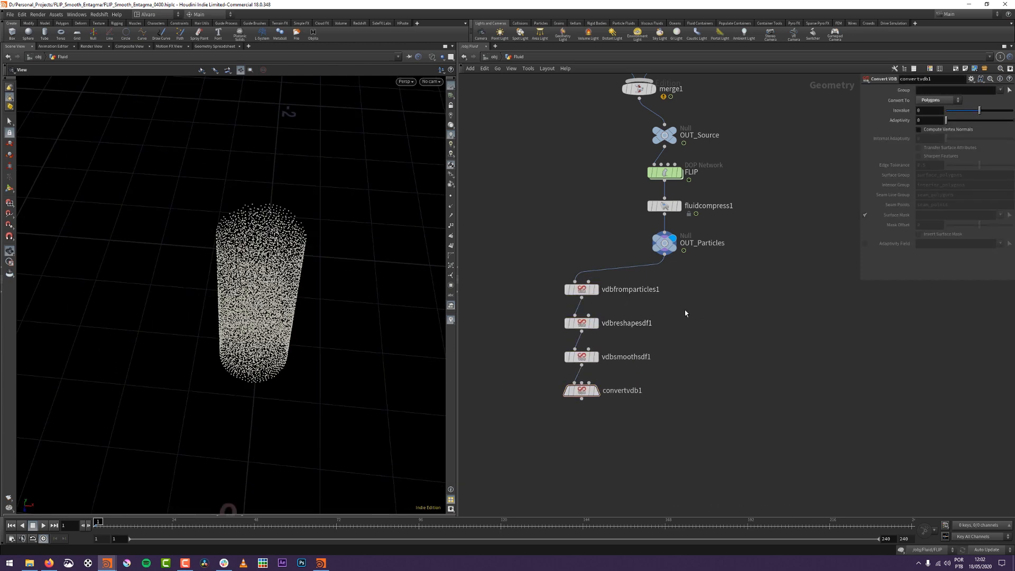
Try a Split node on the OUT_Particles output and check which groups it offers.
right_click(666, 261)
type("split")
key("Return")
key("Return")
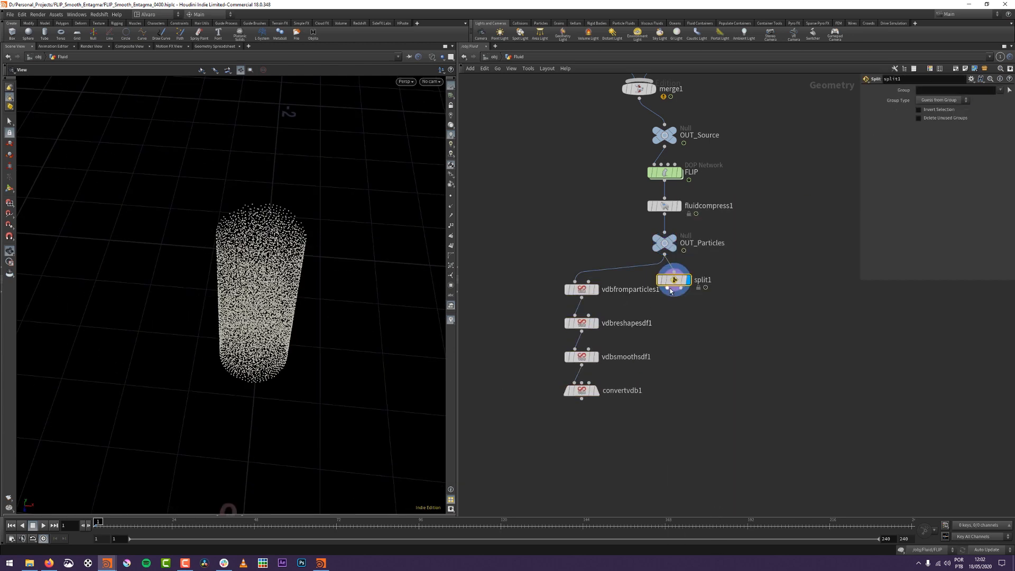
left_click(1000, 91)
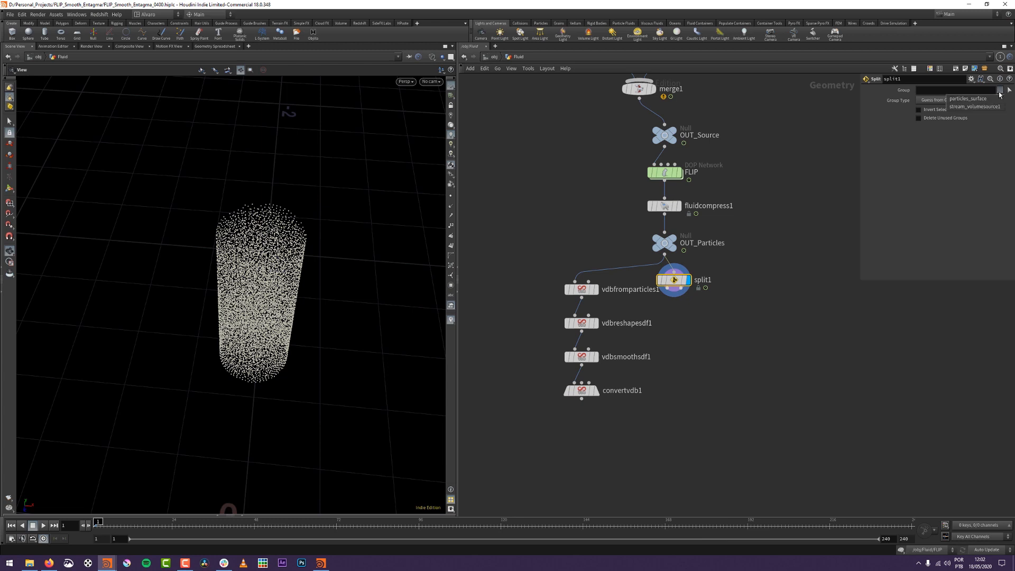
left_click(974, 106)
Go to frame 23 and examine the OUT_Particles point column along its full height.
left_click_drag(315, 247, 327, 296)
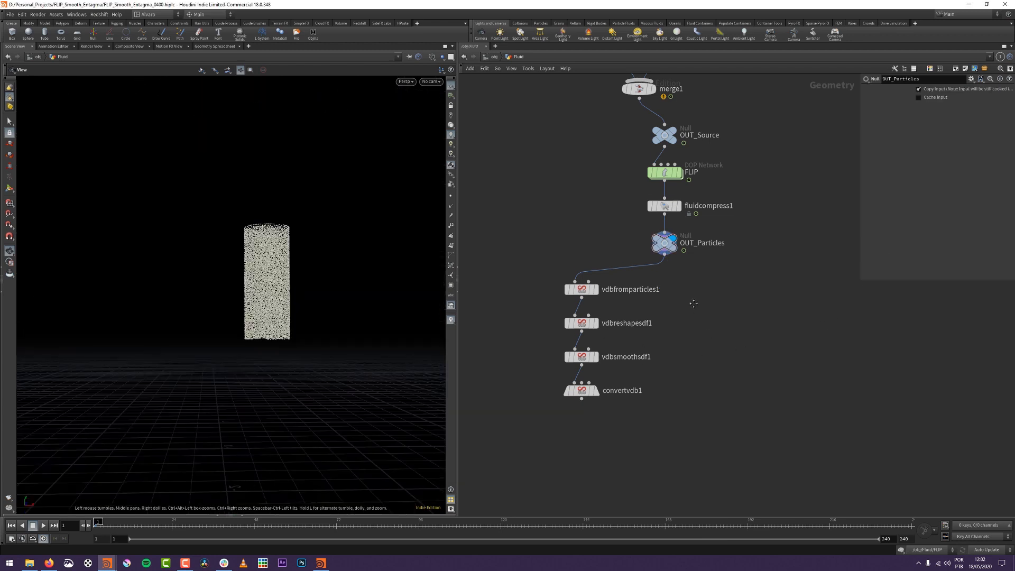
middle_click_drag(711, 324, 680, 301)
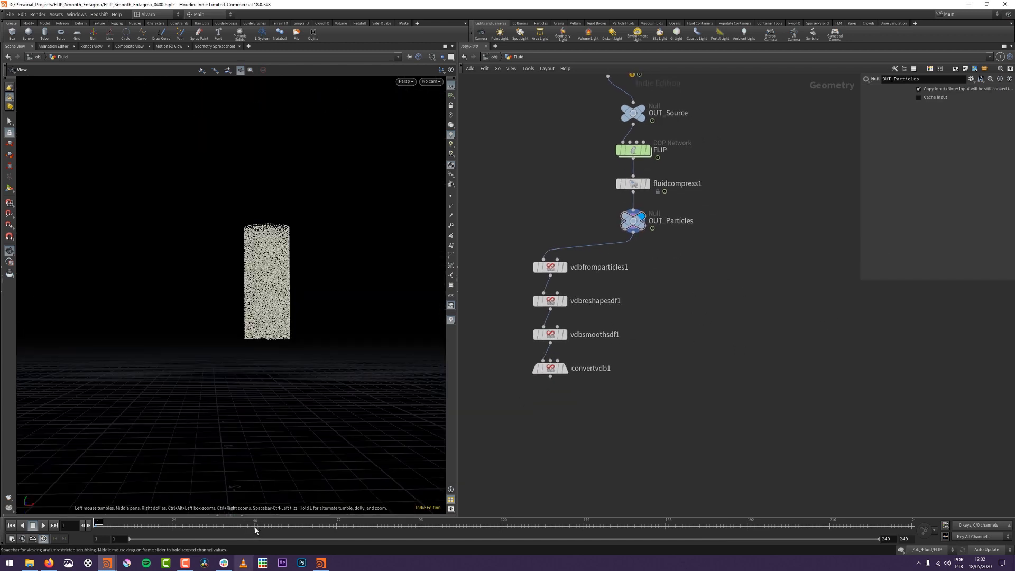
left_click(175, 525)
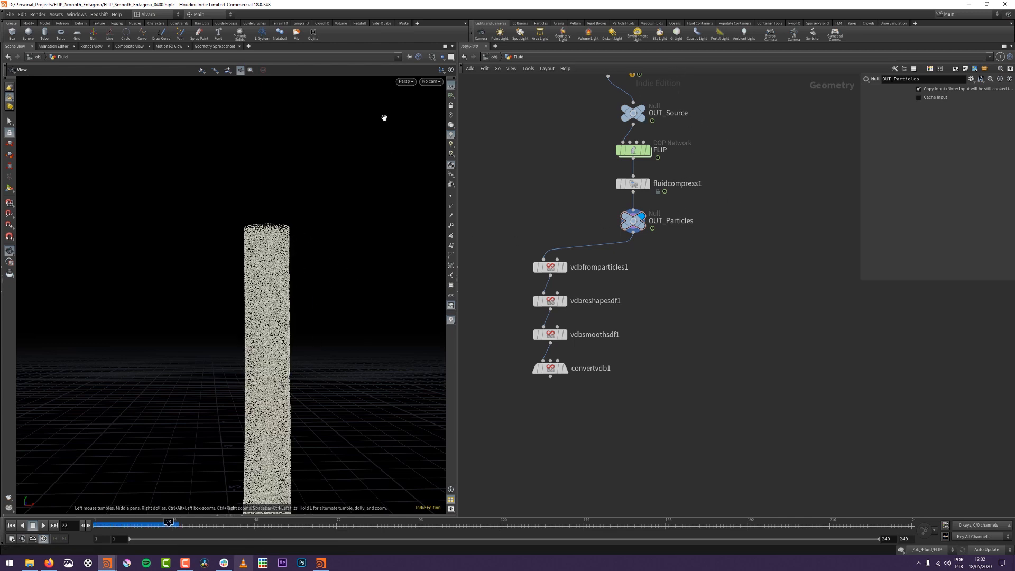
middle_click_drag(309, 299, 269, 227)
right_click_drag(269, 227, 240, 359)
right_click_drag(262, 309, 268, 371)
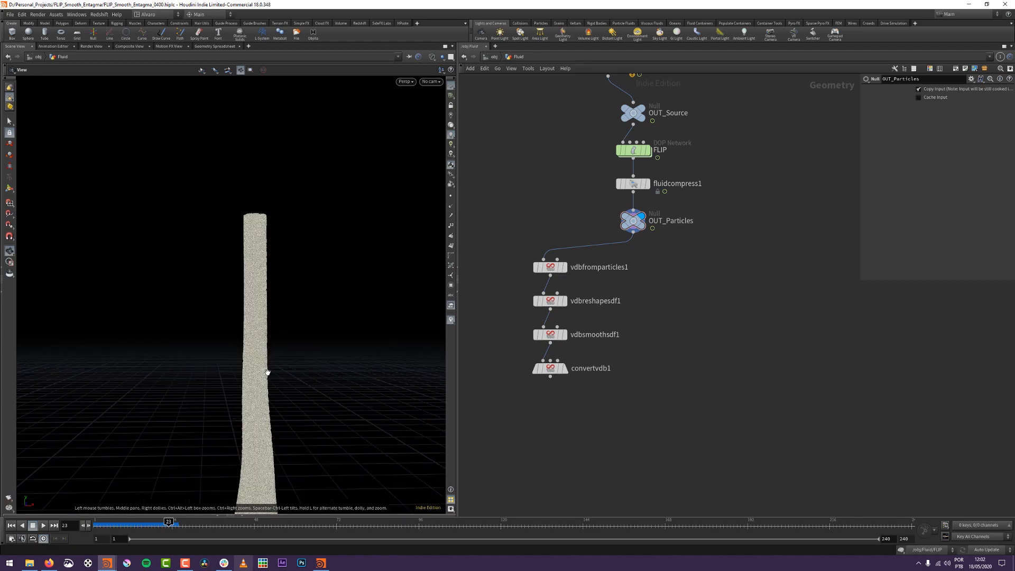
middle_click_drag(267, 371, 275, 228)
left_click_drag(274, 313, 267, 319)
right_click_drag(267, 319, 277, 297)
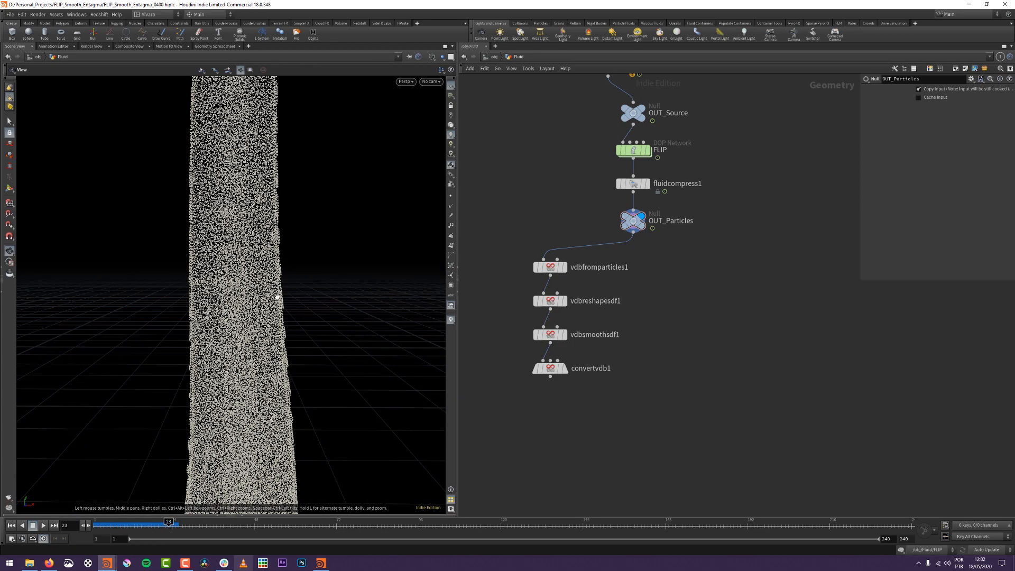
mouse_move(292, 341)
right_mouse_down()
mouse_move(293, 293)
mouse_move(286, 323)
right_mouse_up()
middle_click_drag(286, 323, 240, 405)
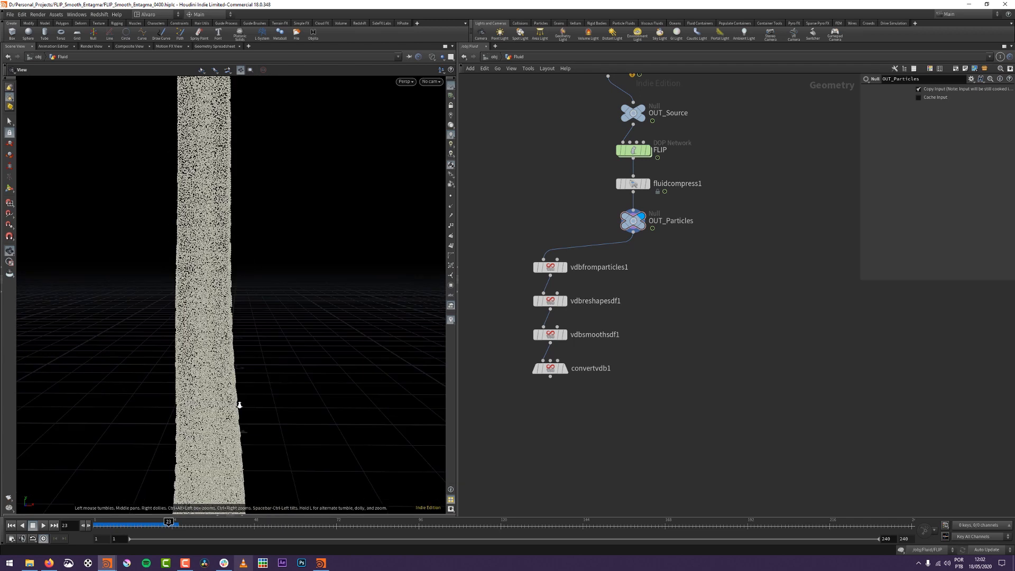
right_click_drag(251, 280, 283, 338)
Display the convertvdb1 mesh shaded and examine its surface at frames 23 and 1.
middle_click_drag(551, 373, 537, 372)
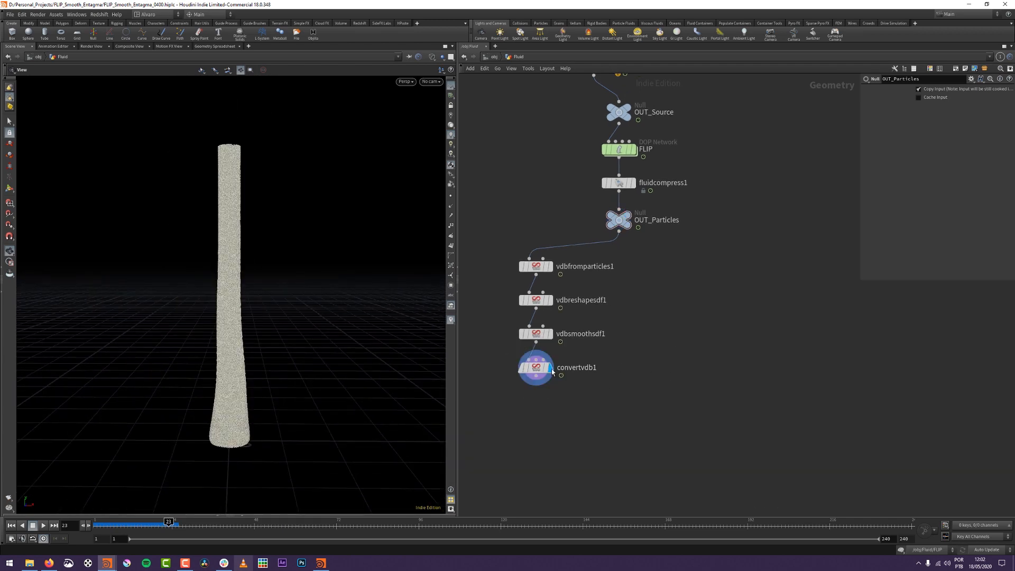
left_click(550, 368)
key("w")
left_click_drag(256, 328, 243, 389)
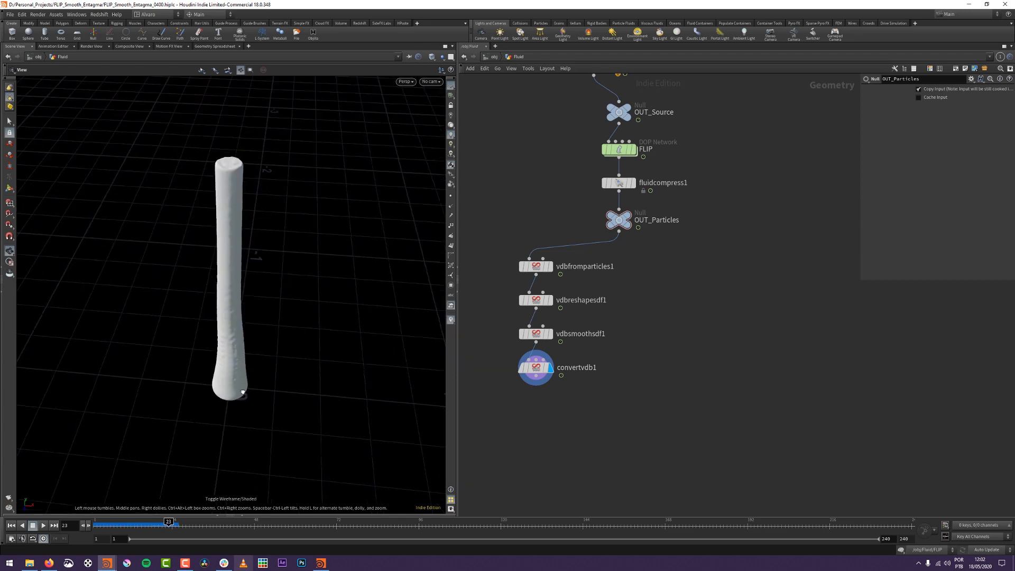
right_click_drag(242, 389, 247, 267)
mouse_move(247, 268)
left_mouse_down()
mouse_move(260, 317)
mouse_move(235, 298)
mouse_move(249, 279)
left_mouse_up()
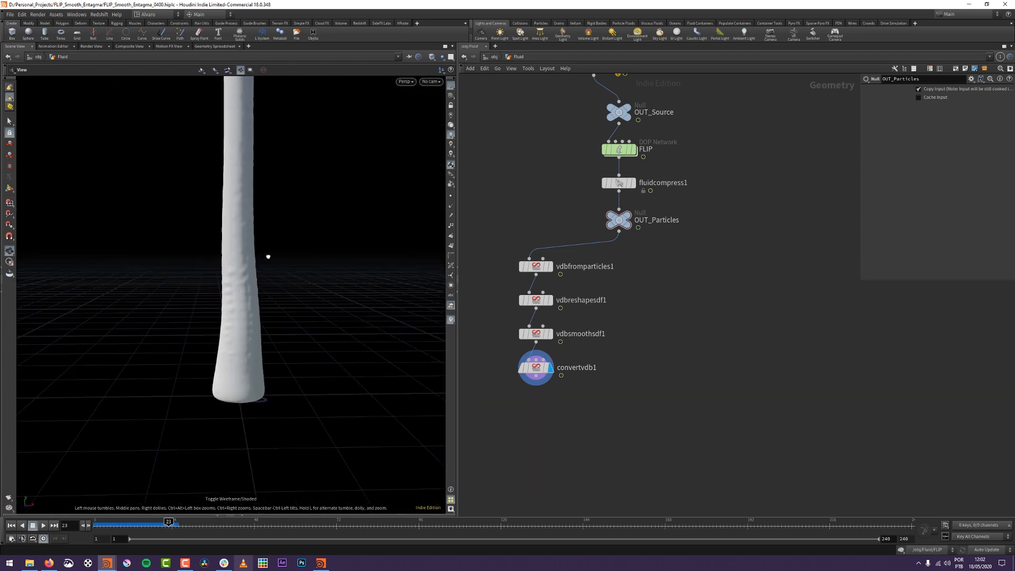
middle_click_drag(238, 290, 239, 351)
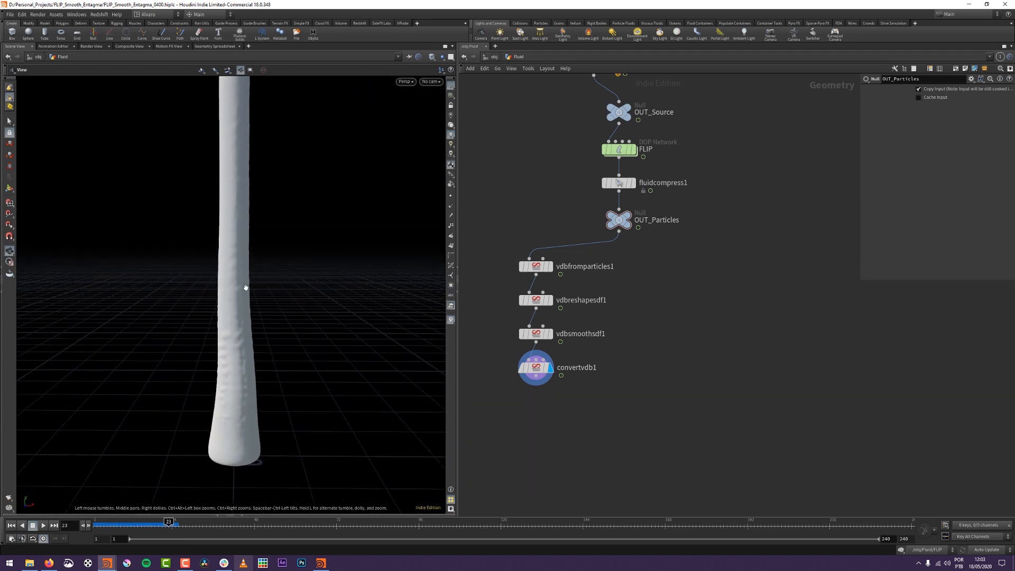
key("ctrl+Up")
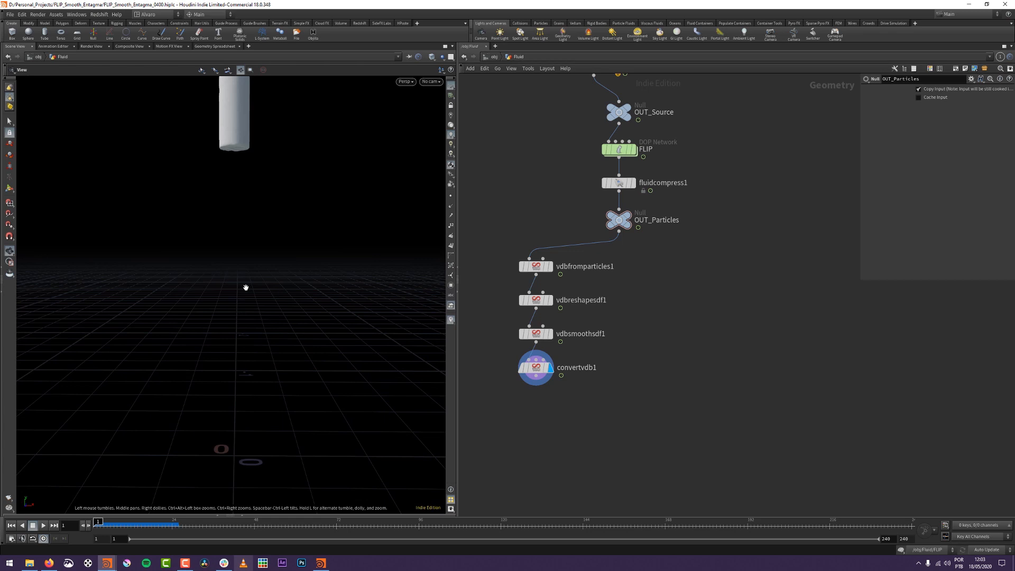
left_click(169, 525)
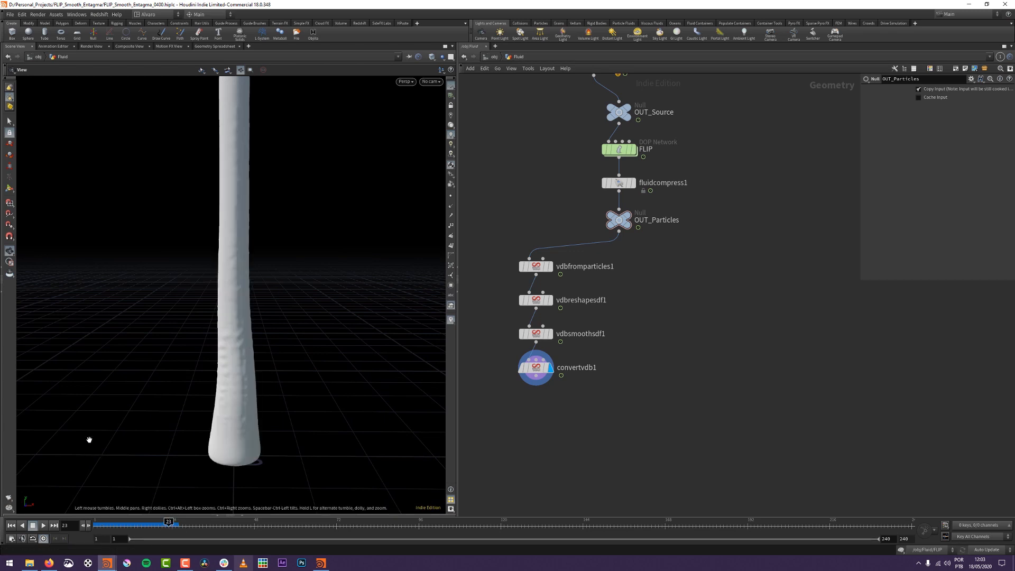
key("ctrl+Up")
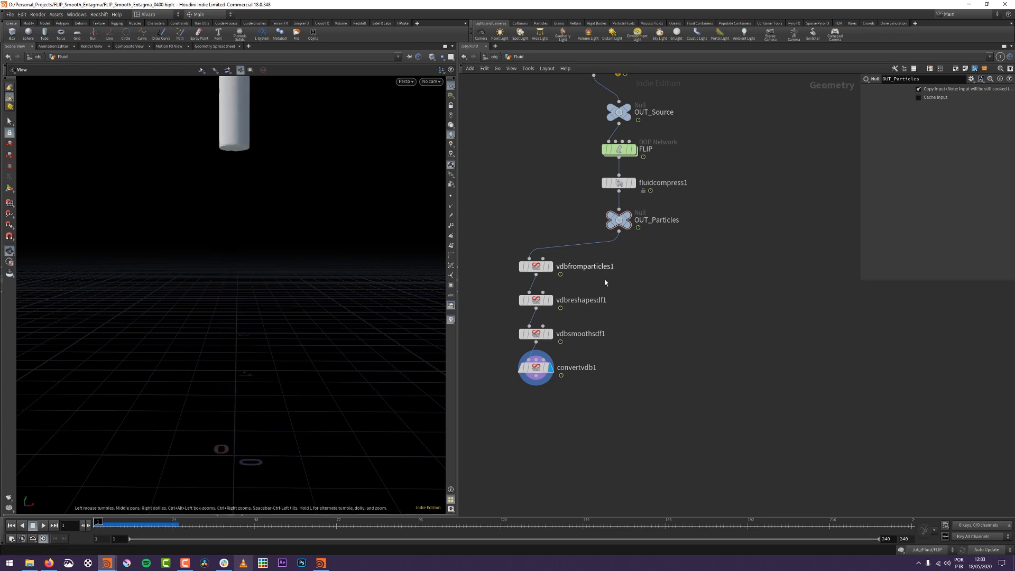
Inside the FLIP network, set the Max Substeps of flipsolver1 to 4.
middle_click_drag(606, 284, 586, 384)
double_click(604, 252)
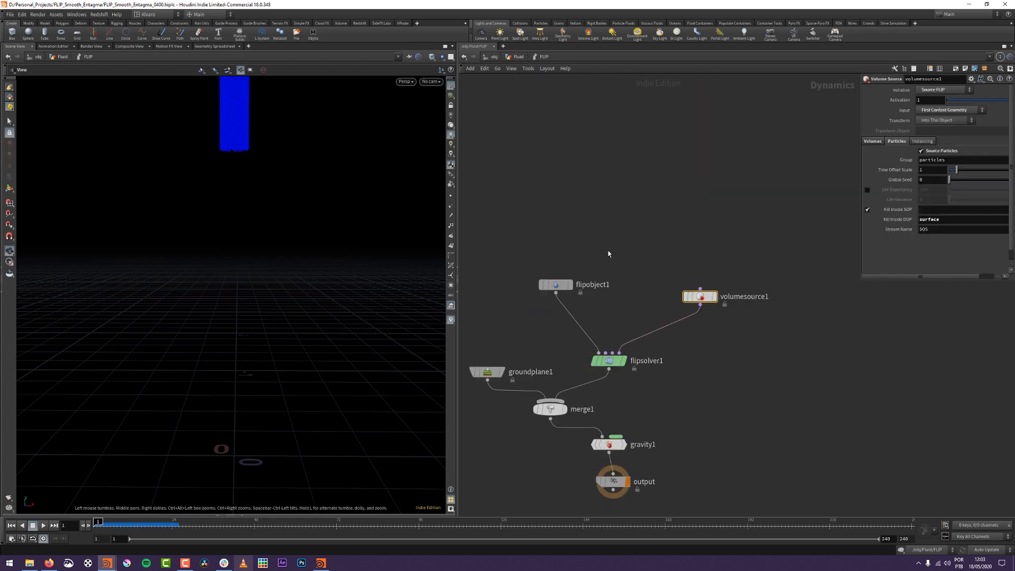
left_click(555, 285)
left_click(625, 361)
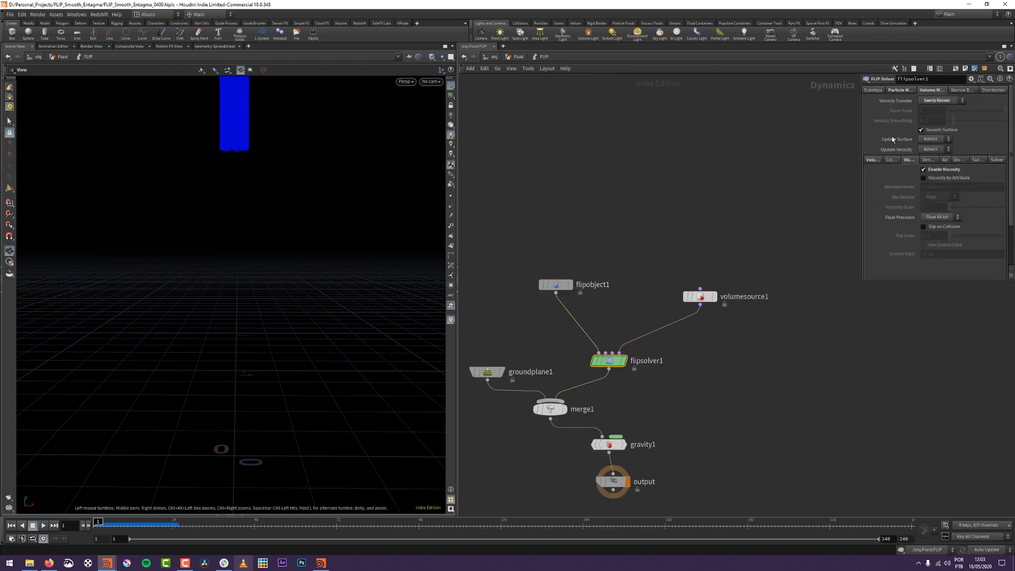
left_click(873, 90)
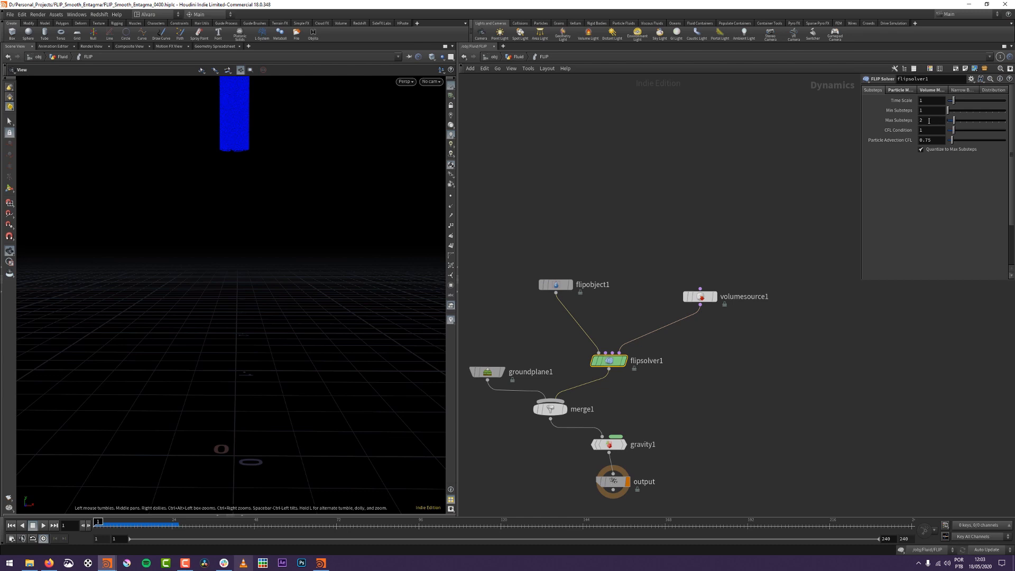
left_click(928, 120)
key("Return")
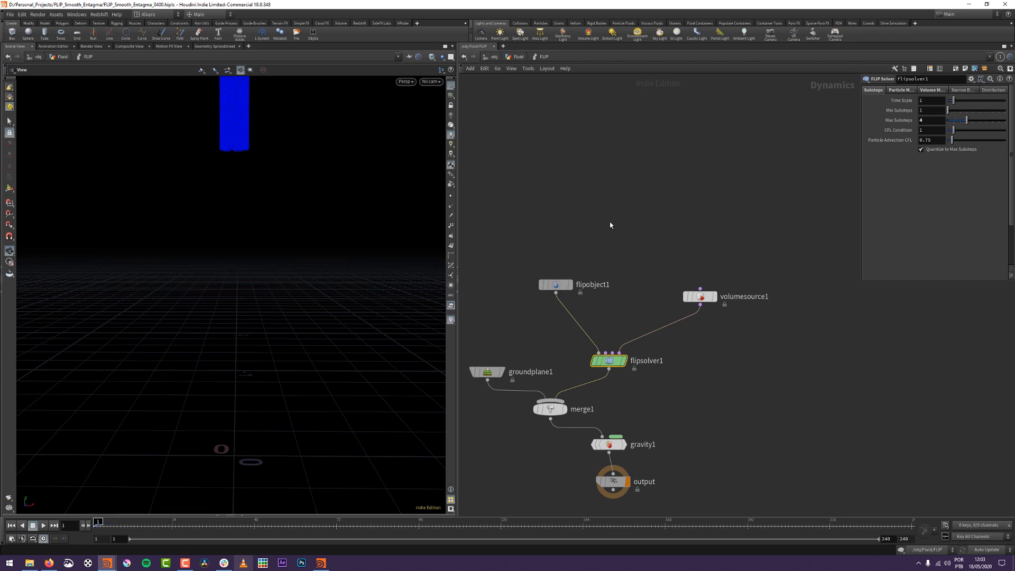
Try a Max Substeps value of 3 on flipsolver1 and undo that change.
left_click(930, 120)
type("3")
key("Return")
key("ctrl+z")
Return to the Fluid network and display the OUT_Particles points simulated up to frame 48.
key("u")
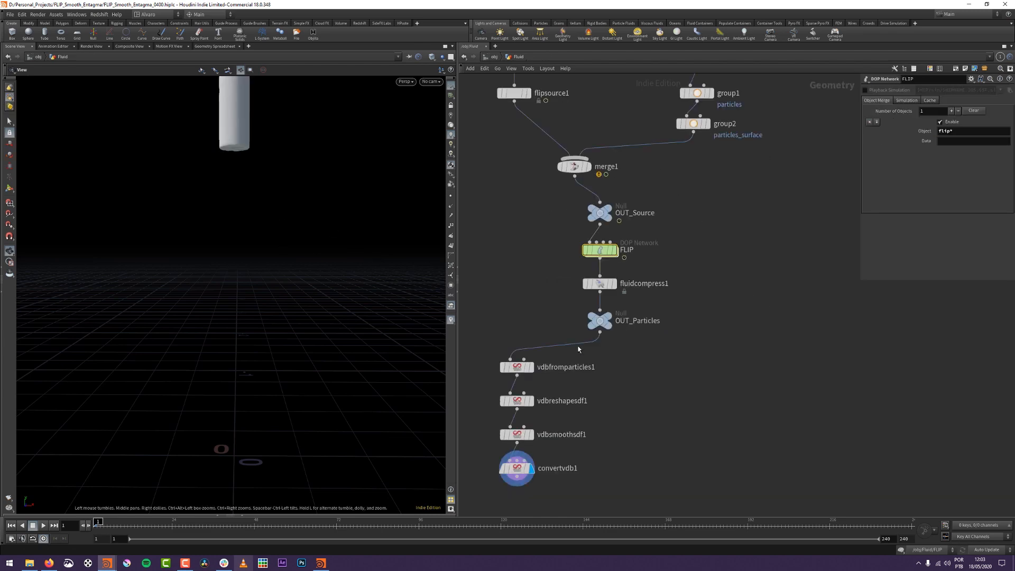
left_click(607, 316)
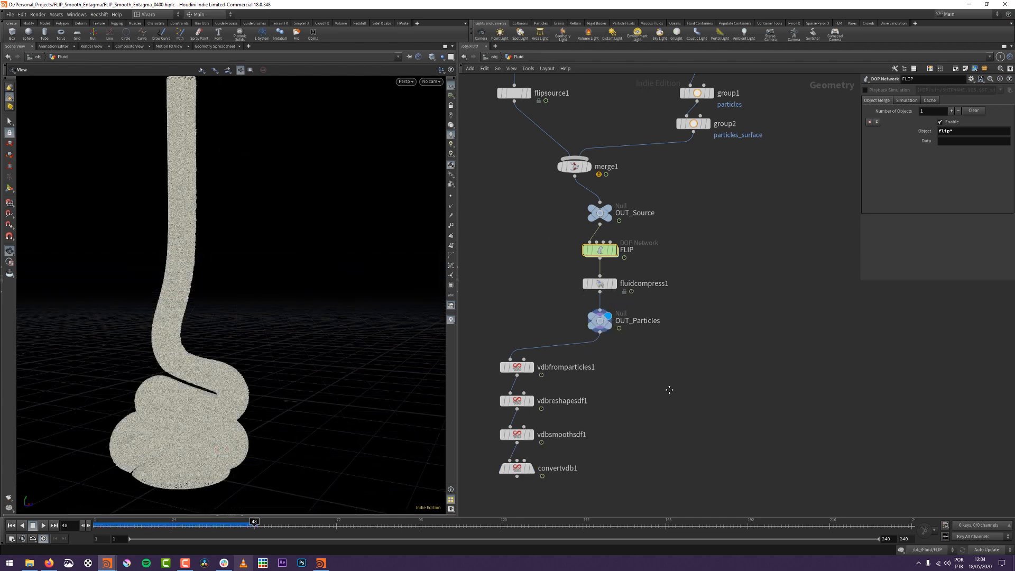
middle_click_drag(668, 389, 703, 344)
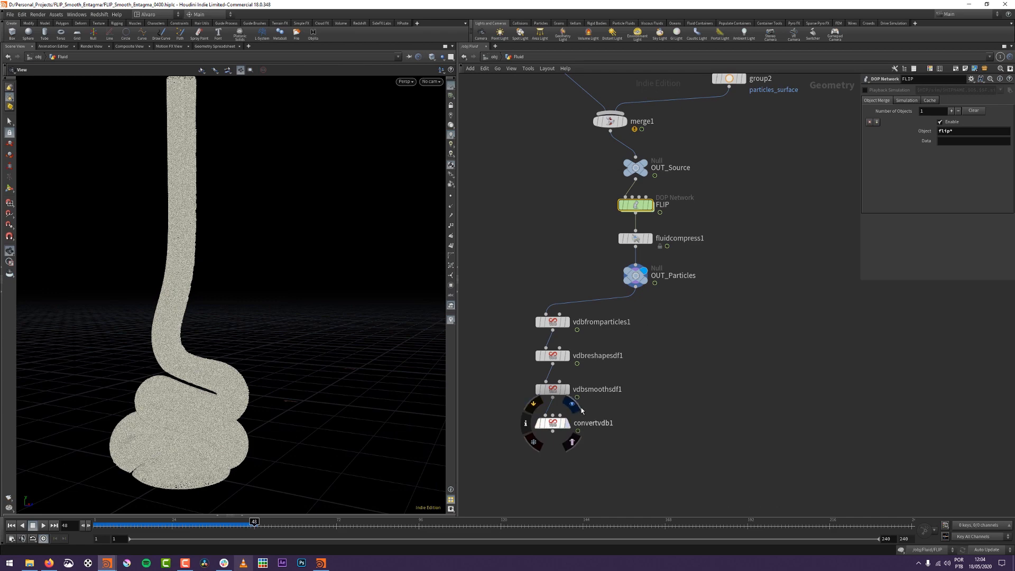
Display convertvdb1 and examine the smoothness of the coiled fluid mesh at frame 48 from several angles.
left_click(566, 423)
left_click_drag(229, 340, 275, 294)
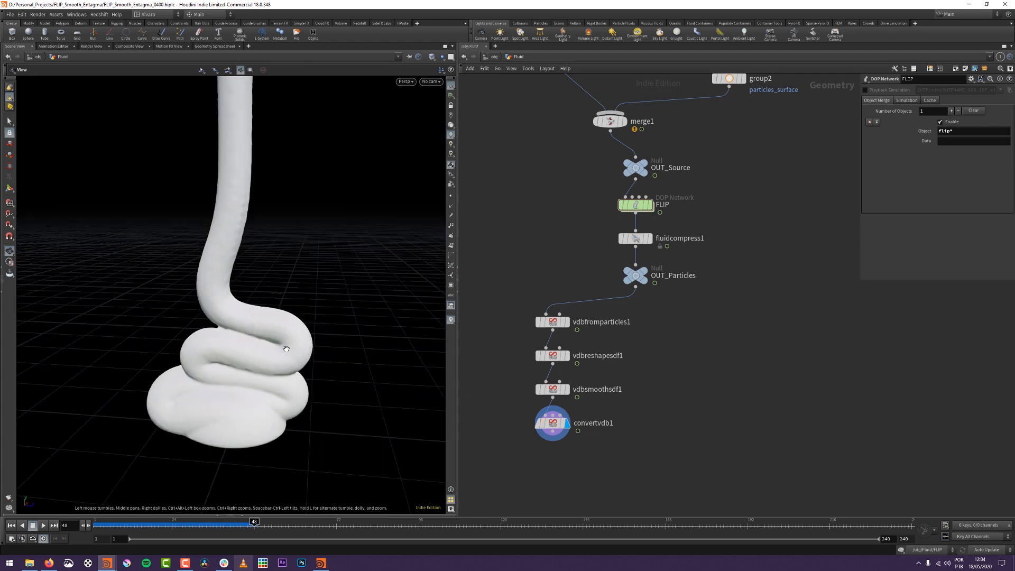
left_click_drag(312, 383, 256, 370)
middle_click_drag(256, 370, 376, 365)
right_click_drag(376, 364, 293, 139)
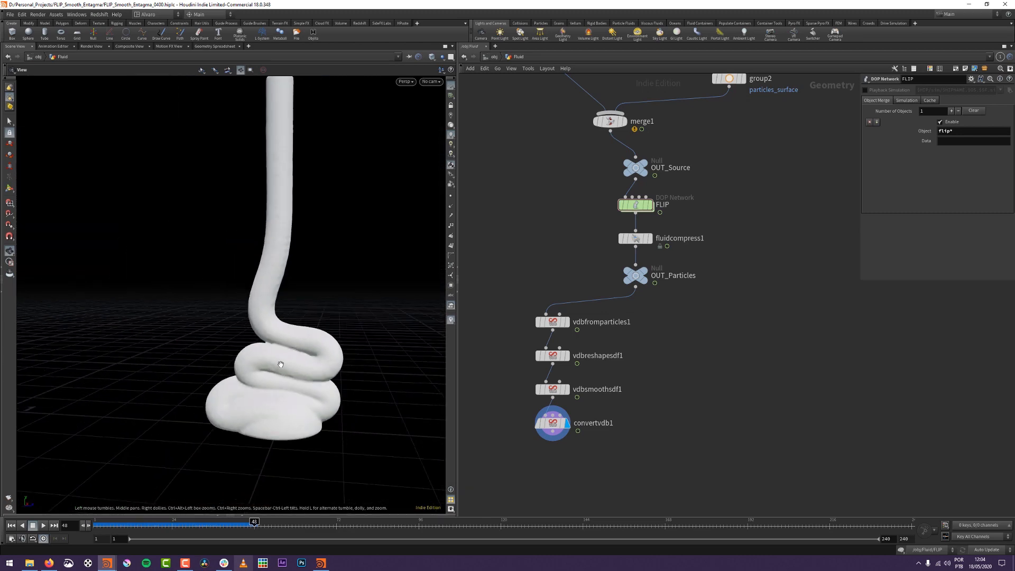
middle_click_drag(294, 140, 293, 167)
middle_click_drag(267, 322, 257, 271)
right_click_drag(257, 271, 280, 298)
left_click_drag(280, 299, 297, 337)
middle_click_drag(309, 352, 239, 365)
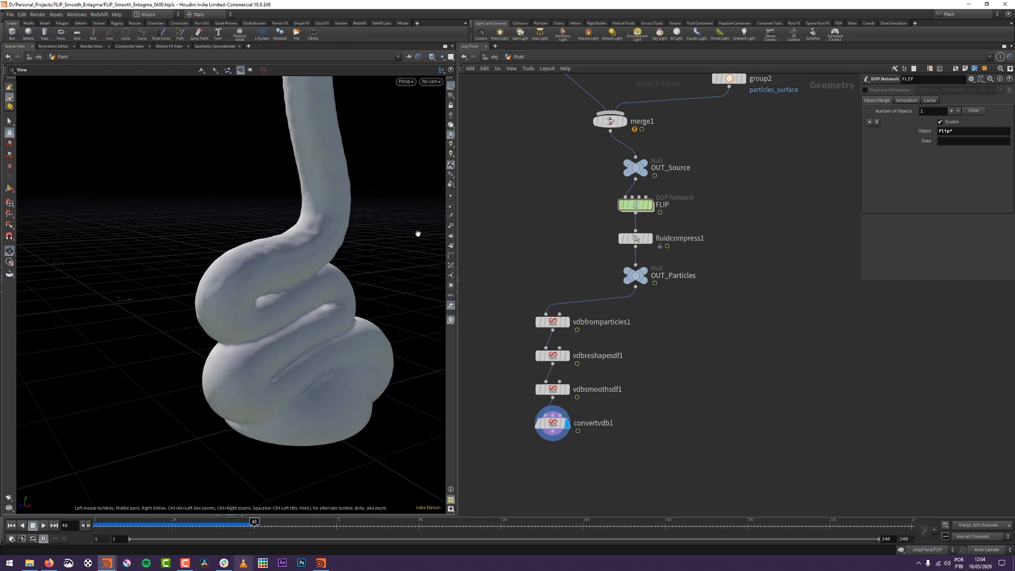
right_click_drag(203, 233, 172, 344)
left_click_drag(173, 344, 222, 252)
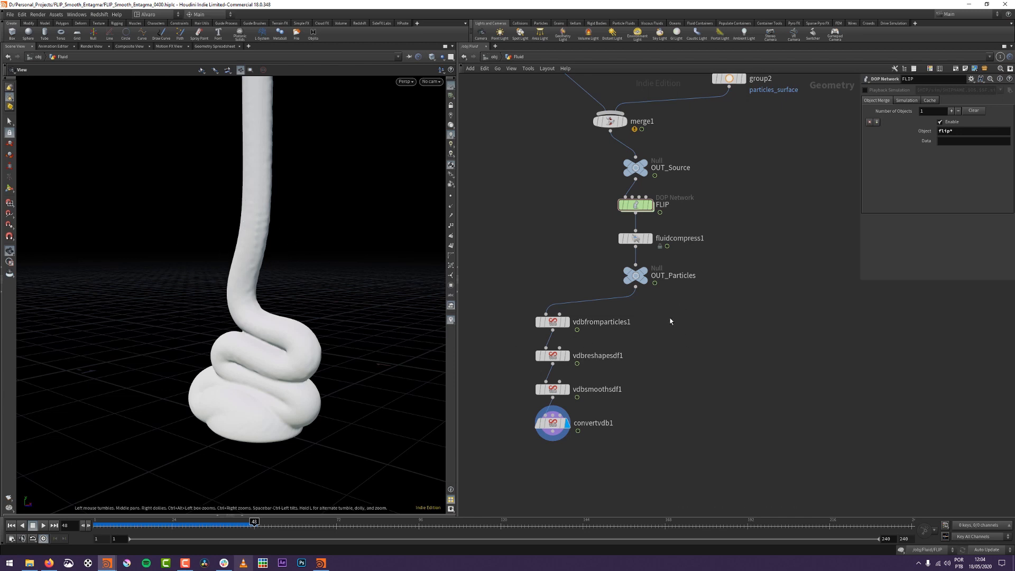
left_click_drag(179, 307, 212, 258)
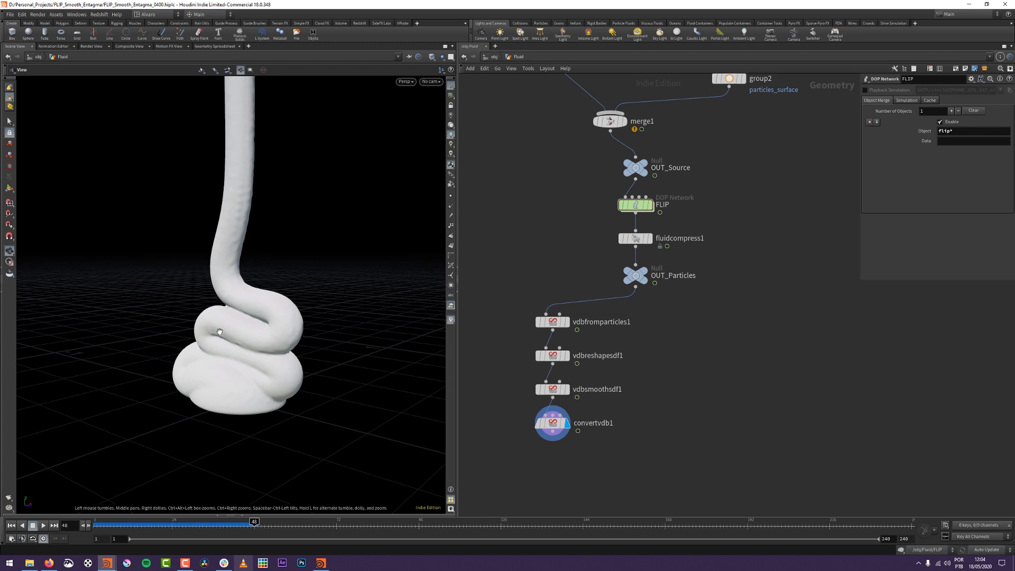
left_click_drag(219, 331, 237, 341)
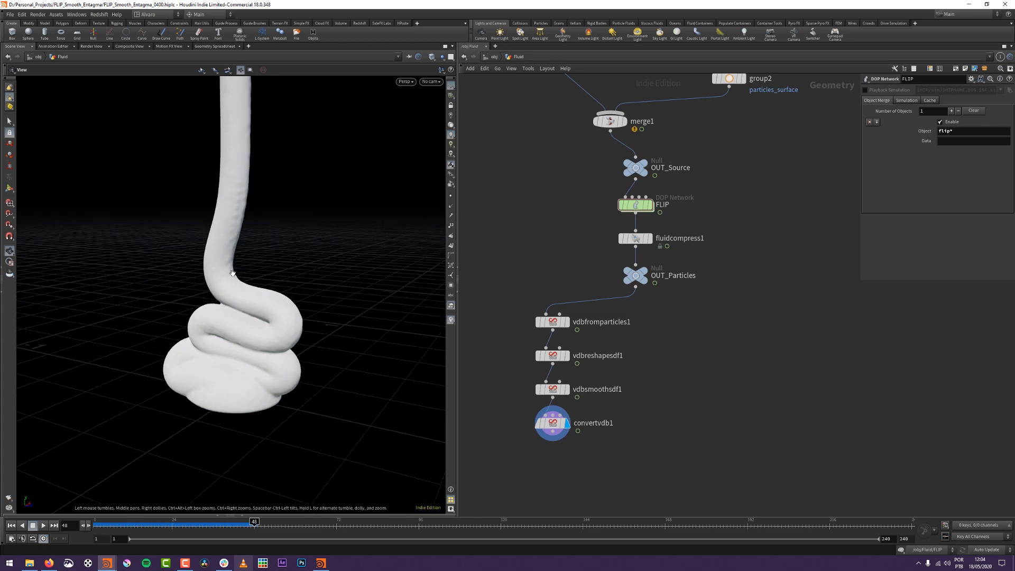
Move vdbreshapesdf1, vdbsmoothsdf1 and convertvdb1 lower to make room below vdbfromparticles1.
middle_click_drag(510, 413, 517, 320)
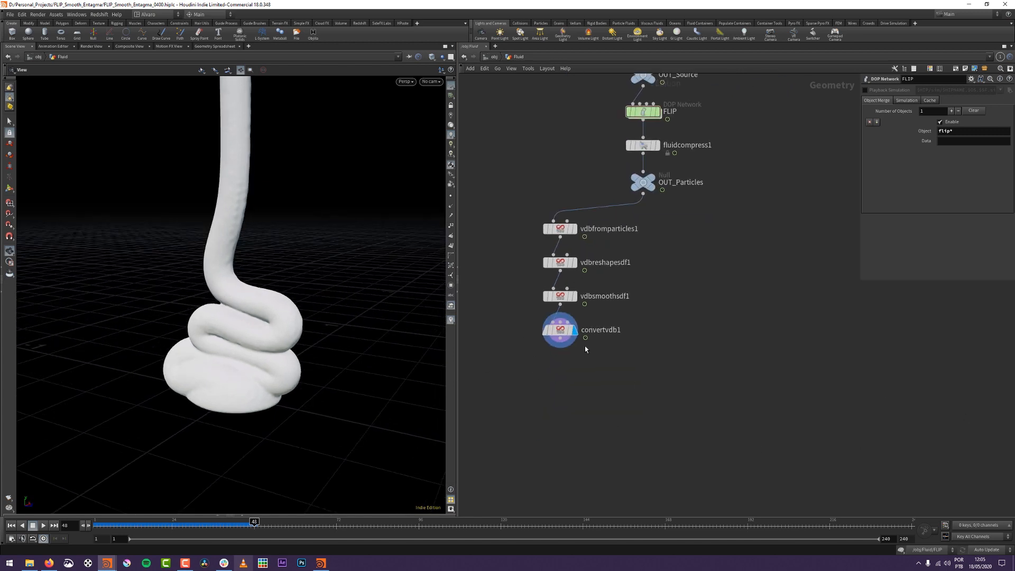
left_click_drag(509, 414, 559, 324)
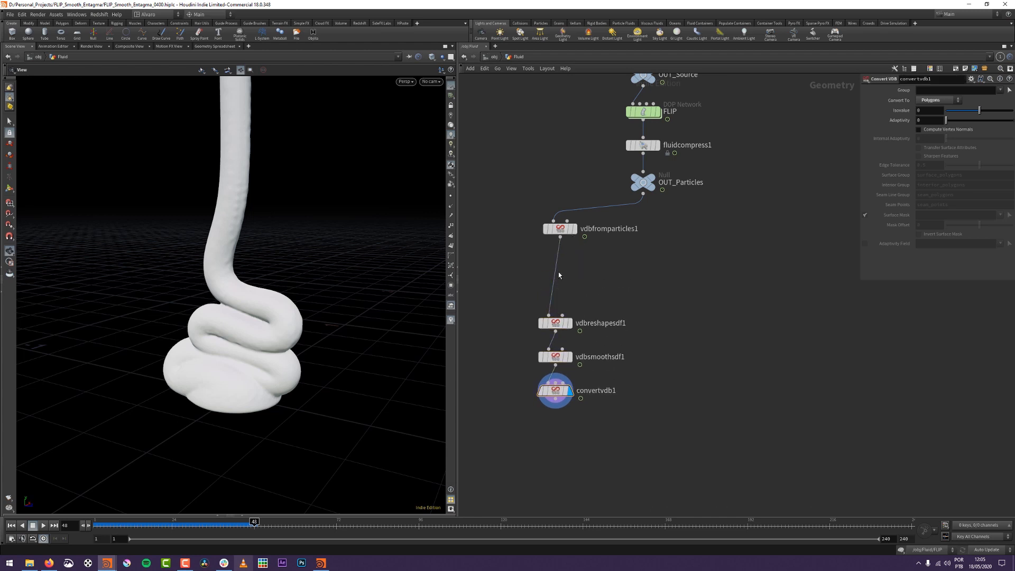
Insert a VDB Smooth SDF node between vdbfromparticles1 and vdbreshapesdf1.
key("Tab")
type("vdbsmo")
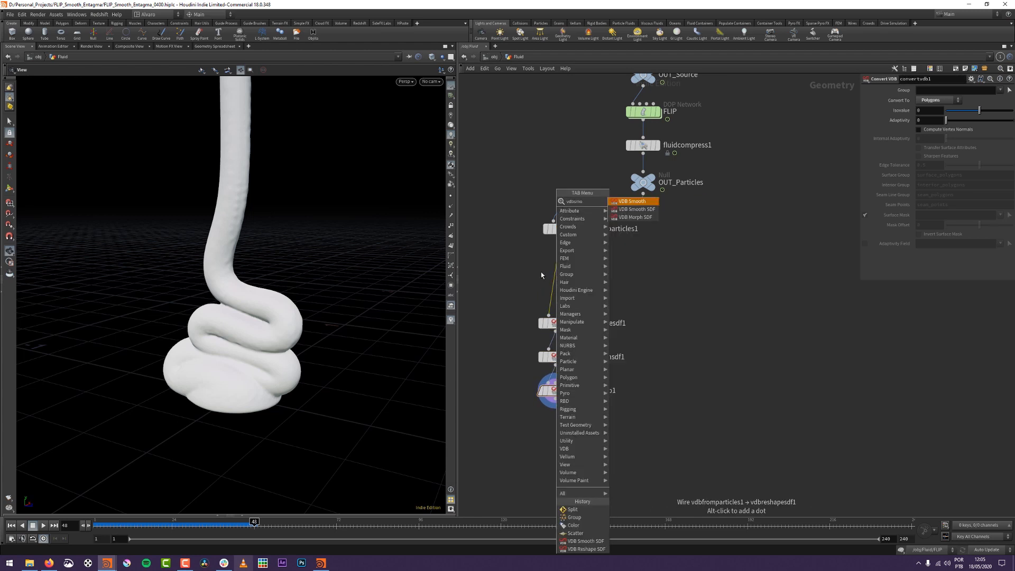
key("Return")
left_click(550, 264)
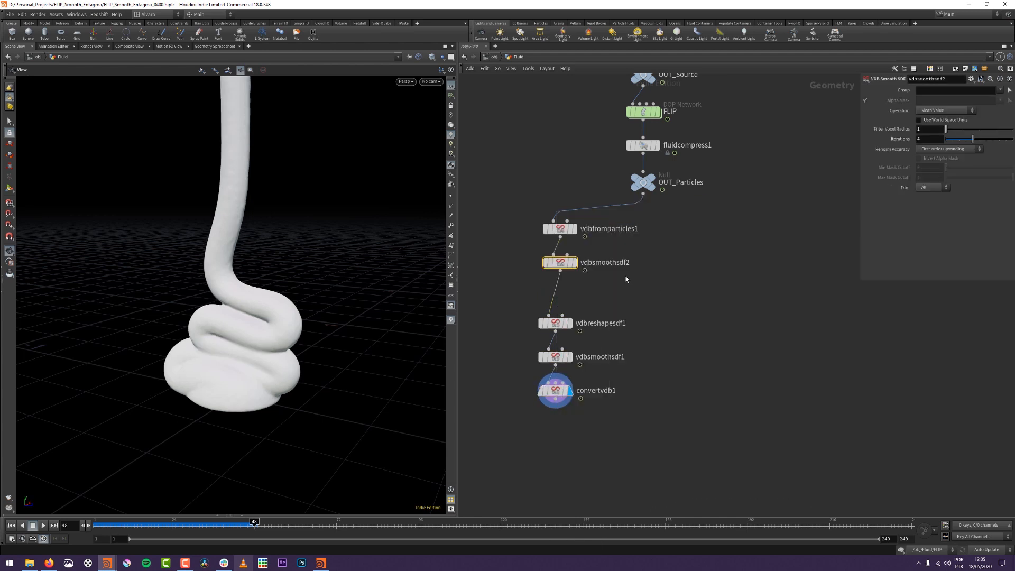
left_click(563, 330)
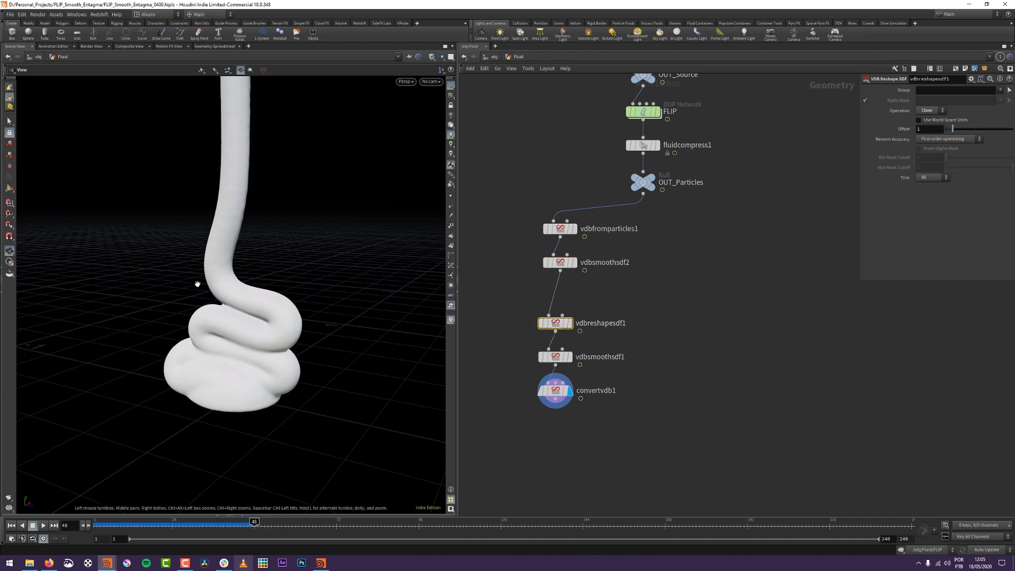
Try the Mean Curvature Flow operation on vdbsmoothsdf2 and compare the mesh folds with Mean Value.
right_click_drag(255, 158, 248, 244)
mouse_move(243, 300)
left_mouse_down()
mouse_move(227, 290)
mouse_move(231, 347)
mouse_move(247, 312)
left_mouse_up()
left_click_drag(505, 251, 648, 284)
left_click(945, 111)
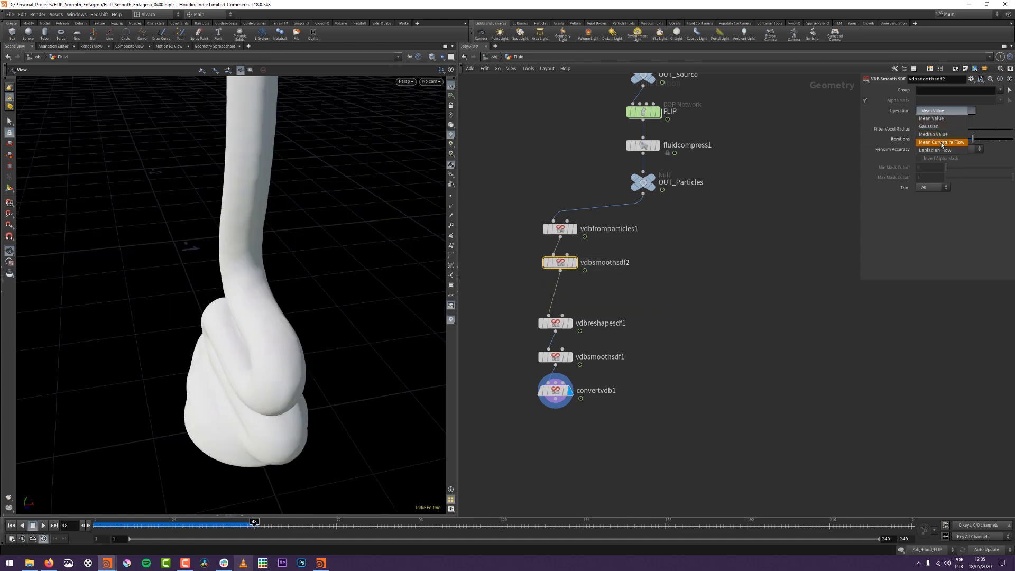
left_click(941, 143)
left_click_drag(204, 283, 308, 213)
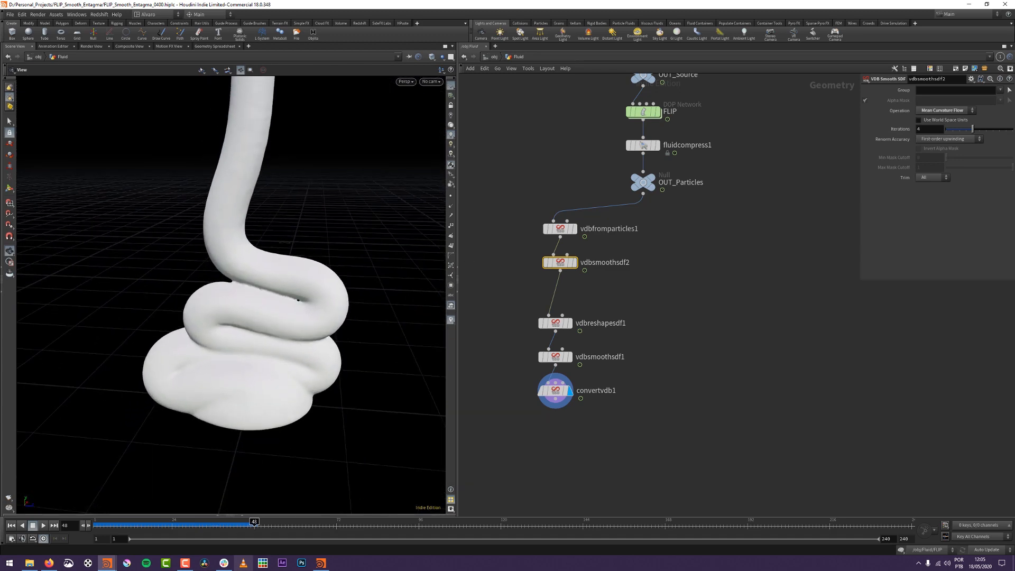
left_click_drag(245, 252, 253, 264)
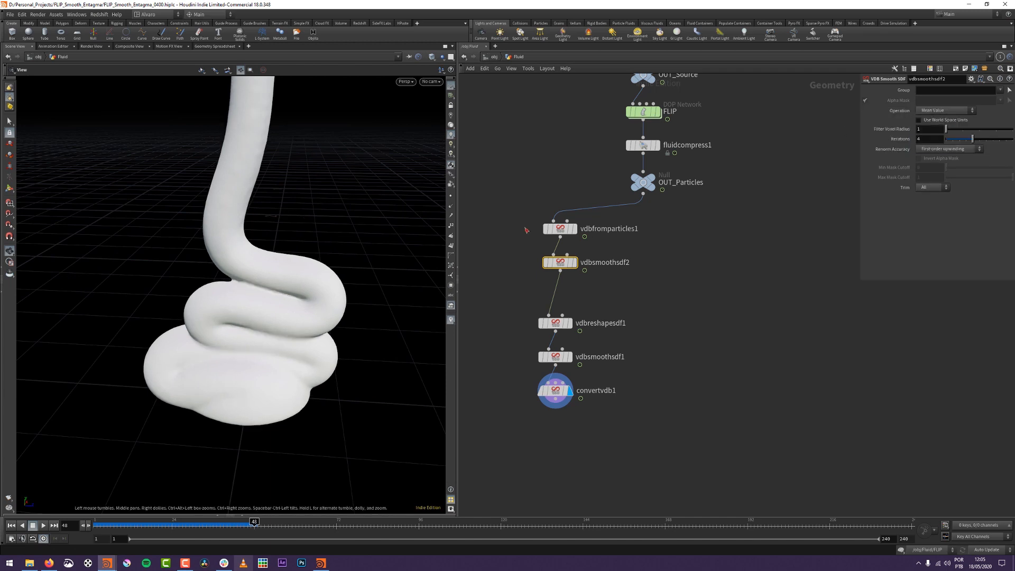
left_click_drag(338, 296, 372, 247)
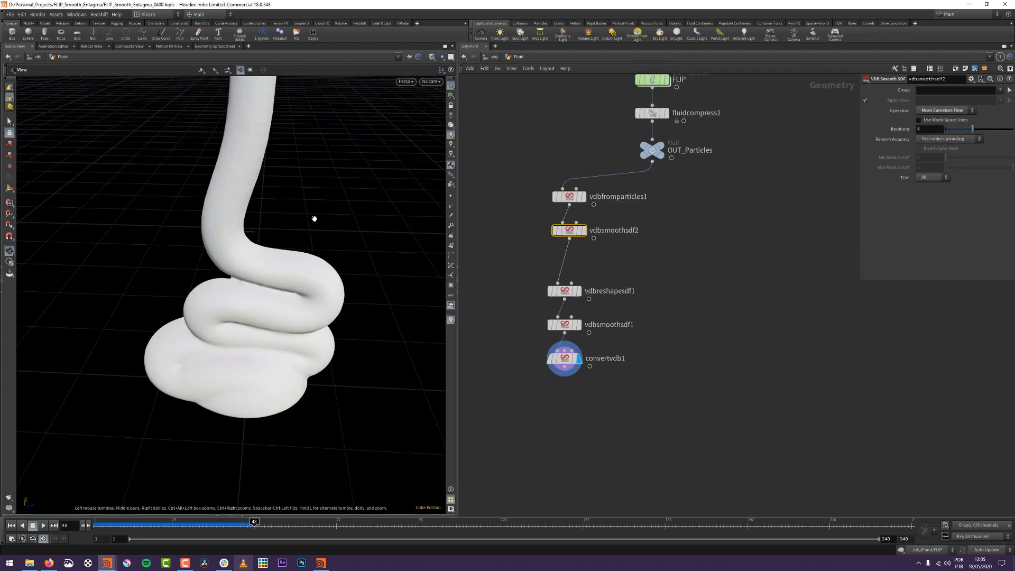
mouse_move(314, 217)
left_mouse_down()
mouse_move(239, 303)
mouse_move(252, 301)
mouse_move(239, 364)
mouse_move(274, 309)
mouse_move(190, 342)
mouse_move(141, 324)
mouse_move(385, 333)
mouse_move(257, 373)
left_mouse_up()
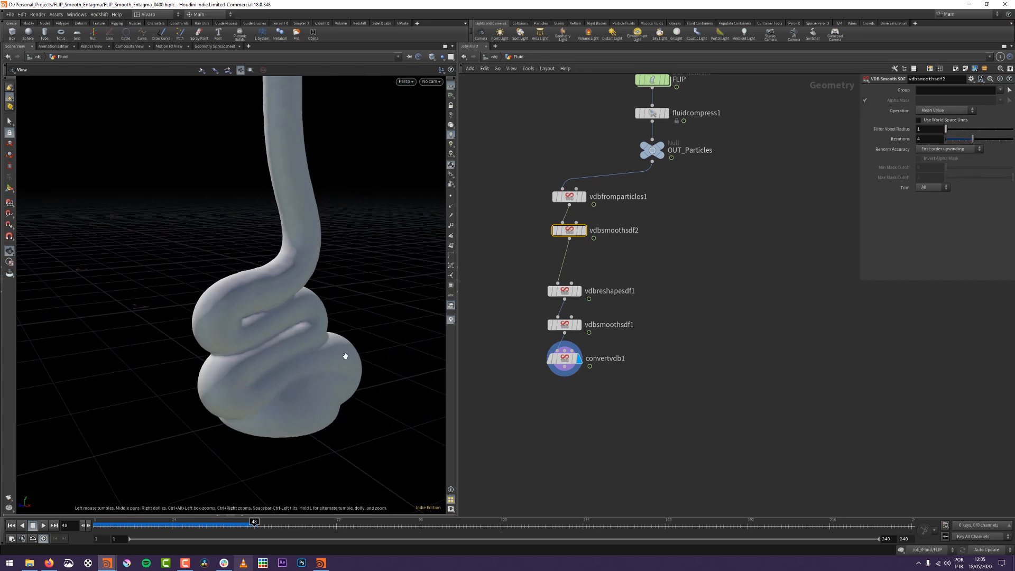
Set the Operation of vdbsmoothsdf2 to Mean Curvature Flow and check the folds of the coiled mesh.
left_click(939, 110)
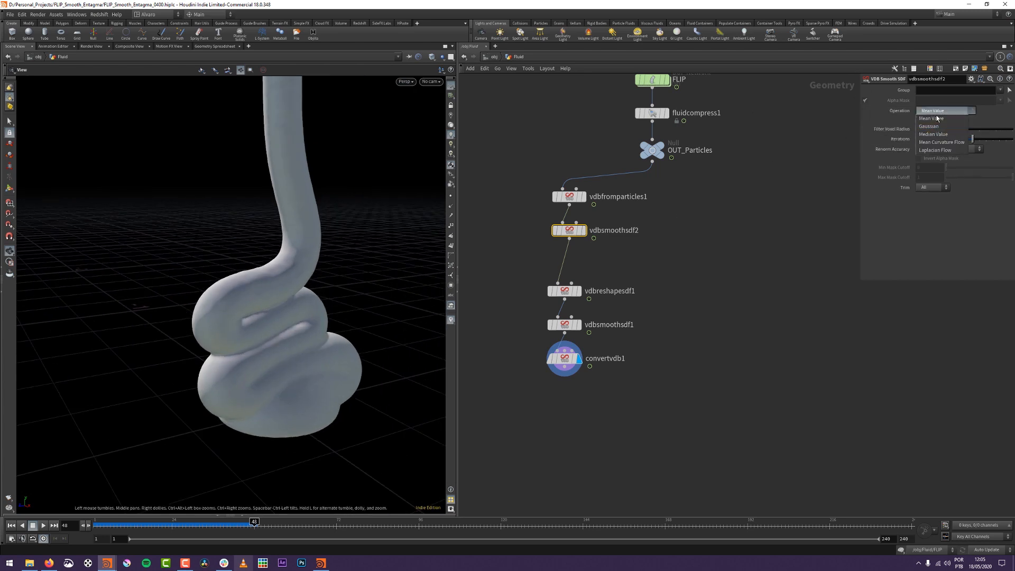
left_click(939, 143)
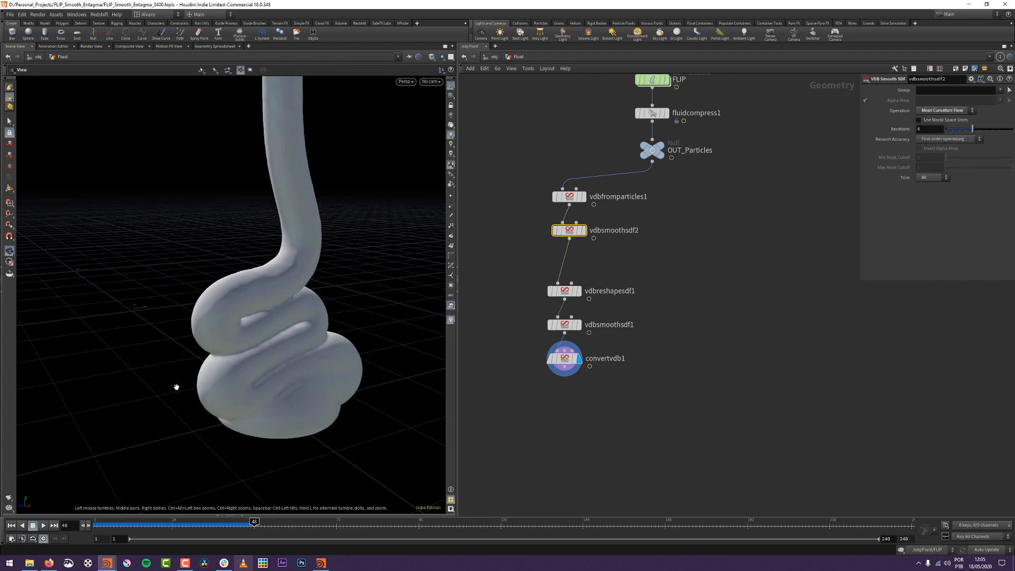
left_click_drag(177, 387, 189, 357)
left_click_drag(237, 324, 217, 317)
Insert a VDB Reshape SDF node between vdbsmoothsdf2 and vdbreshapesdf1 and inspect the thickened coils.
middle_click_drag(640, 263, 652, 257)
key("Tab")
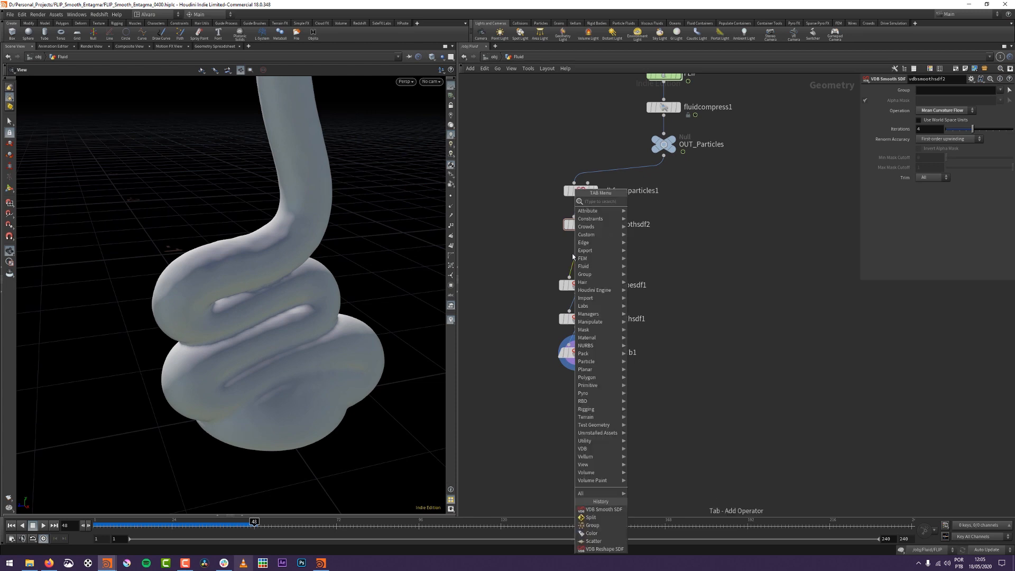
mouse_move(592, 256)
type("vdbre")
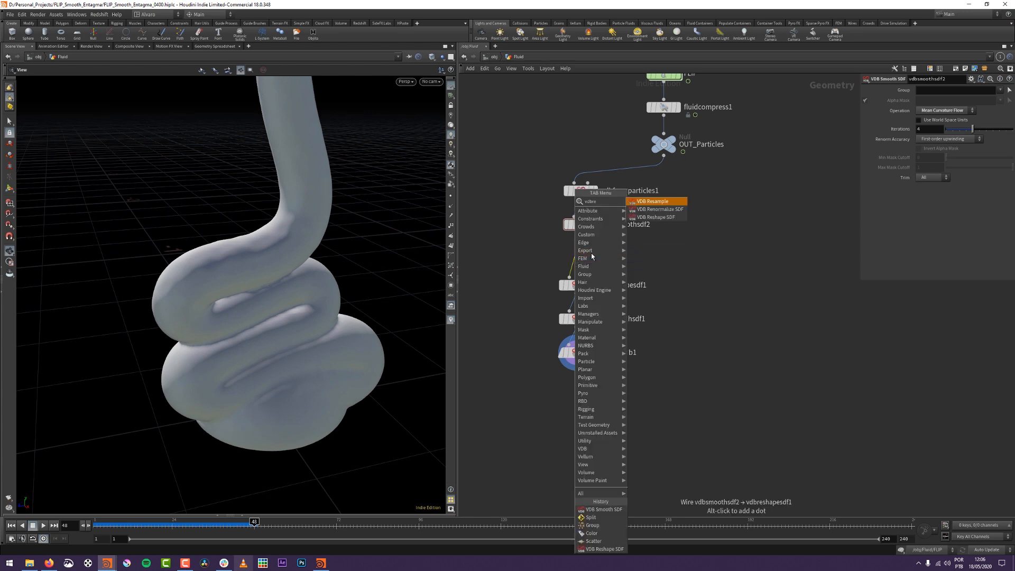
key("Down")
key("Down")
key("Return")
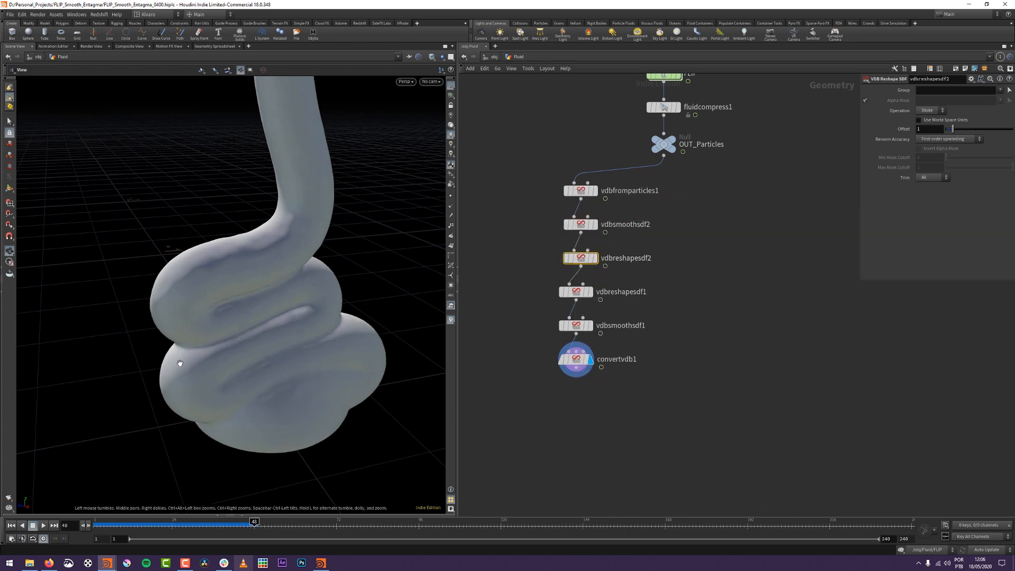
left_click_drag(180, 363, 266, 326)
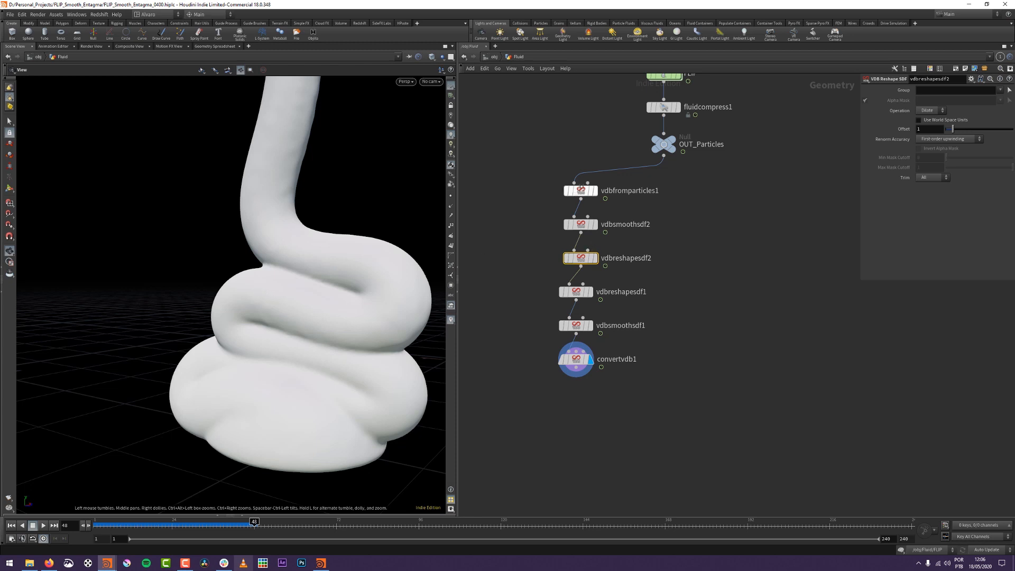
Align the nodes from vdbfromparticles1 to convertvdb1 in a straight column and move the column away from OUT_Particles.
key("a")
left_click_drag(580, 191, 592, 254)
left_click_drag(325, 247, 263, 317)
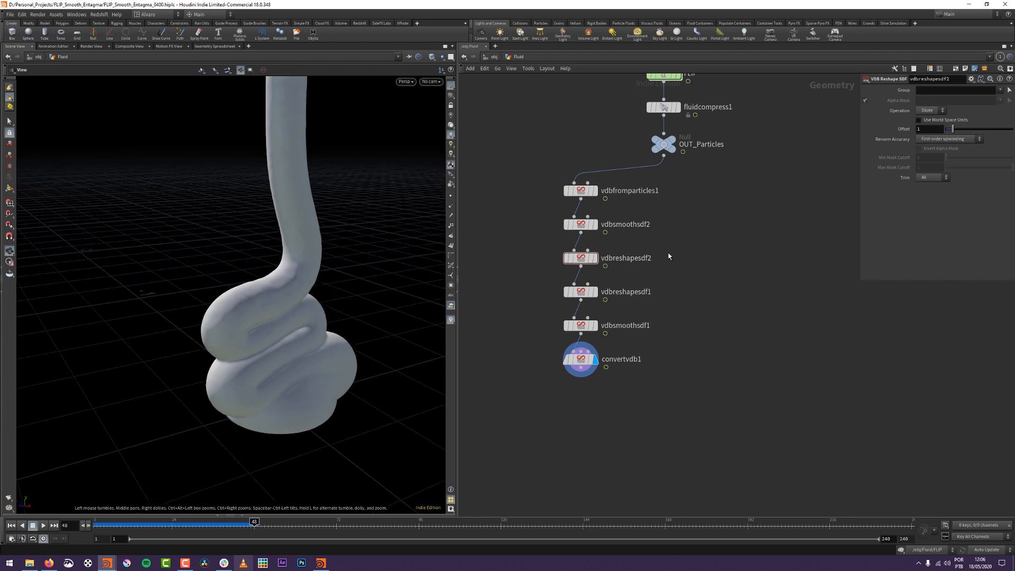
left_click_drag(679, 175, 552, 386)
left_click_drag(578, 190, 552, 209)
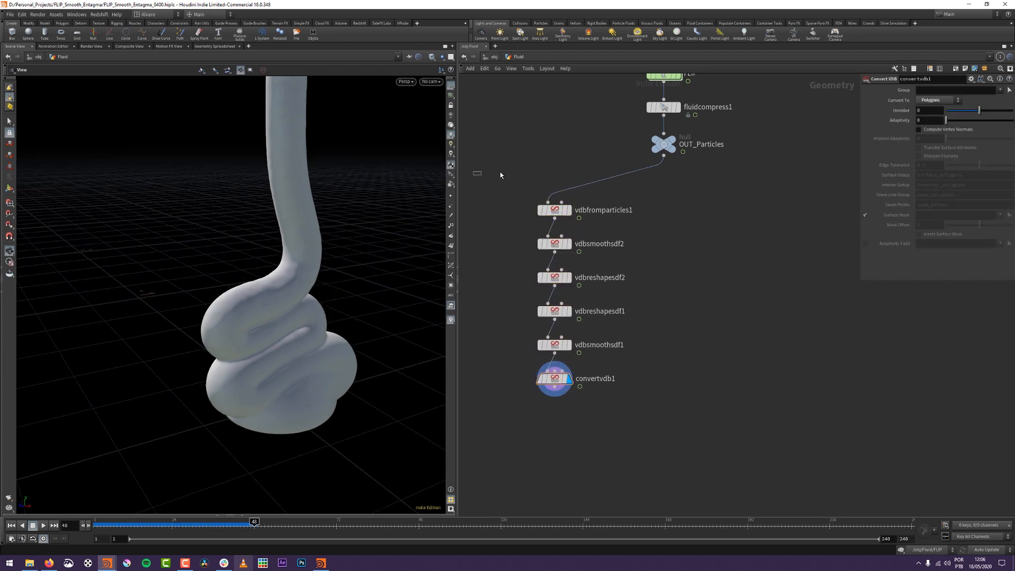
middle_click_drag(649, 253, 625, 265)
left_click_drag(663, 241, 530, 361)
middle_click_drag(667, 337, 727, 364)
left_click_drag(589, 282, 539, 294)
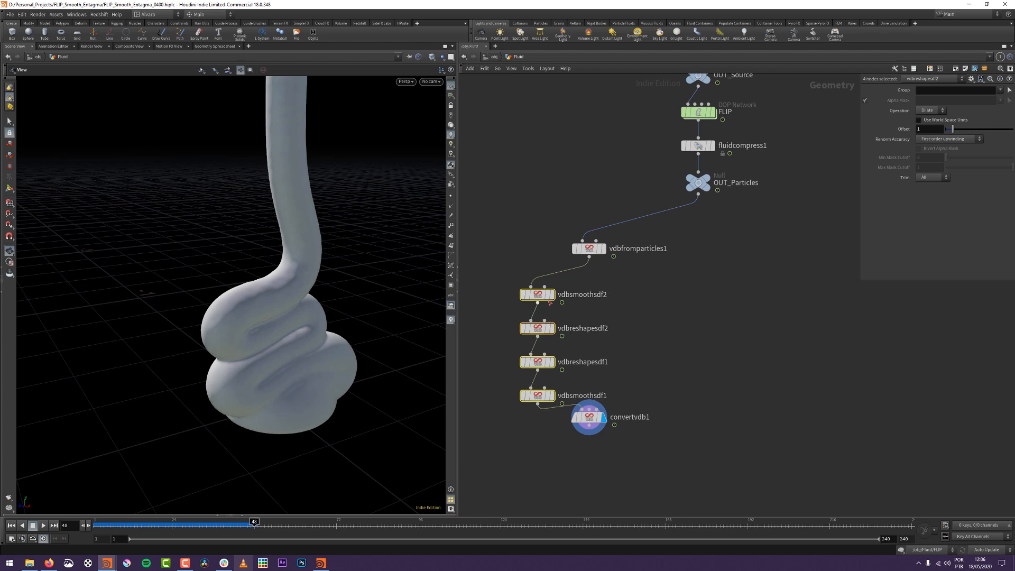
left_click(583, 318)
key("l")
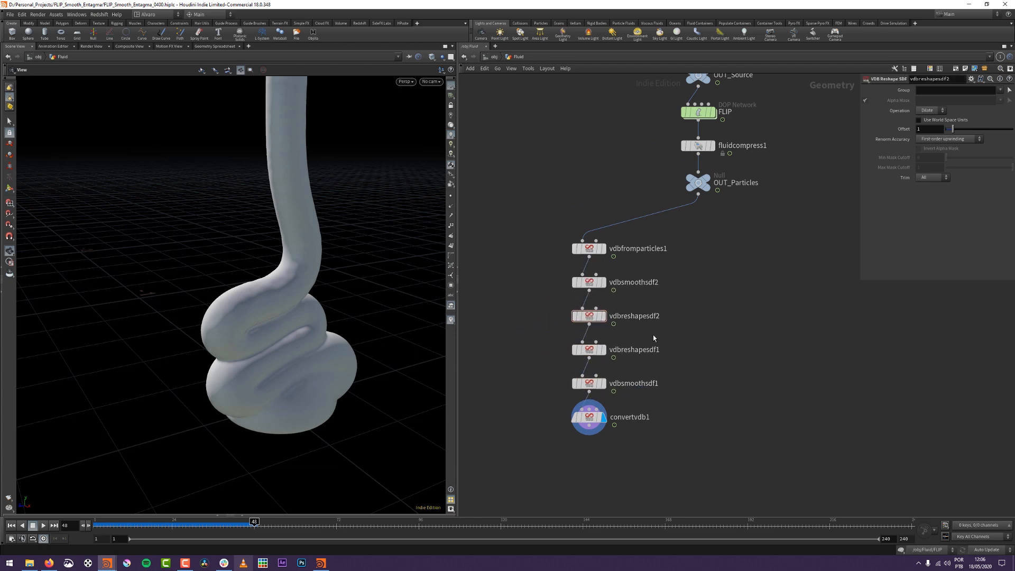
left_click_drag(716, 336, 546, 395)
left_click_drag(593, 352, 550, 355)
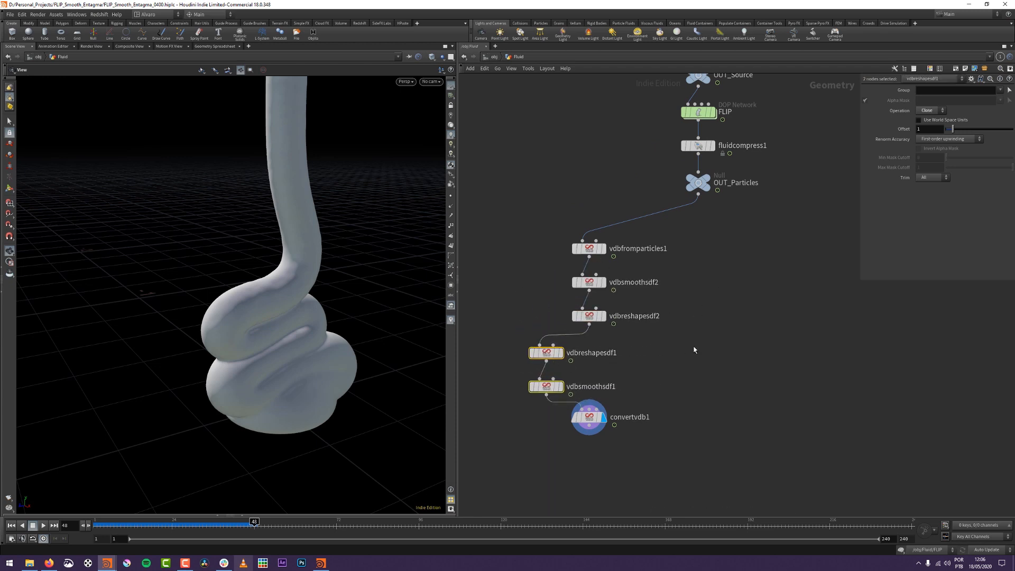
left_click(696, 347)
left_click_drag(711, 267, 594, 314)
left_click(695, 355)
key("a")
left_click_drag(589, 248, 598, 317)
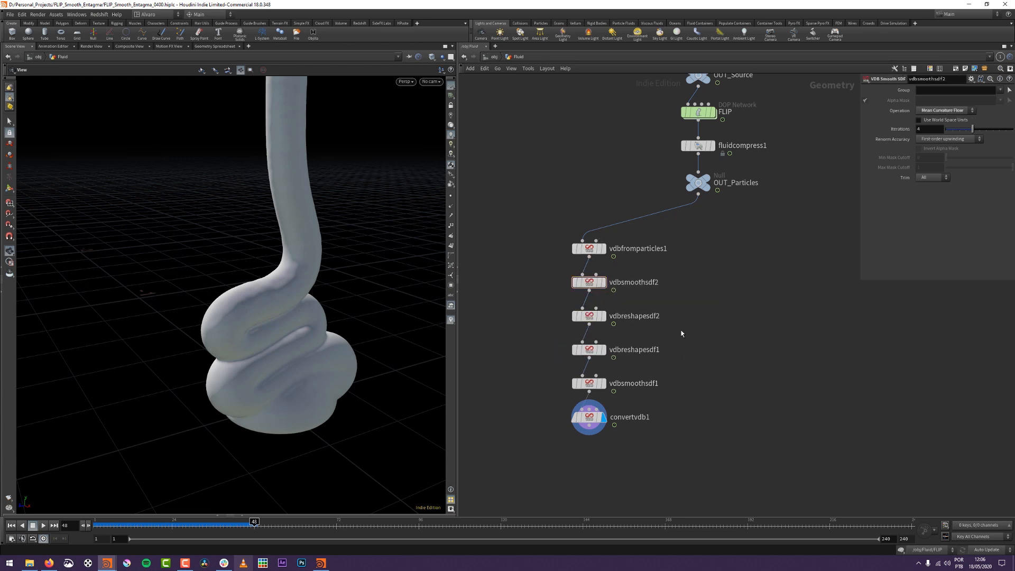
Append a Null node after convertvdb1, display it and examine the coiled mesh up close.
middle_click_drag(716, 386, 685, 328)
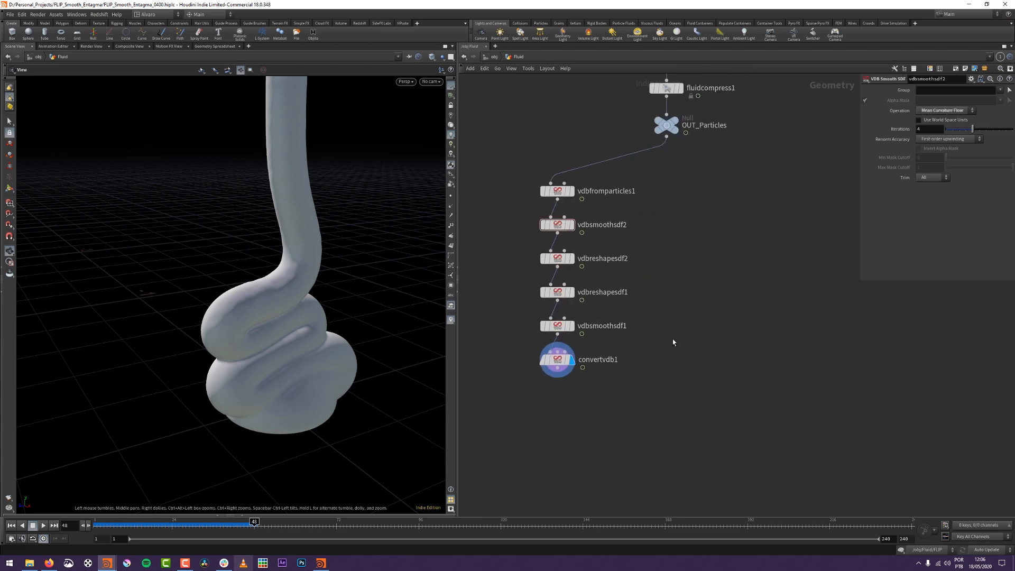
left_click_drag(557, 376, 556, 395)
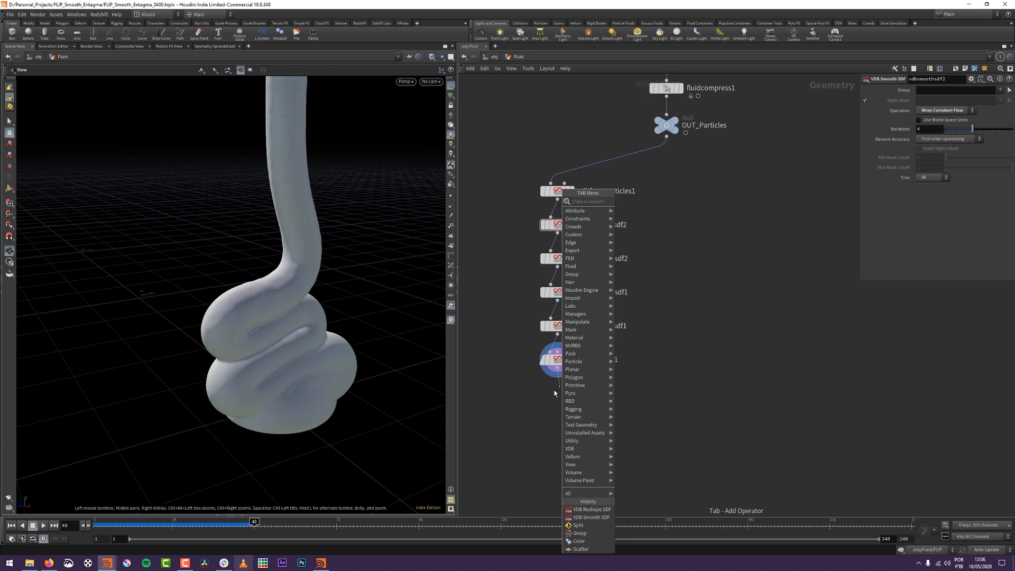
type("null")
key("Return")
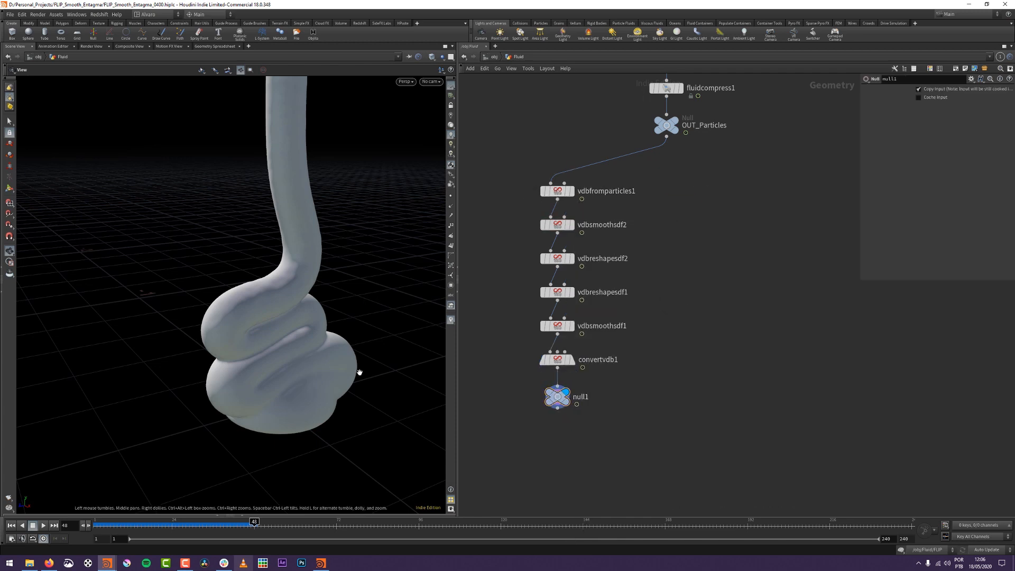
left_click_drag(309, 300, 332, 298)
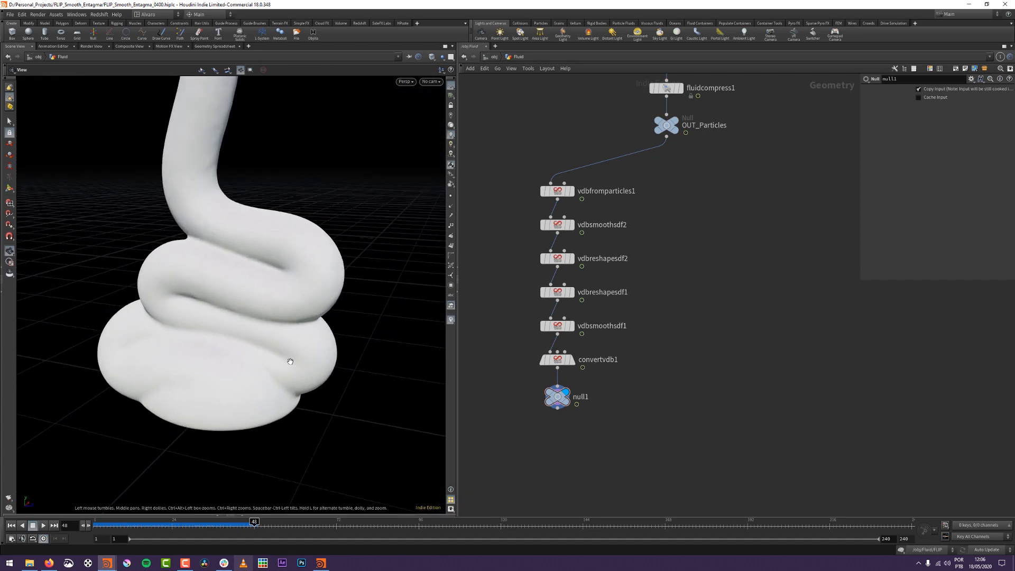
left_click_drag(186, 324, 202, 344)
right_click_drag(208, 305, 239, 291)
left_click_drag(239, 292, 234, 289)
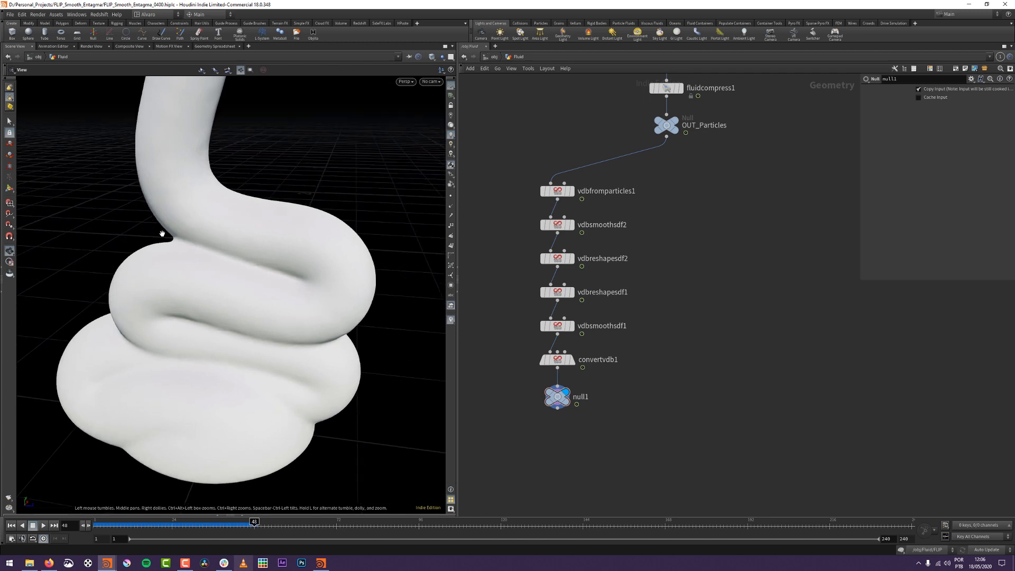
Append a Peak node after null1, display it and set its Distance to 0.006.
middle_click_drag(659, 462, 650, 378)
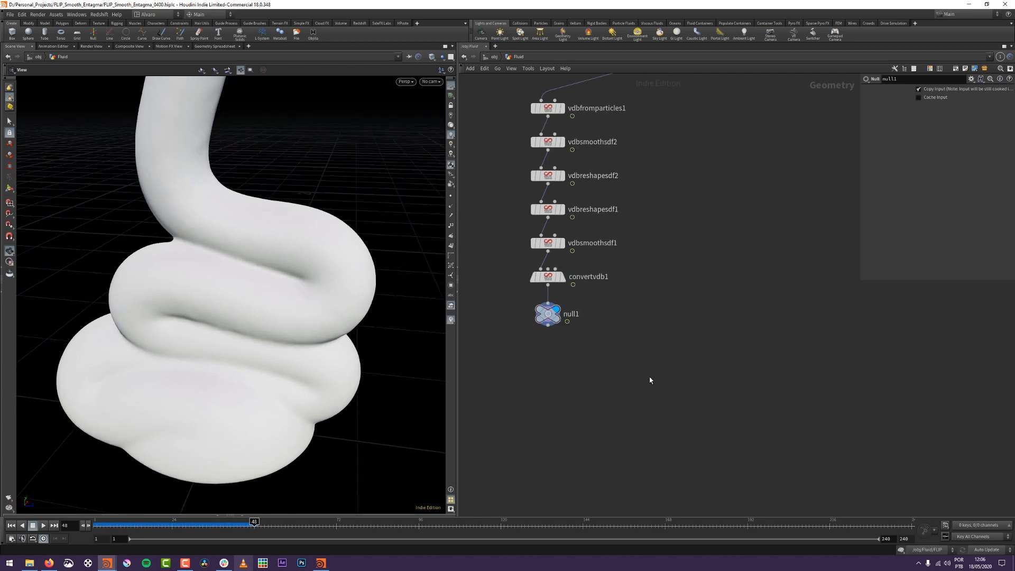
key("Tab")
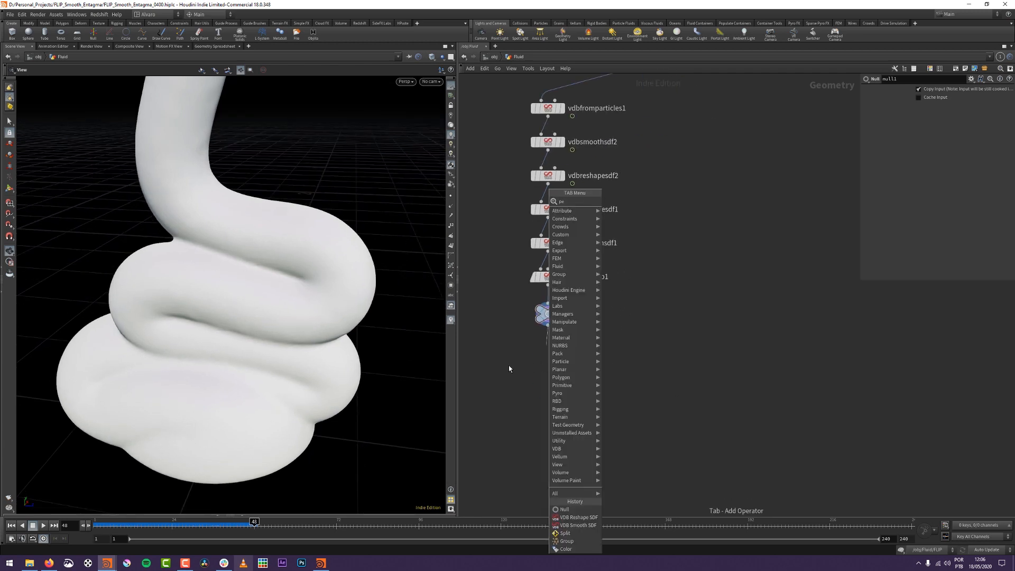
type("peak")
key("Return")
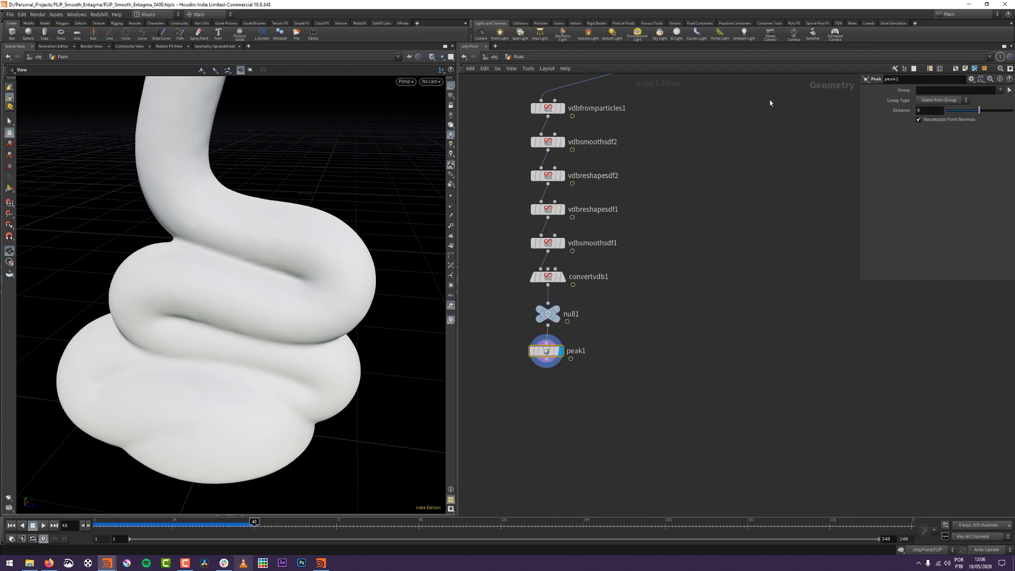
middle_click_drag(932, 110, 958, 133)
left_click_drag(306, 312, 303, 267)
right_click_drag(304, 267, 294, 287)
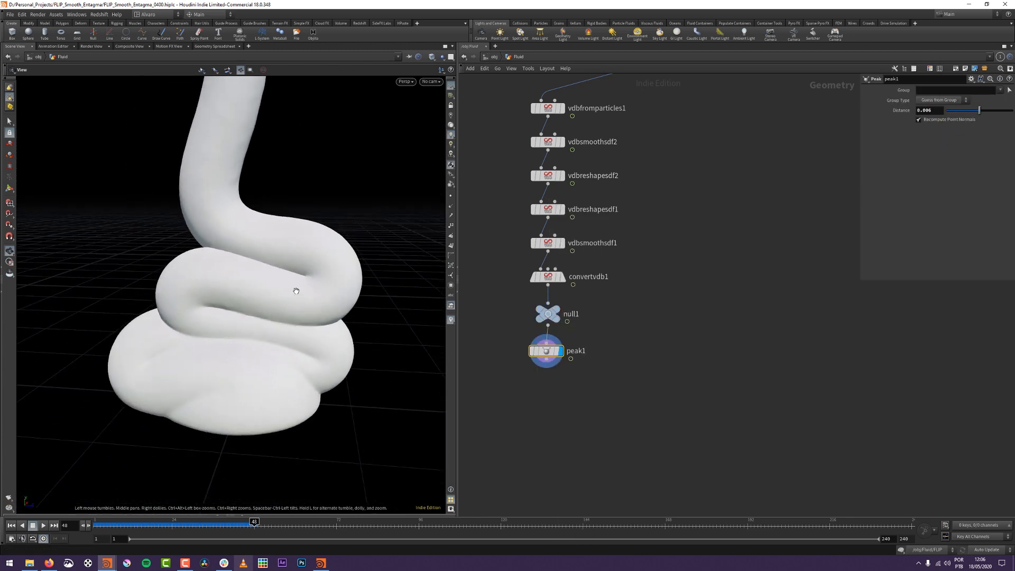
middle_click_drag(291, 340, 266, 354)
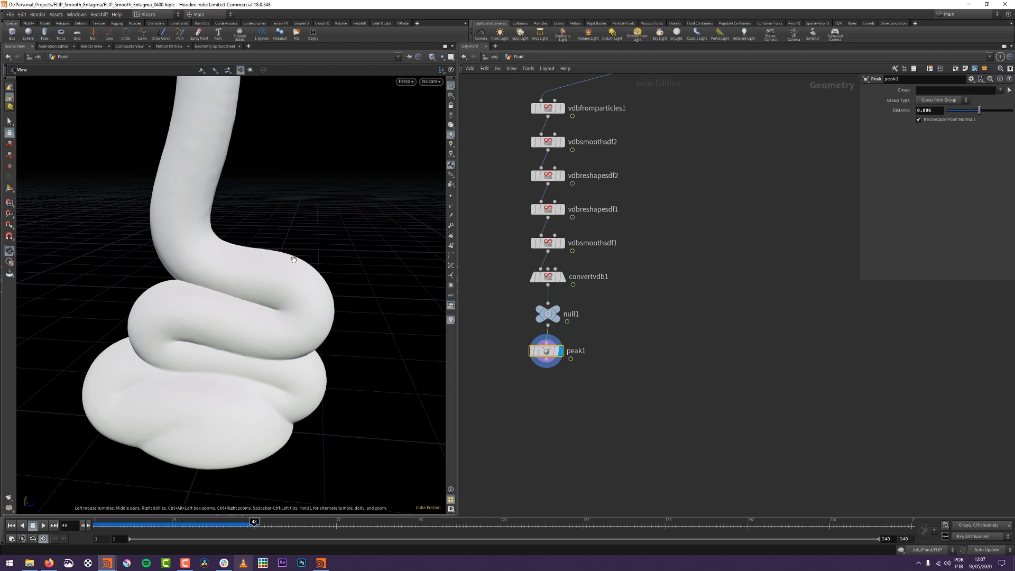
left_click_drag(271, 354, 238, 306)
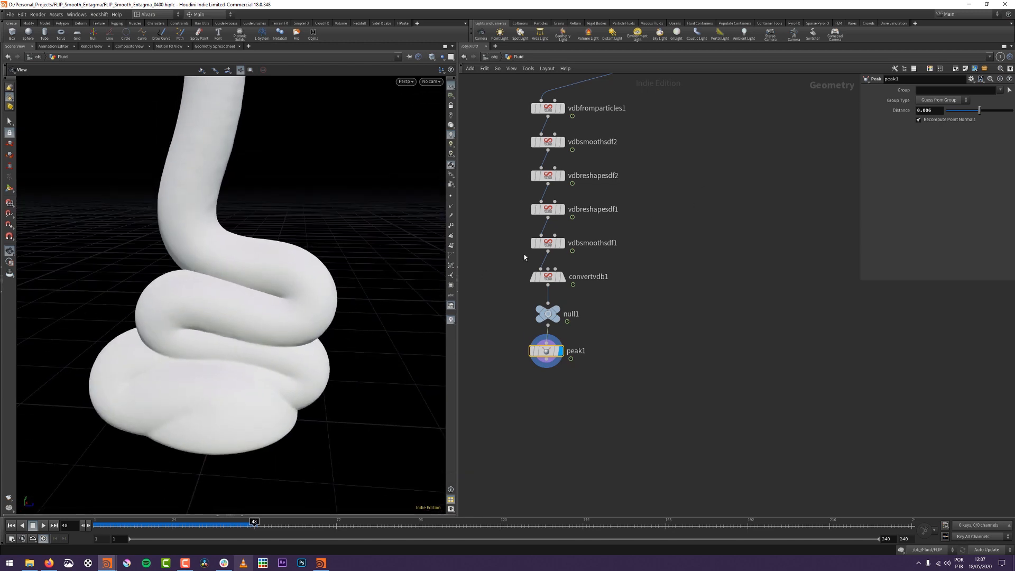
Set the Distance of peak1 to 0.004 and inspect the crease between the upper coils up close.
left_click(934, 111)
key("BackSpace")
type("4")
key("Return")
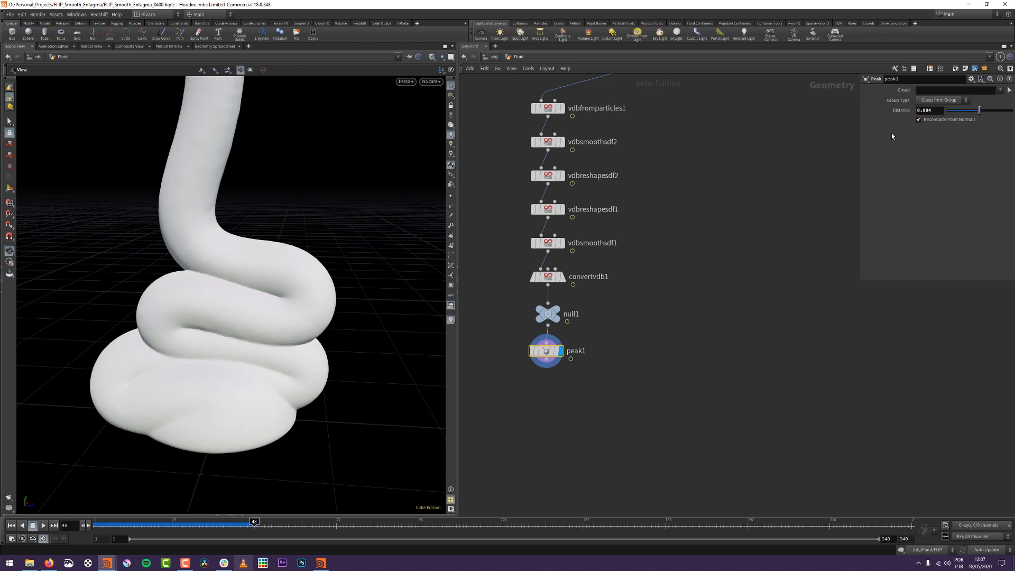
mouse_move(202, 283)
left_mouse_down()
mouse_move(220, 324)
mouse_move(240, 291)
mouse_move(219, 291)
left_mouse_up()
right_click_drag(219, 290, 274, 235)
middle_click_drag(274, 236, 226, 276)
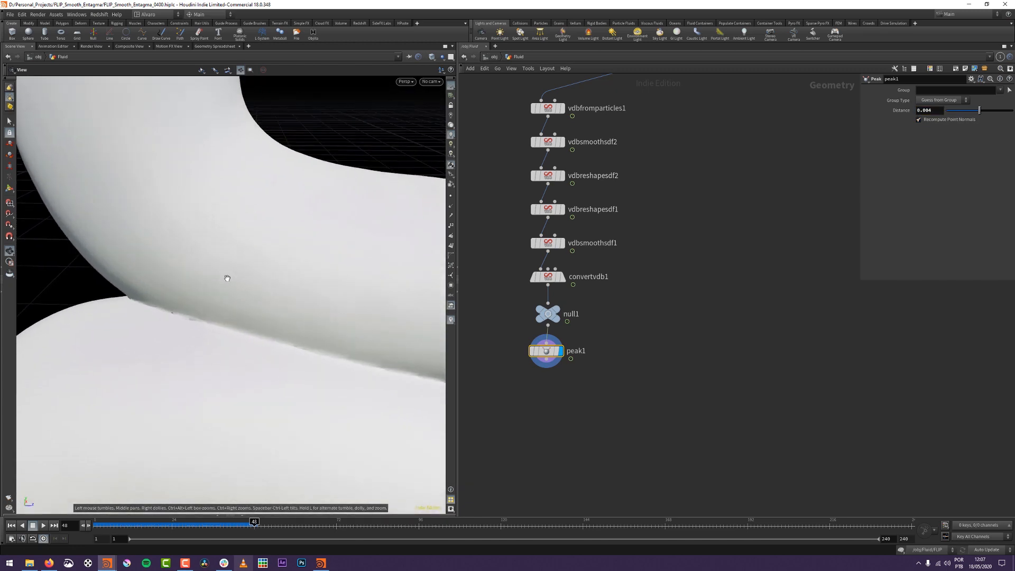
left_click_drag(204, 278, 212, 308)
Append a Normal node after peak1 and display it.
middle_click_drag(612, 422, 633, 382)
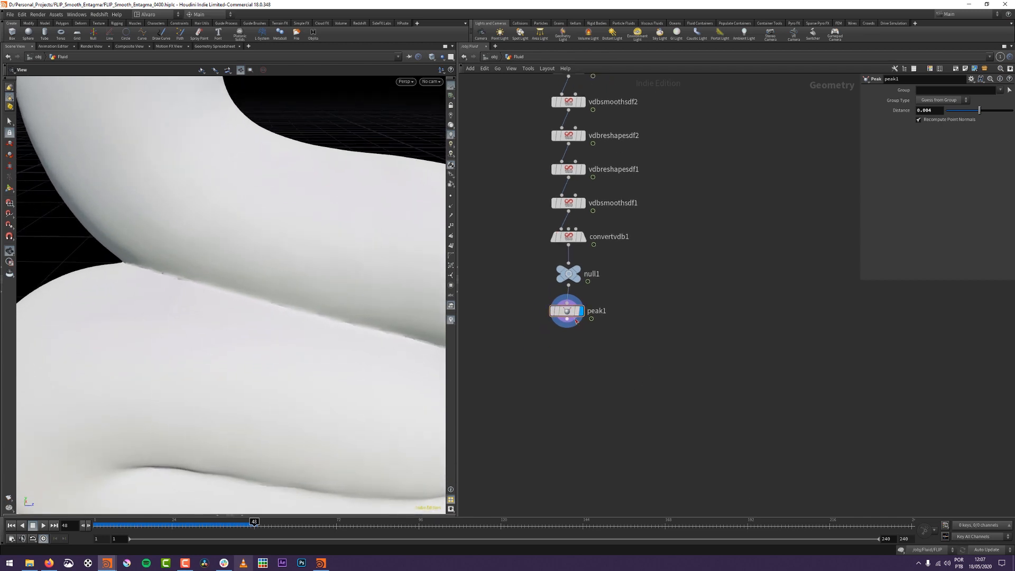
key("Tab")
type("nor")
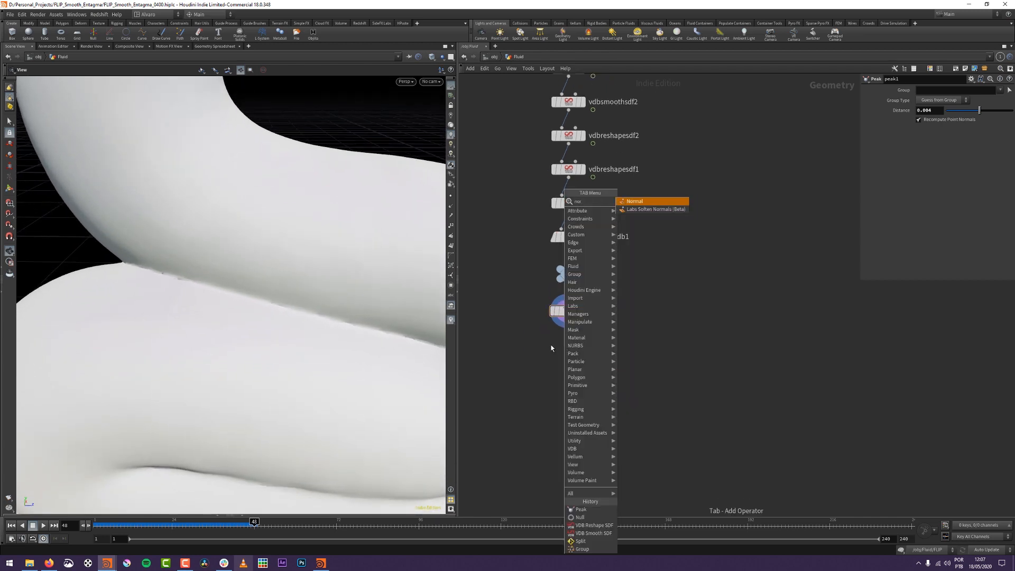
key("Return")
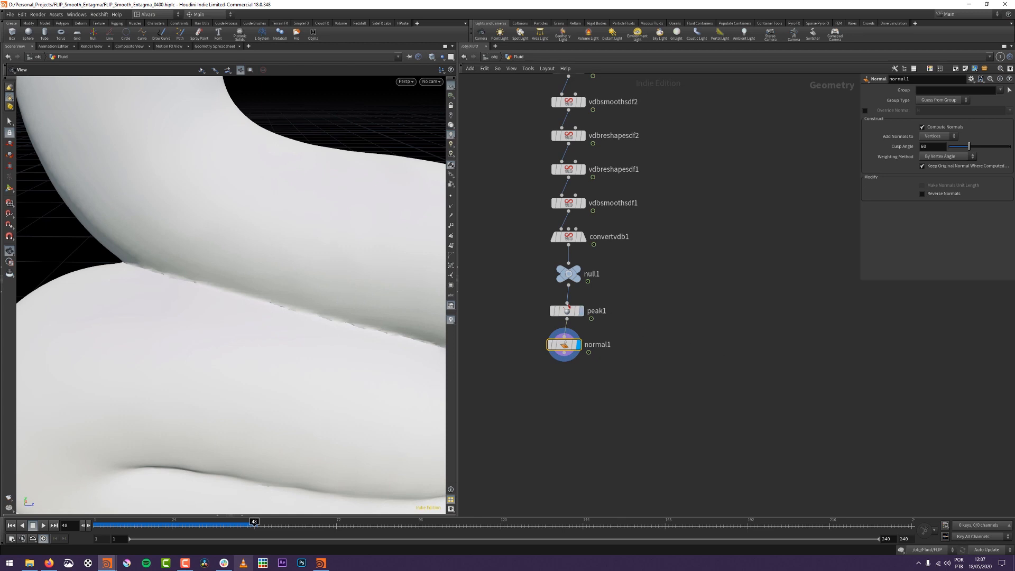
Compare the shading of the coil creases between peak1 and normal1 up close.
left_click(590, 296)
left_click_drag(217, 304, 225, 301)
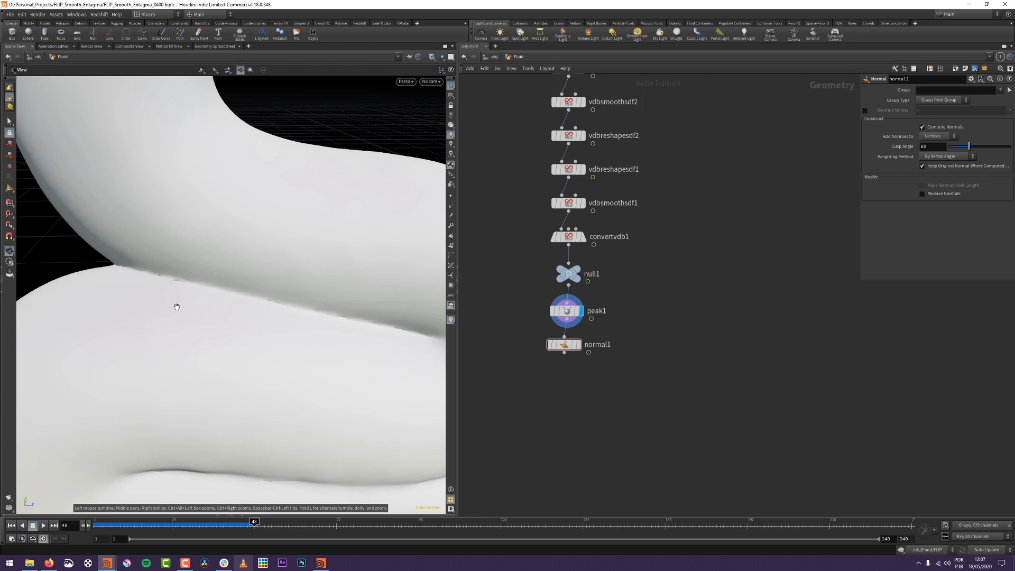
right_click_drag(161, 298, 117, 357)
middle_click_drag(210, 379, 213, 345)
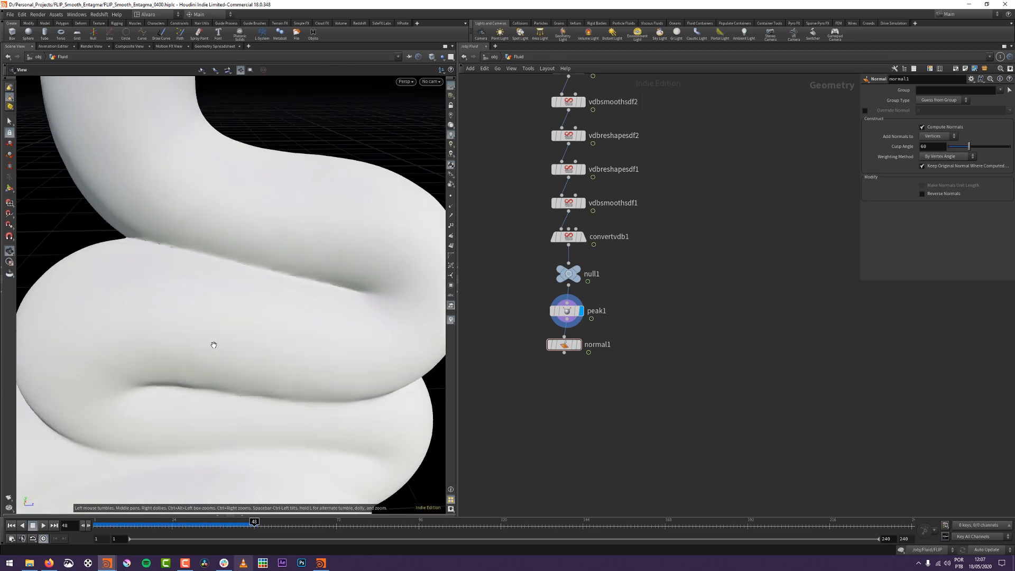
middle_click_drag(144, 288, 171, 316)
middle_click_drag(223, 375, 227, 407)
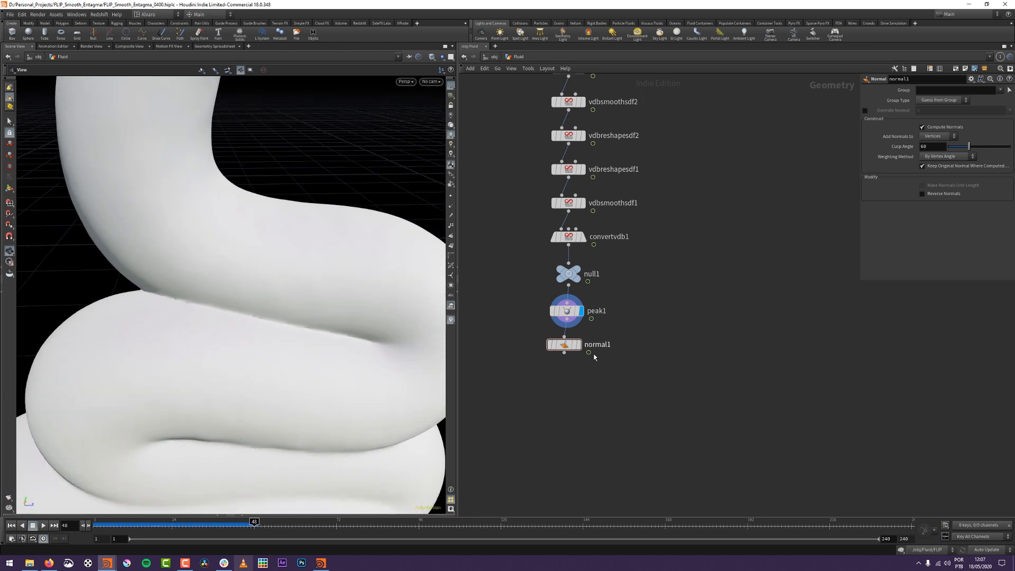
left_click(579, 344)
Set the Weighting Method of normal1 to By Face Area.
left_click_drag(666, 331, 529, 384)
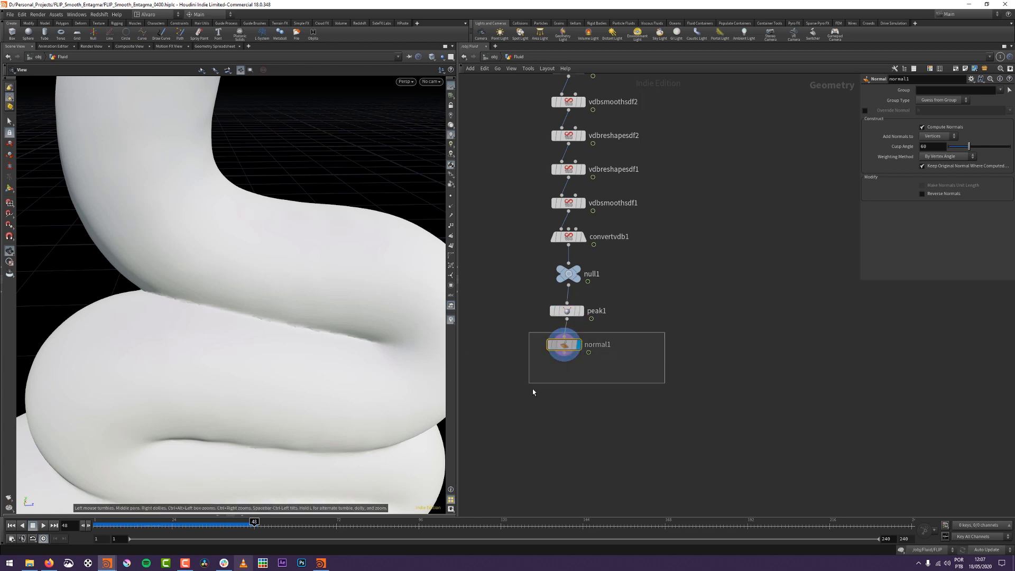
left_click(944, 158)
left_click(937, 180)
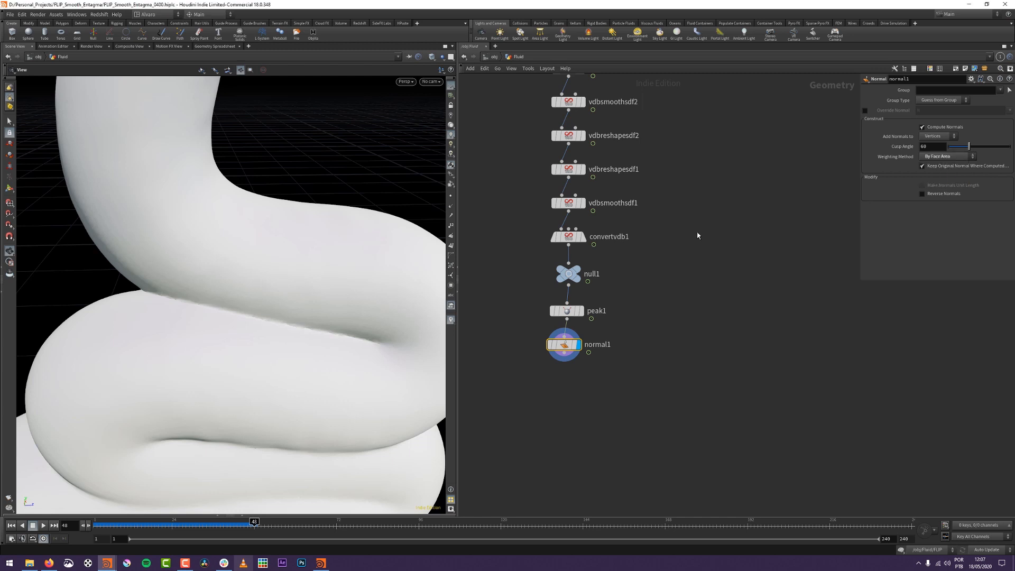
Compare peak1 with the area-weighted normal1 at the upper crease and examine the whole coil from another side.
scroll(206, 206, "up", 5)
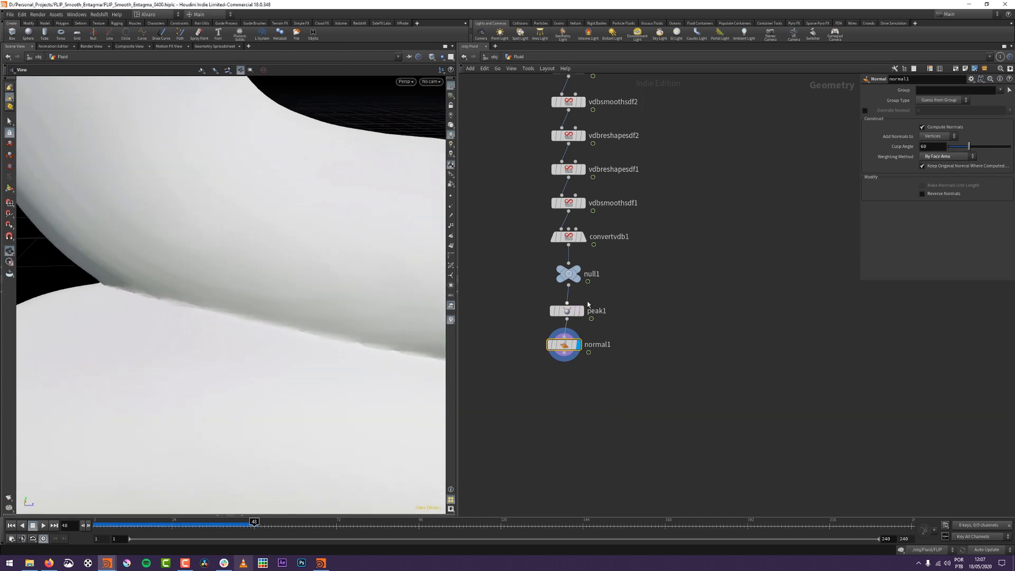
left_click(581, 294)
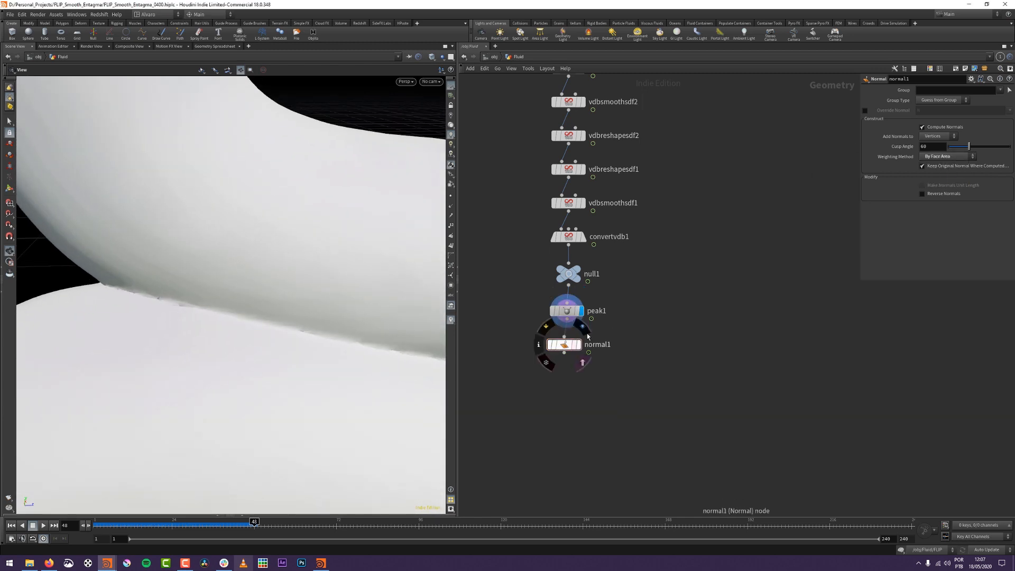
left_click(584, 332)
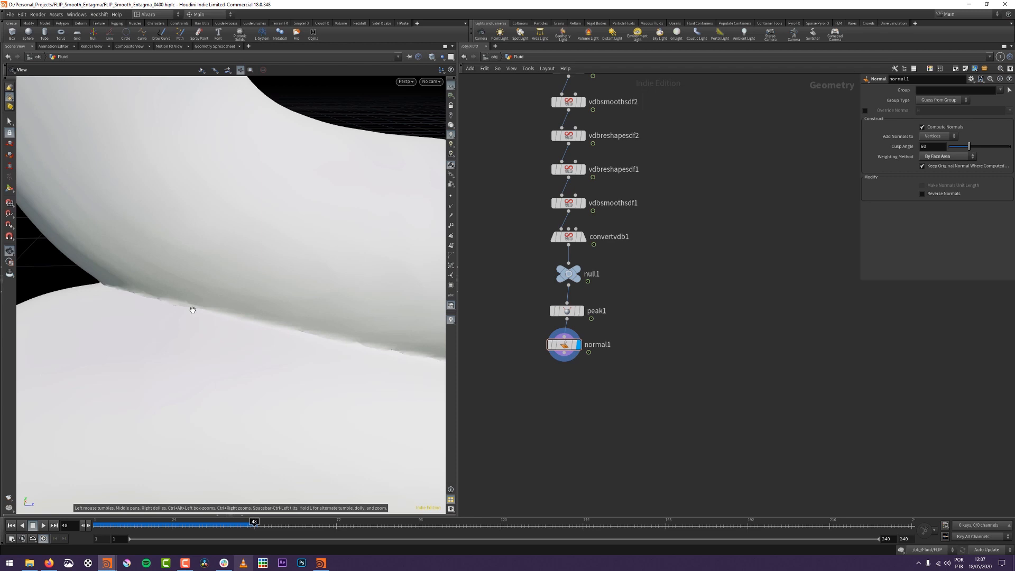
right_click_drag(276, 263, 235, 383)
left_click_drag(290, 338, 303, 225)
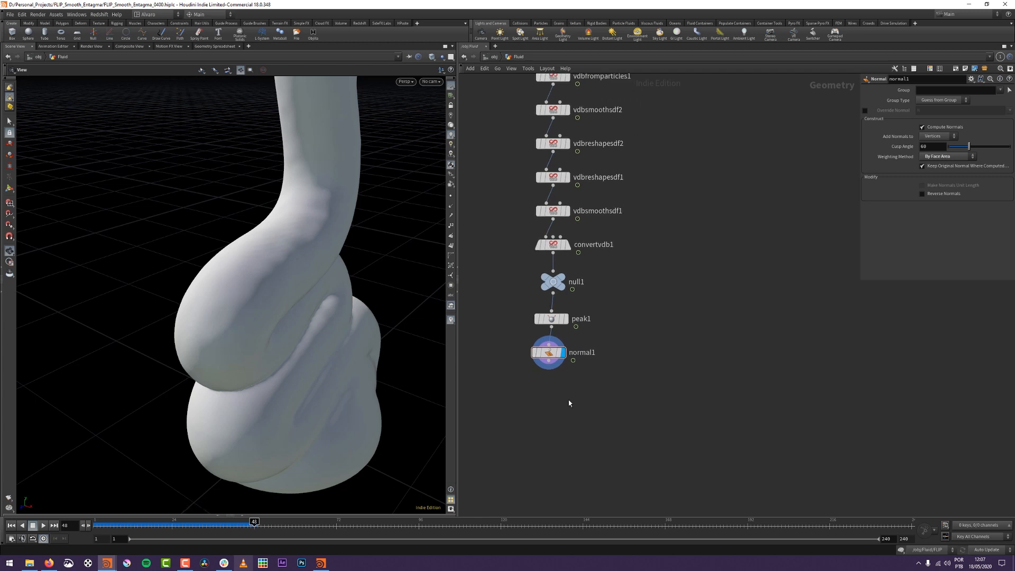
key("Tab")
type("at")
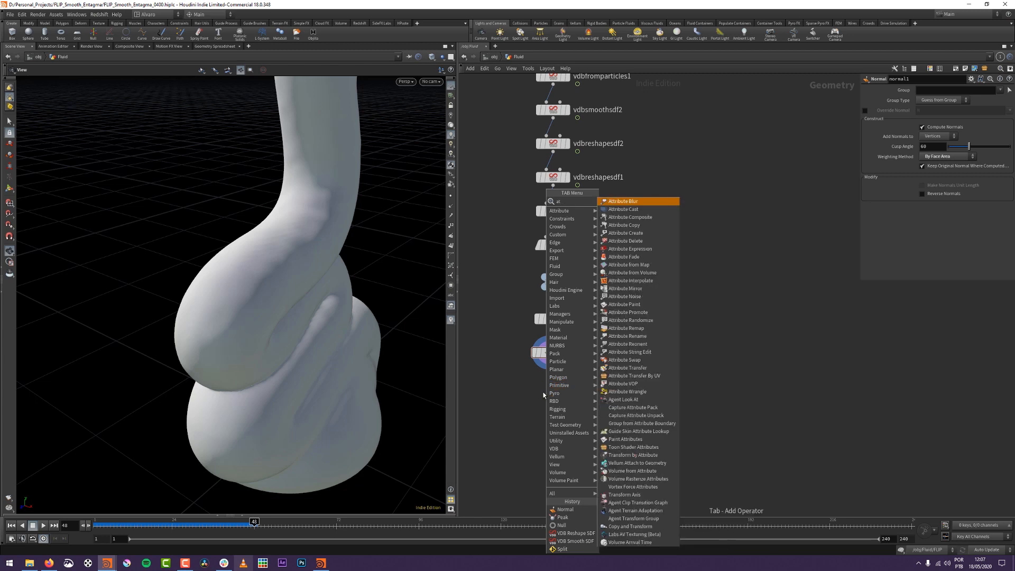
key("Escape")
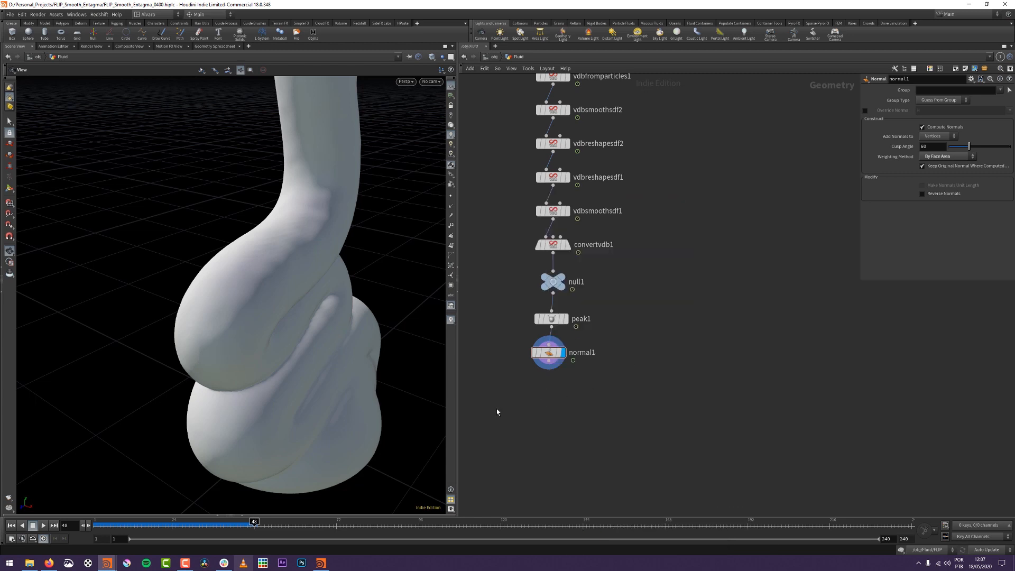
Make normal1 add its normals to Points and append an Attribute Blur node below it.
left_click(938, 135)
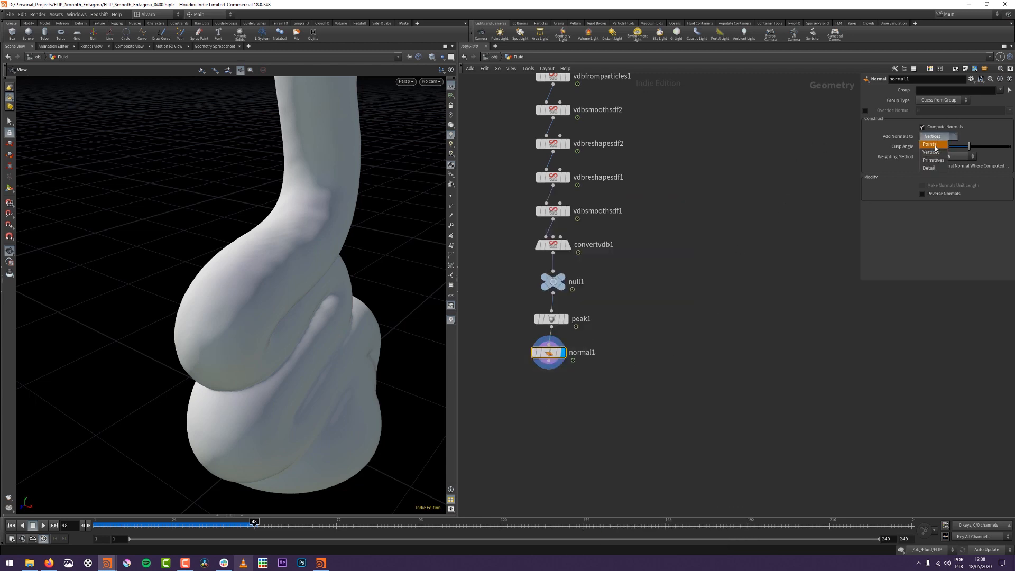
left_click(933, 138)
key("Tab")
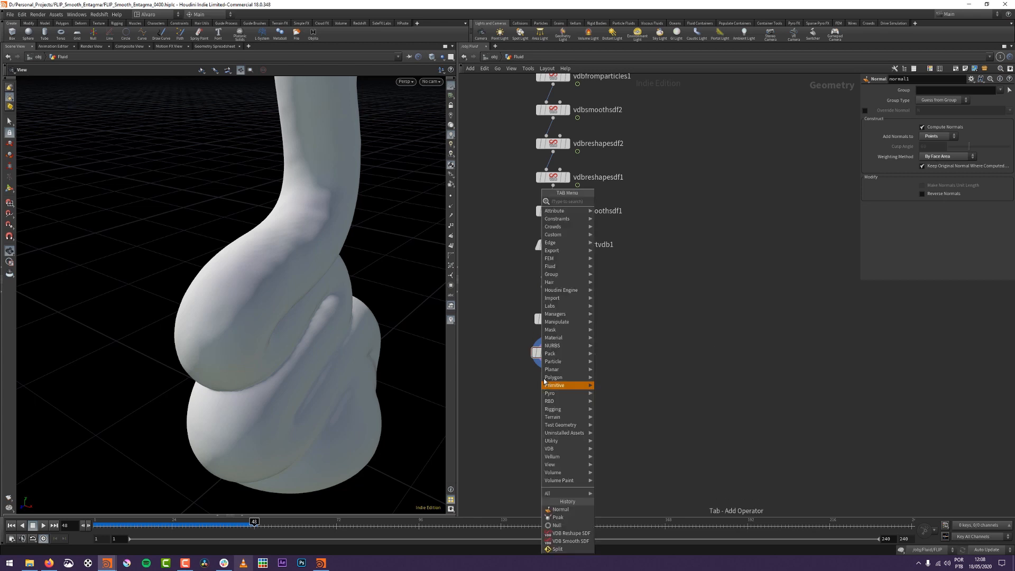
key("Escape")
key("Tab")
type("attblur")
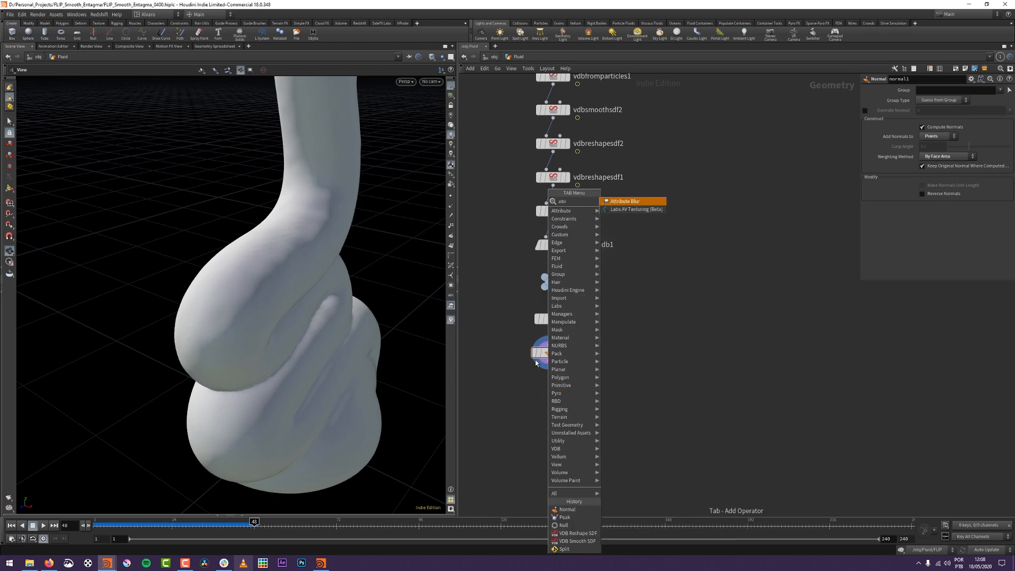
key("Return")
left_click(548, 386)
Set attribblur1 to blur the N attribute with 10 Blurring Iterations.
left_click_drag(933, 101, 785, 114)
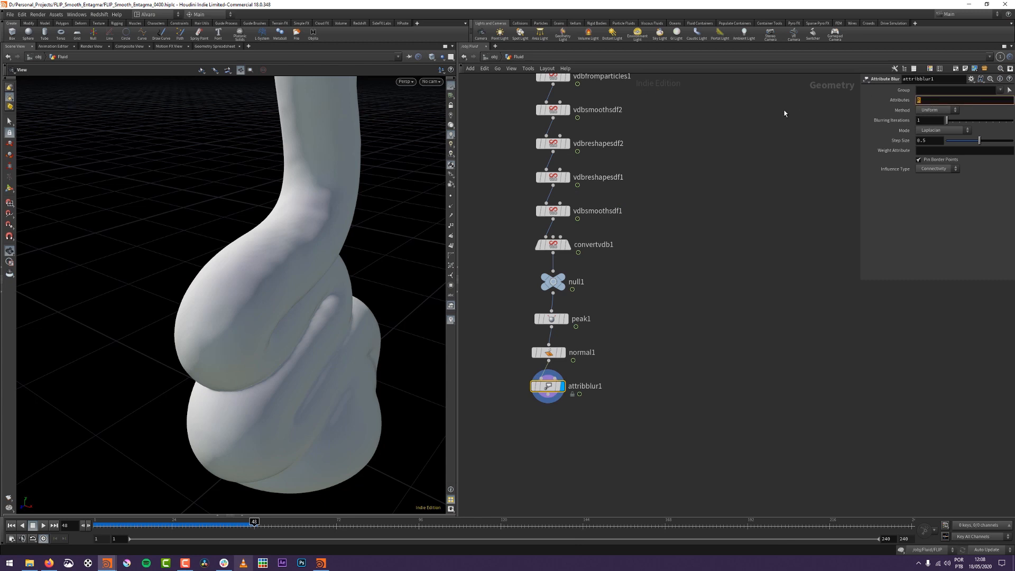
type("N")
key("Return")
left_click_drag(946, 120, 991, 125)
left_click_drag(1001, 123, 936, 144)
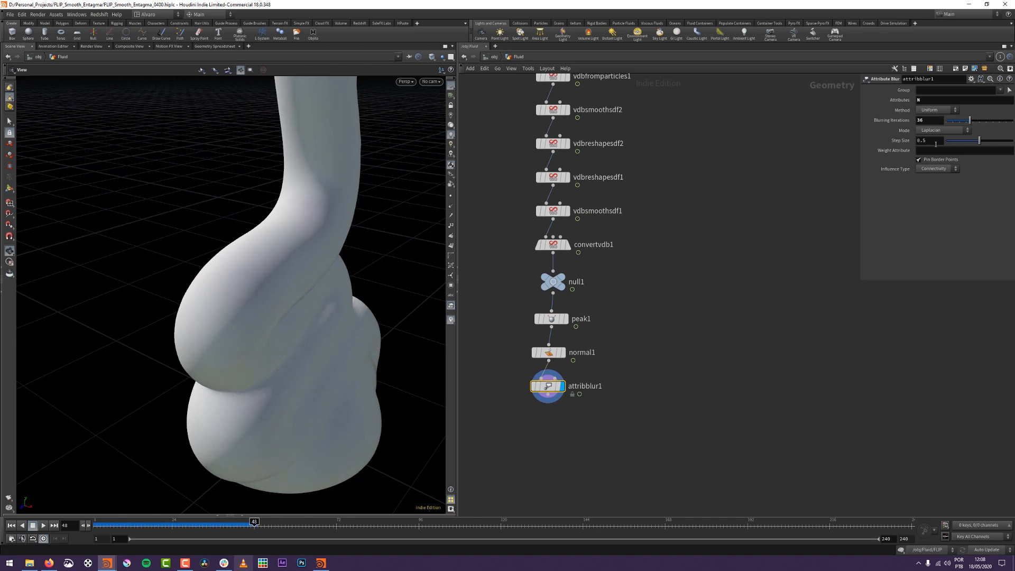
key("Return")
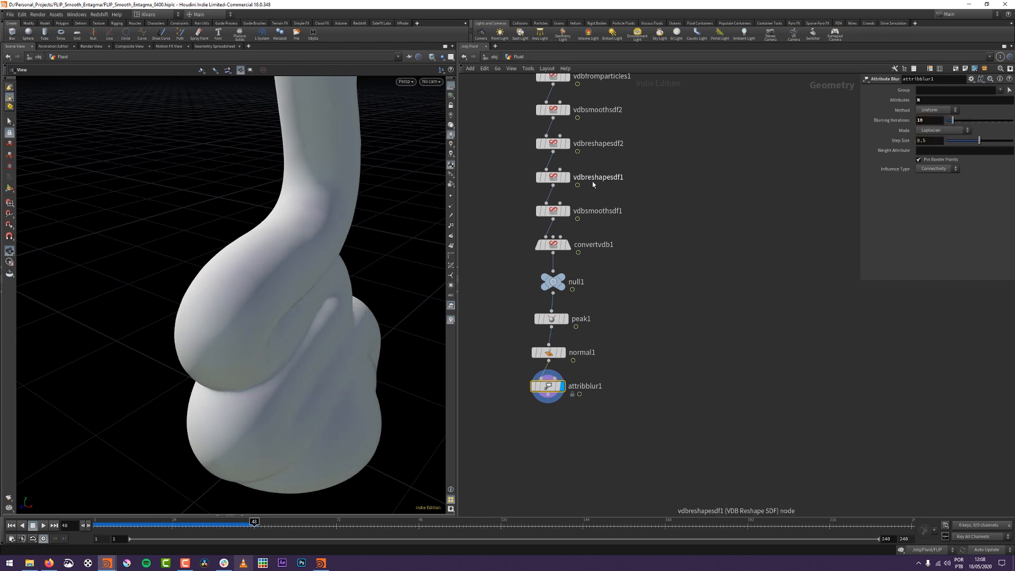
Examine the mesh with blurred normals from several sides and undo the last parameter change.
mouse_move(290, 244)
left_mouse_down()
mouse_move(226, 288)
mouse_move(271, 224)
left_mouse_up()
mouse_move(176, 373)
left_mouse_down()
mouse_move(295, 317)
mouse_move(308, 317)
mouse_move(340, 355)
mouse_move(243, 315)
mouse_move(226, 323)
left_mouse_up()
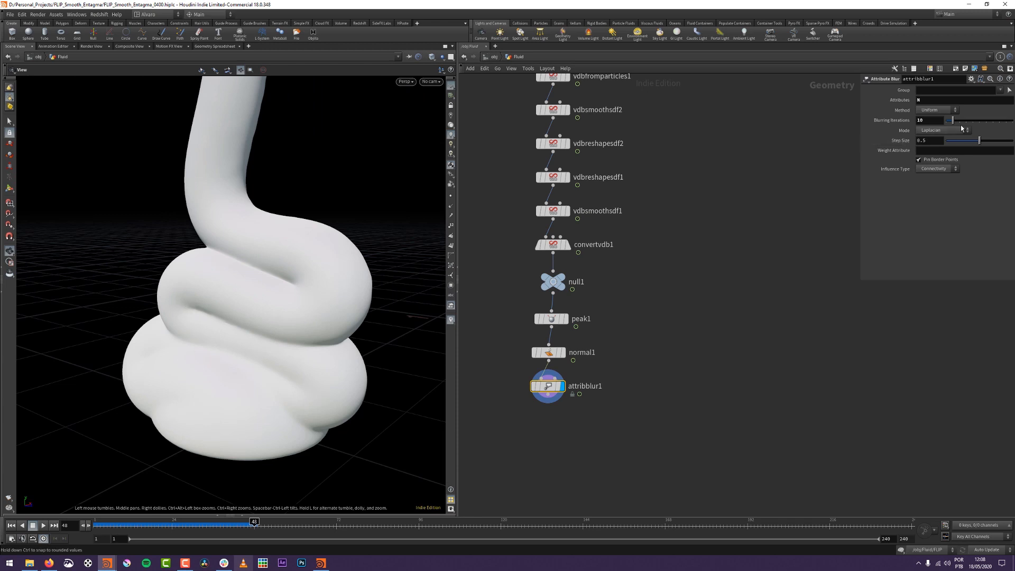
key("ctrl+z")
mouse_move(355, 281)
left_mouse_down()
mouse_move(339, 257)
mouse_move(273, 241)
mouse_move(272, 275)
left_mouse_up()
middle_click_drag(646, 354, 660, 305)
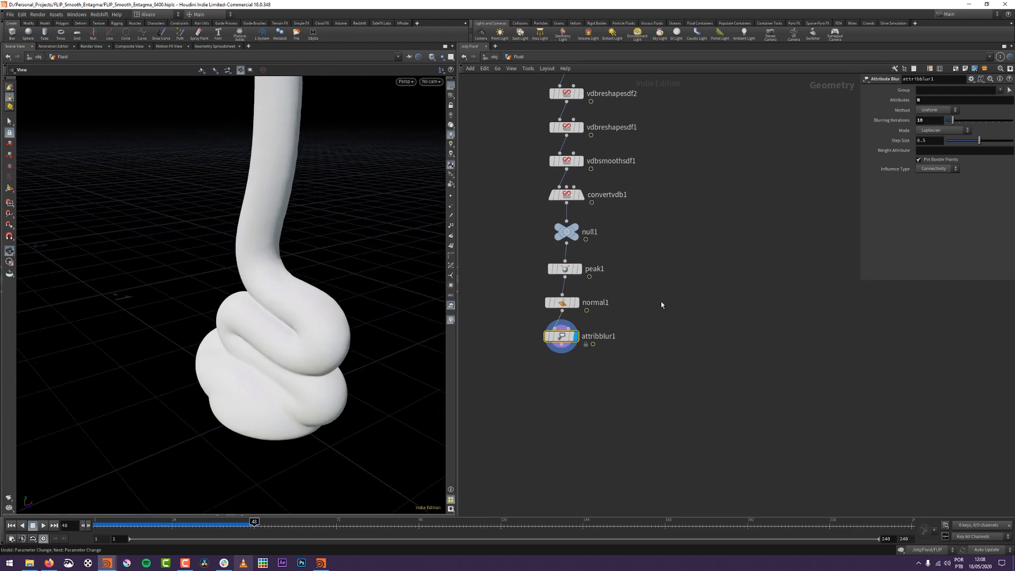
left_click_drag(233, 343, 194, 353)
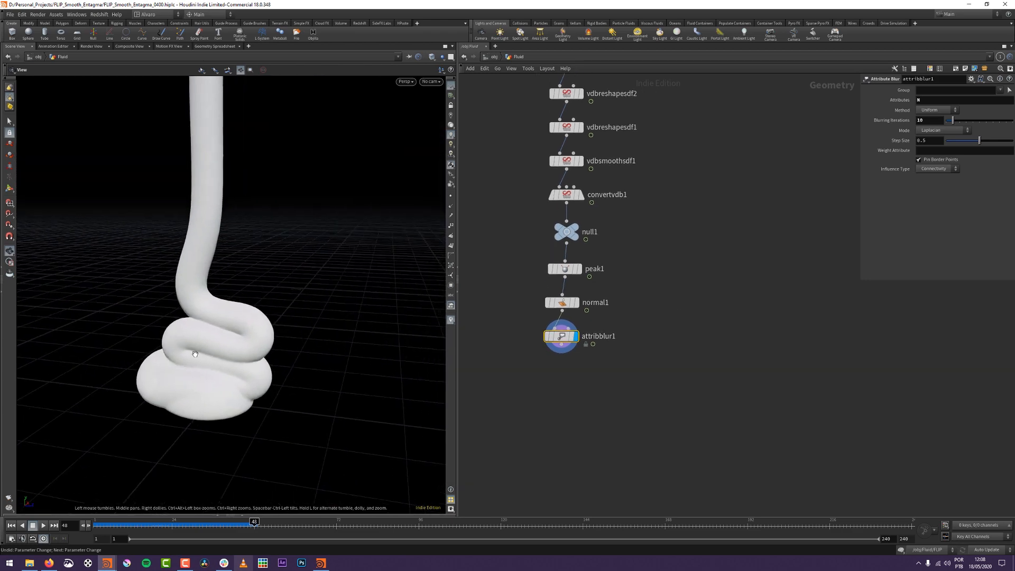
Append a Null named OUT_Mesh after attribblur1 and rename null1 to OUT_VDB_Mesh.
key("Tab")
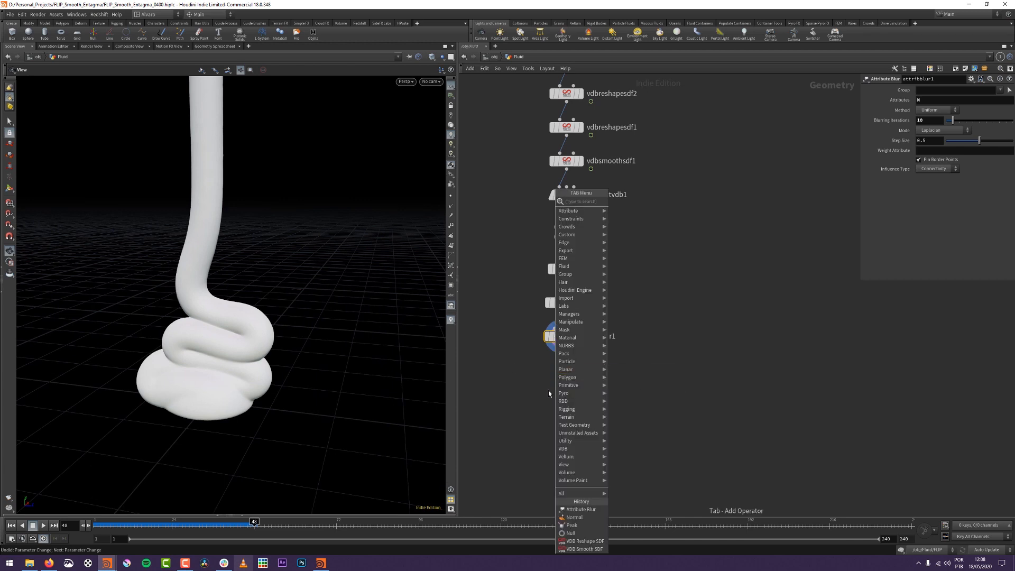
type("null")
key("Return")
double_click(581, 373)
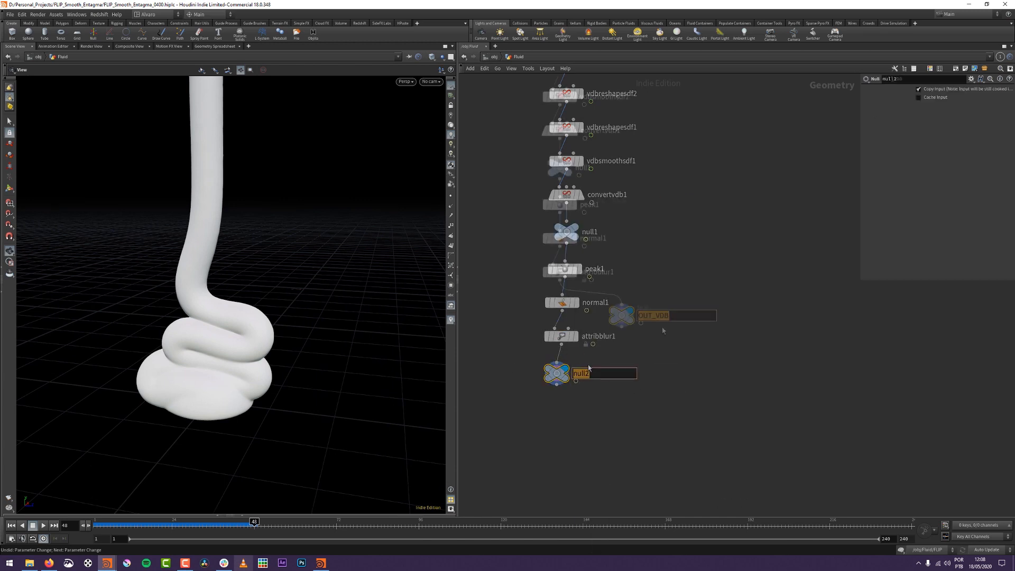
type("OUT_Mesh")
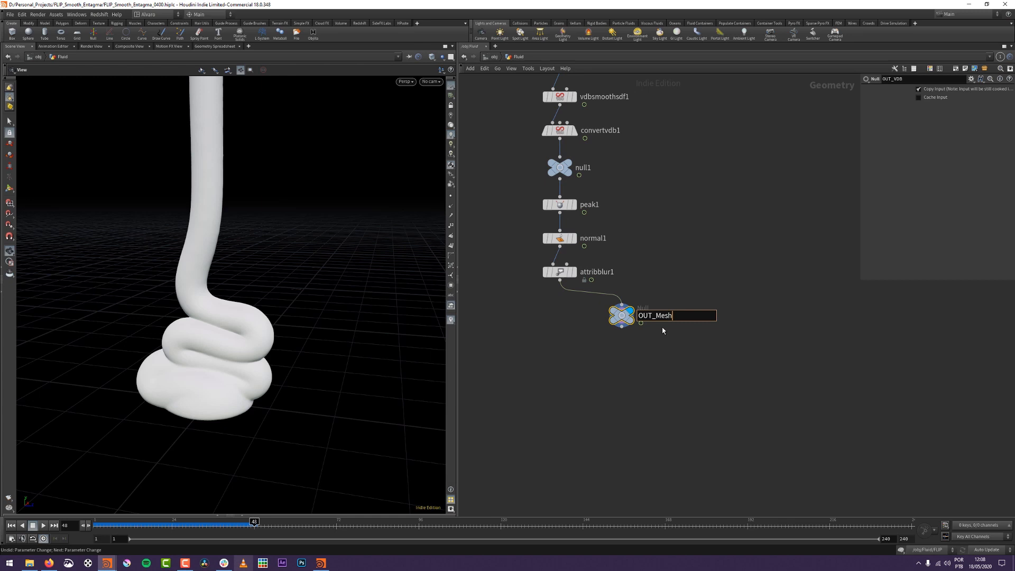
key("Return")
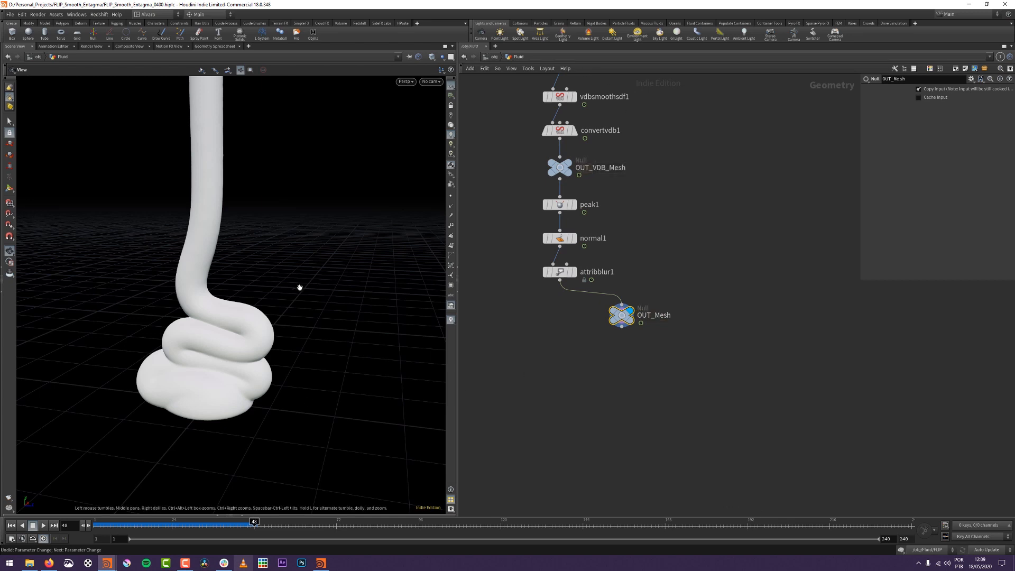
Move OUT_Mesh further below attribblur1 to make room for another node between them.
left_click_drag(294, 288, 301, 346)
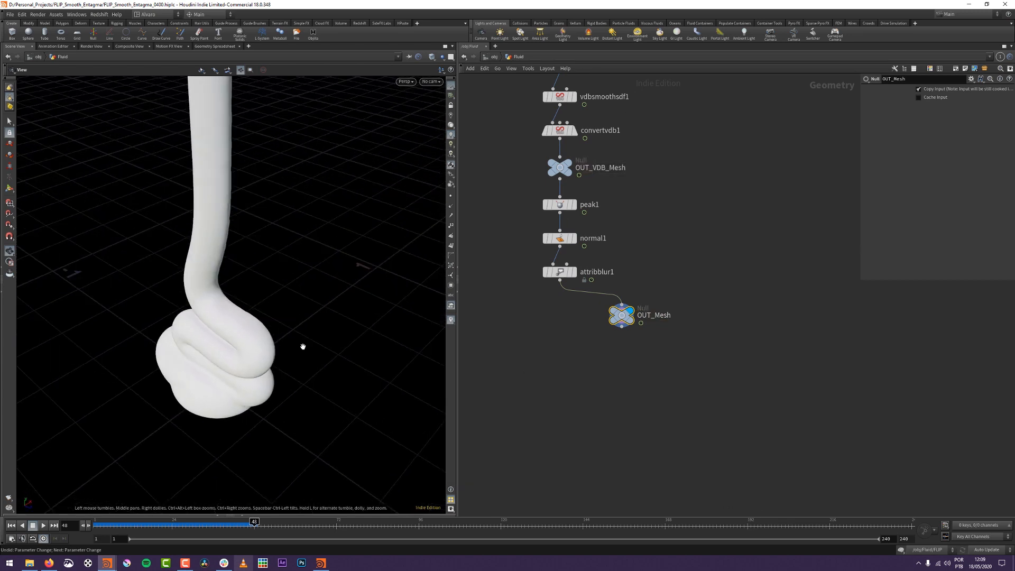
middle_click_drag(641, 300, 655, 336)
left_click_drag(636, 352, 610, 369)
middle_click_drag(650, 321, 641, 365)
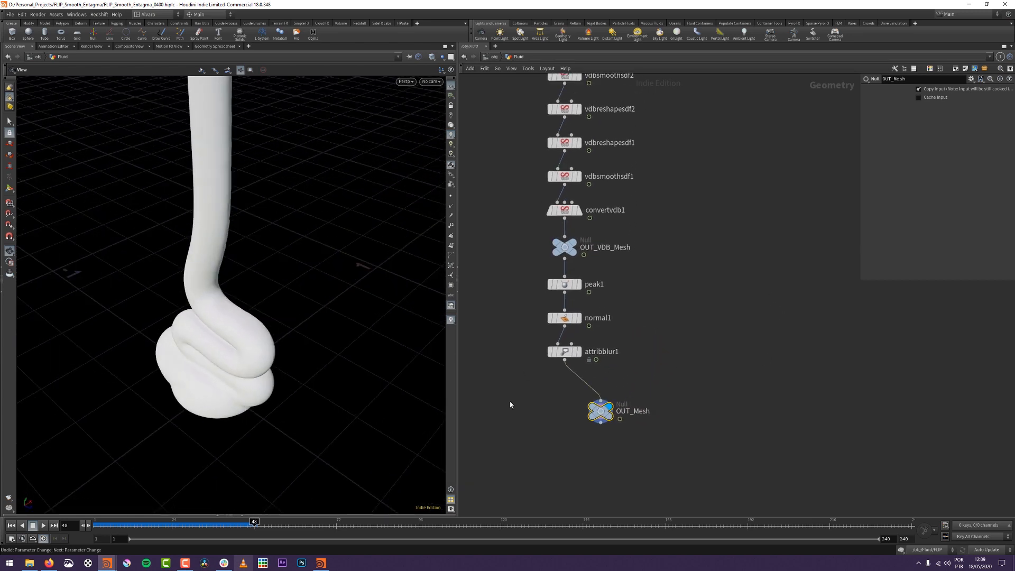
middle_click(605, 412)
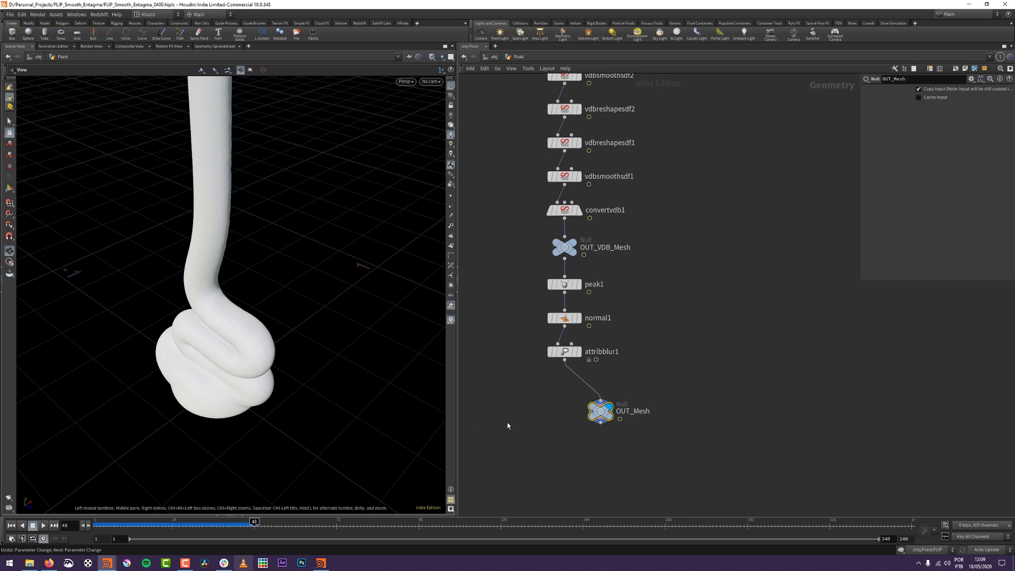
scroll(659, 350, "down", 2)
middle_click_drag(644, 332, 602, 392)
middle_click_drag(627, 290, 634, 232)
left_click_drag(584, 406, 587, 427)
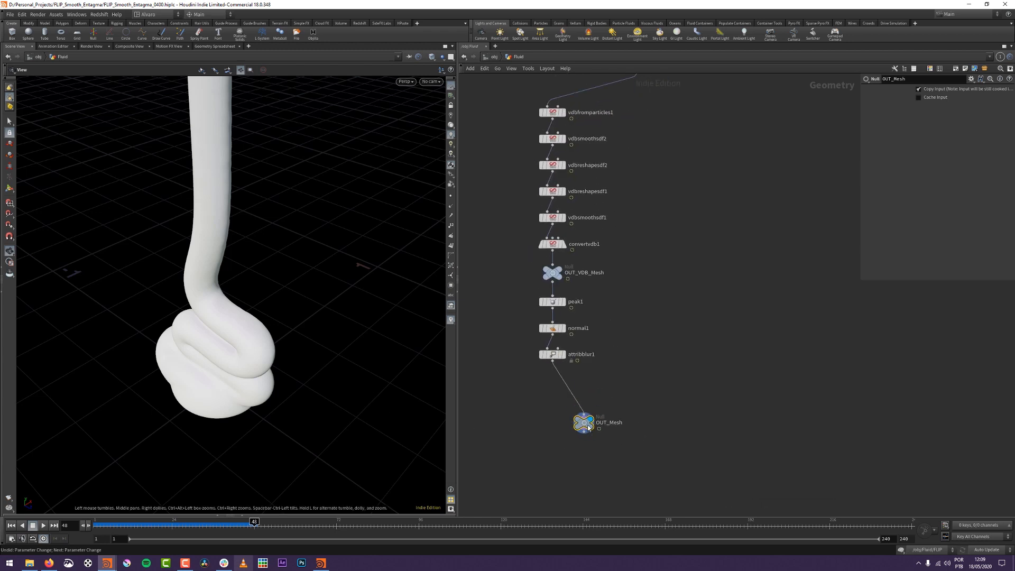
Insert an Attribute Transfer node between attribblur1 and OUT_Mesh.
left_click(571, 387)
key("Tab")
type("atra")
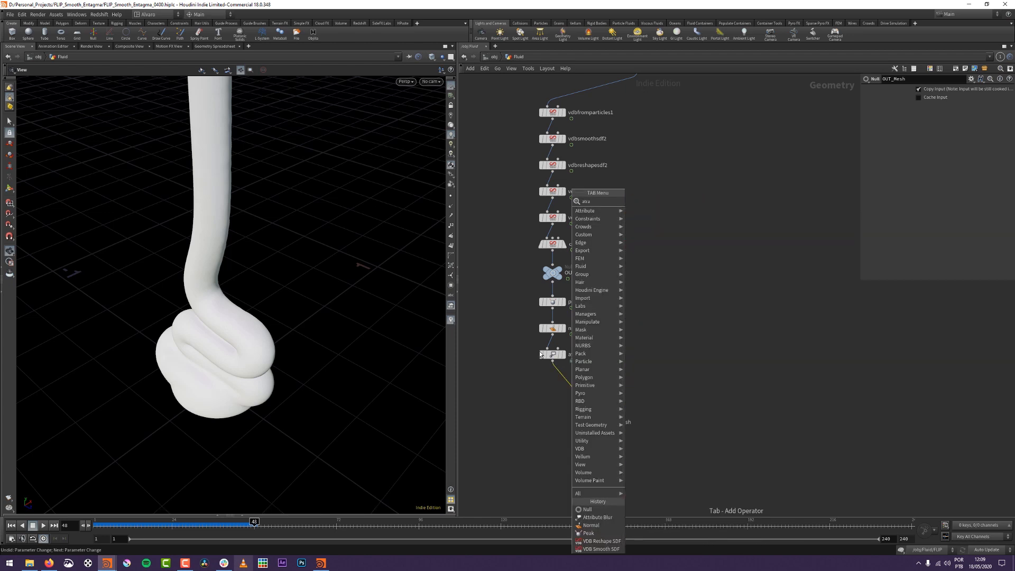
key("Return")
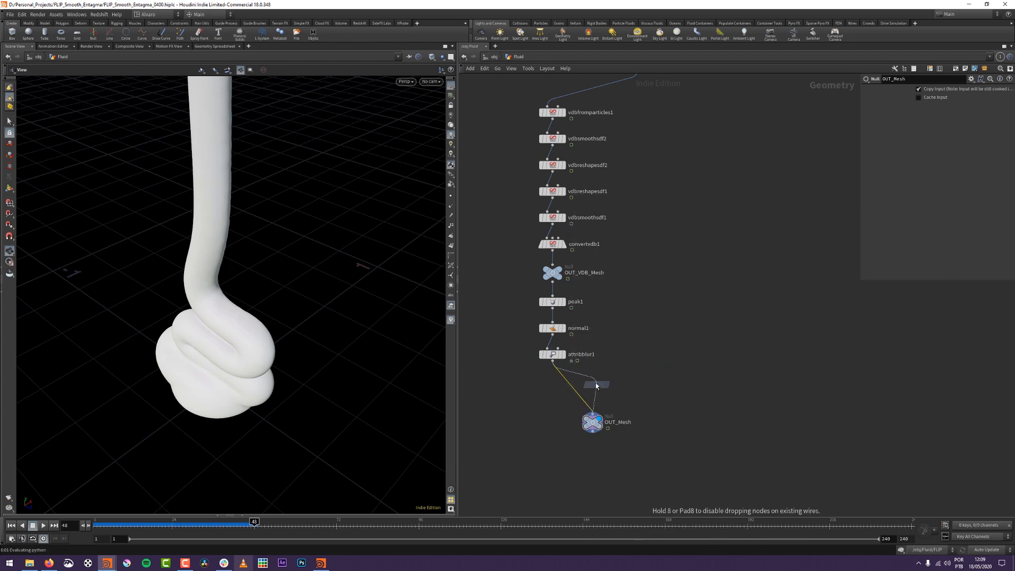
left_click(594, 383)
Wire the particle output from above the VDB chain into the second input of attribtransfer1.
middle_click_drag(660, 277, 649, 336)
left_click(627, 130)
middle_click_drag(609, 381, 627, 306)
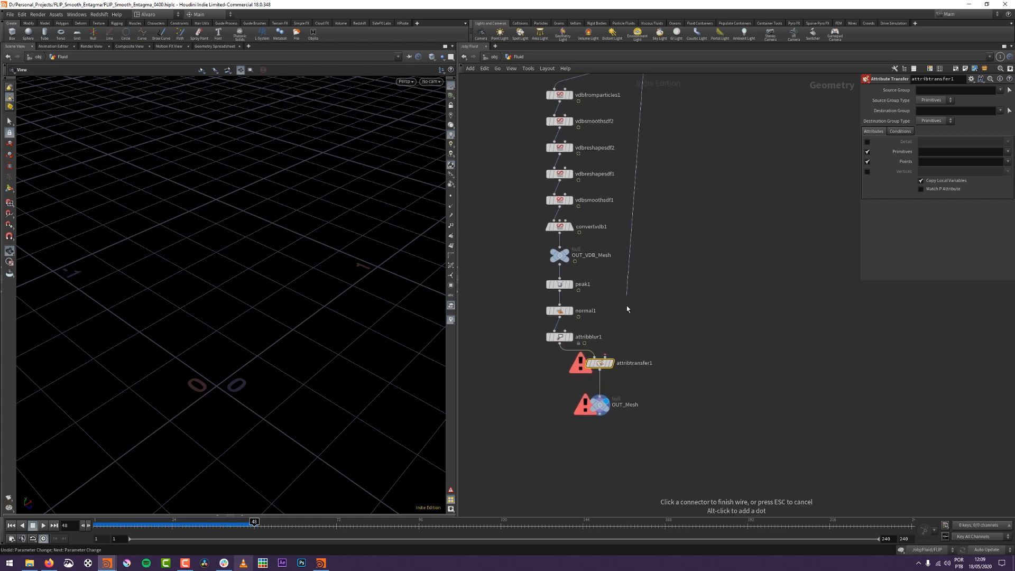
left_click(606, 357)
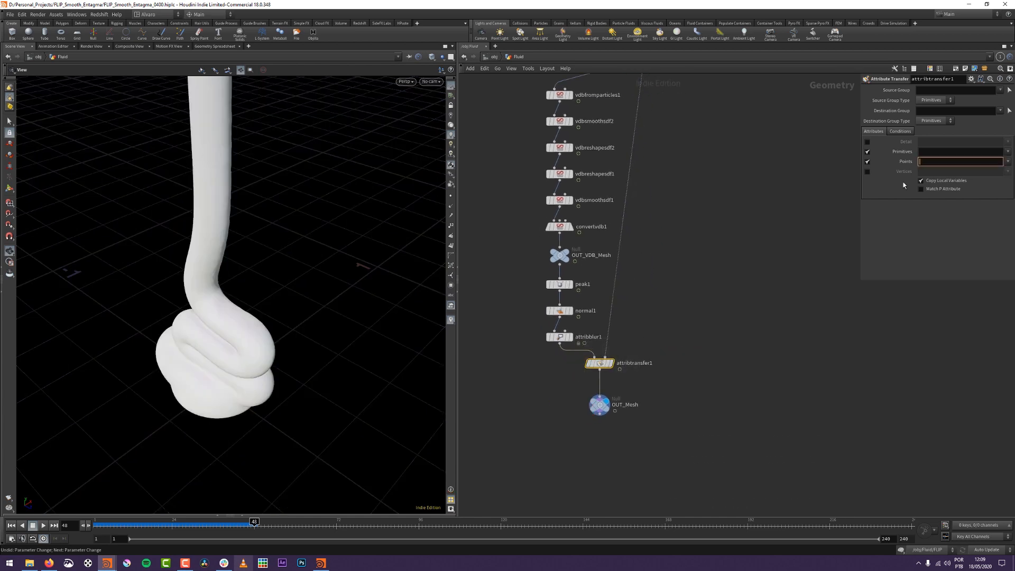
Restrict attribtransfer1 to the point attribute v with primitive attributes disabled, and check the velocity trails on the fluid mesh.
type("v")
left_click(866, 151)
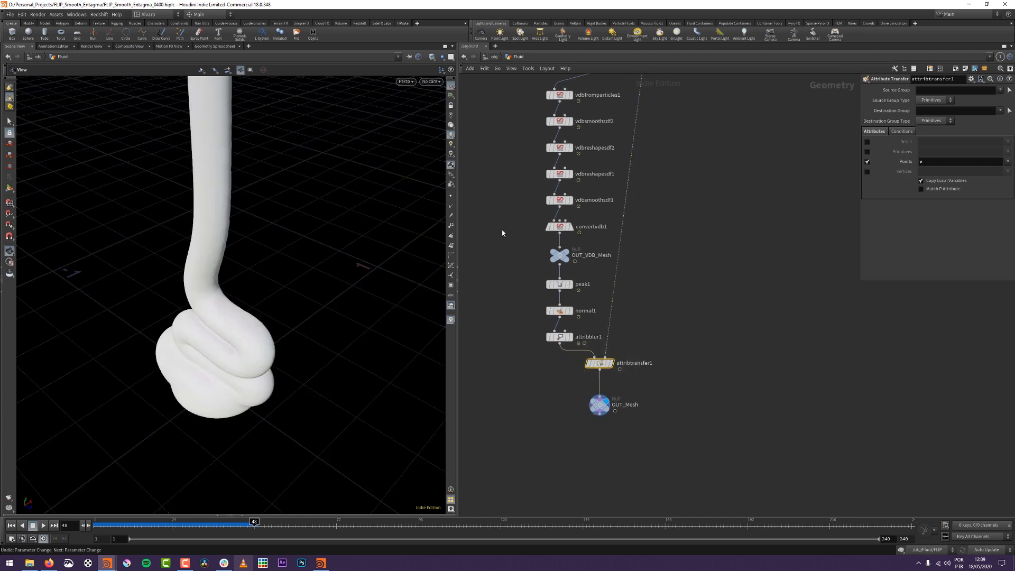
left_click_drag(145, 322, 221, 274)
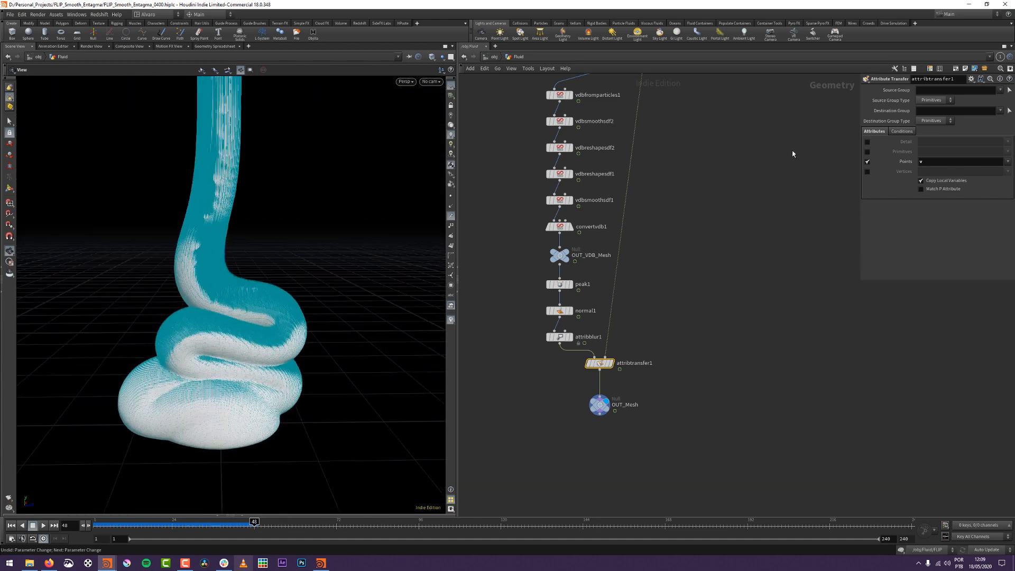
Tidy the node layout and render a viewport flipbook of the smooth fluid mesh over frames 1 to 240.
key("l")
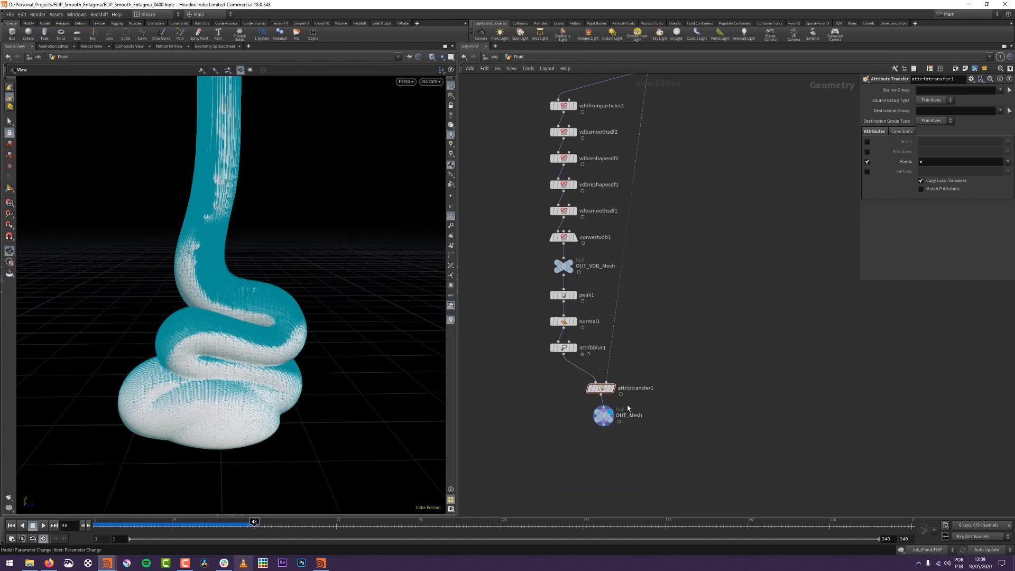
left_click_drag(244, 376, 293, 389)
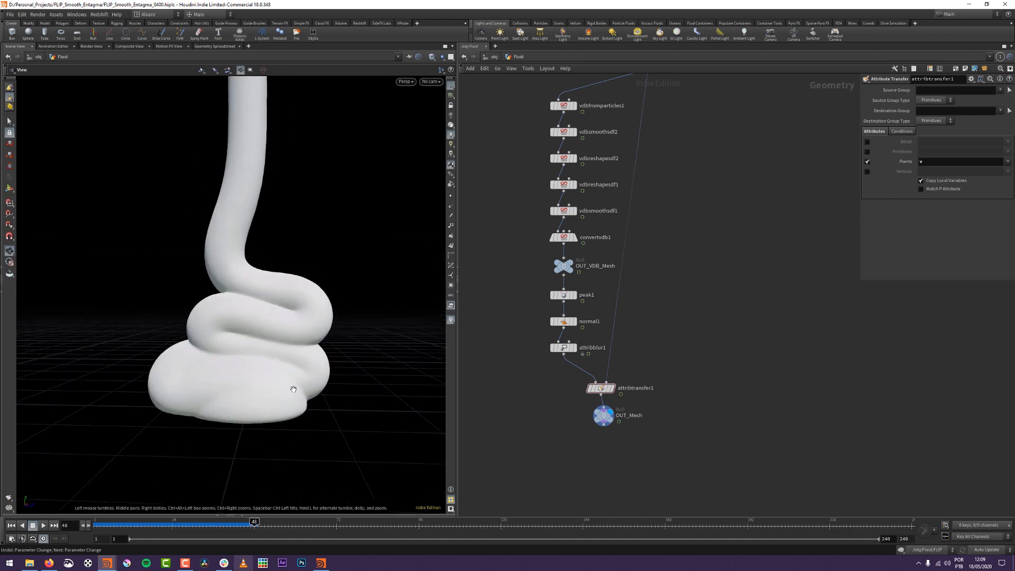
left_click(9, 507)
left_click(74, 408)
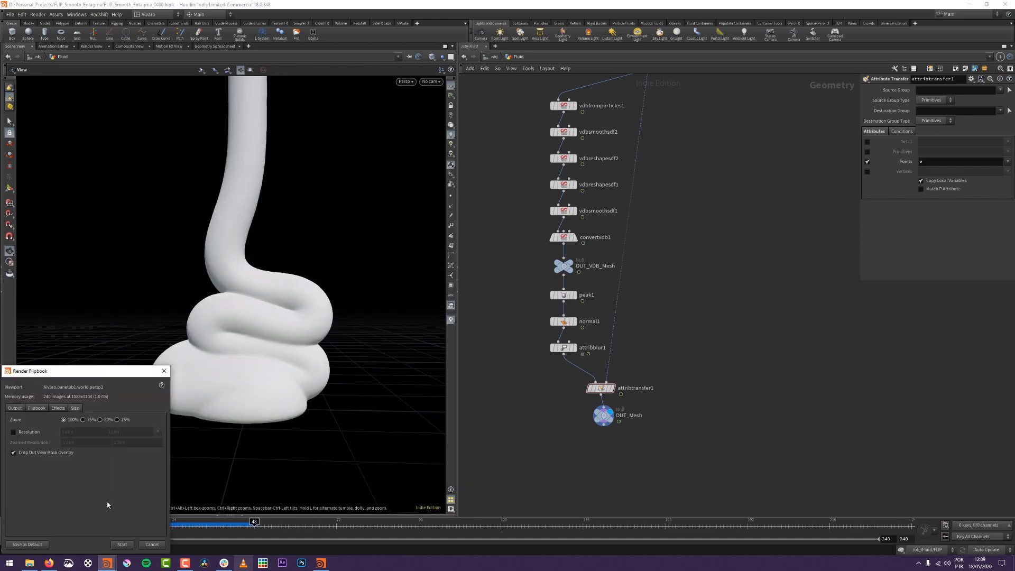
left_click(122, 544)
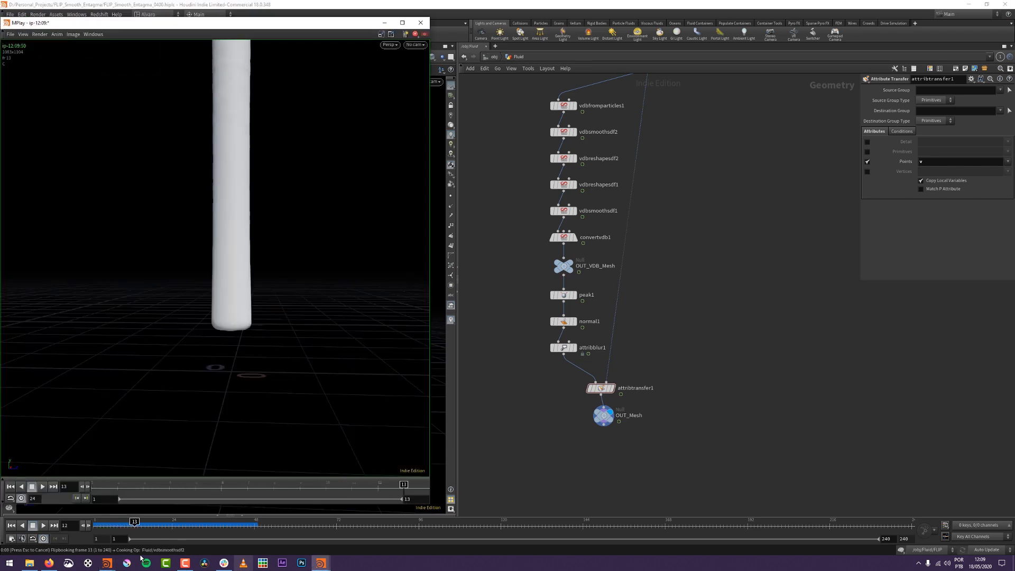
left_click_drag(312, 28, 345, 36)
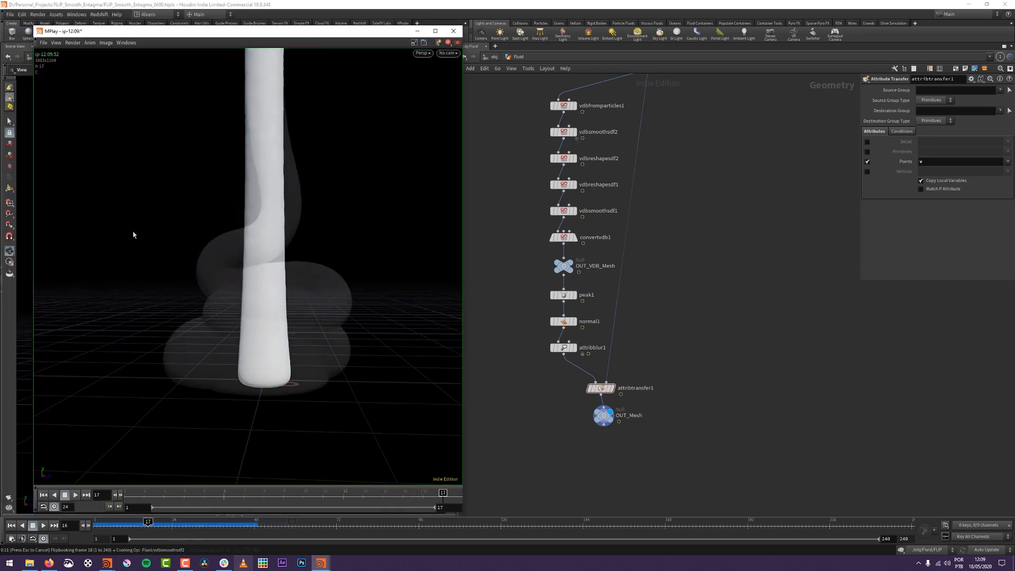